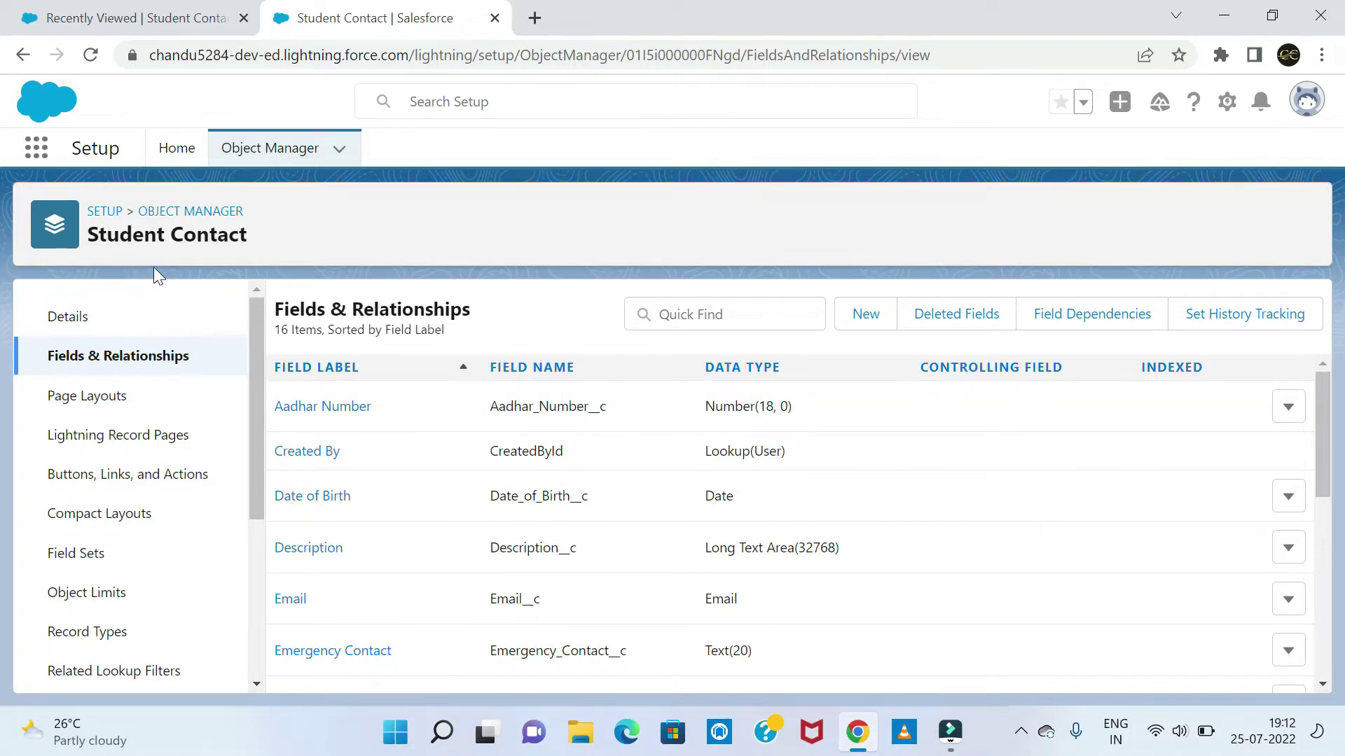
Step: Examine the Student Contact field list and the field order on a blank New Student Contact form, leaving the form without saving
scroll(636, 465, down, 5)
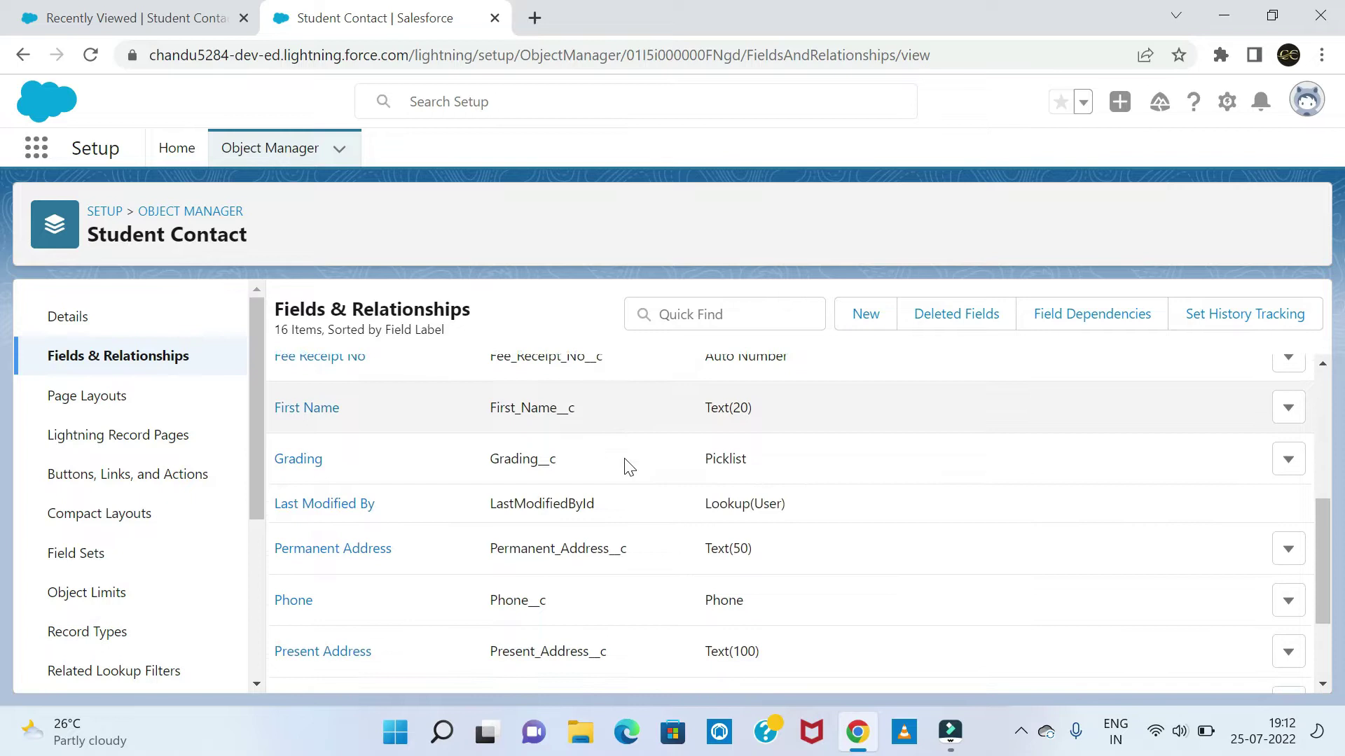
scroll(629, 467, down, 3)
click(144, 17)
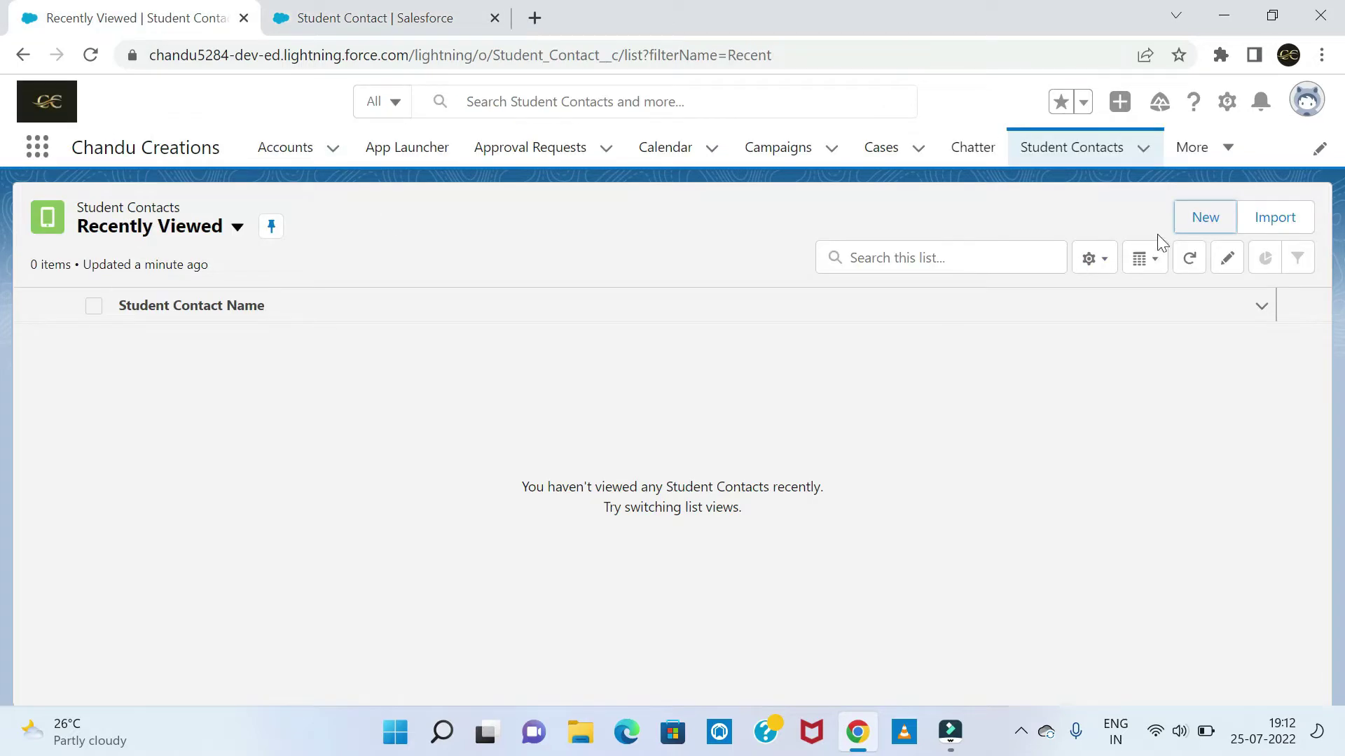
click(1192, 222)
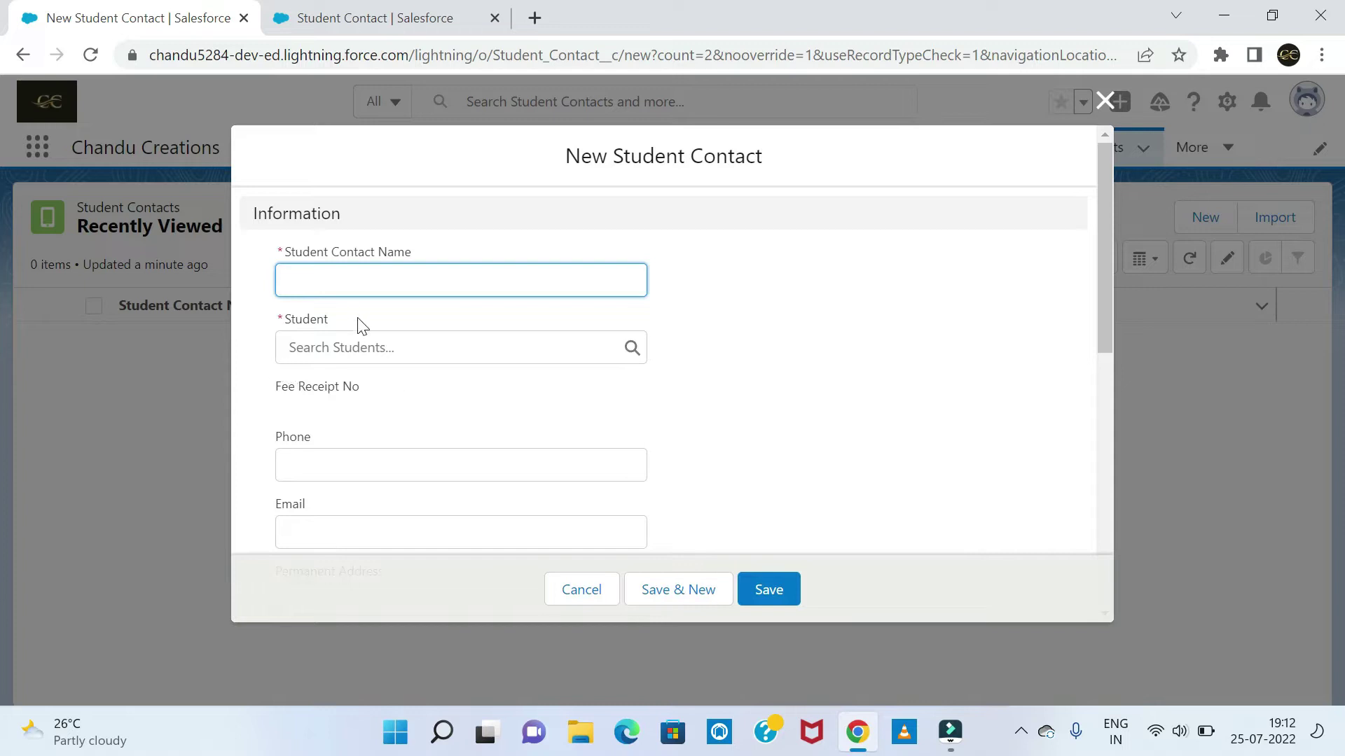
scroll(361, 328, down, 7)
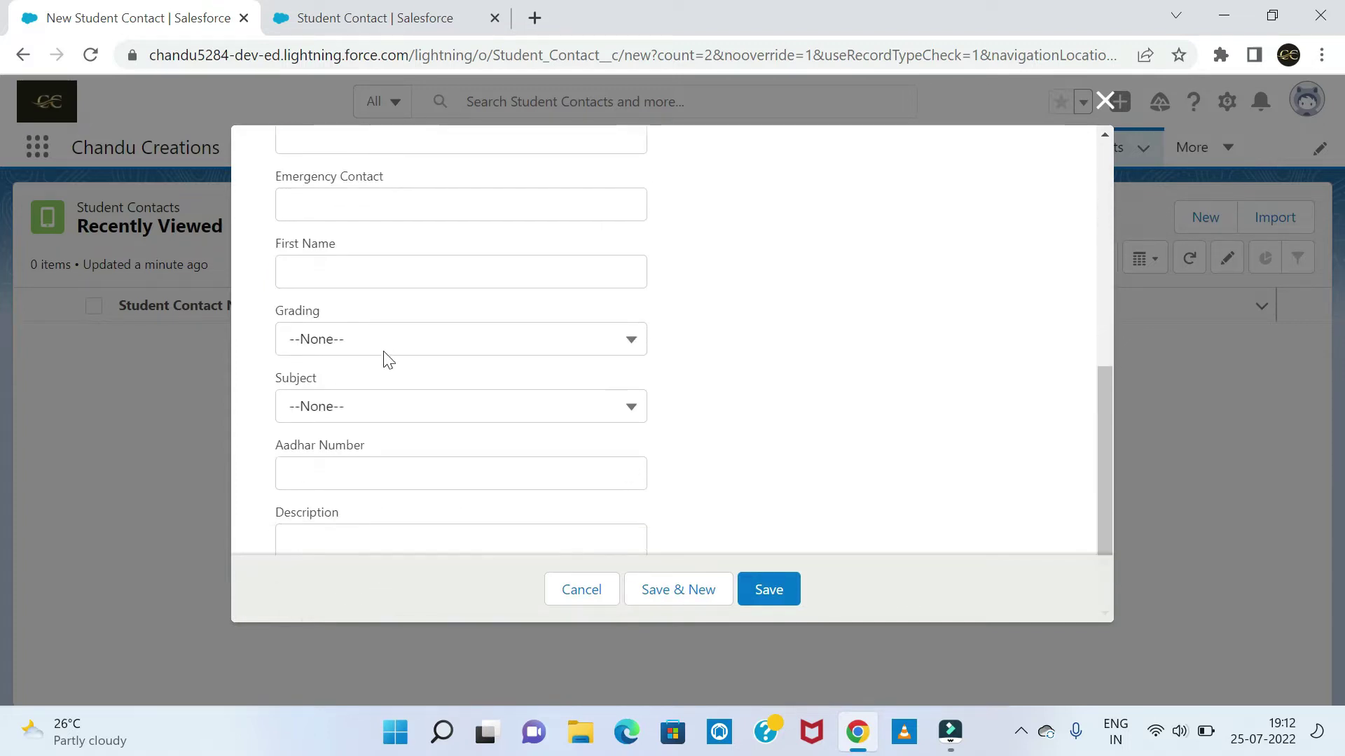
scroll(388, 358, down, 1)
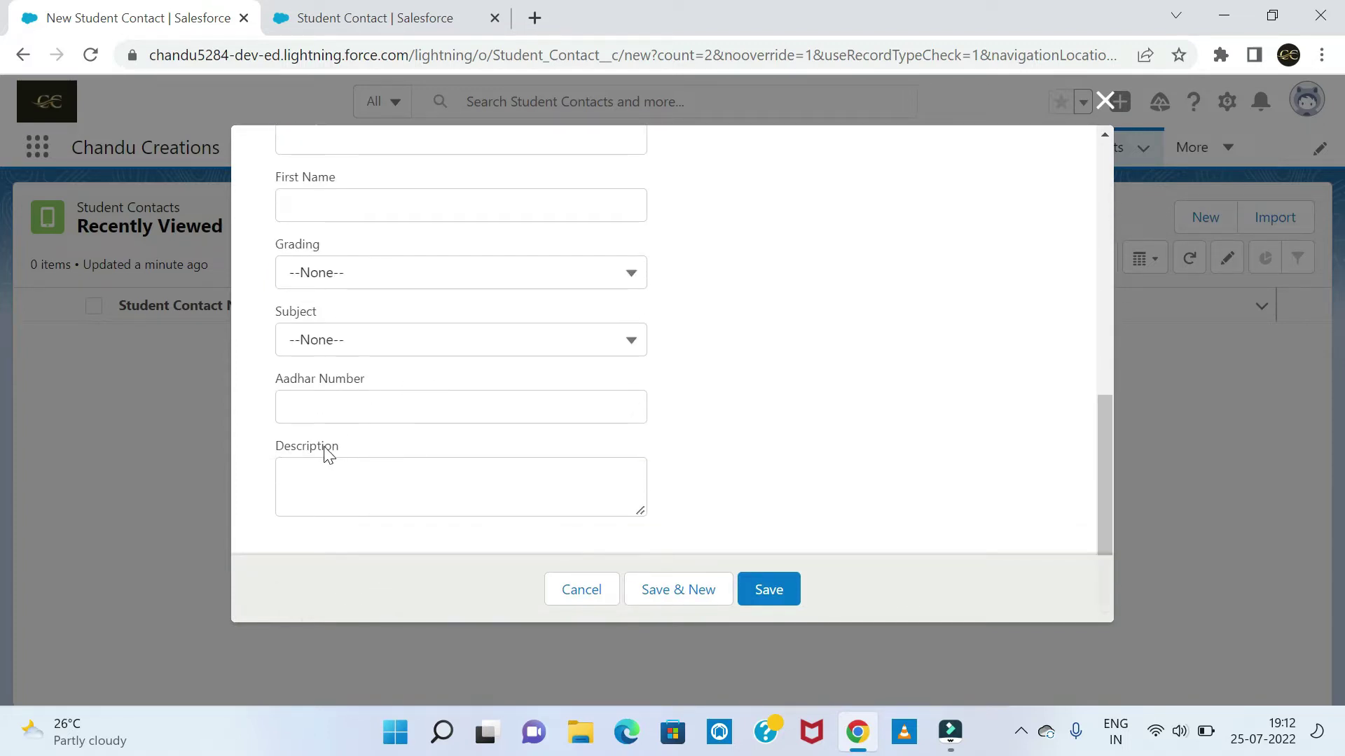
scroll(328, 454, up, 2)
scroll(461, 340, up, 2)
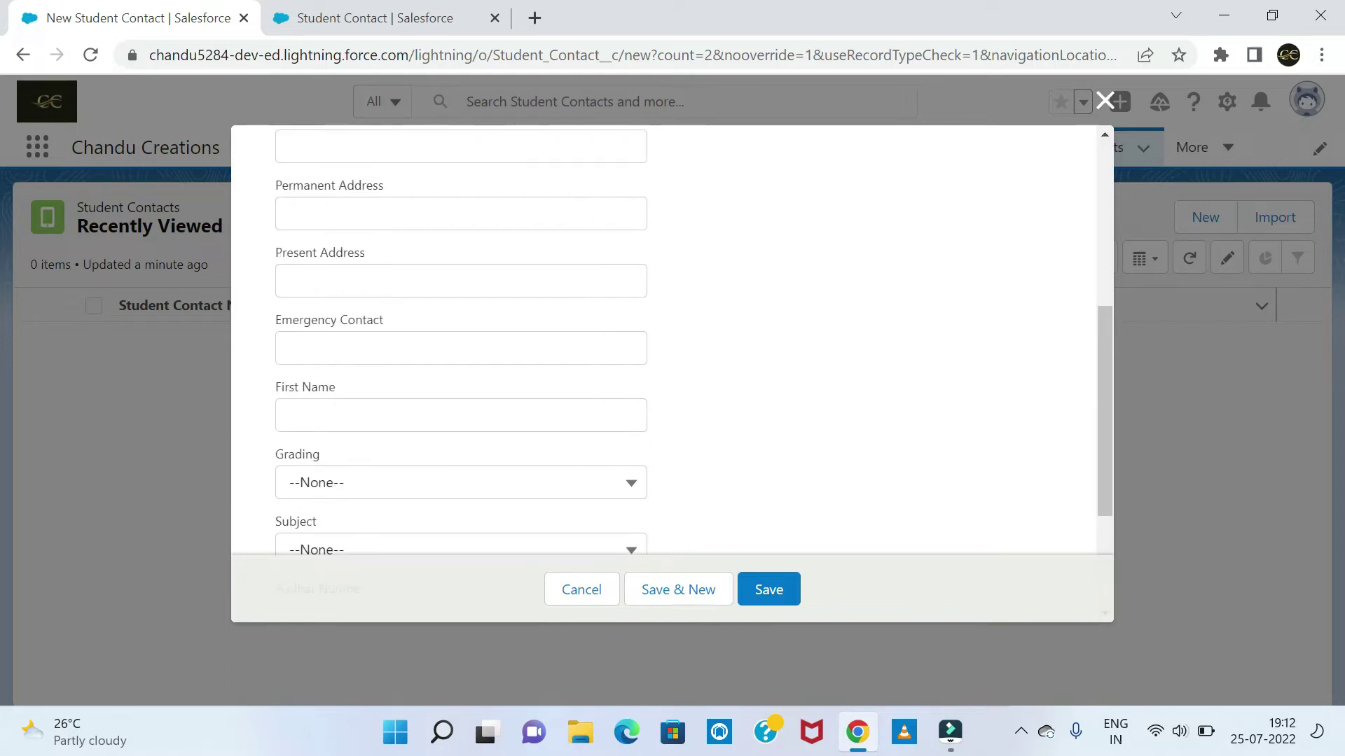
scroll(362, 264, up, 6)
scroll(367, 371, up, 1)
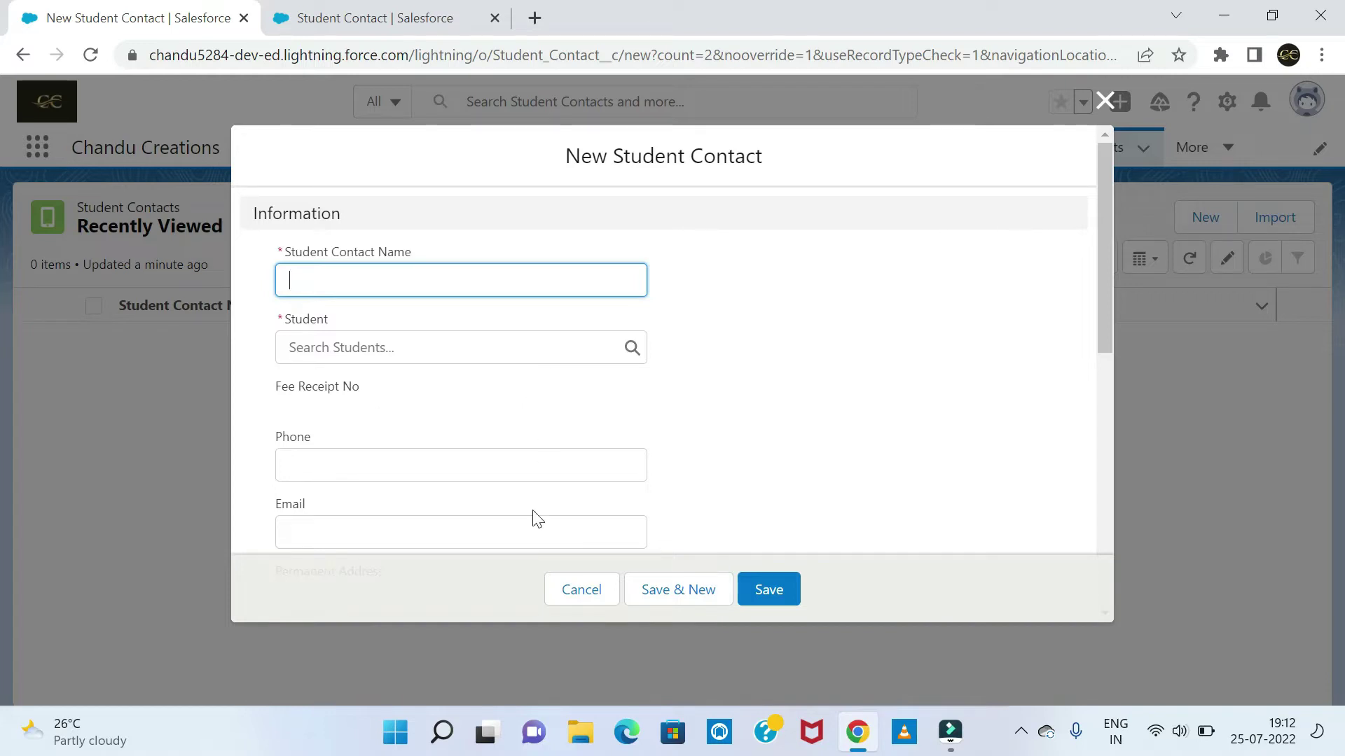
click(598, 590)
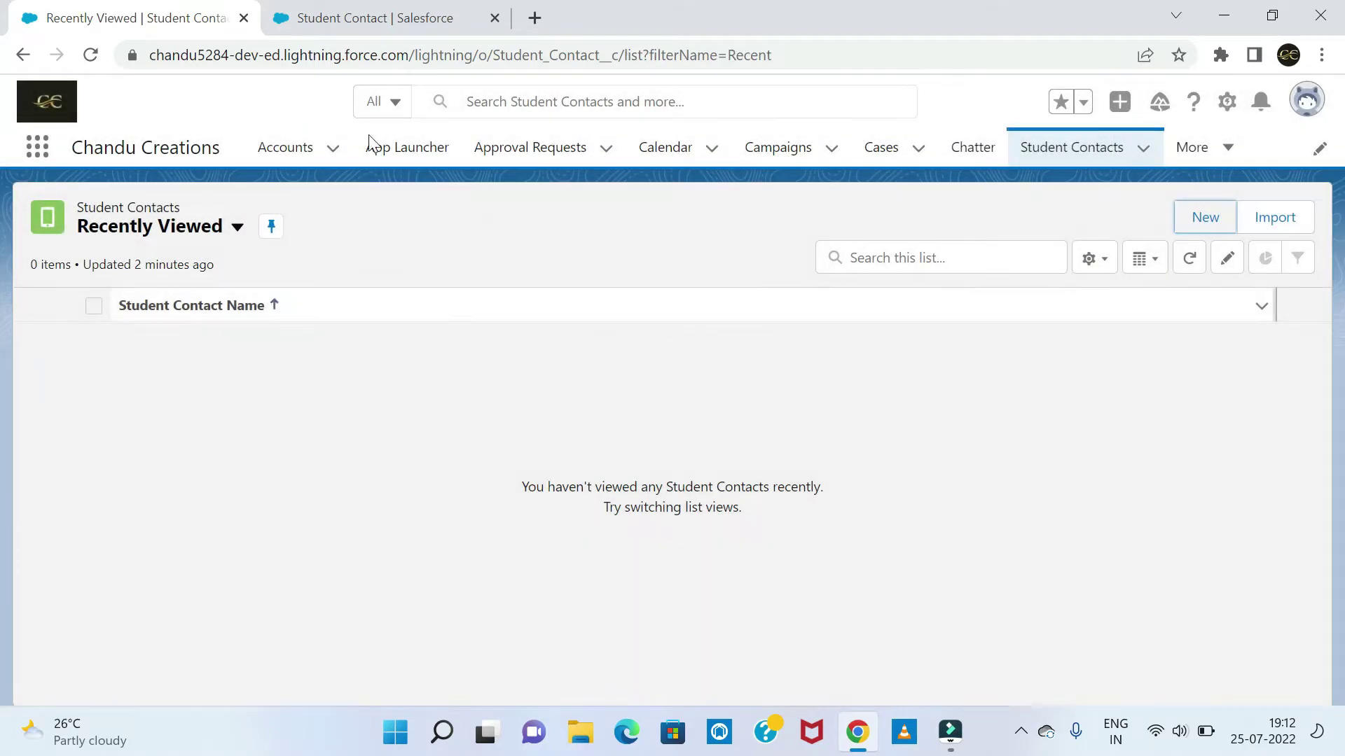
Step: Open the Student Contact Layout page layout for editing from the Student Contact object's setup
click(393, 21)
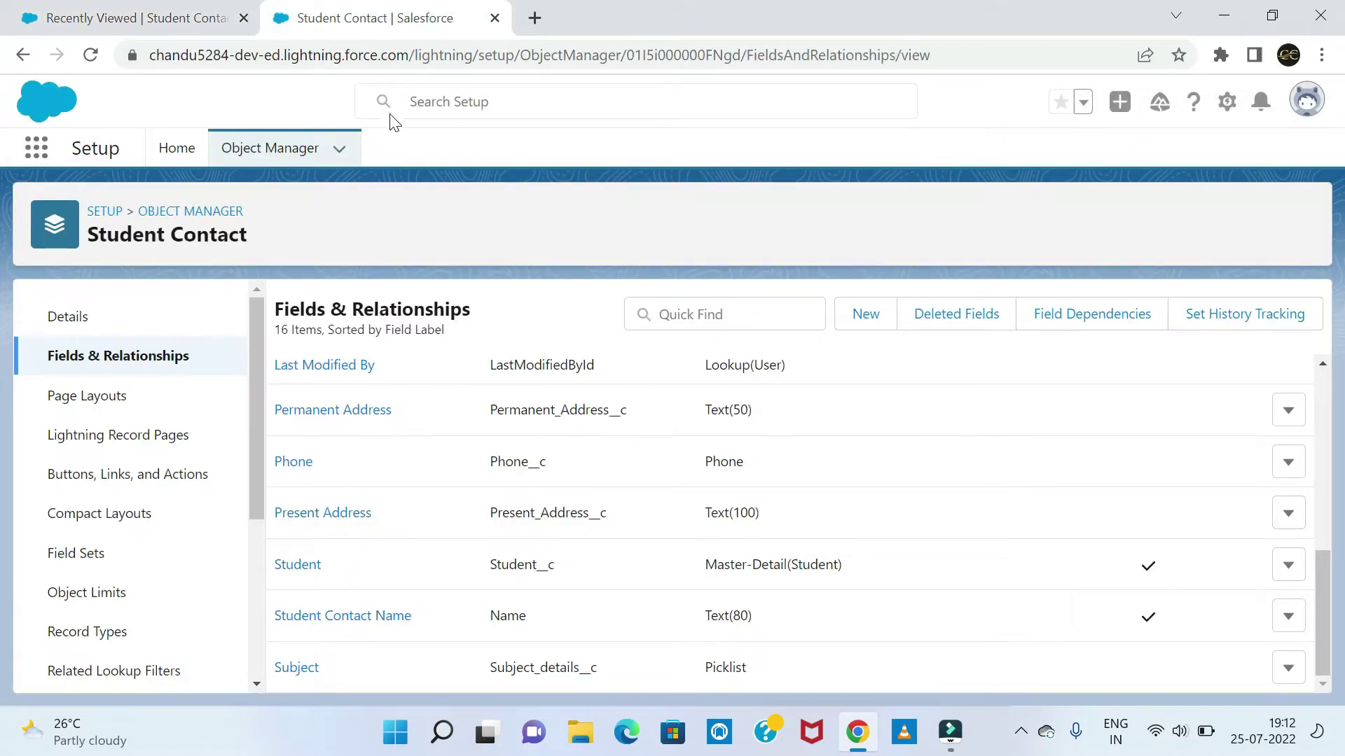
click(110, 395)
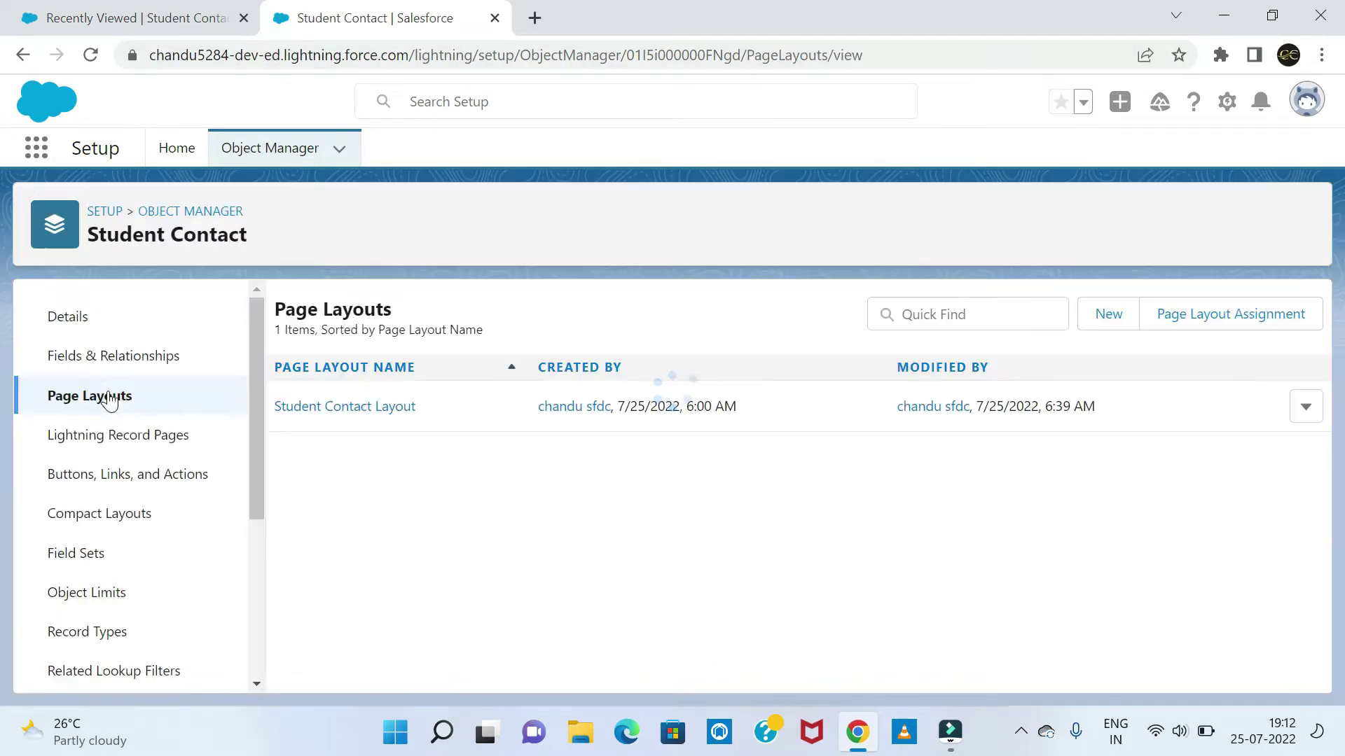
click(346, 408)
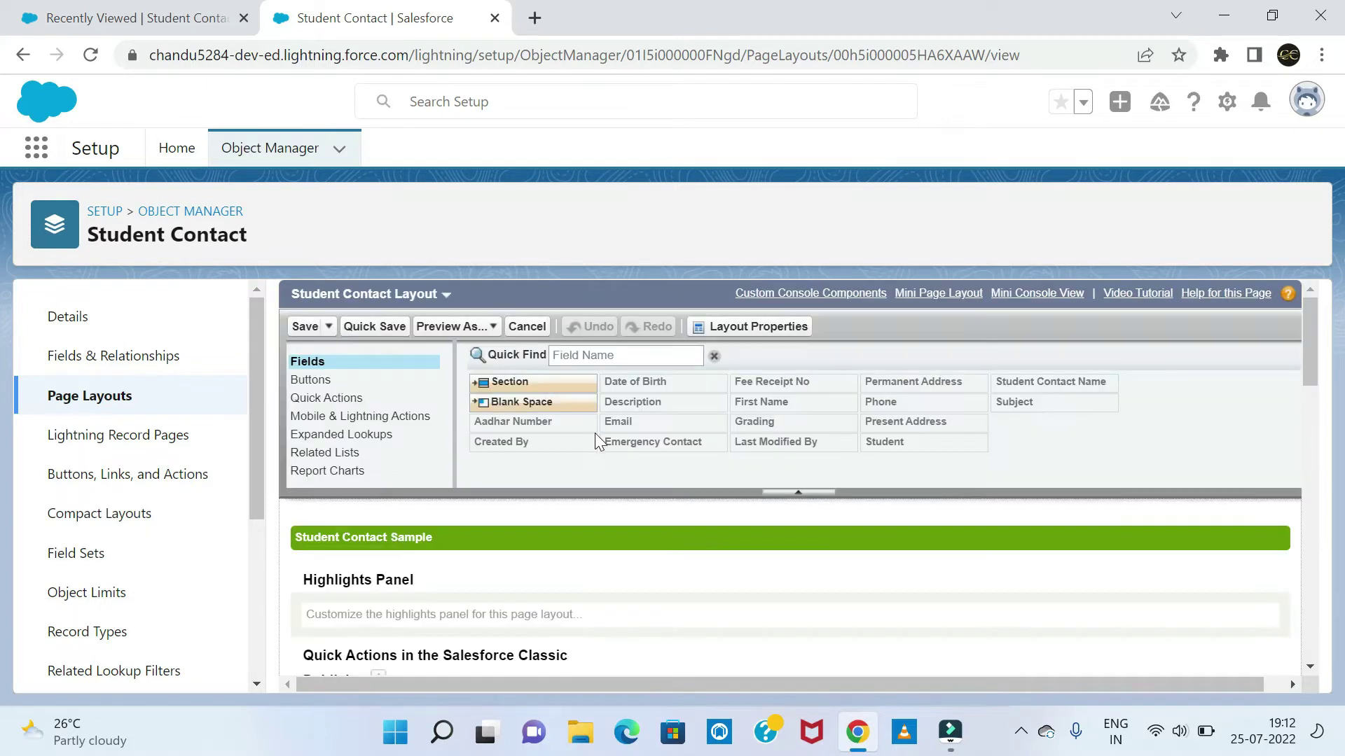
Step: Move the Subject field directly below Present Address in the layout's Information section
scroll(522, 497, down, 10)
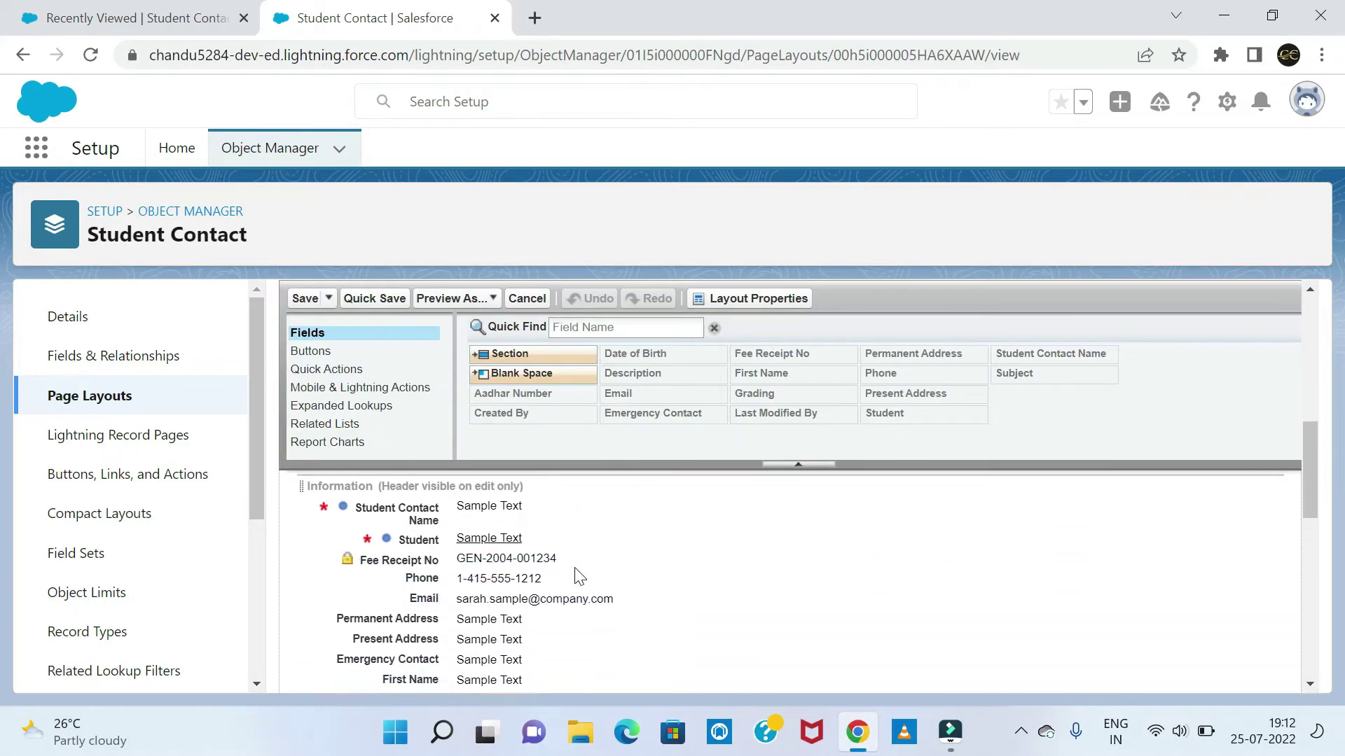
scroll(510, 538, up, 4)
scroll(482, 572, down, 2)
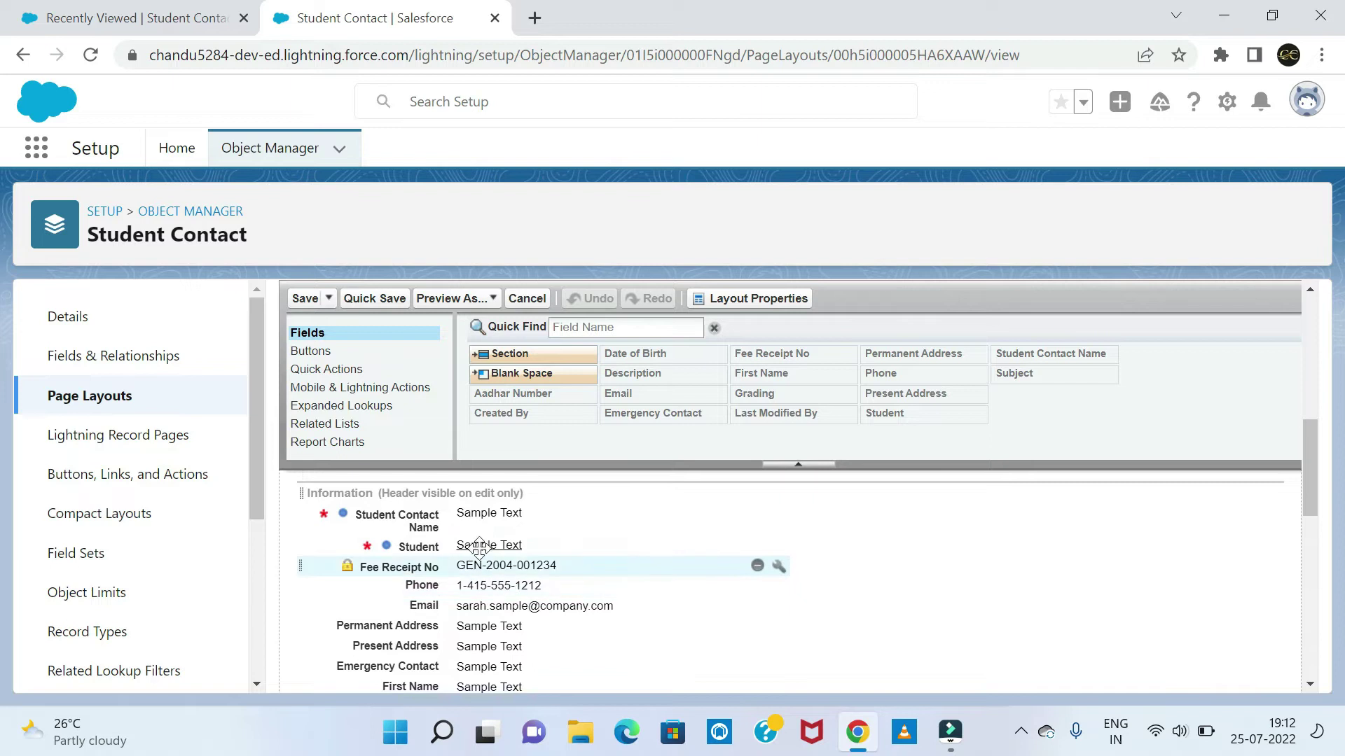
scroll(525, 616, down, 2)
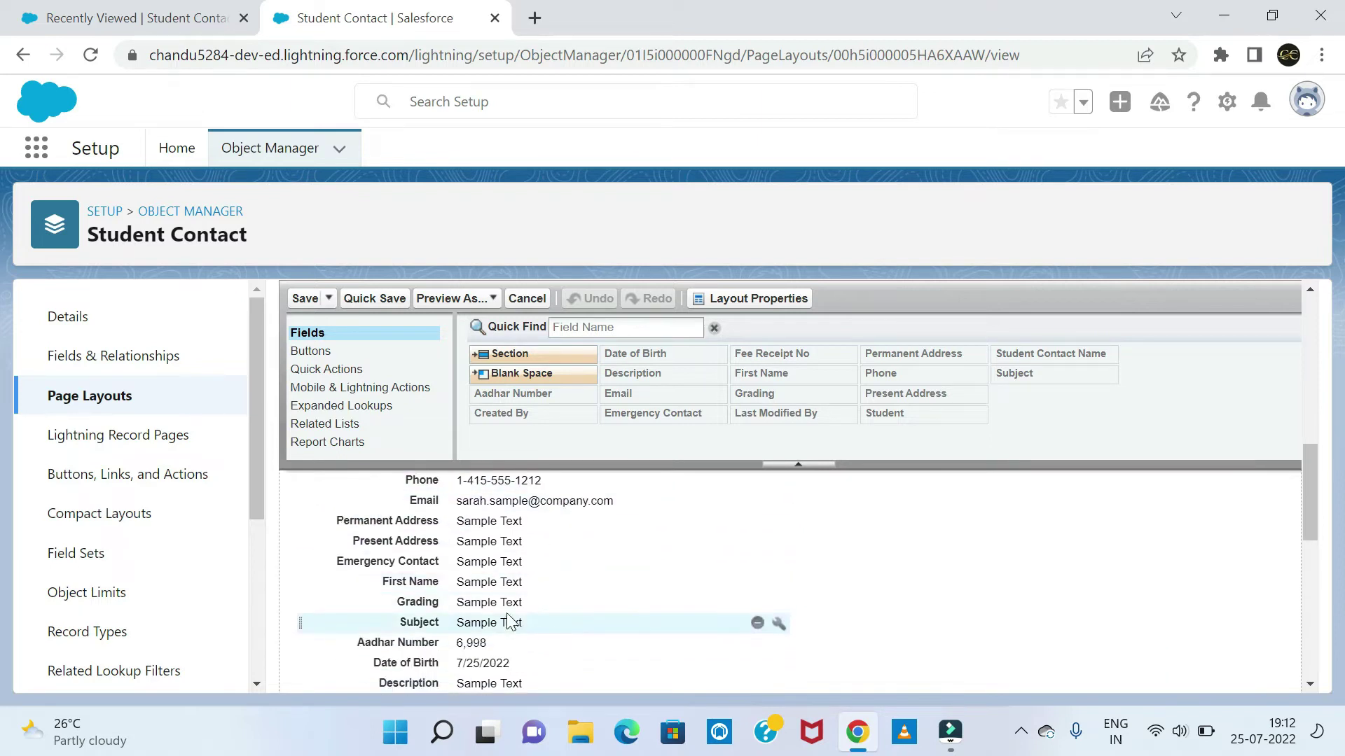
drag(568, 622, 546, 561)
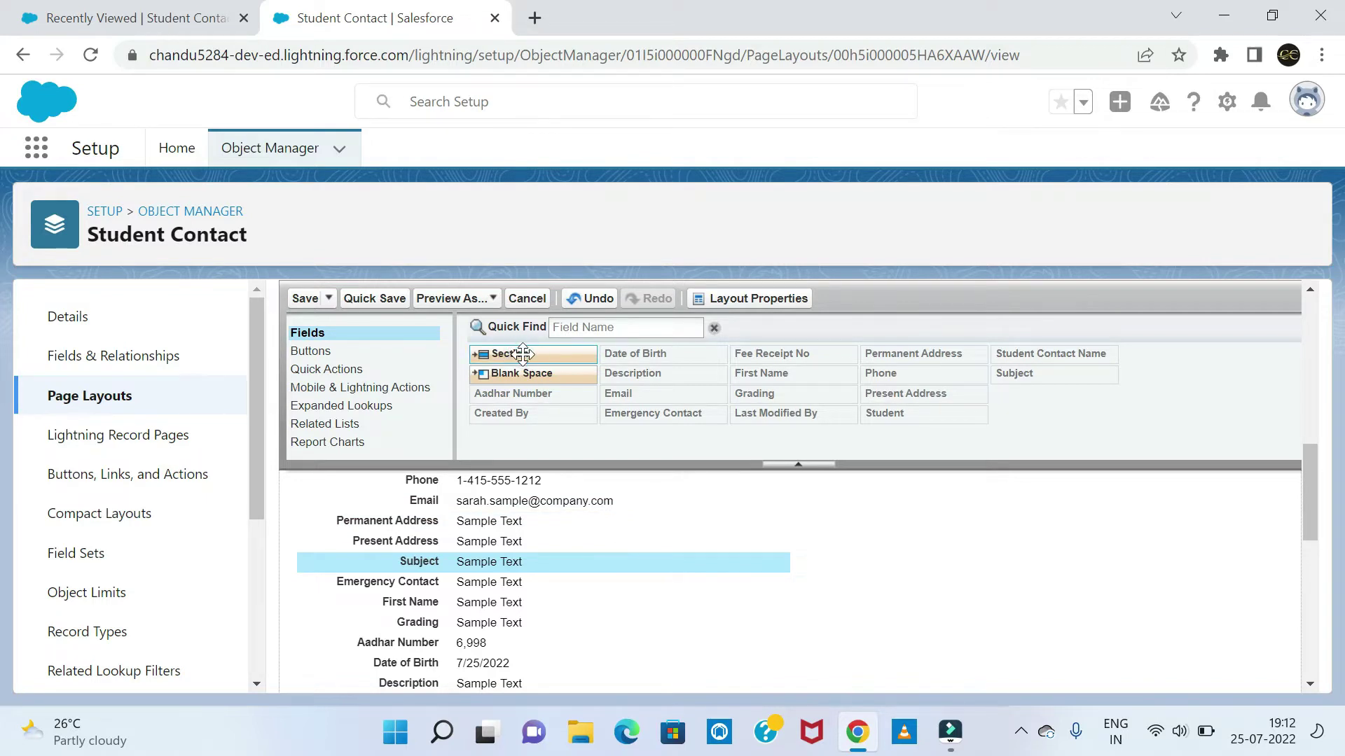
Step: Add a two-column section named Contact details between the Information and System Information sections
drag(522, 354, 430, 532)
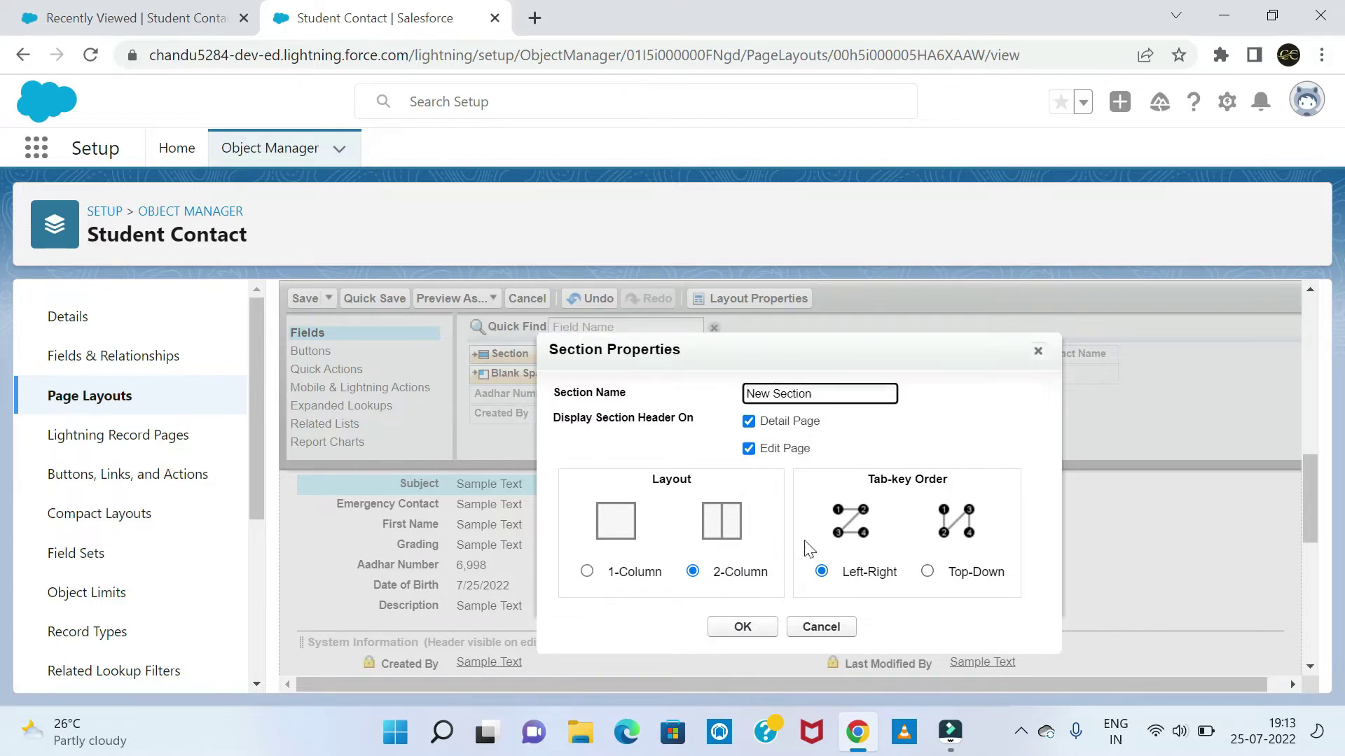
scroll(809, 549, down, 3)
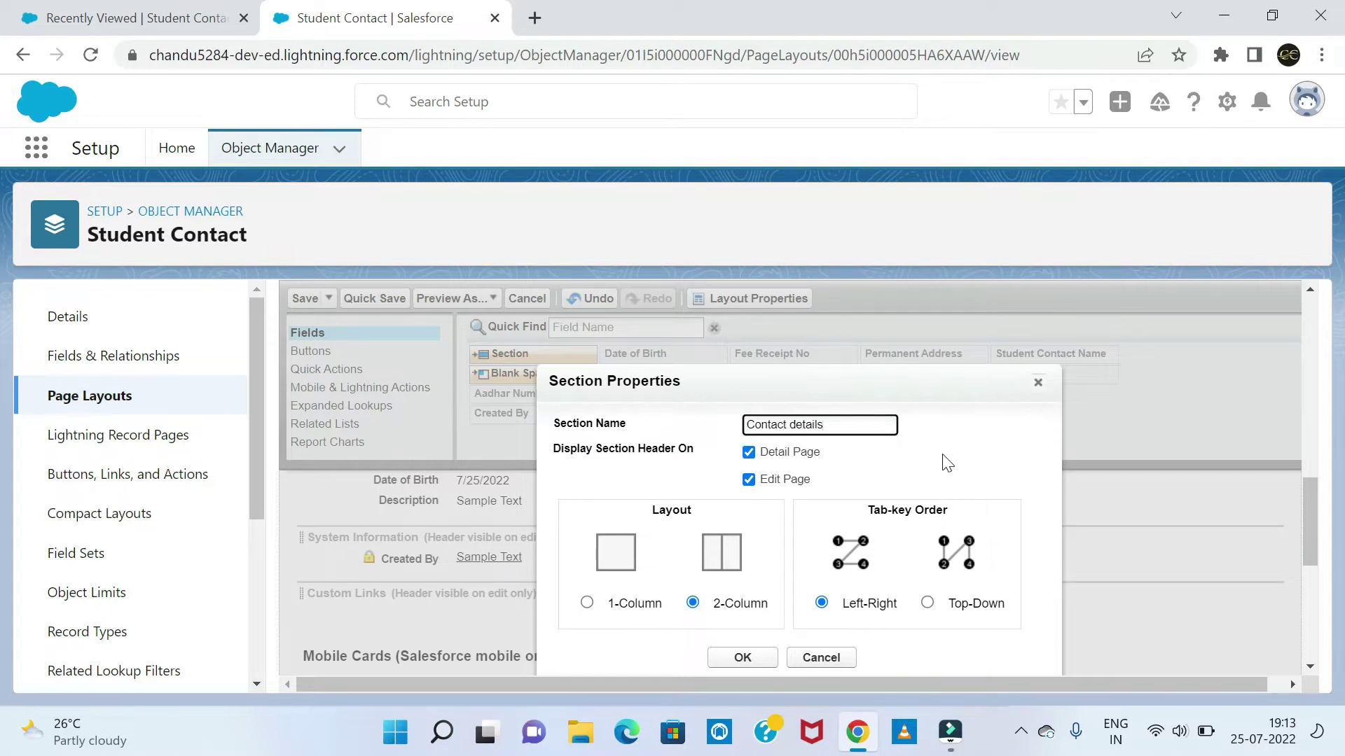
click(743, 659)
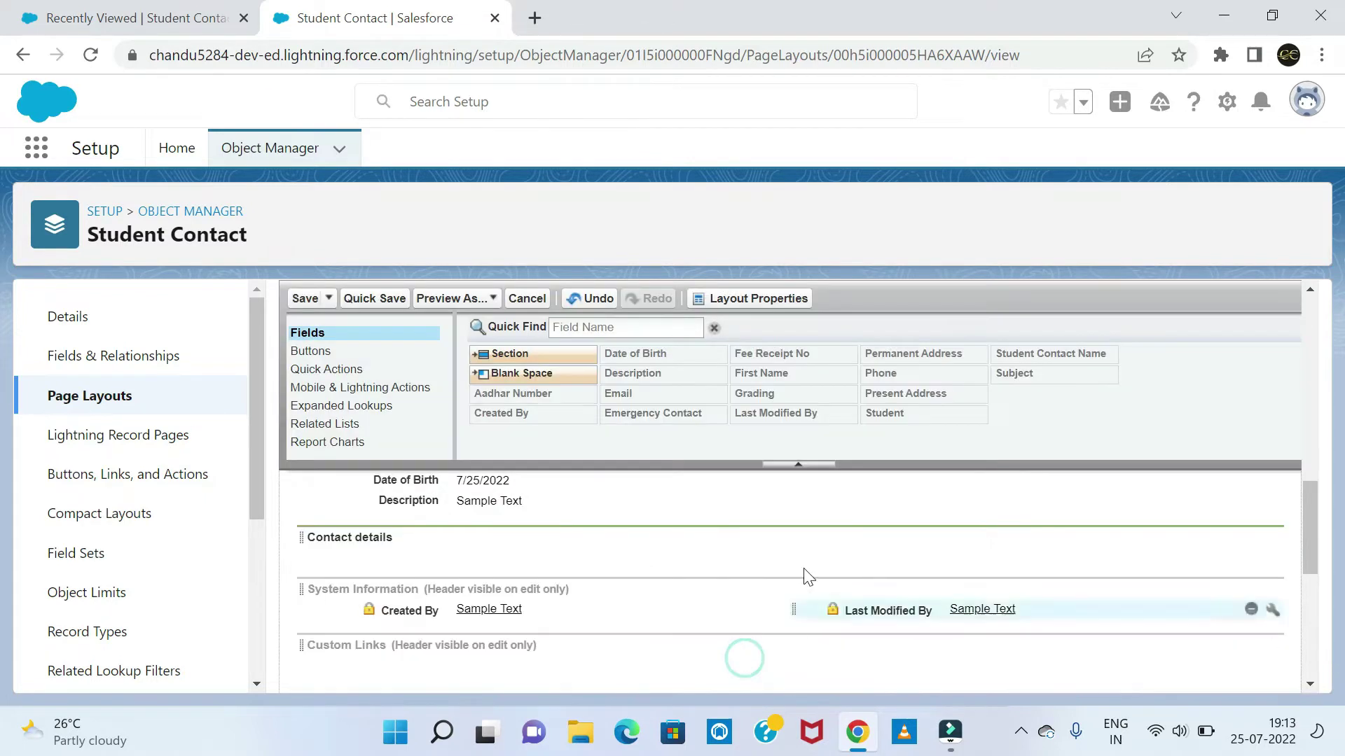
Step: Move the Phone, Email and Emergency Contact fields from the Information section into the Contact details section
scroll(675, 553, down, 5)
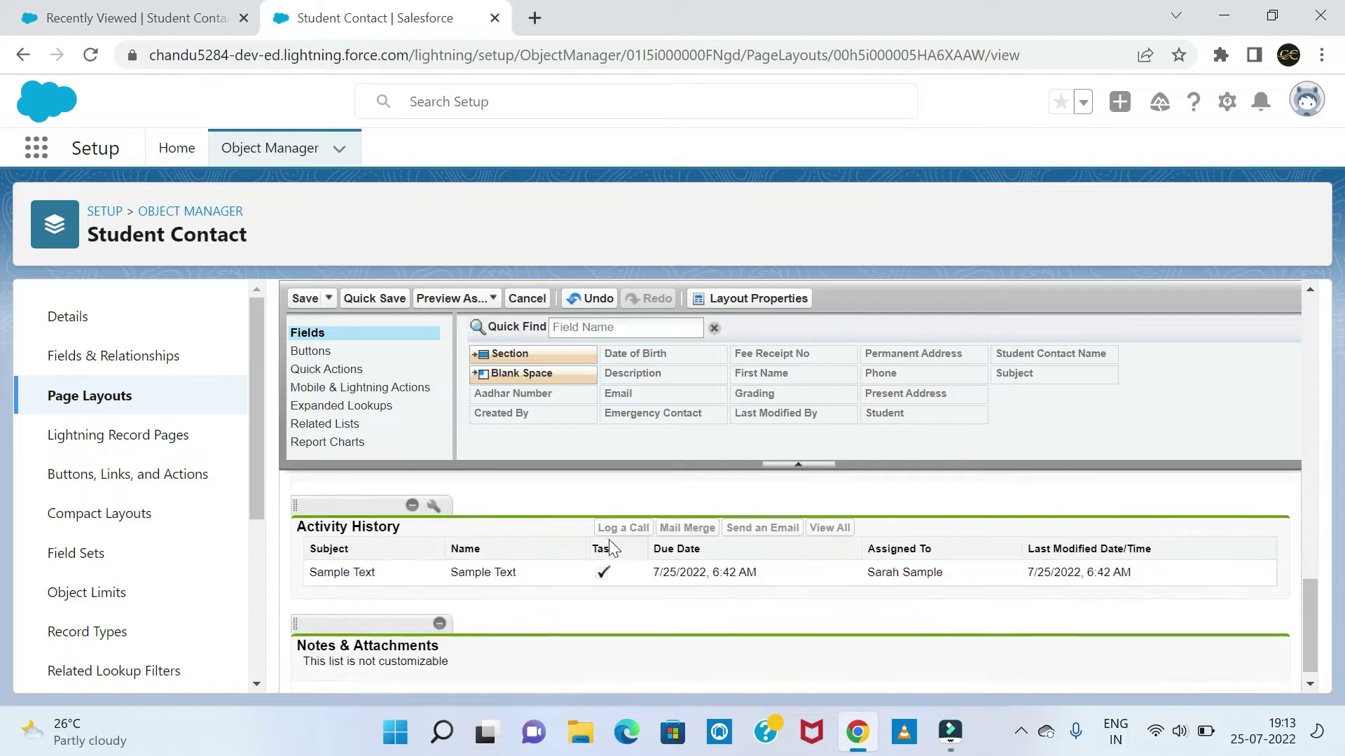
scroll(587, 570, up, 6)
scroll(588, 570, up, 2)
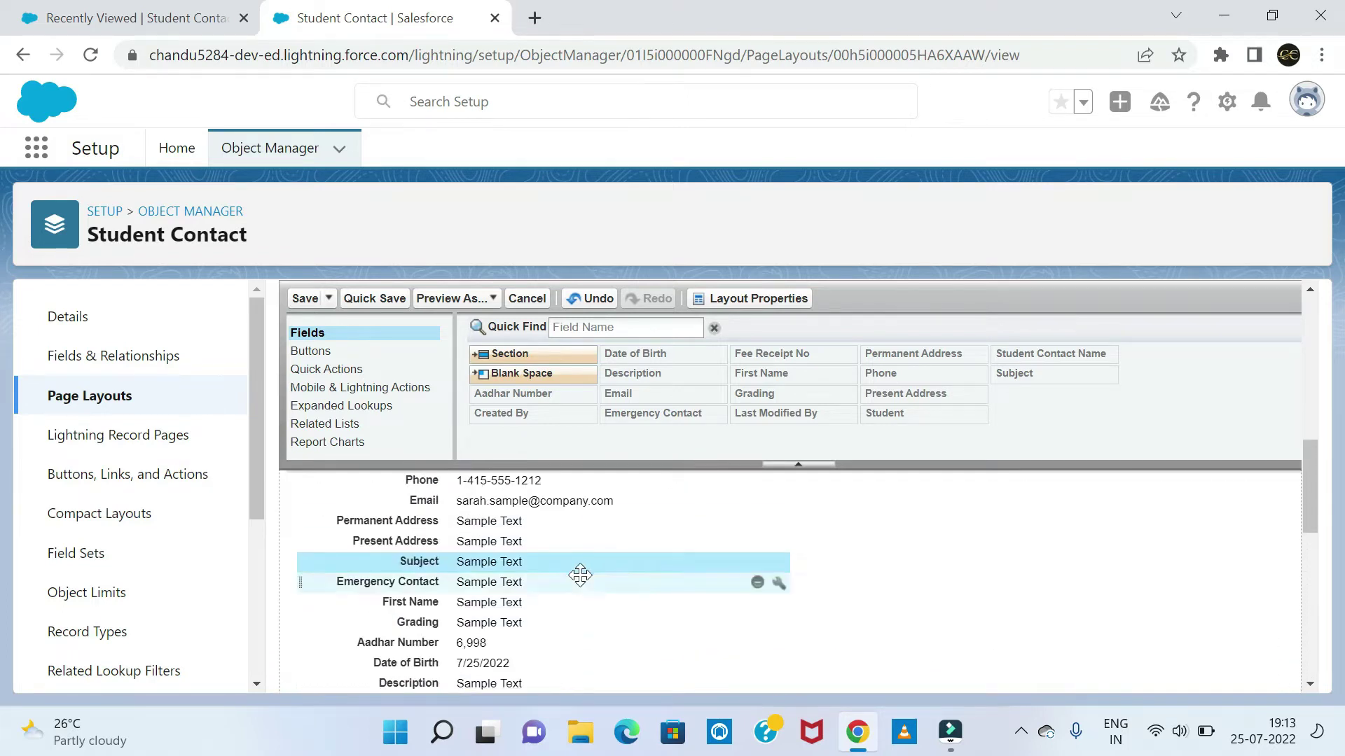
scroll(579, 570, down, 1)
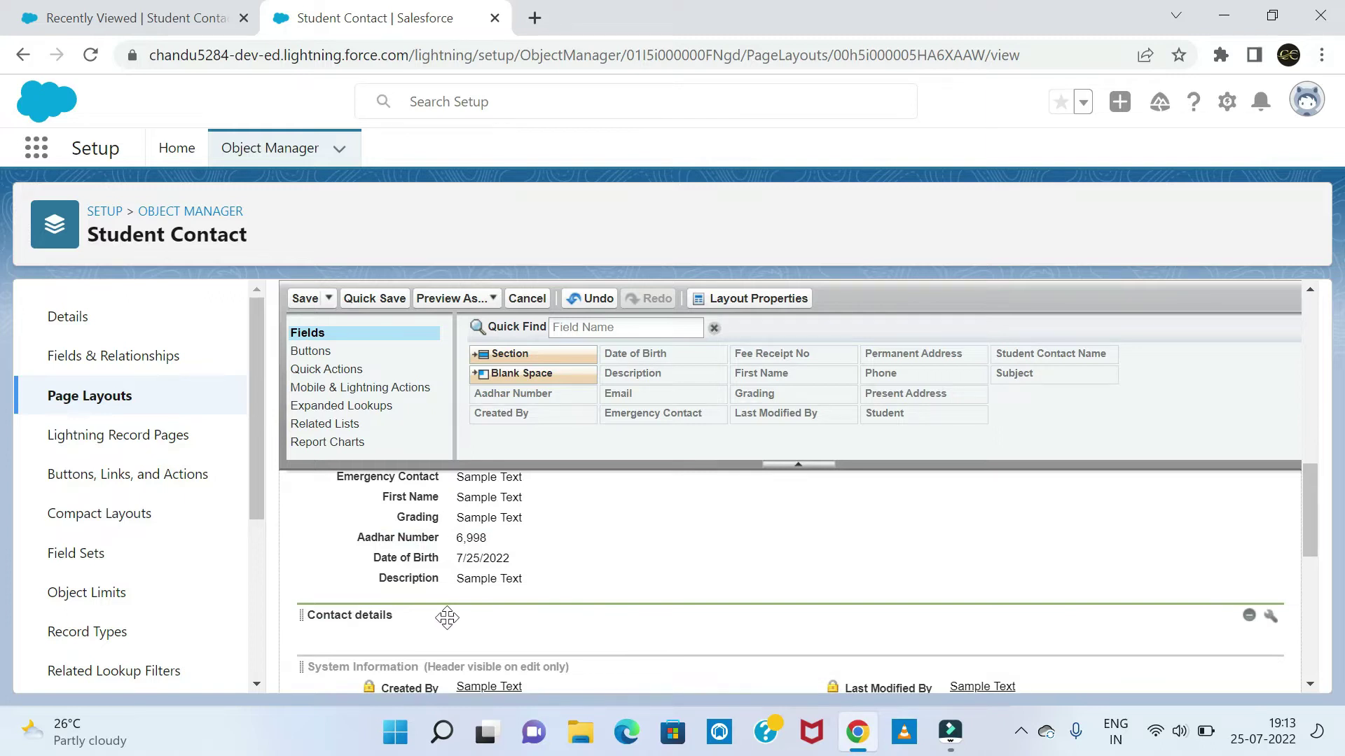
scroll(447, 617, up, 4)
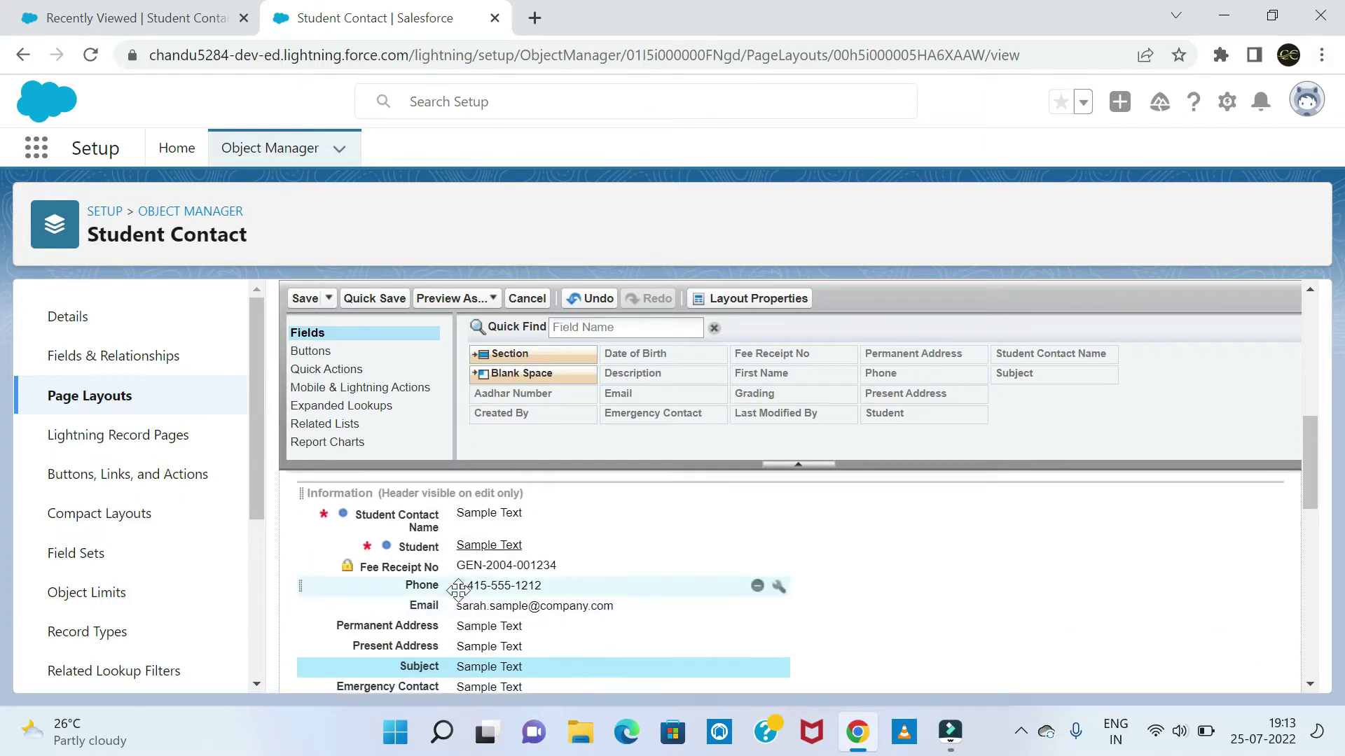
drag(494, 587, 390, 664)
scroll(553, 628, up, 3)
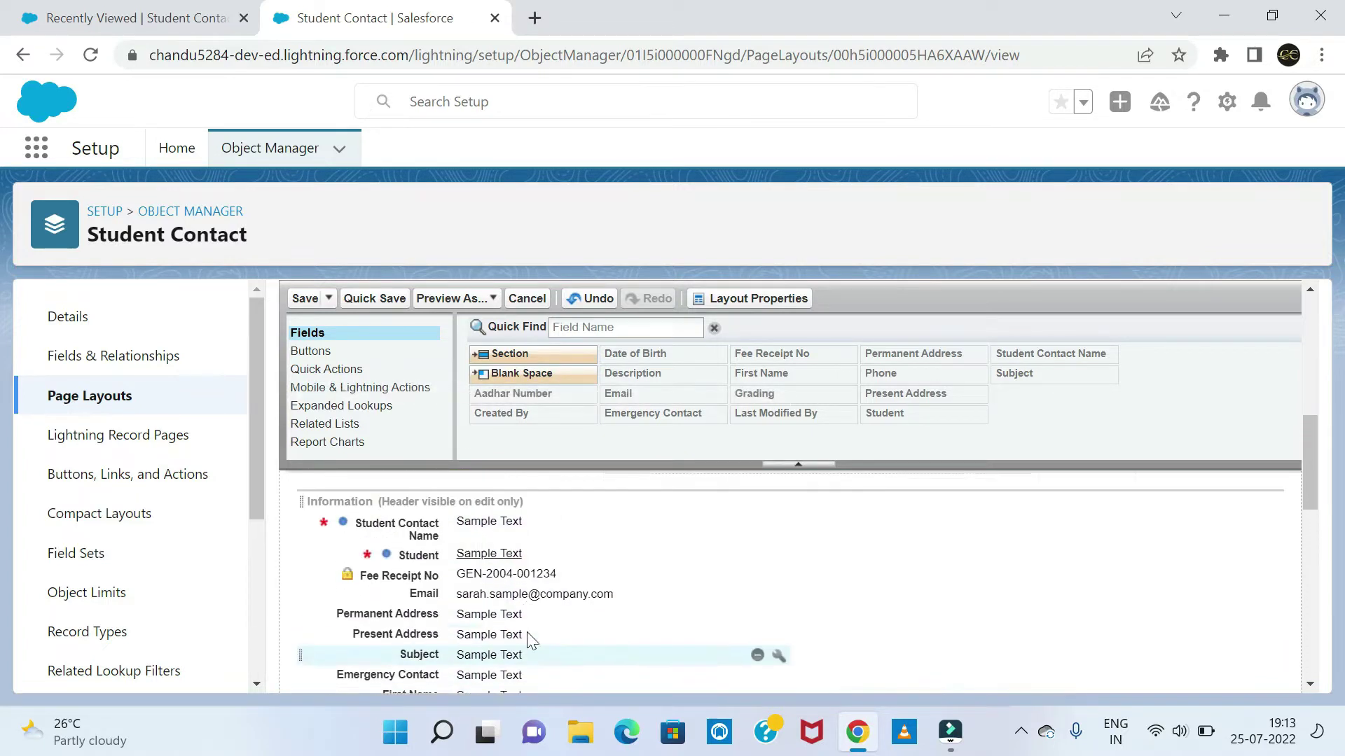
scroll(541, 603, down, 2)
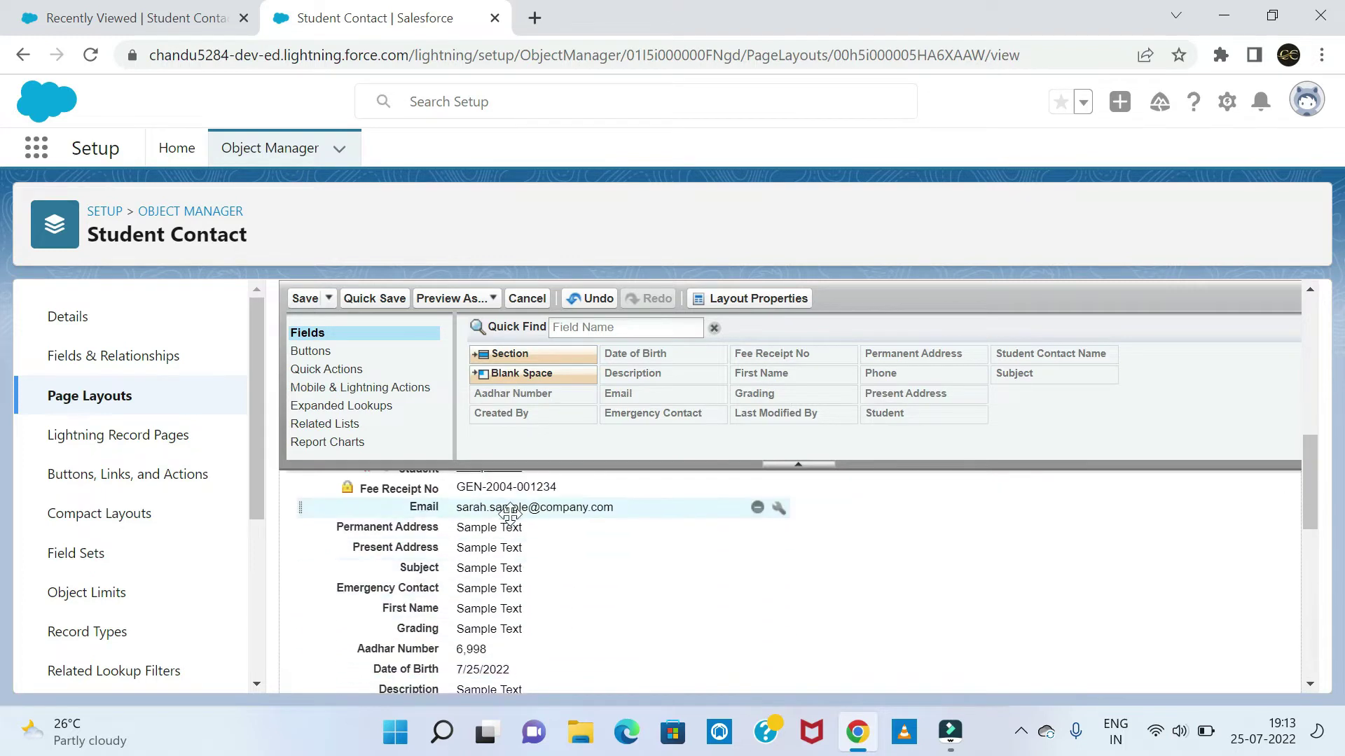
drag(509, 510, 390, 574)
scroll(685, 588, up, 3)
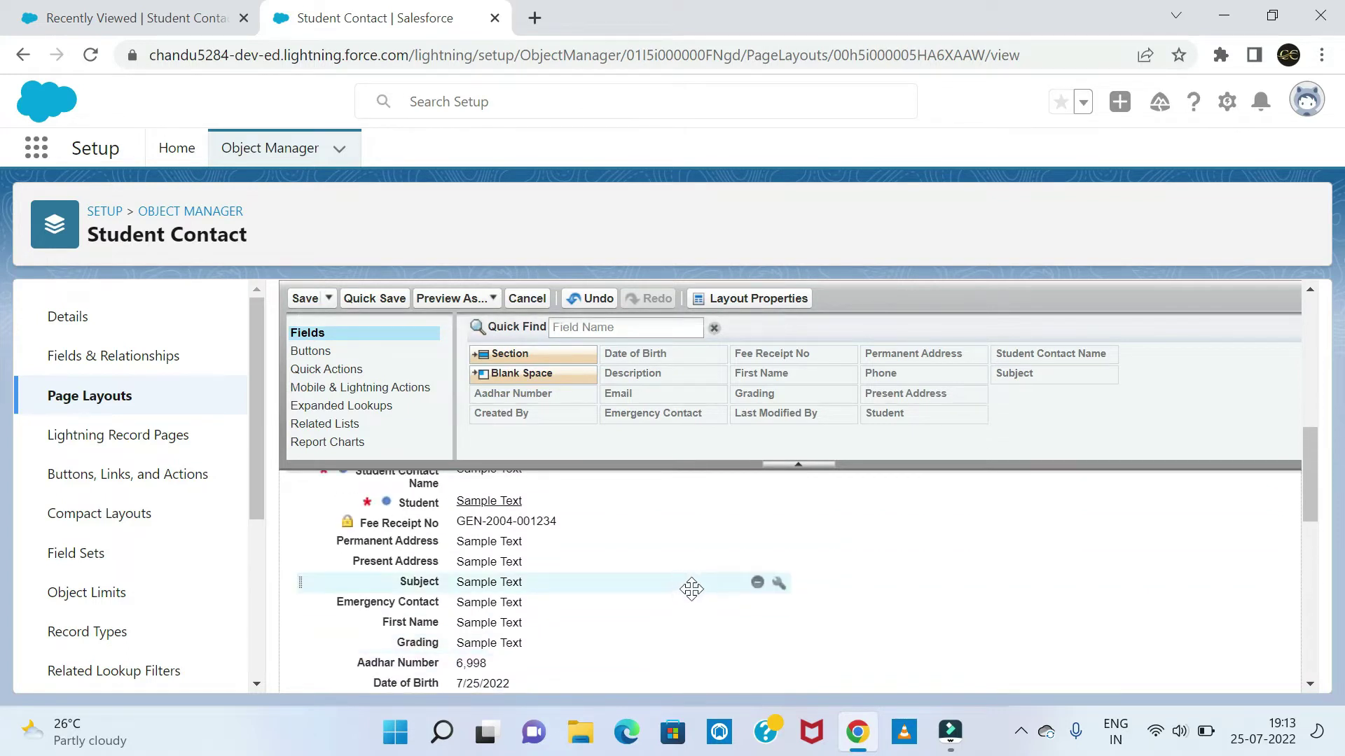
drag(526, 601, 348, 567)
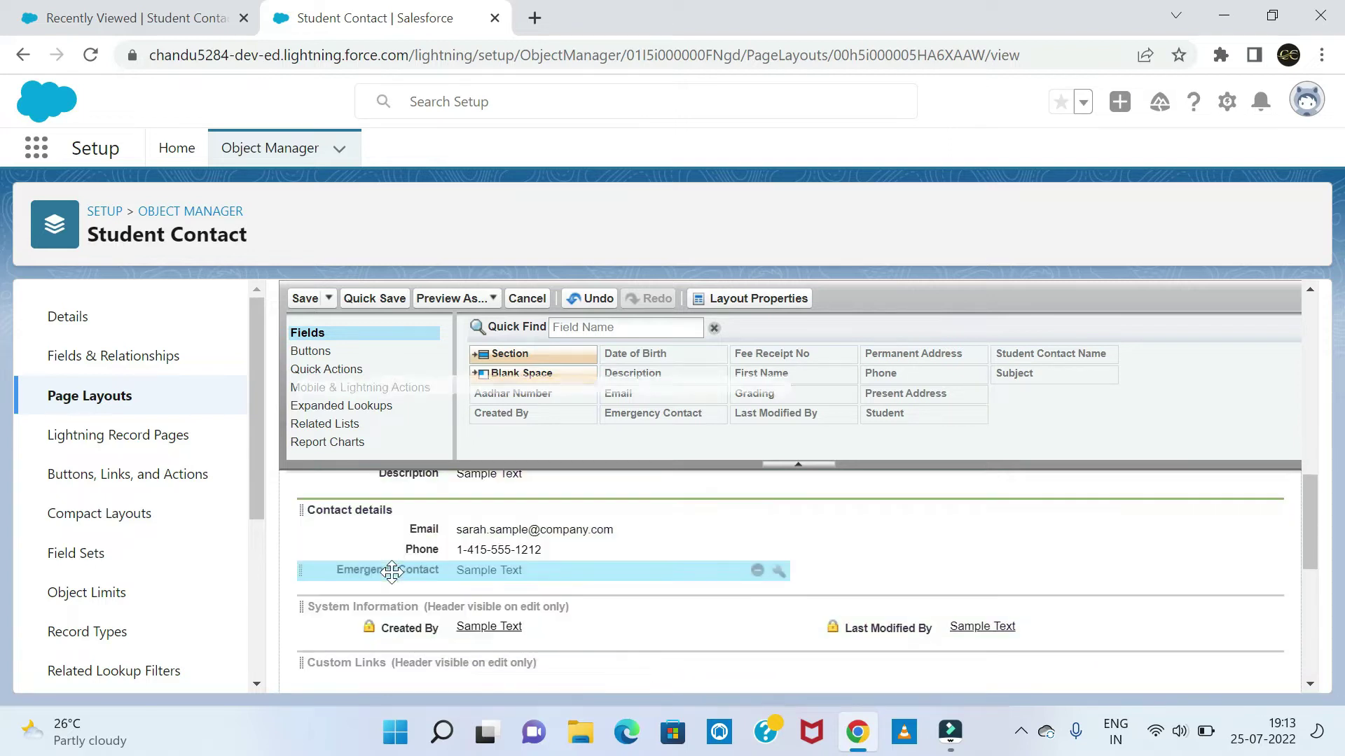
Step: Add a two-column section named Personal Details above the Information section
scroll(566, 590, up, 3)
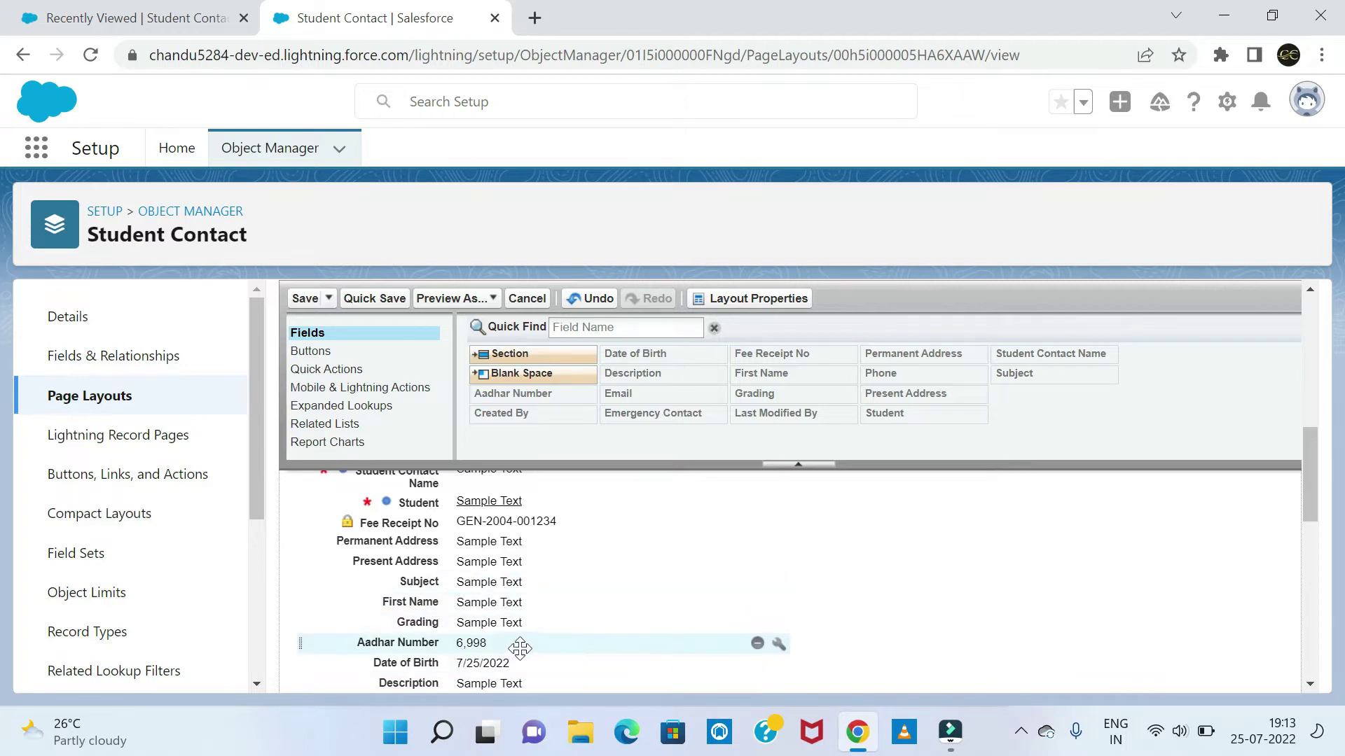
scroll(520, 649, up, 2)
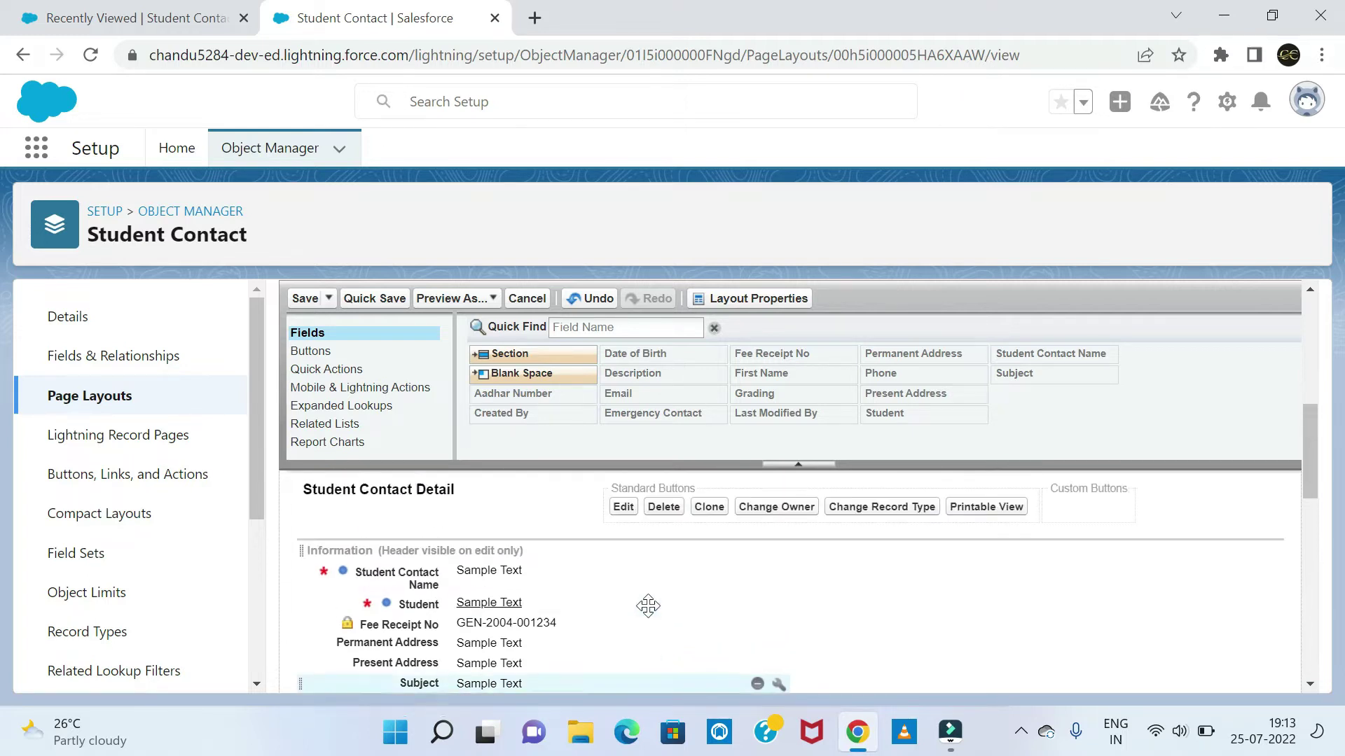
click(464, 553)
drag(546, 354, 350, 564)
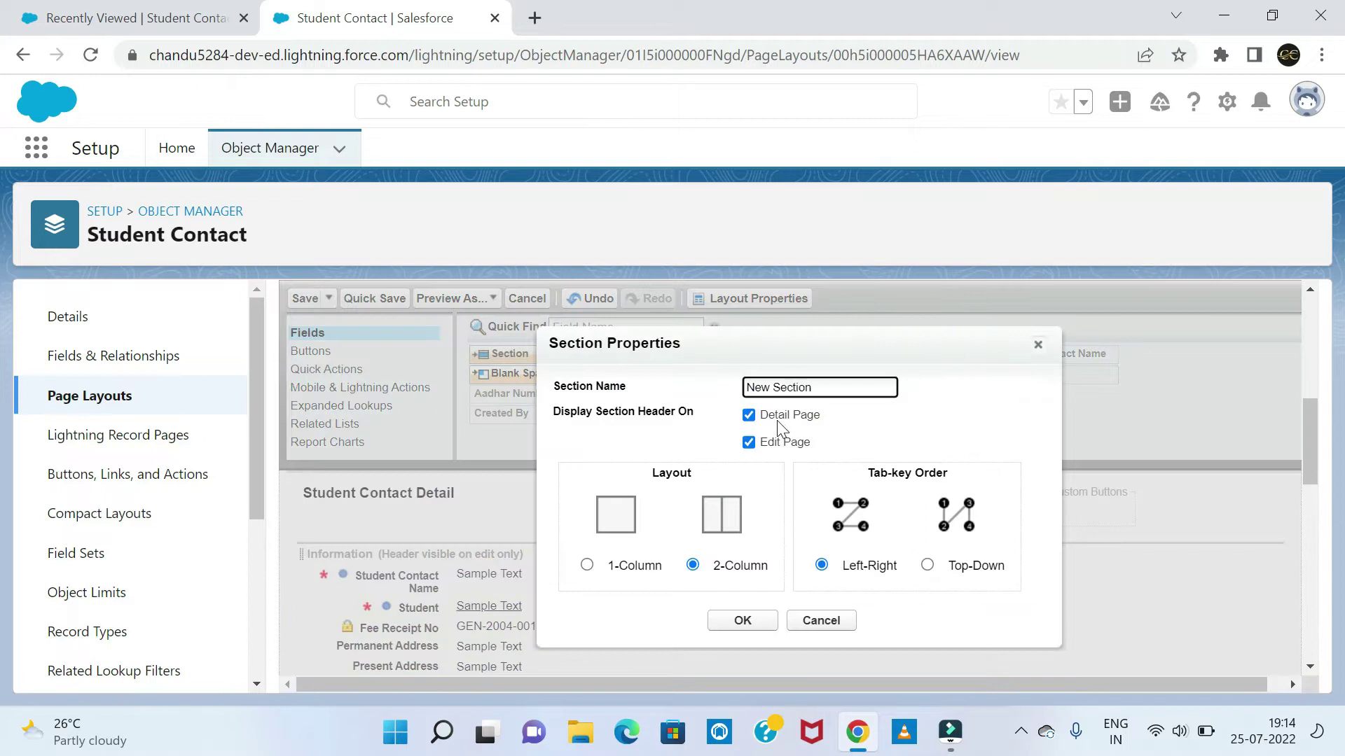
drag(830, 387, 706, 391)
click(743, 621)
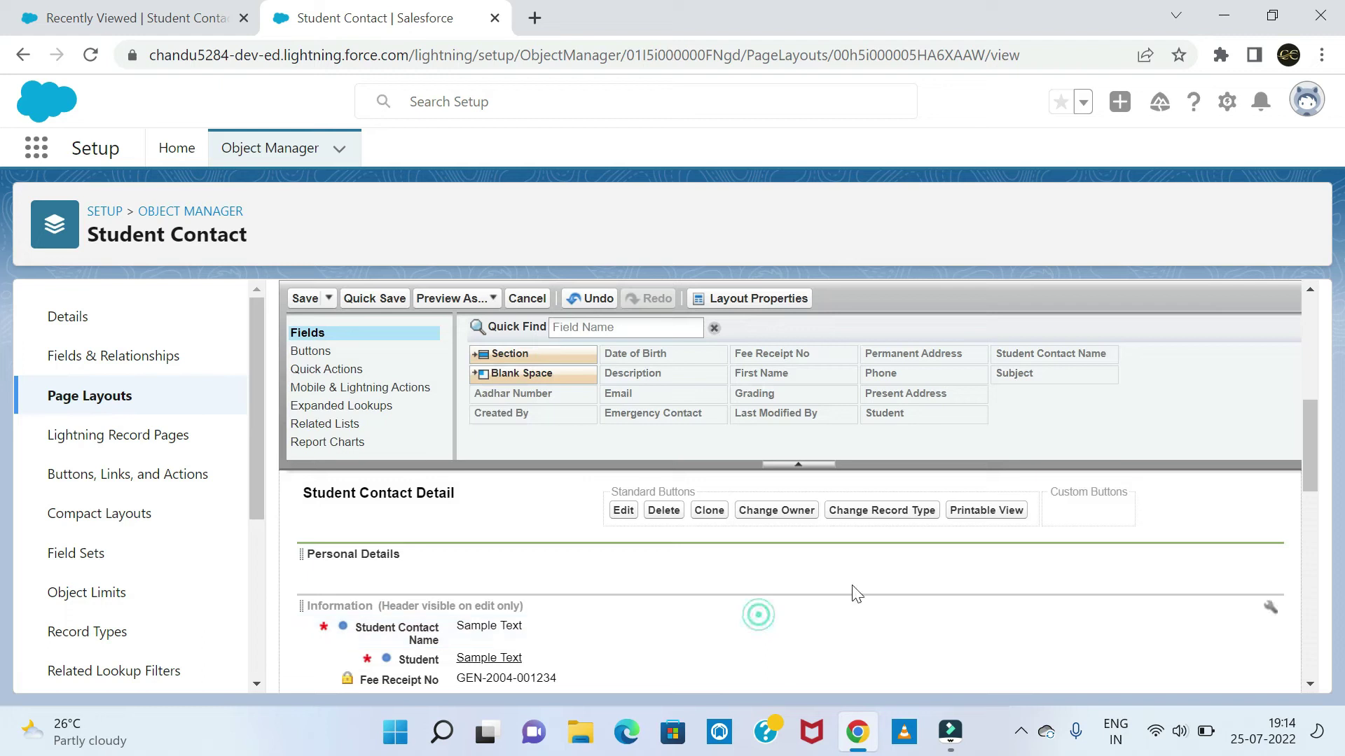
Step: Move the Student Contact Name and Aadhar Number fields from the Information section into the Personal Details section
scroll(588, 588, down, 3)
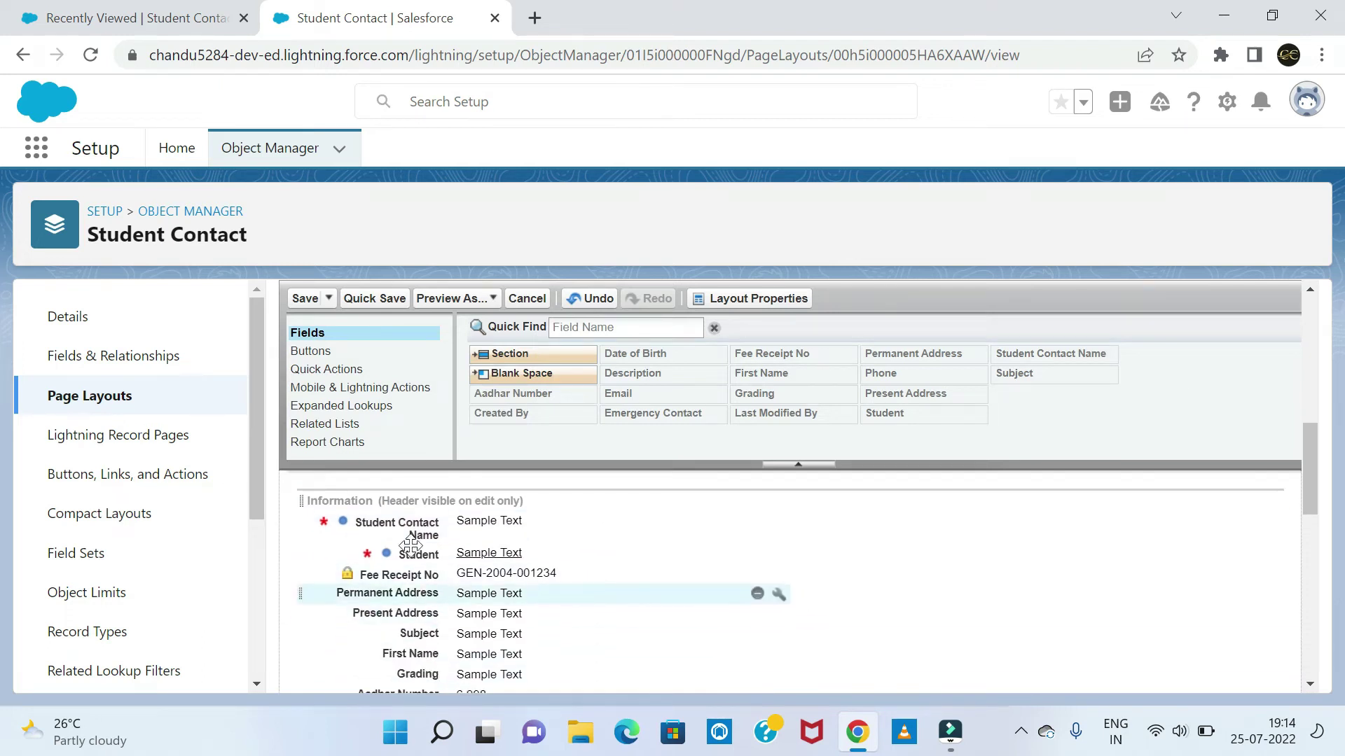
scroll(471, 560, up, 5)
scroll(476, 665, down, 5)
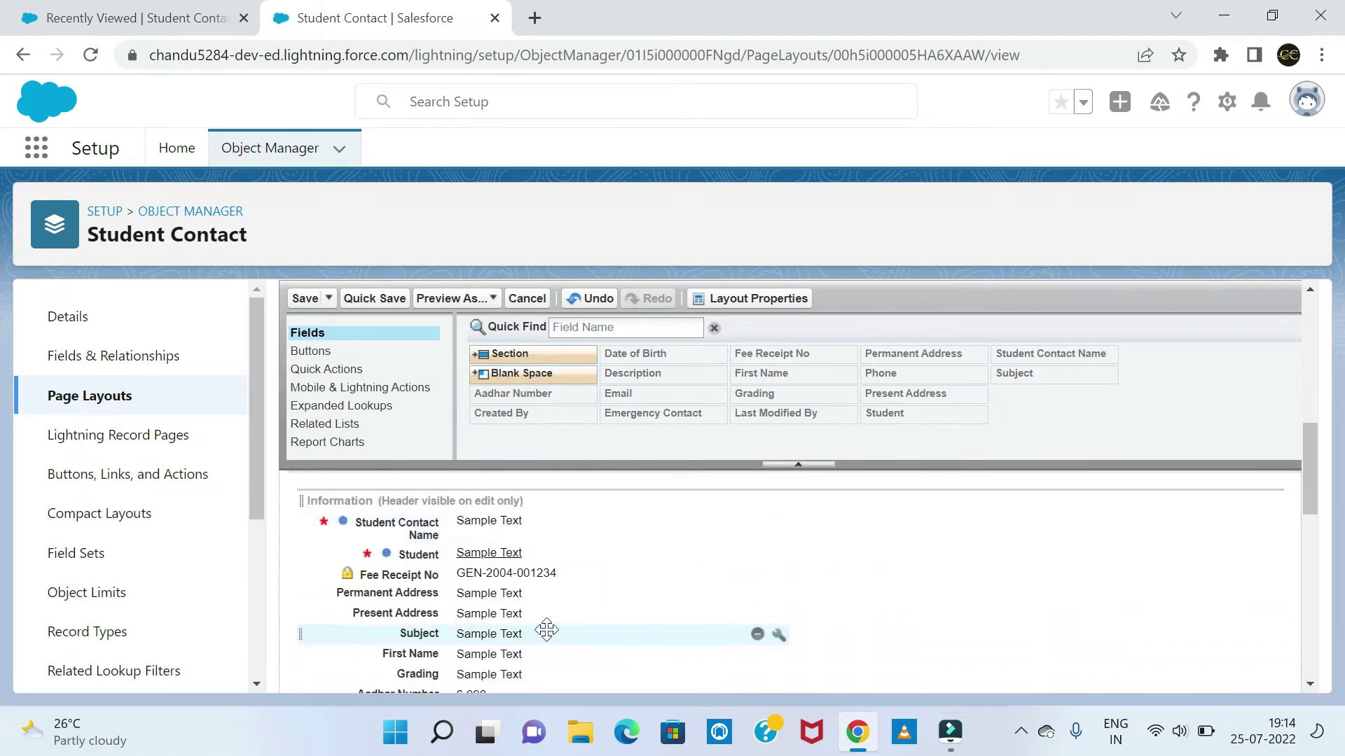
scroll(449, 545, up, 2)
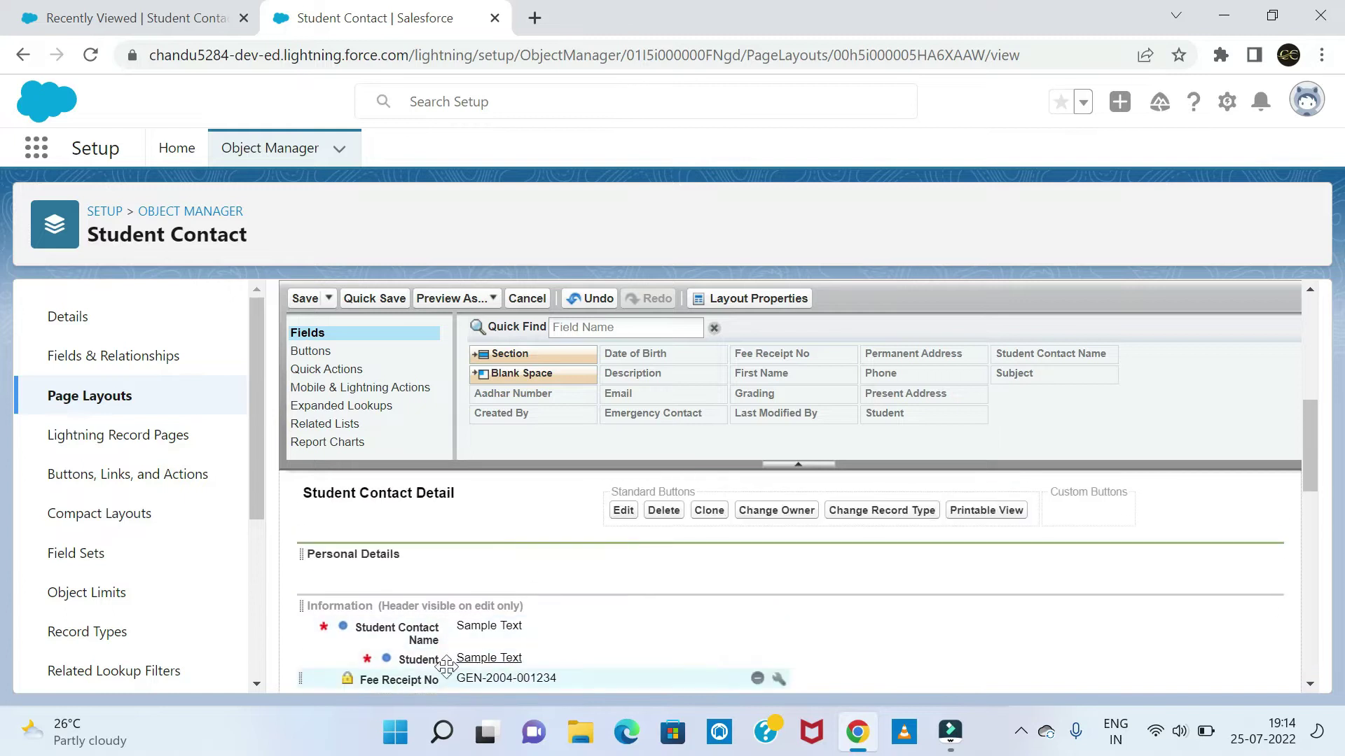
drag(444, 637, 392, 588)
scroll(614, 597, down, 1)
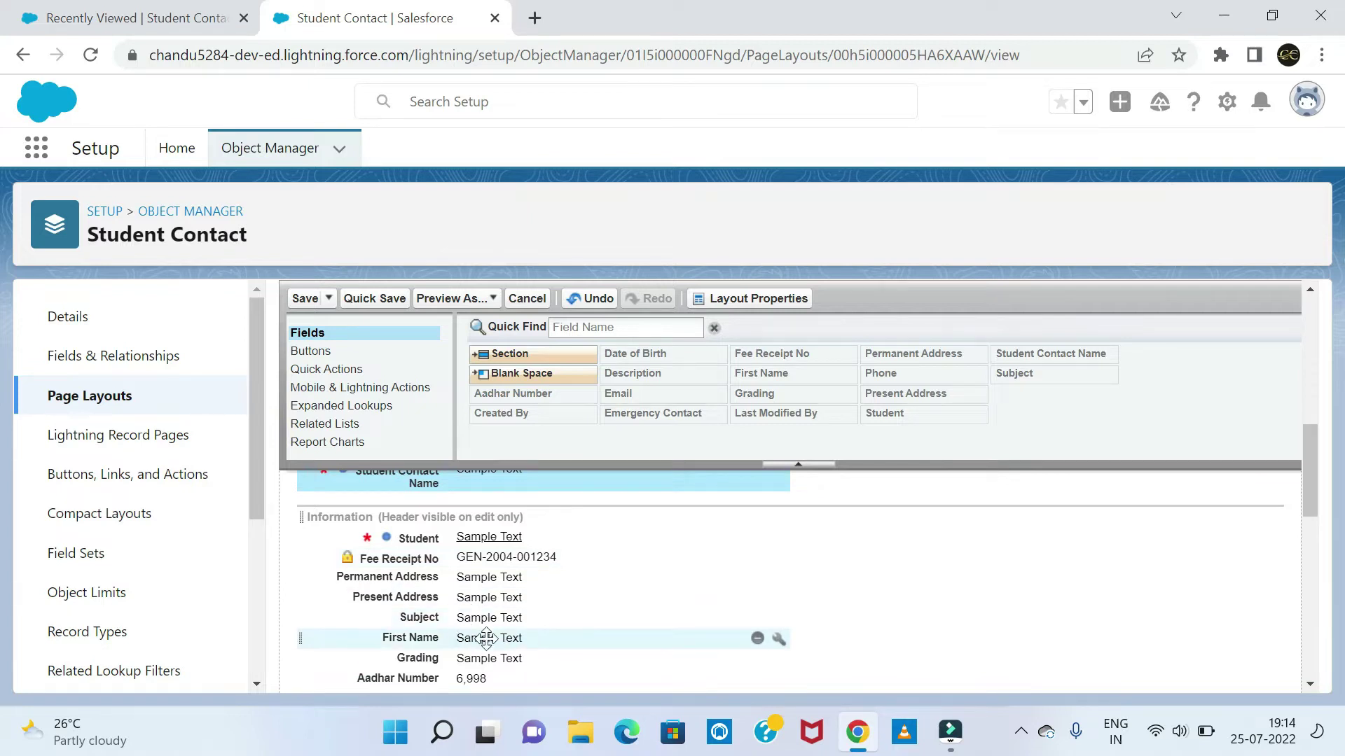
drag(472, 677, 392, 651)
scroll(574, 609, down, 2)
drag(456, 549, 645, 577)
scroll(645, 577, down, 2)
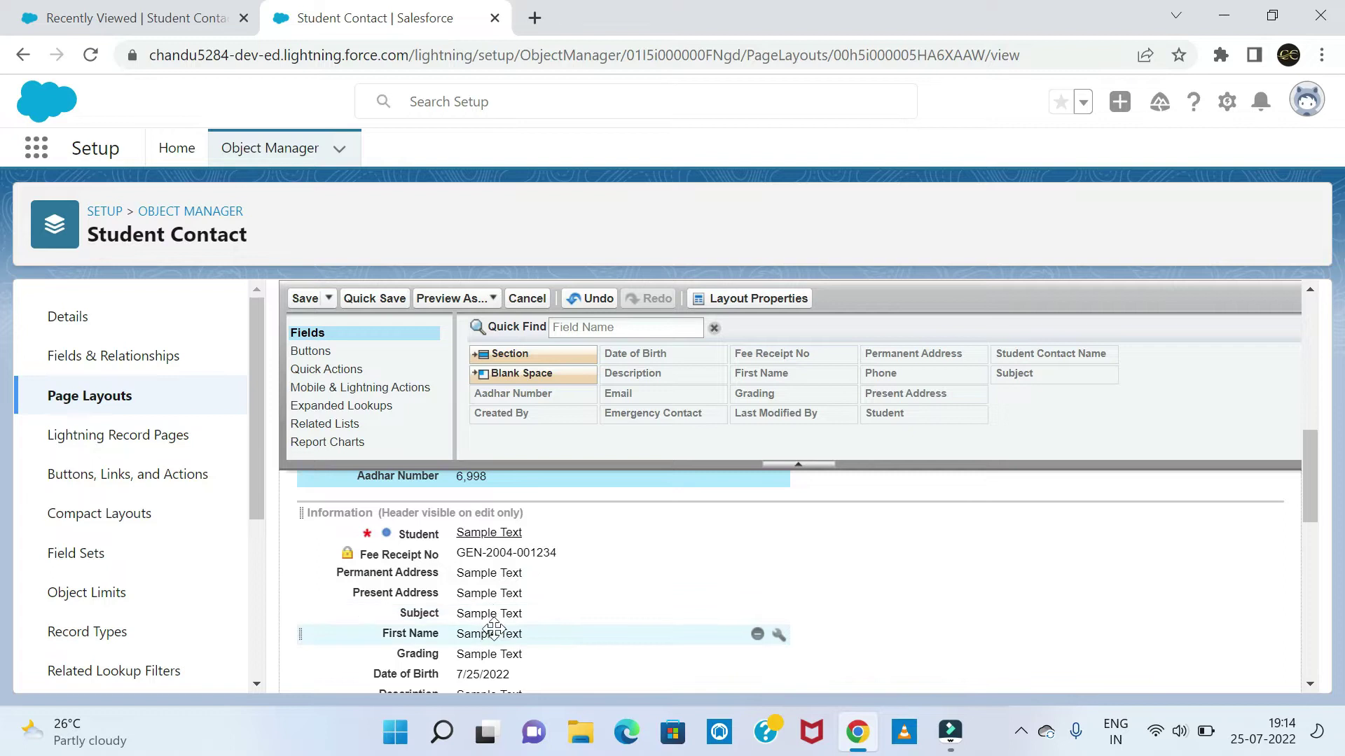
Step: Move the First Name and Date of Birth fields from the Information section into the Personal Details section
scroll(488, 630, down, 2)
drag(486, 532, 421, 496)
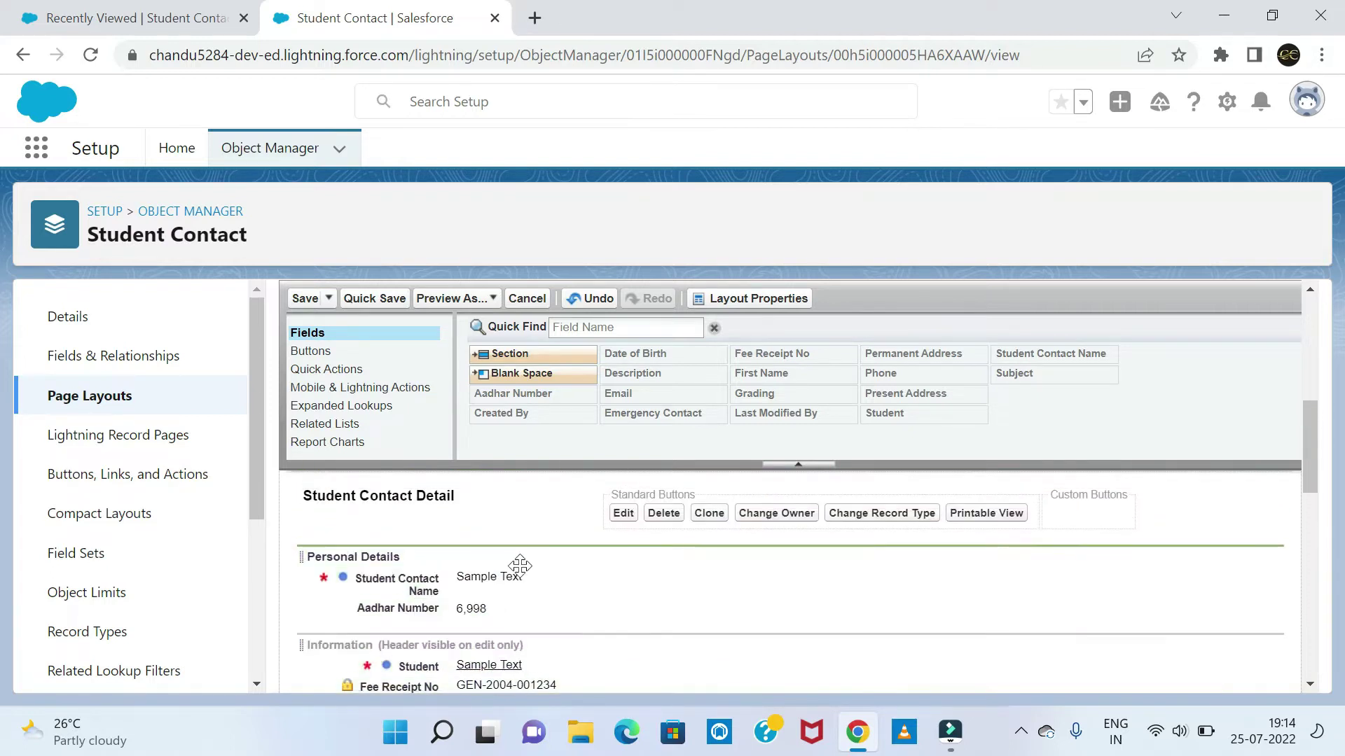
scroll(510, 645, down, 5)
scroll(500, 643, up, 2)
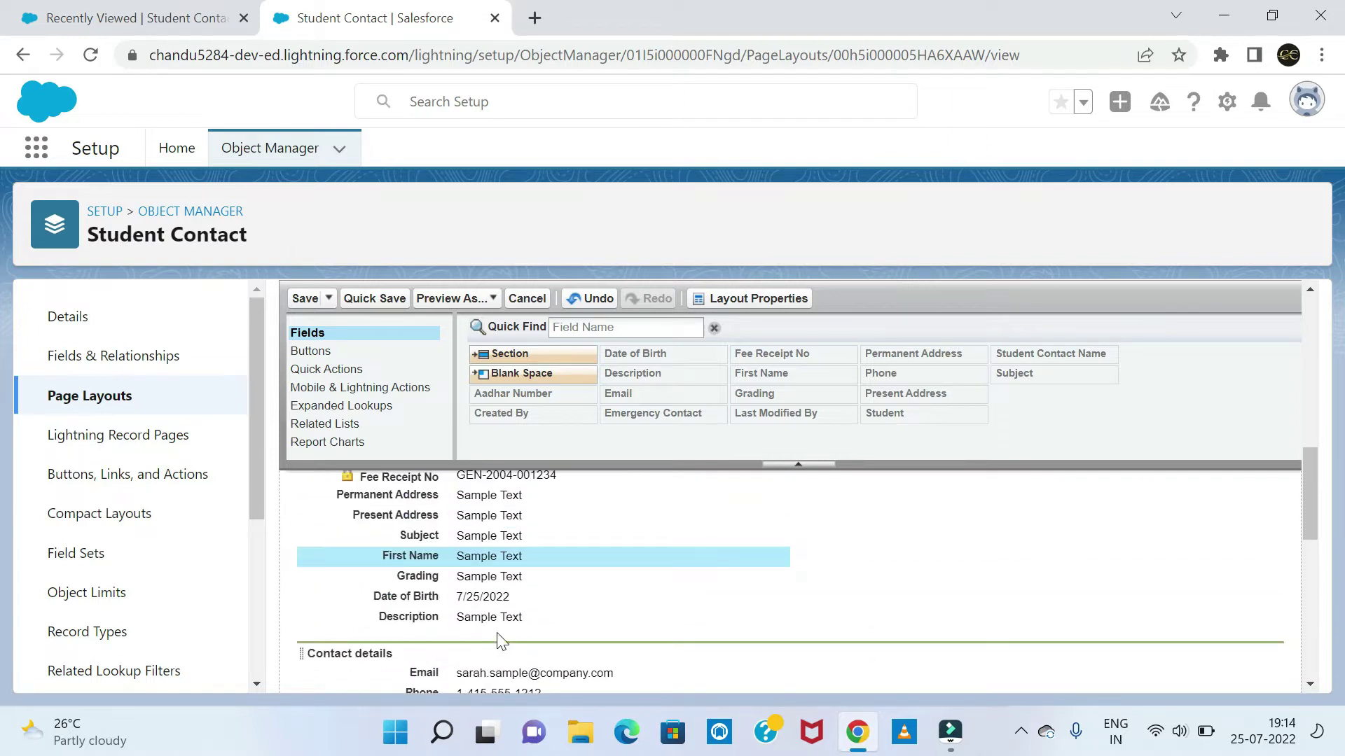
click(811, 465)
scroll(496, 564, down, 2)
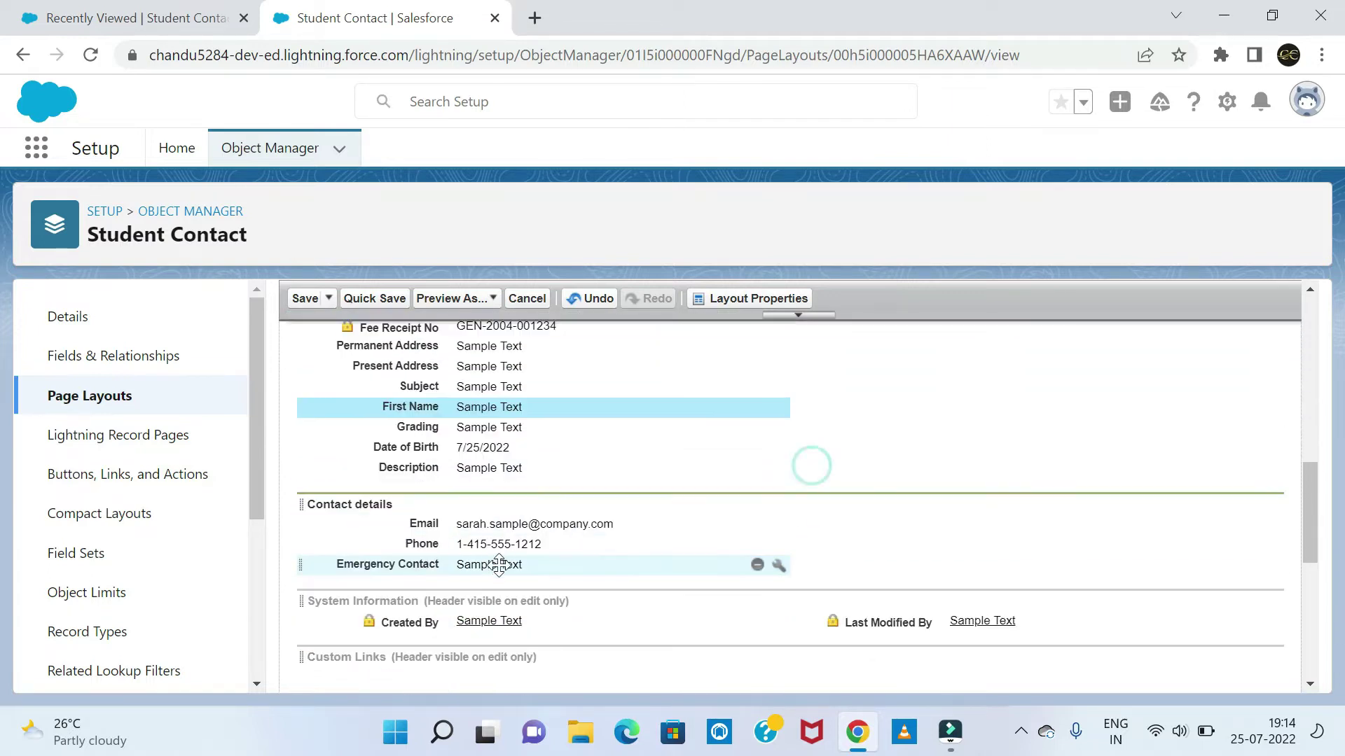
scroll(496, 547, up, 3)
drag(490, 614, 423, 425)
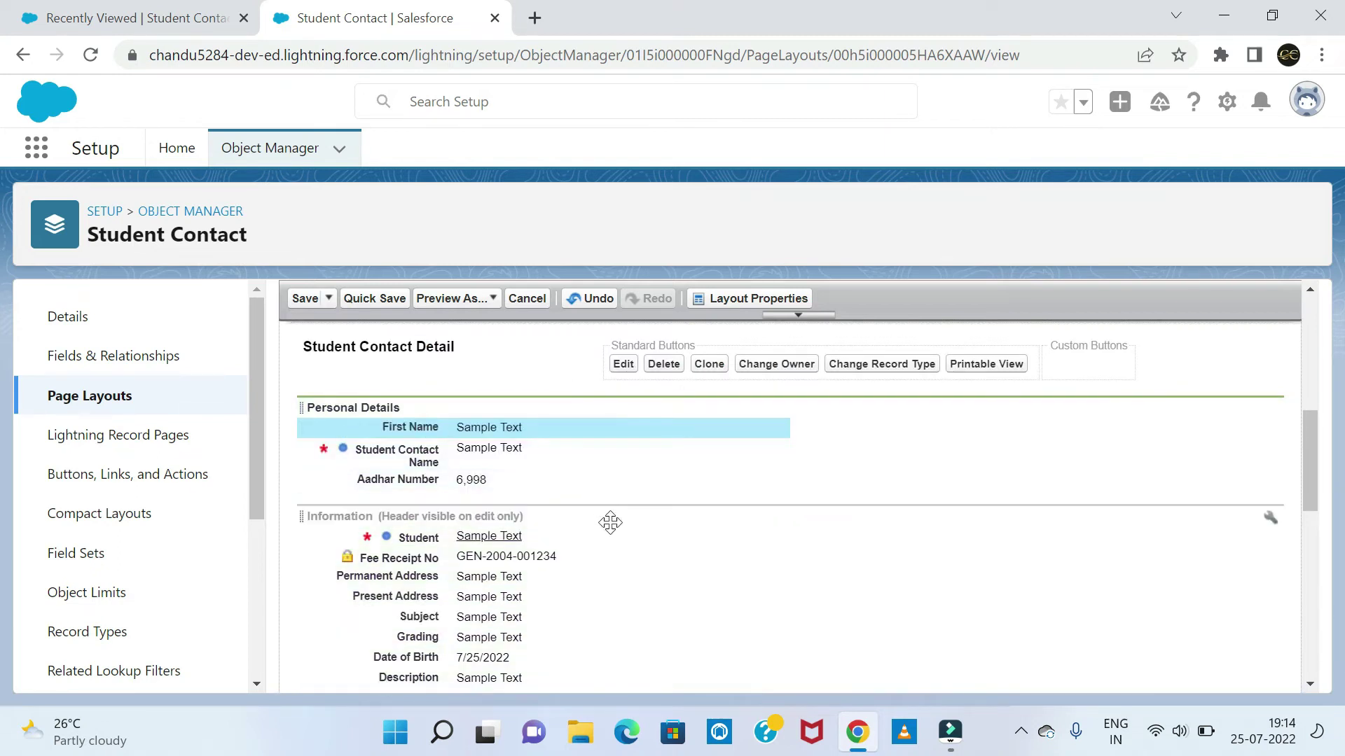
scroll(615, 531, down, 1)
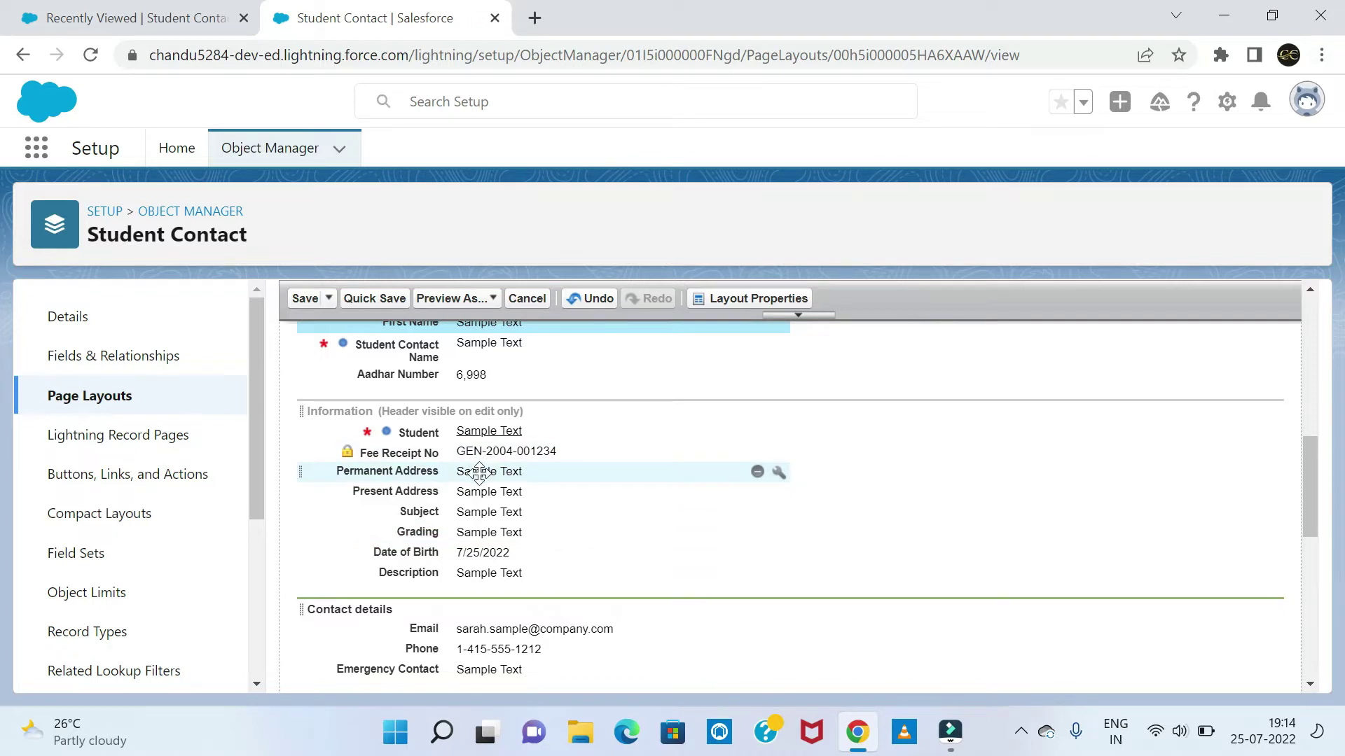
drag(498, 555, 464, 382)
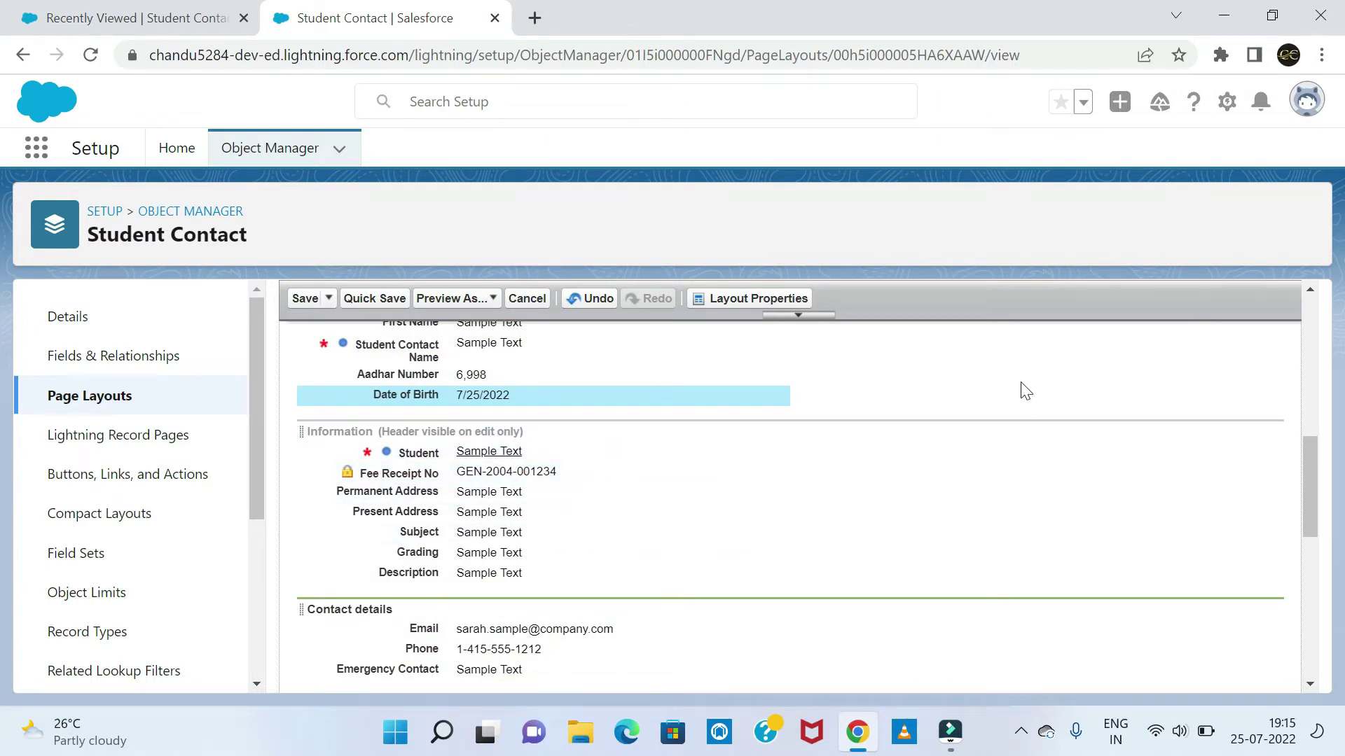
click(980, 382)
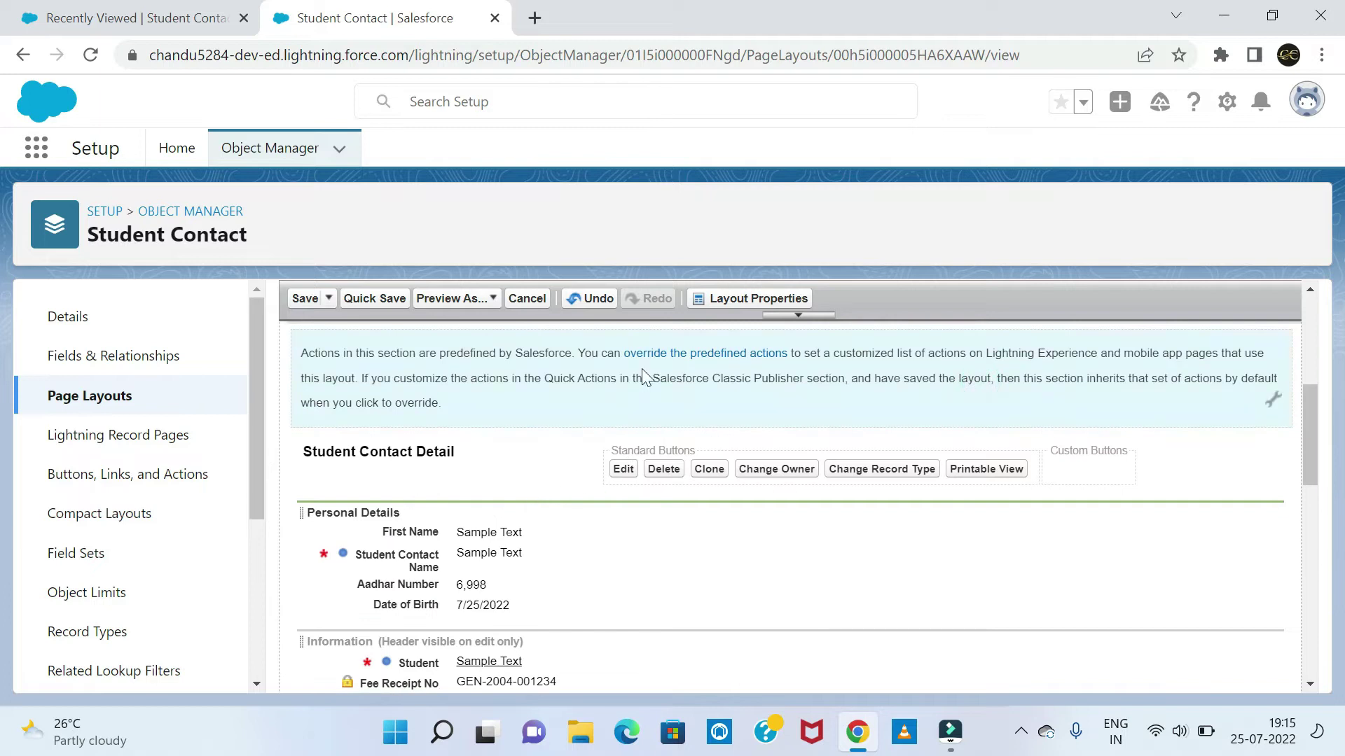
Step: Add a two-column section named Address Details to the page layout
click(800, 319)
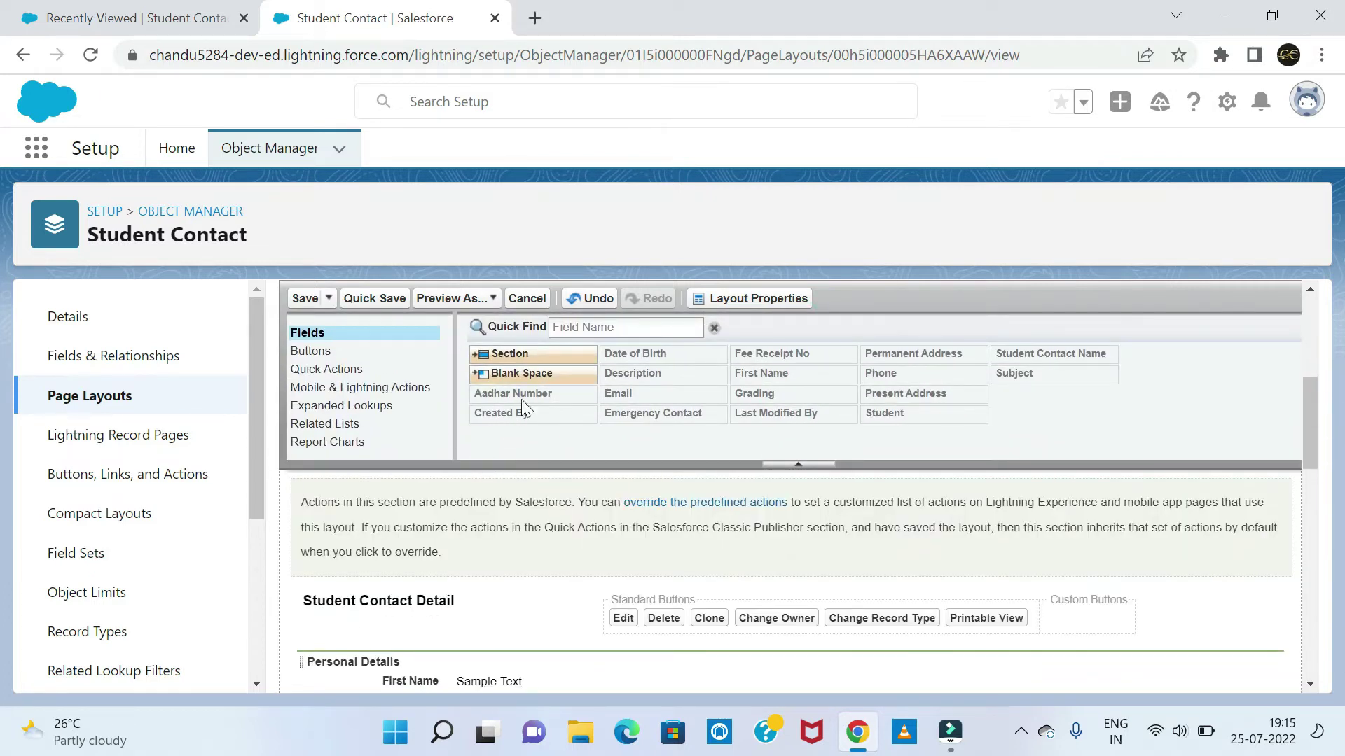
drag(530, 353, 325, 619)
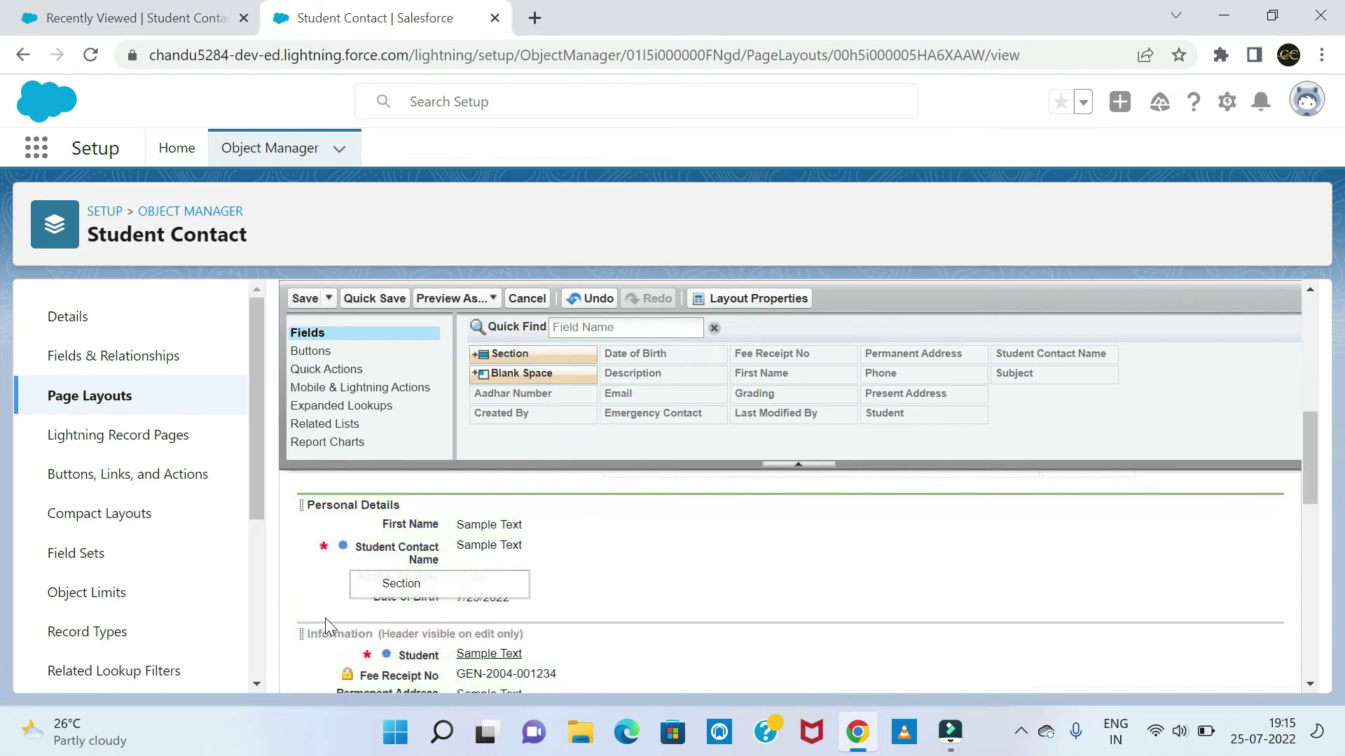
drag(539, 353, 324, 573)
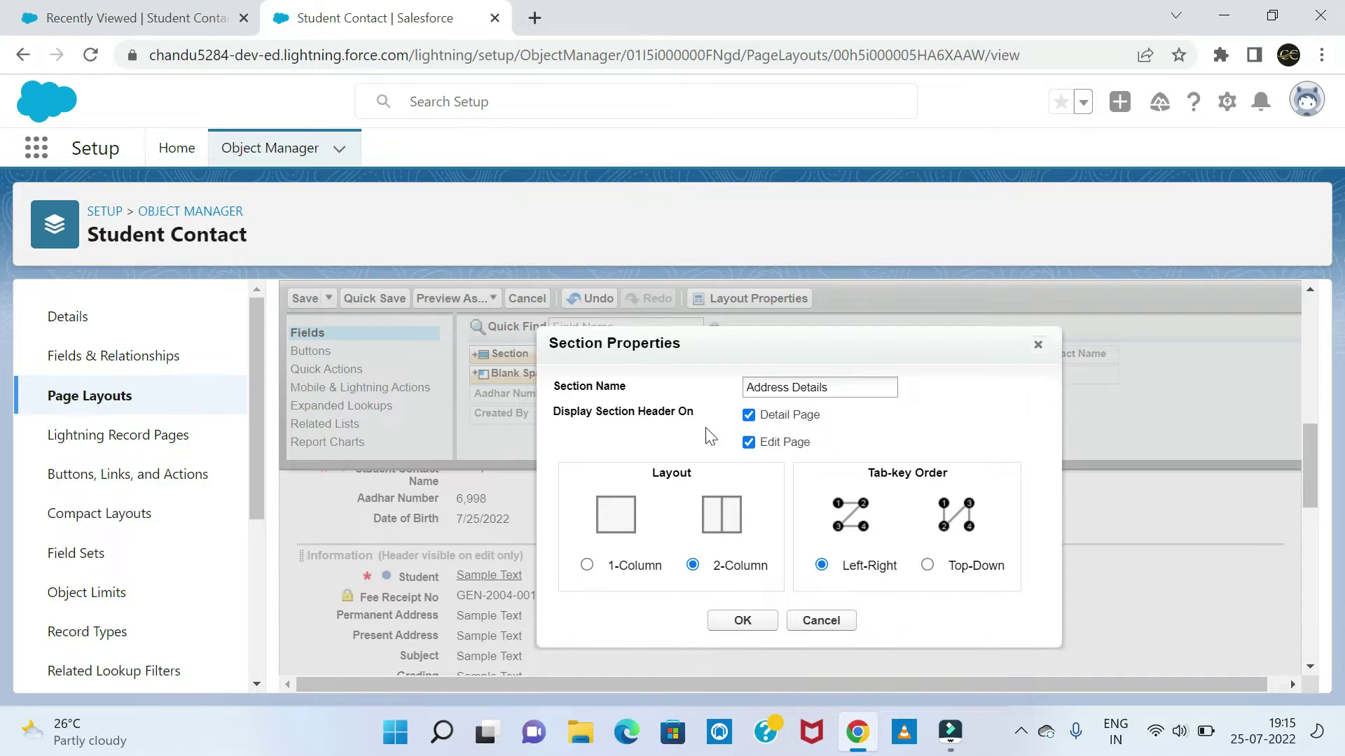
click(741, 620)
scroll(730, 609, down, 2)
scroll(732, 581, up, 2)
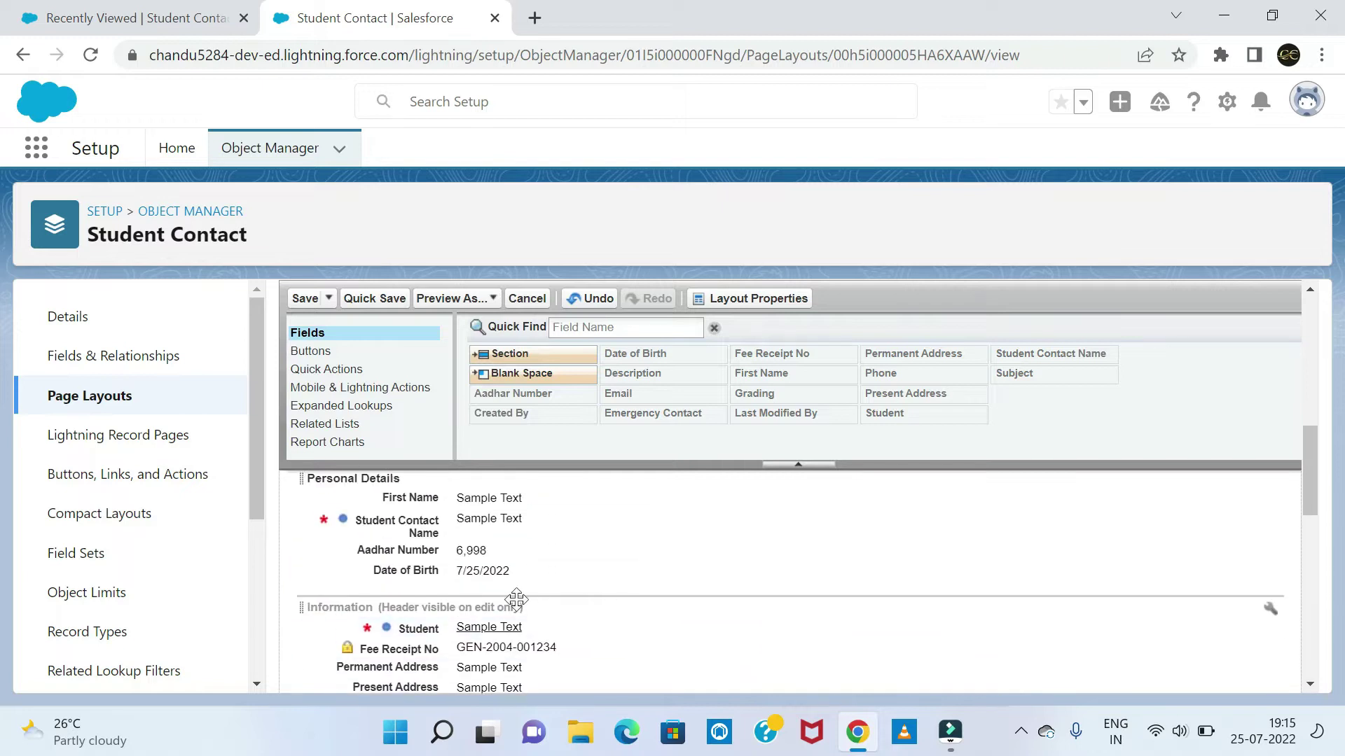
Step: Reposition the Address Details section between the Personal Details and Information sections
scroll(769, 549, up, 2)
scroll(495, 591, down, 2)
drag(455, 667, 546, 616)
scroll(560, 553, up, 2)
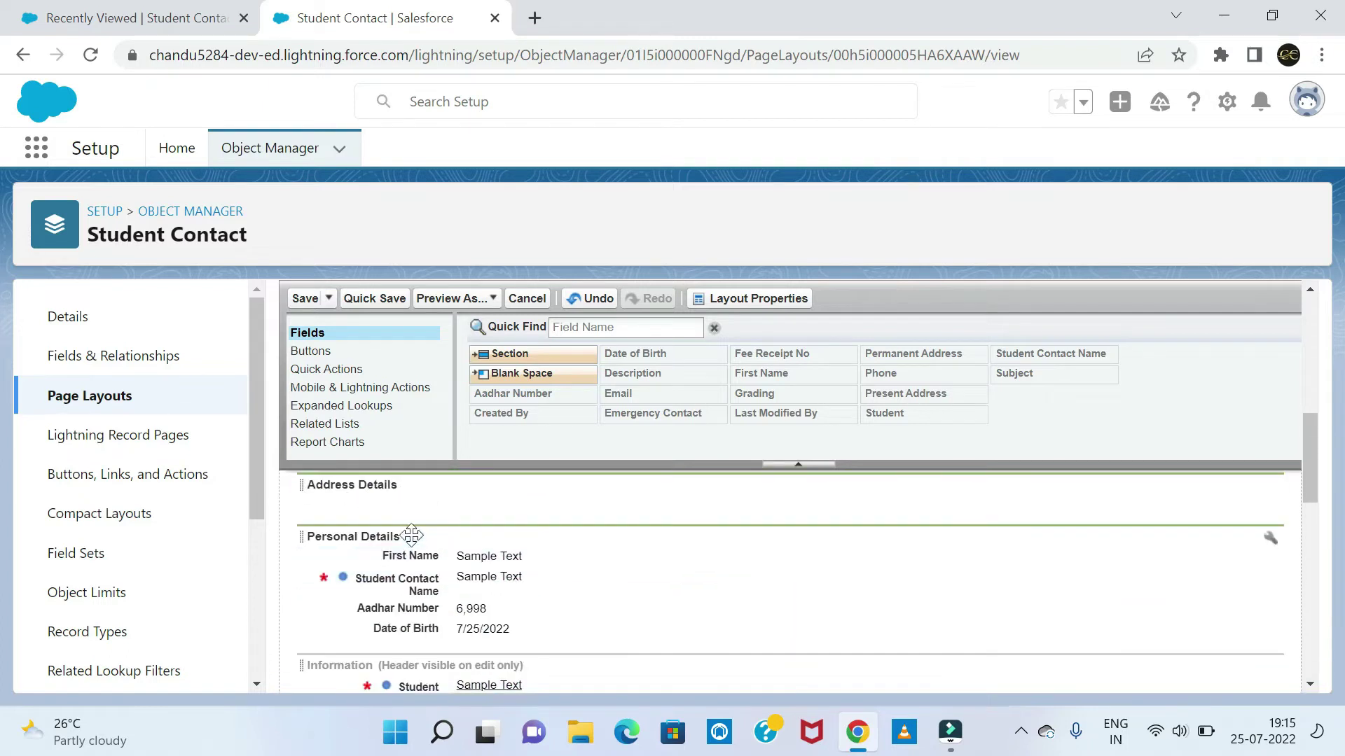
drag(436, 484, 336, 653)
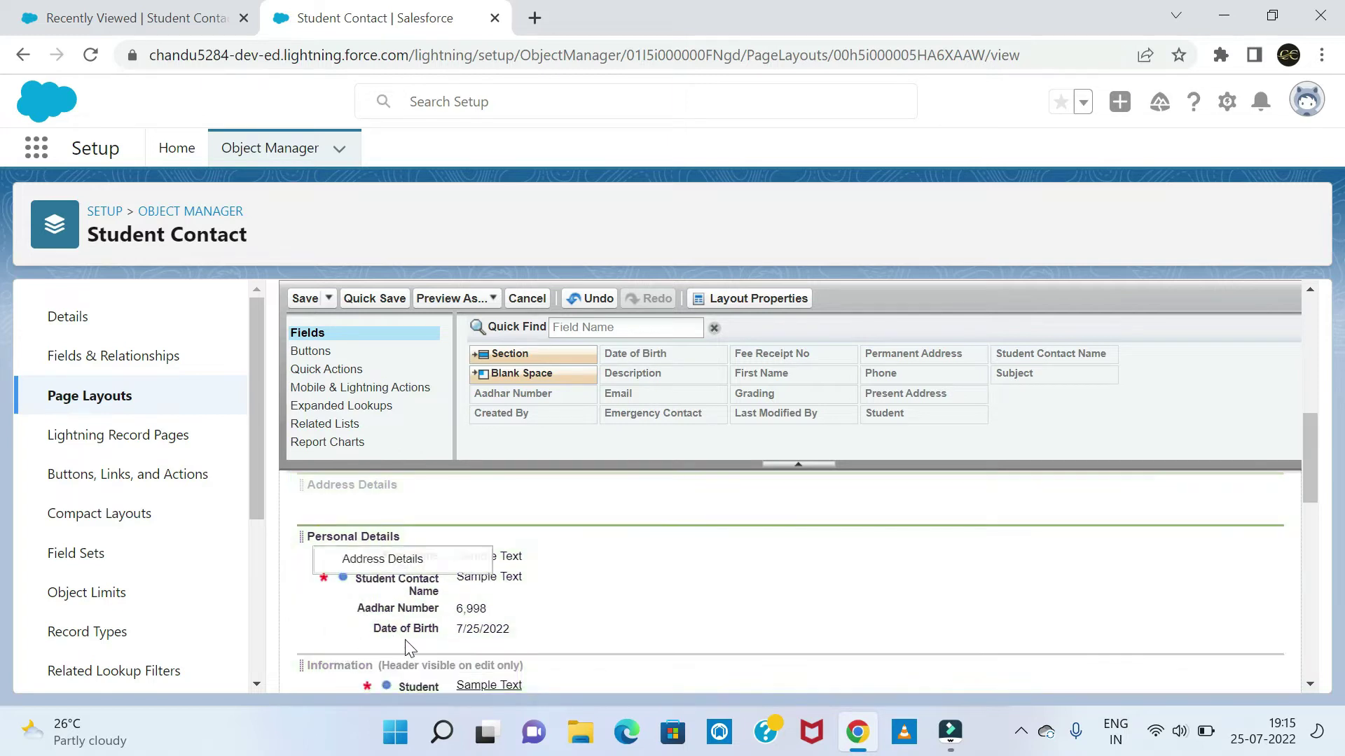
drag(362, 485, 315, 579)
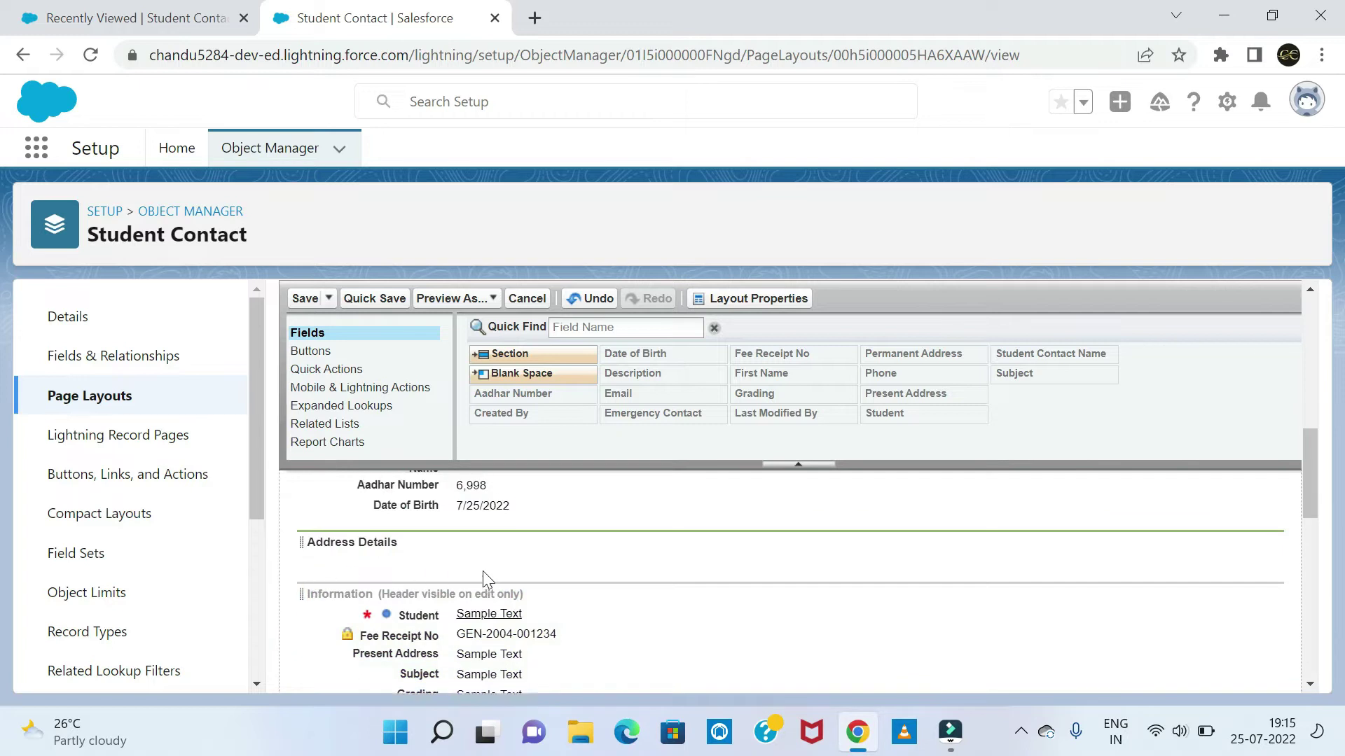
Step: Move the Permanent Address field into the Address Details section
scroll(482, 570, up, 5)
scroll(482, 570, down, 3)
scroll(490, 591, down, 3)
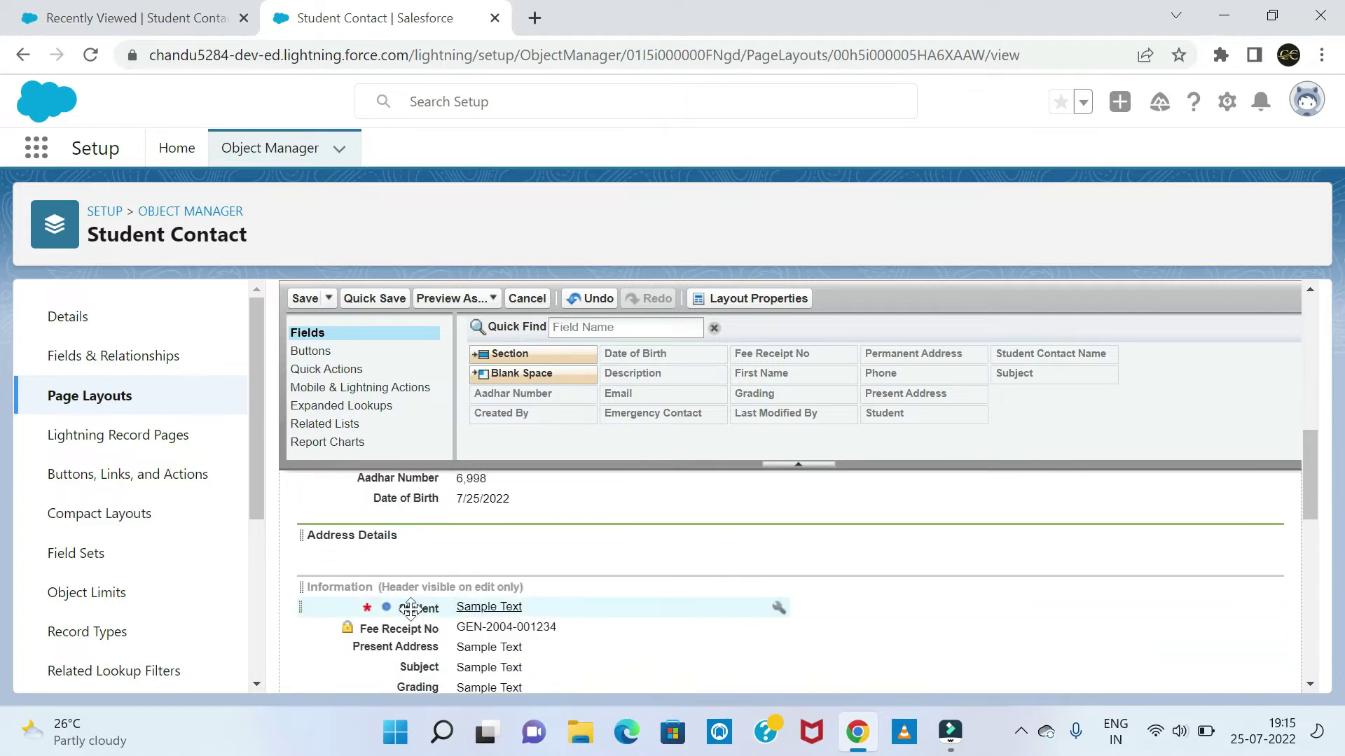
drag(473, 605, 397, 529)
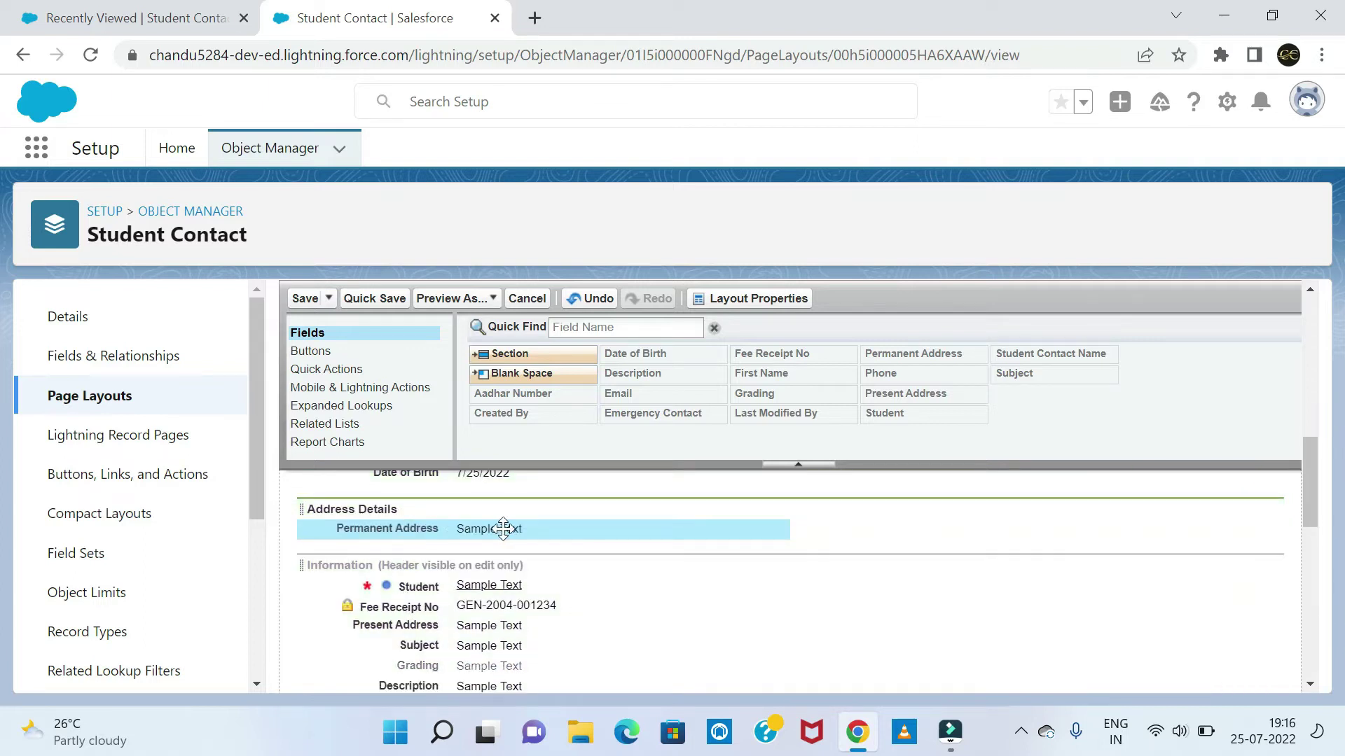
Step: Move the Present Address field from the Information section into Address Details, below Permanent Address
scroll(522, 612, down, 2)
scroll(522, 611, up, 3)
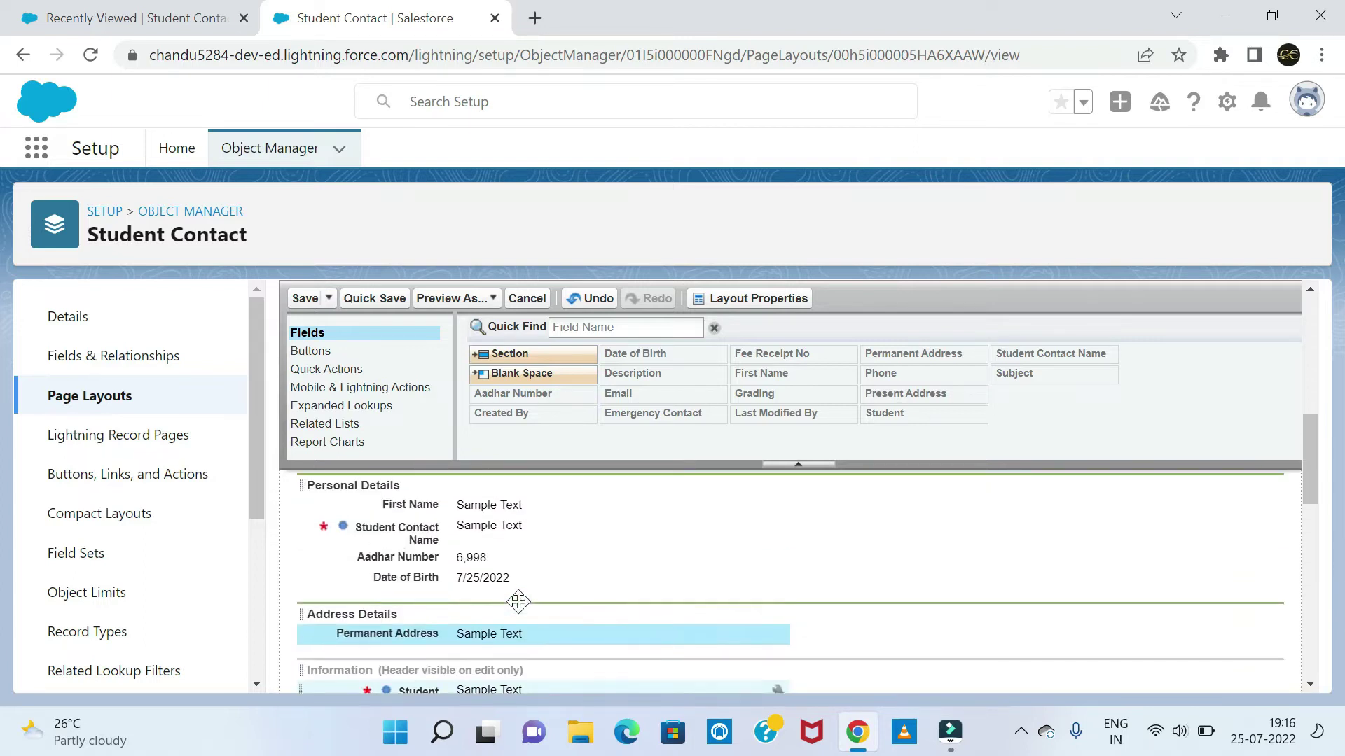
scroll(533, 518, down, 2)
scroll(534, 528, up, 4)
scroll(527, 560, up, 2)
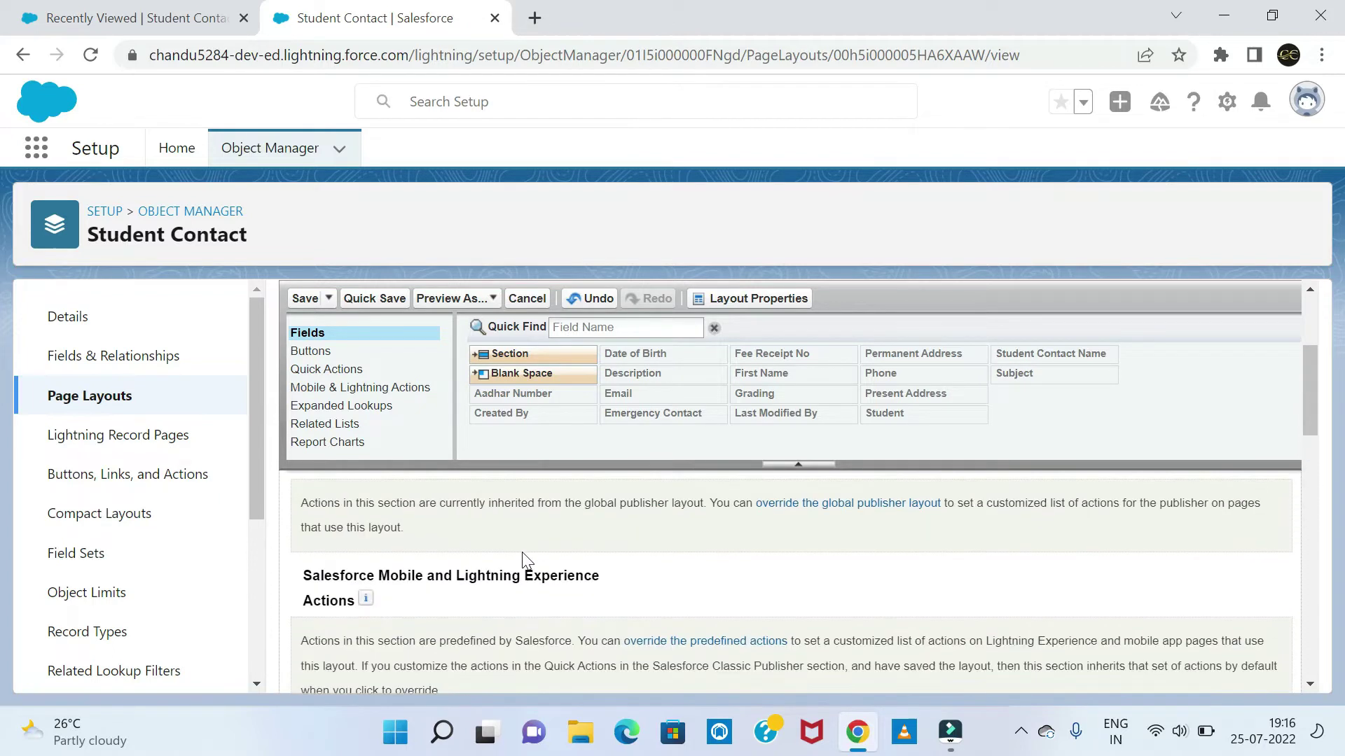
scroll(529, 554, down, 5)
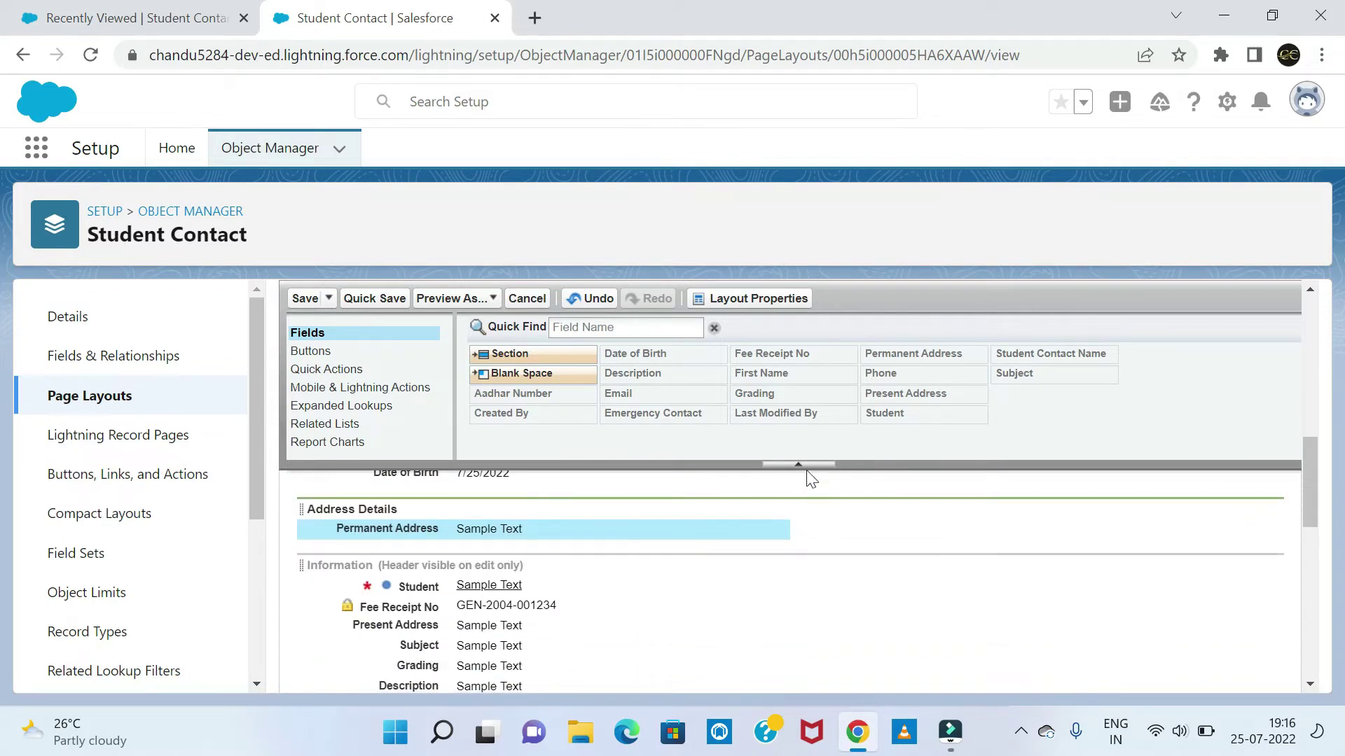
click(798, 464)
scroll(570, 489, down, 3)
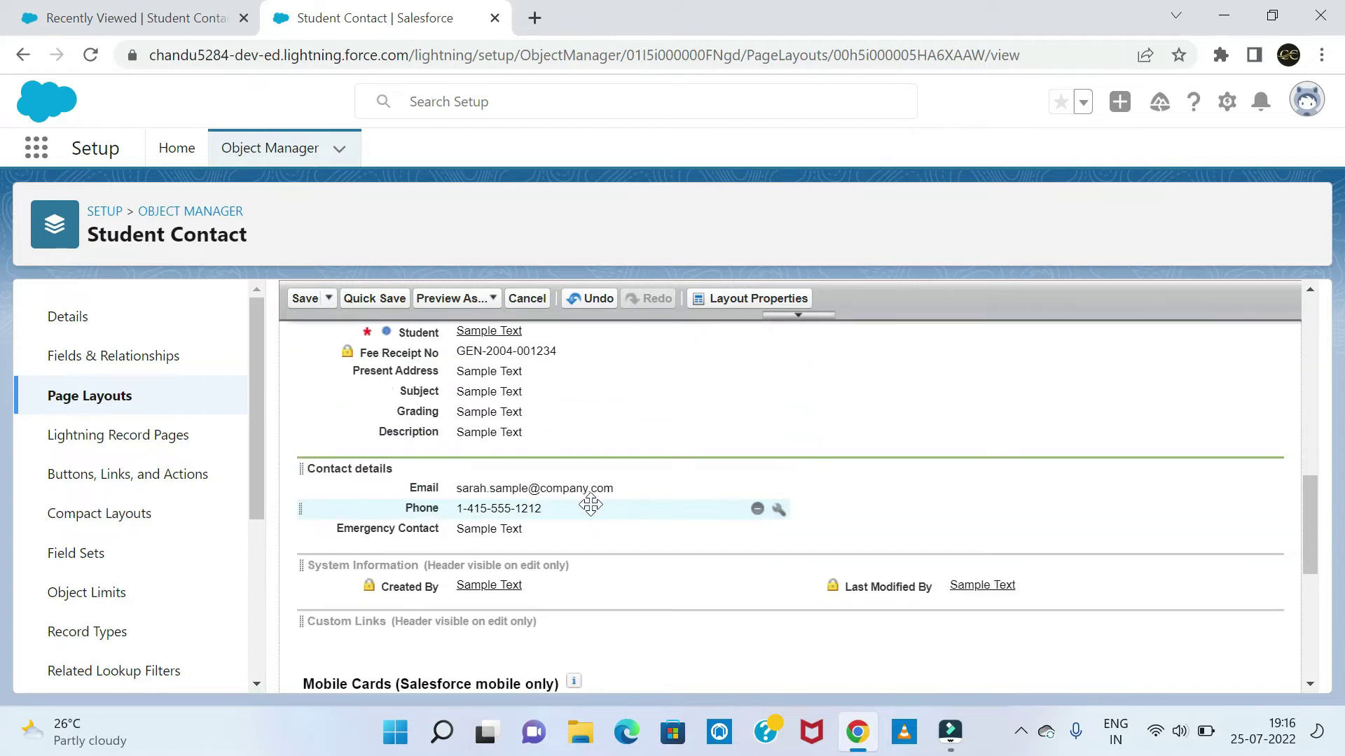
scroll(510, 420, up, 2)
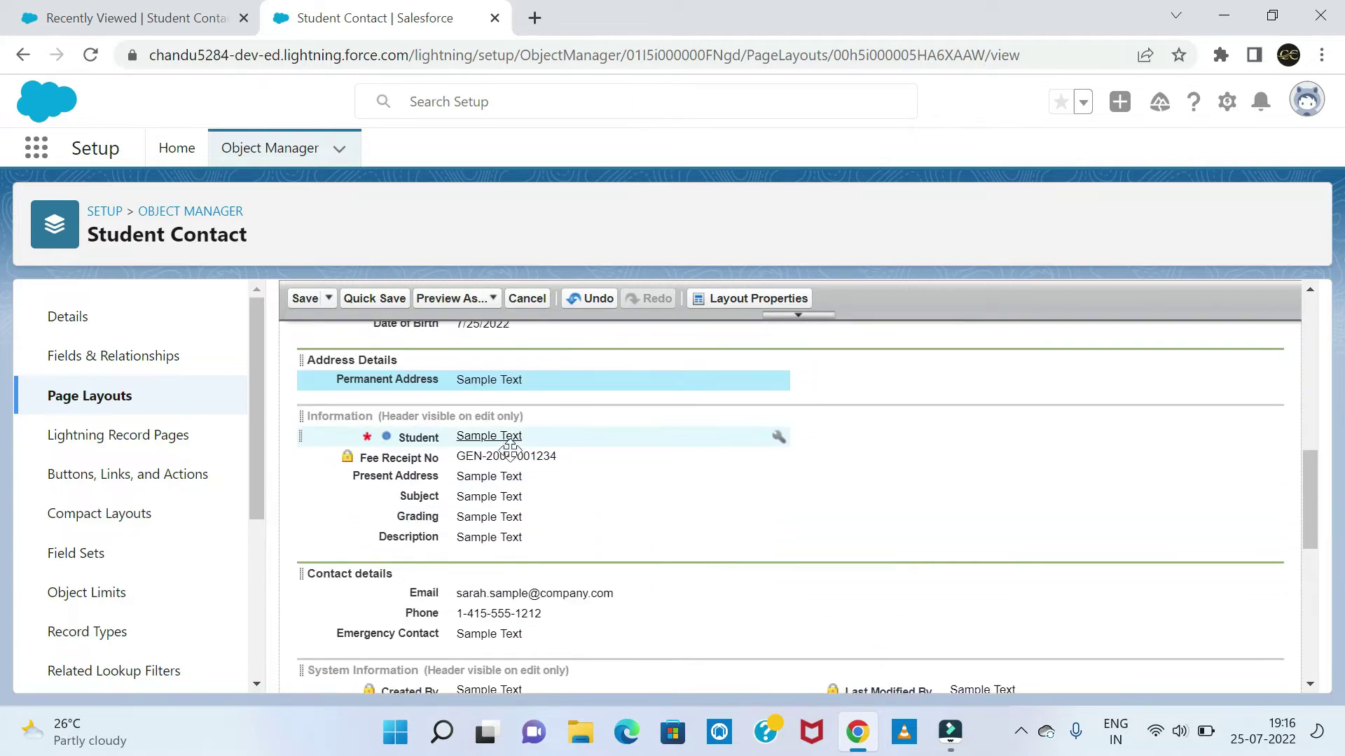
click(476, 476)
drag(476, 475, 540, 544)
scroll(476, 475, up, 3)
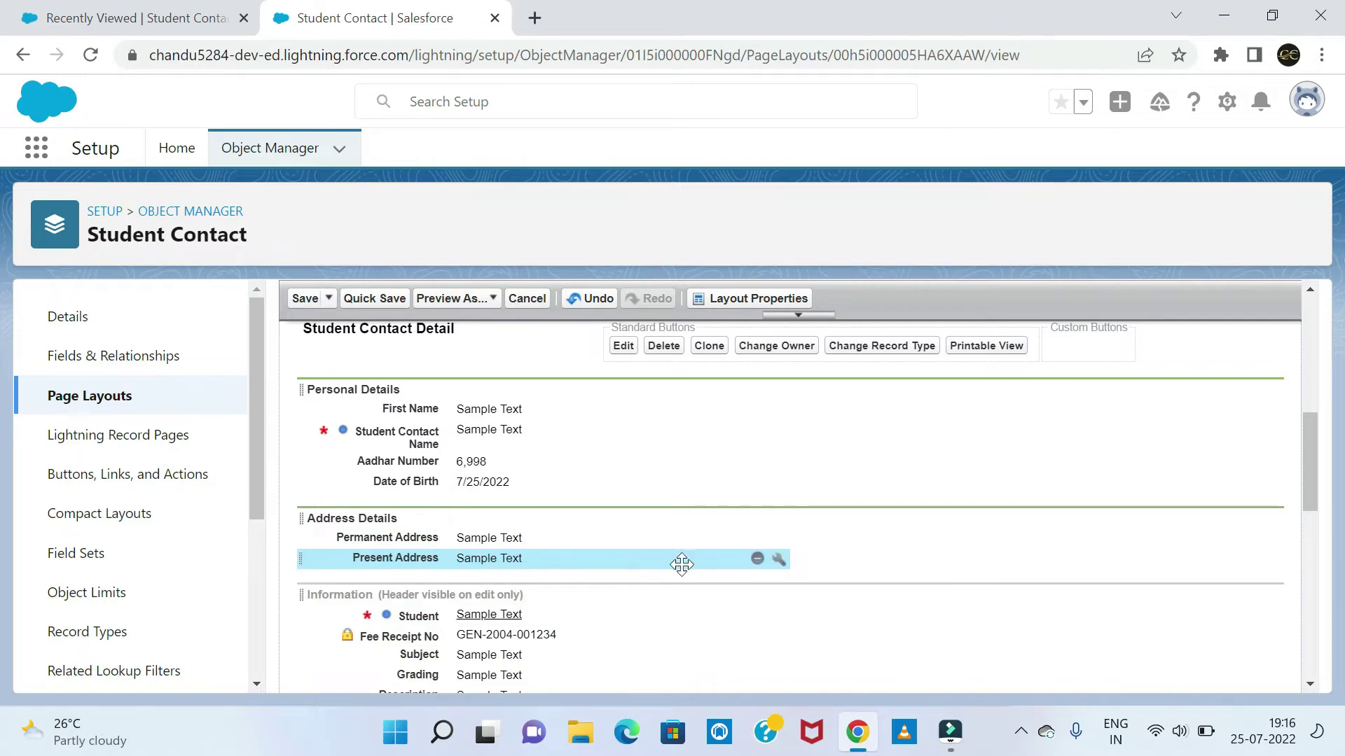
Step: Move the Contact details section between Personal Details and Address Details, and save the page layout
scroll(597, 567, down, 1)
scroll(451, 570, up, 3)
scroll(490, 573, down, 1)
scroll(455, 511, down, 2)
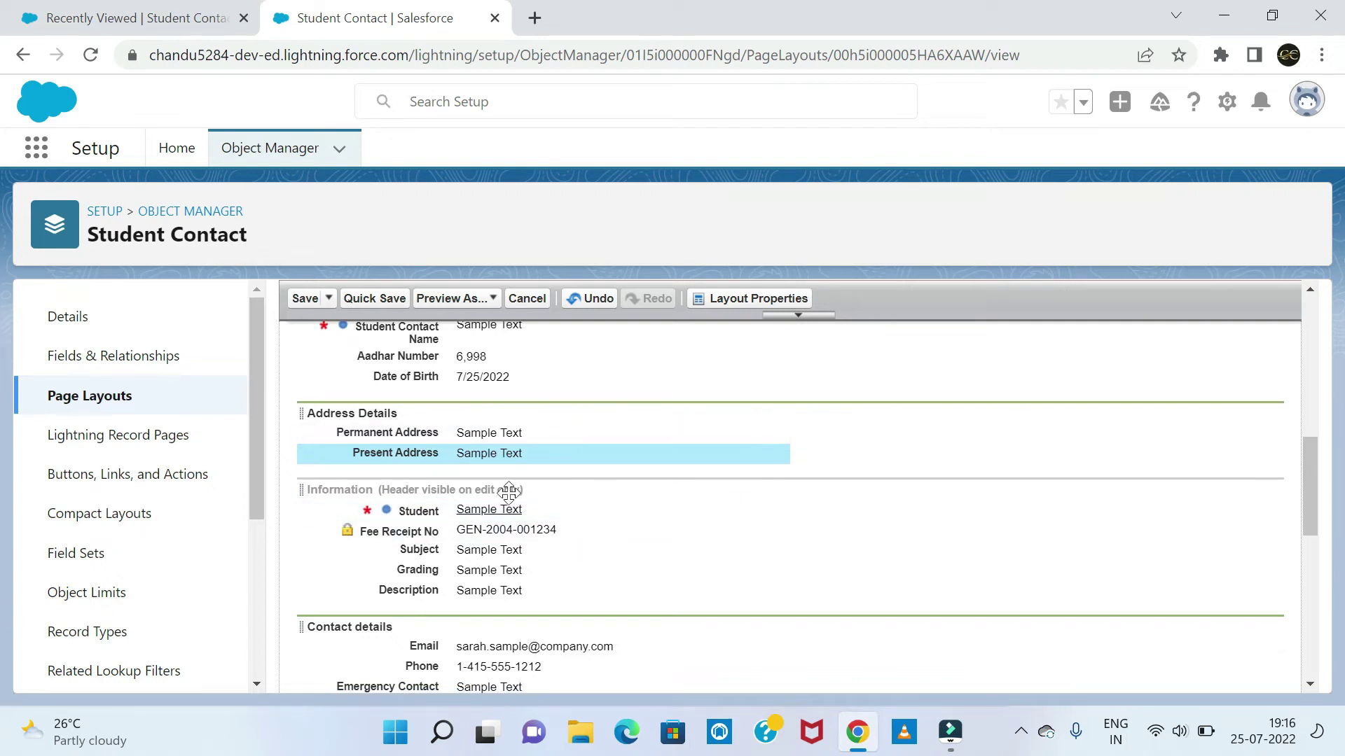
scroll(471, 553, down, 1)
scroll(471, 561, down, 1)
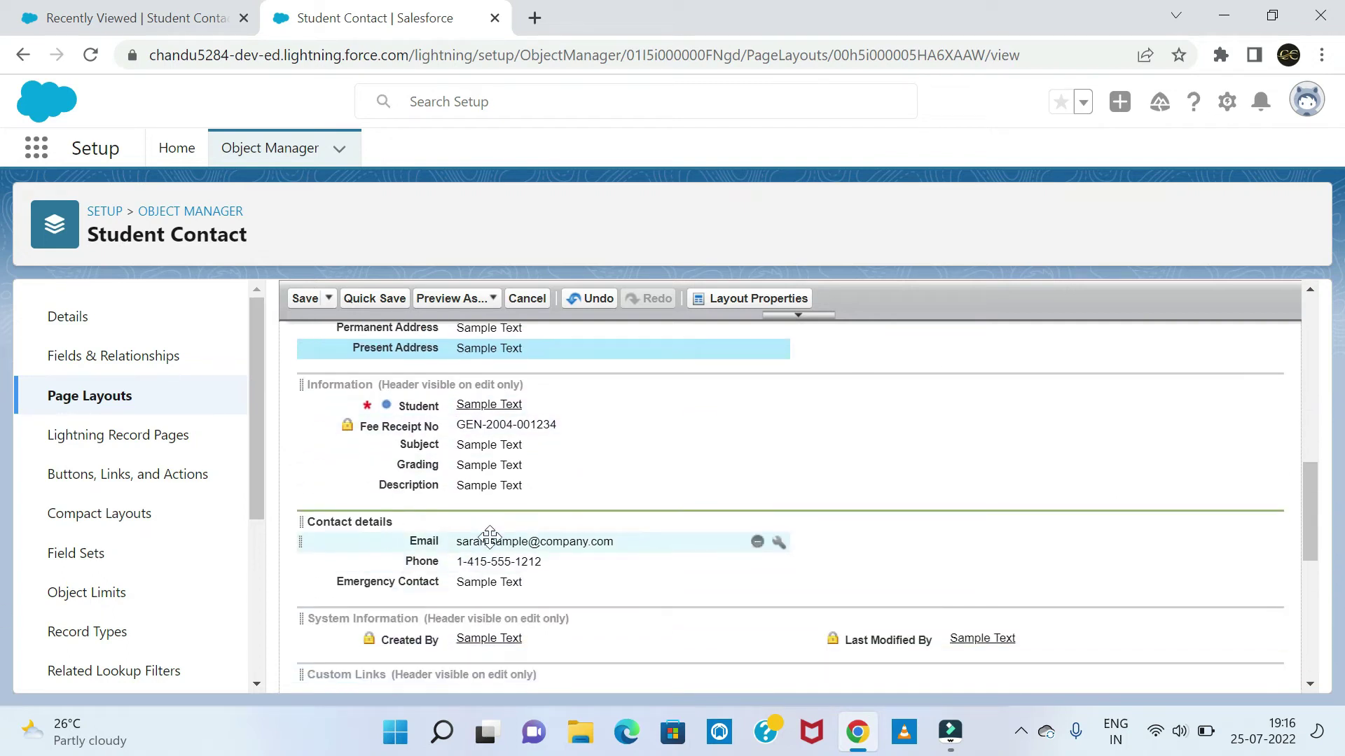
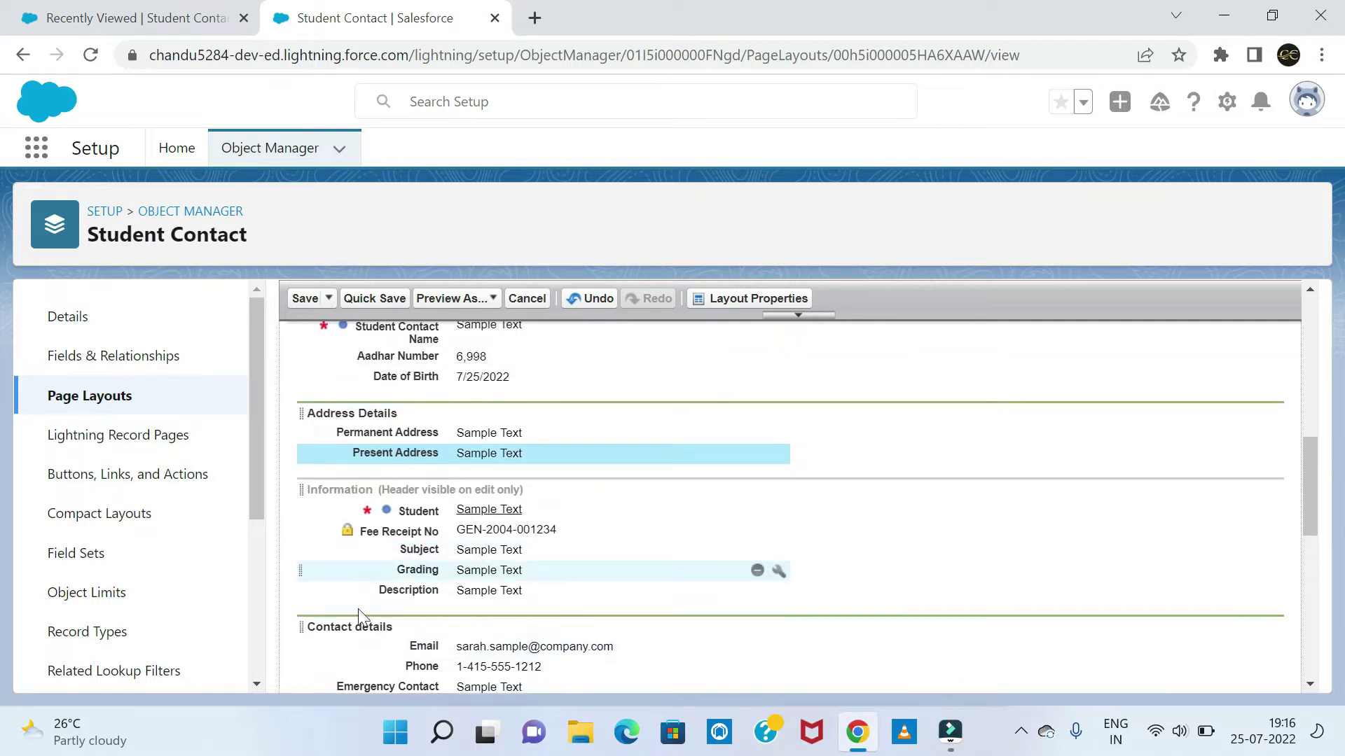
drag(346, 624, 356, 396)
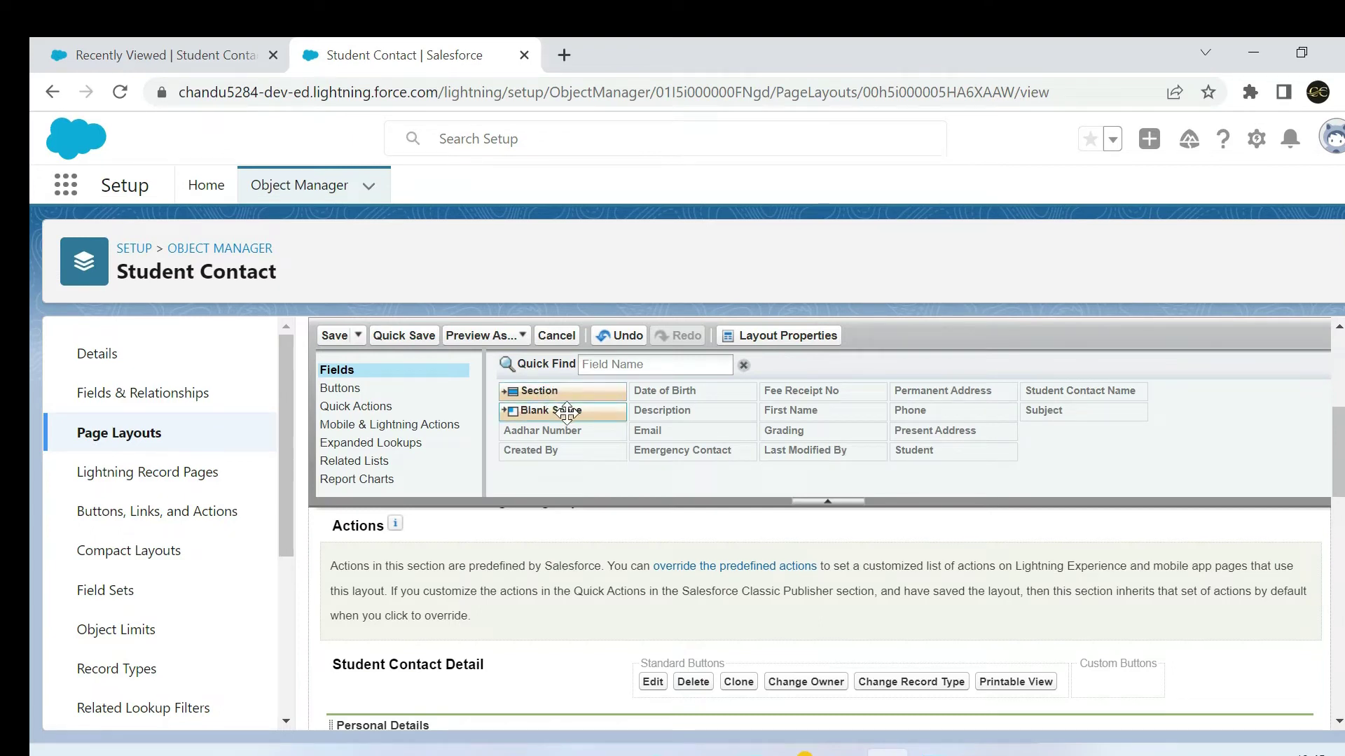
click(334, 336)
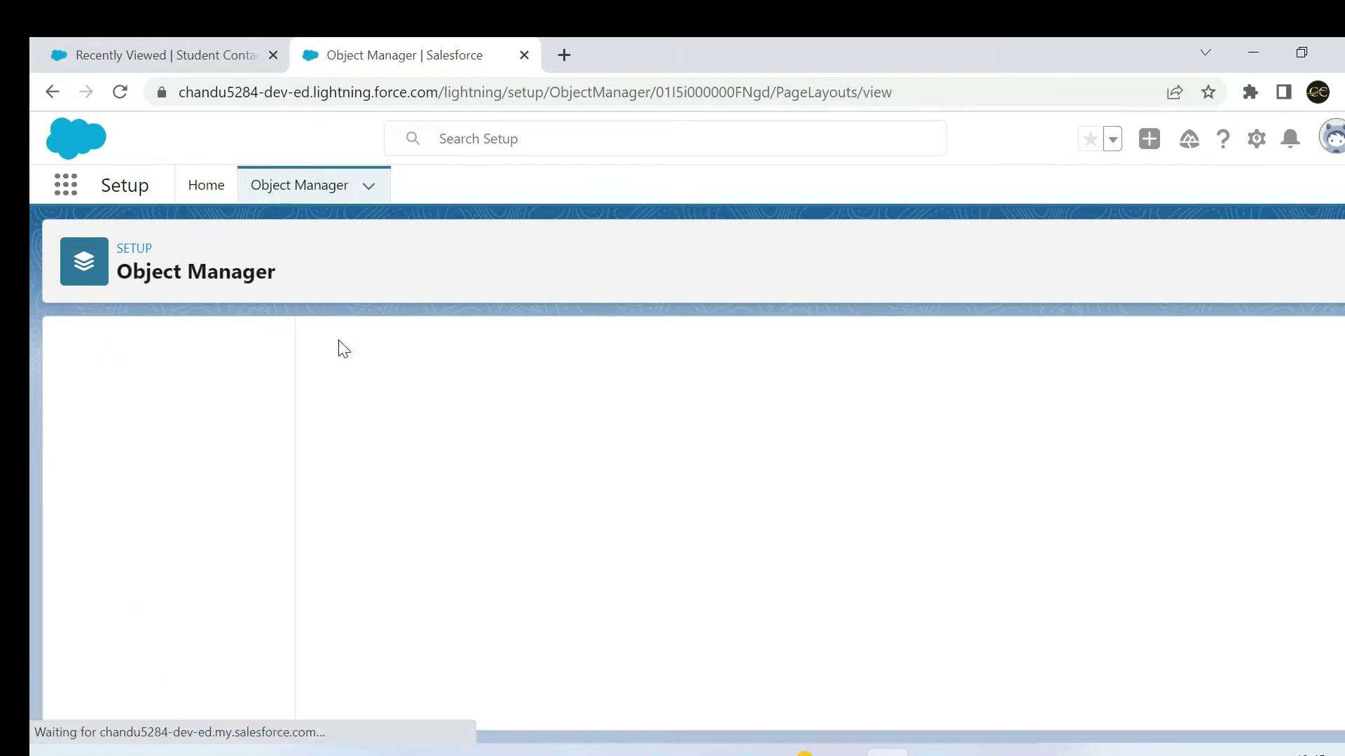
Step: Reload the Student Contacts list and open the form for a new Student Contact record
click(205, 54)
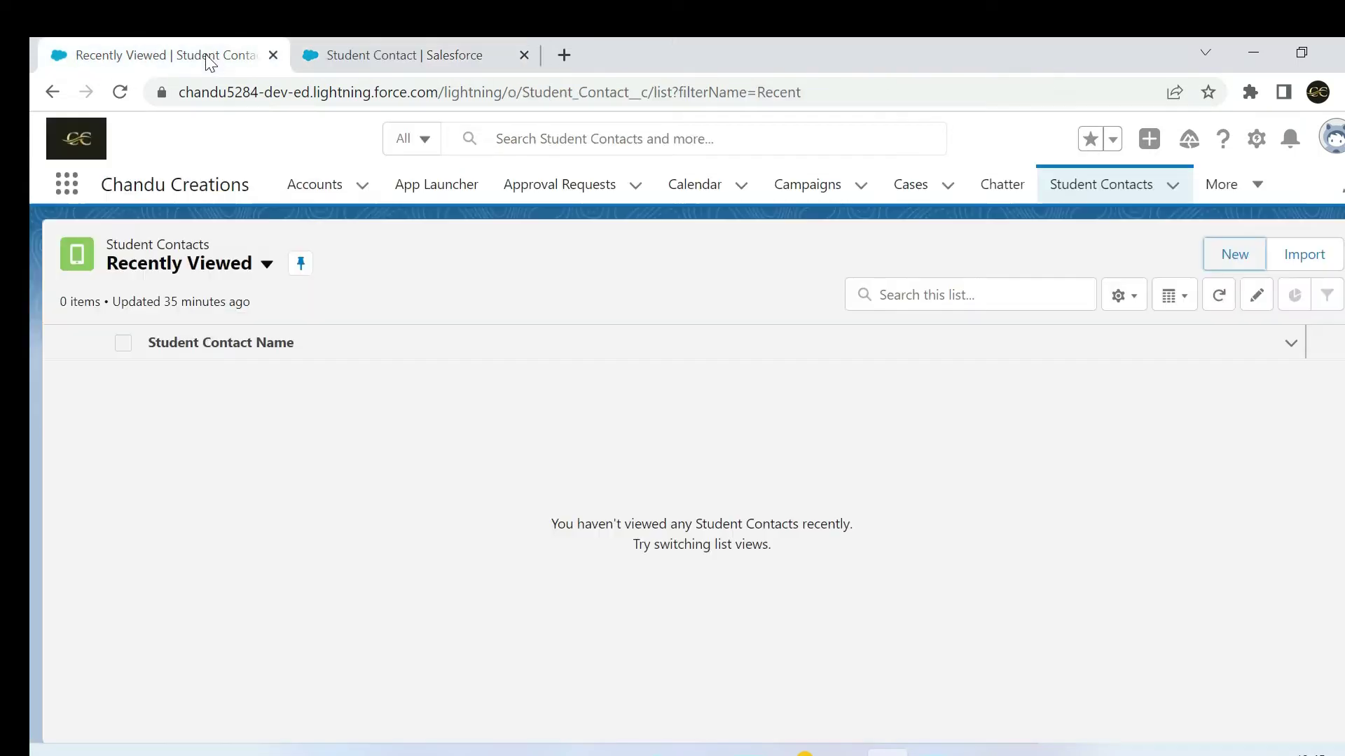
click(119, 98)
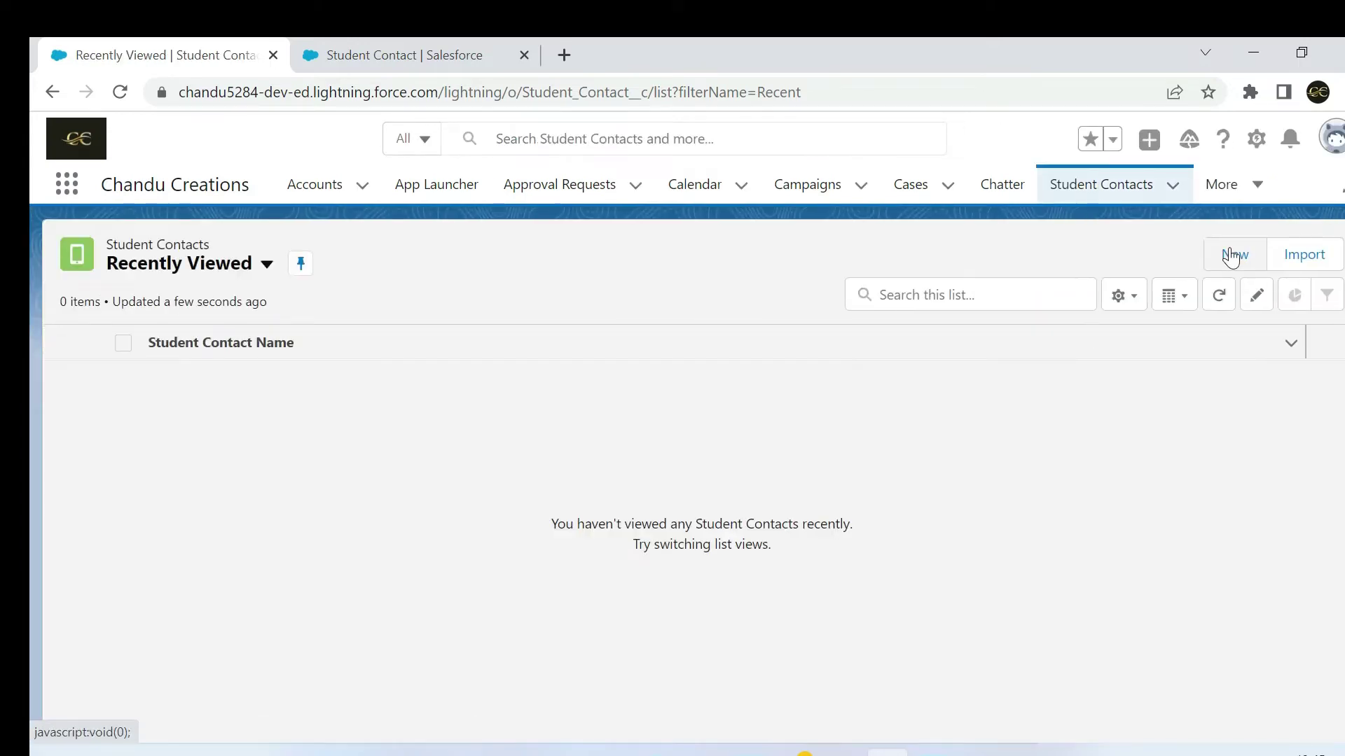
click(1232, 255)
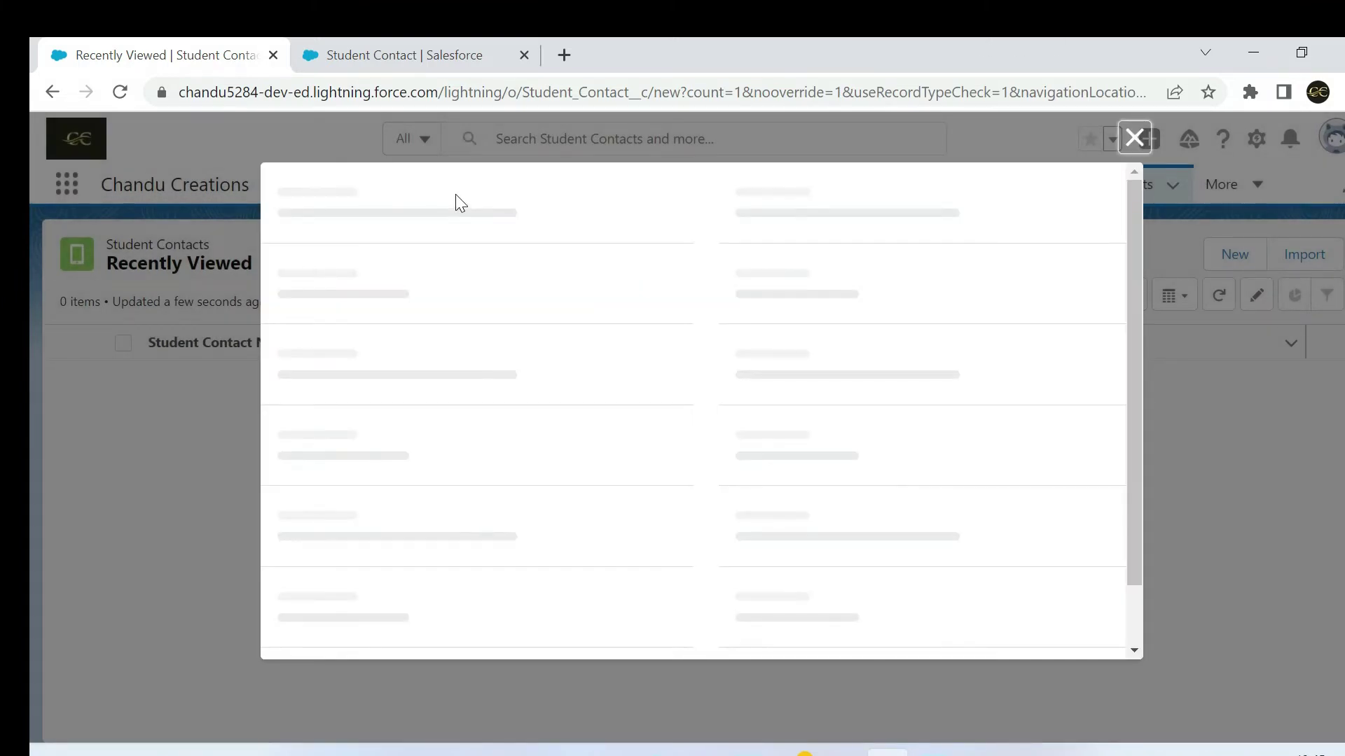
Step: Examine the order of sections and their fields in the New Student Contact form, and close it without saving
drag(290, 251, 451, 261)
mouse_move(294, 508)
mouse_down()
mouse_move(423, 516)
mouse_move(279, 509)
mouse_up()
scroll(480, 450, down, 5)
drag(283, 419, 472, 418)
scroll(472, 419, down, 5)
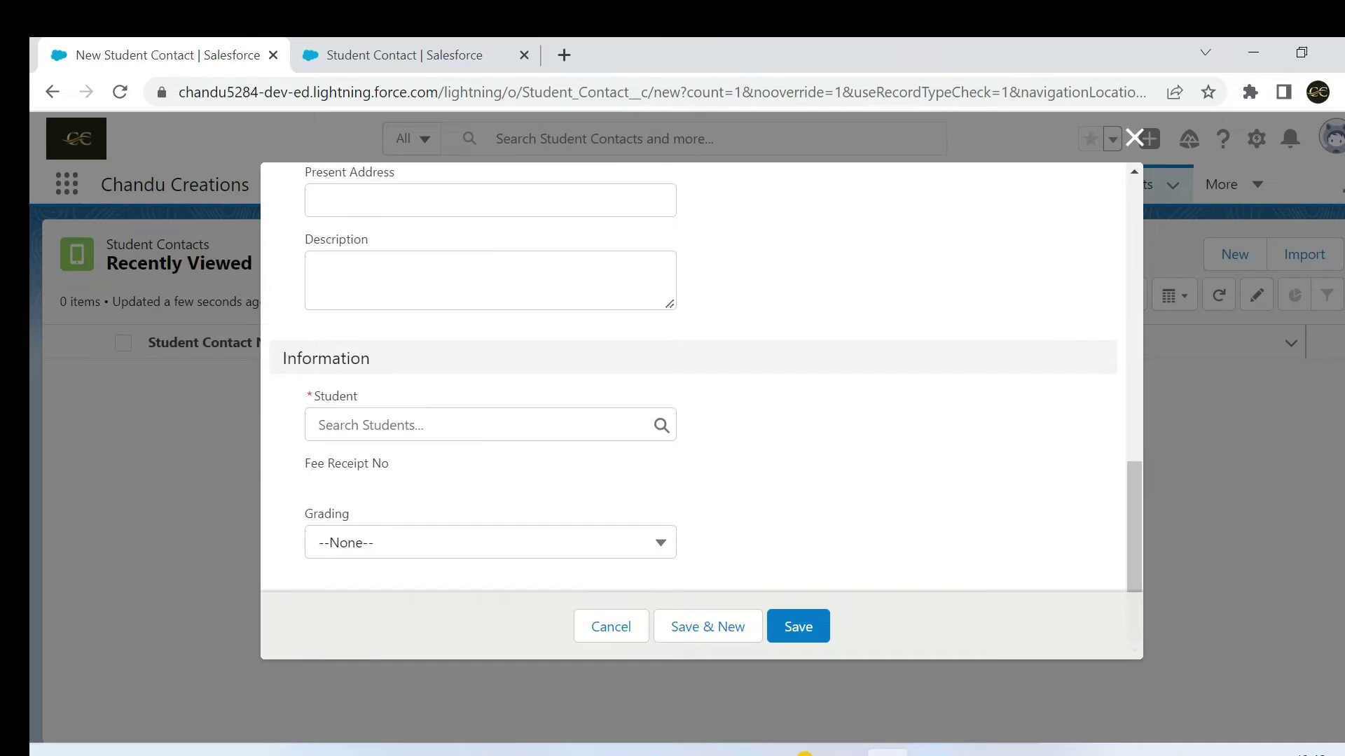
scroll(501, 474, up, 10)
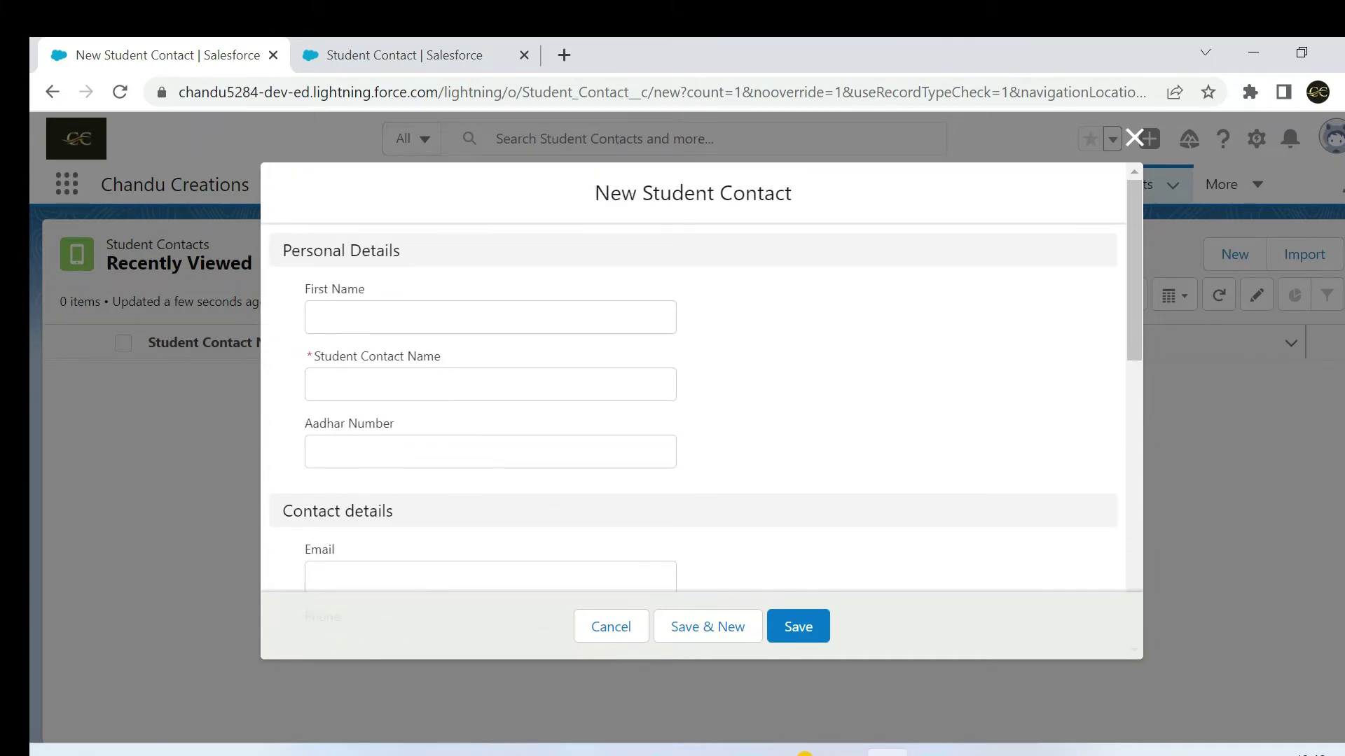
drag(281, 250, 424, 269)
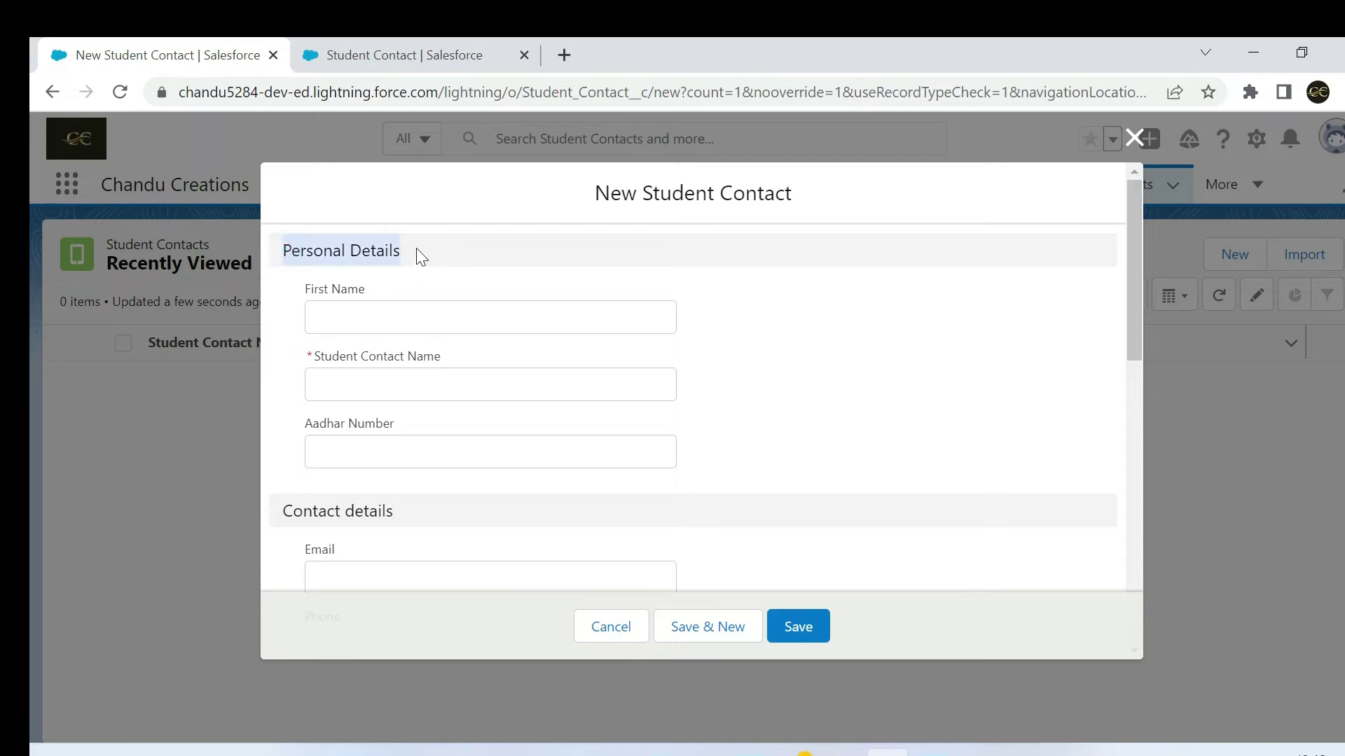
click(820, 339)
scroll(610, 435, down, 3)
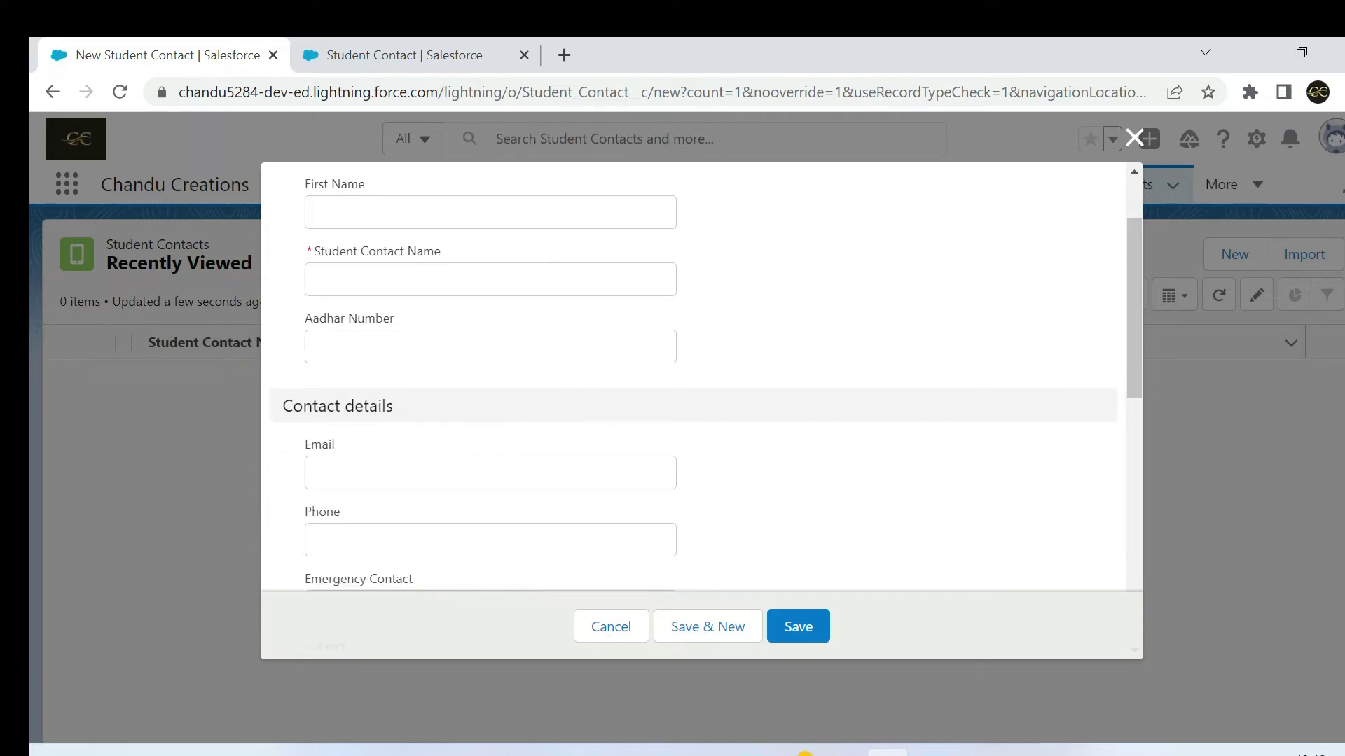
click(611, 621)
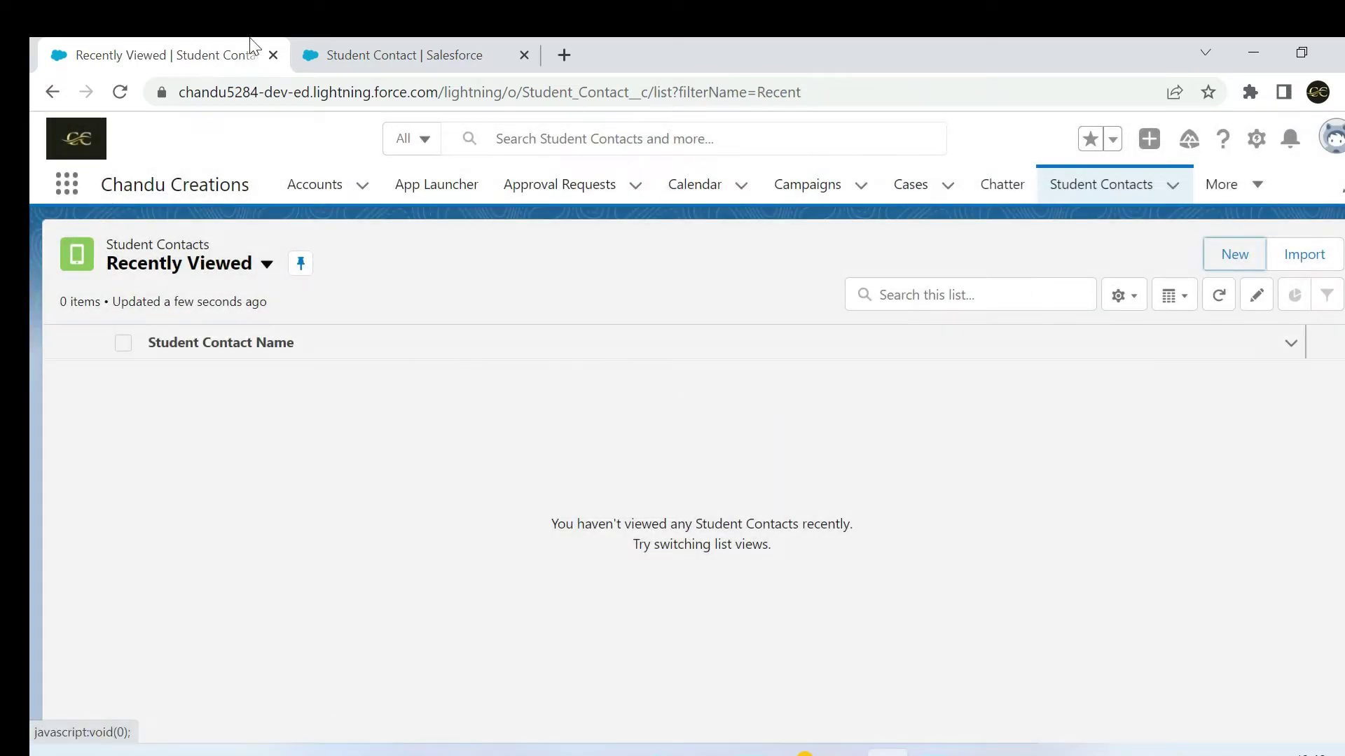
Step: Start a new Student Contact record type based on Master and label it IT Department
click(378, 63)
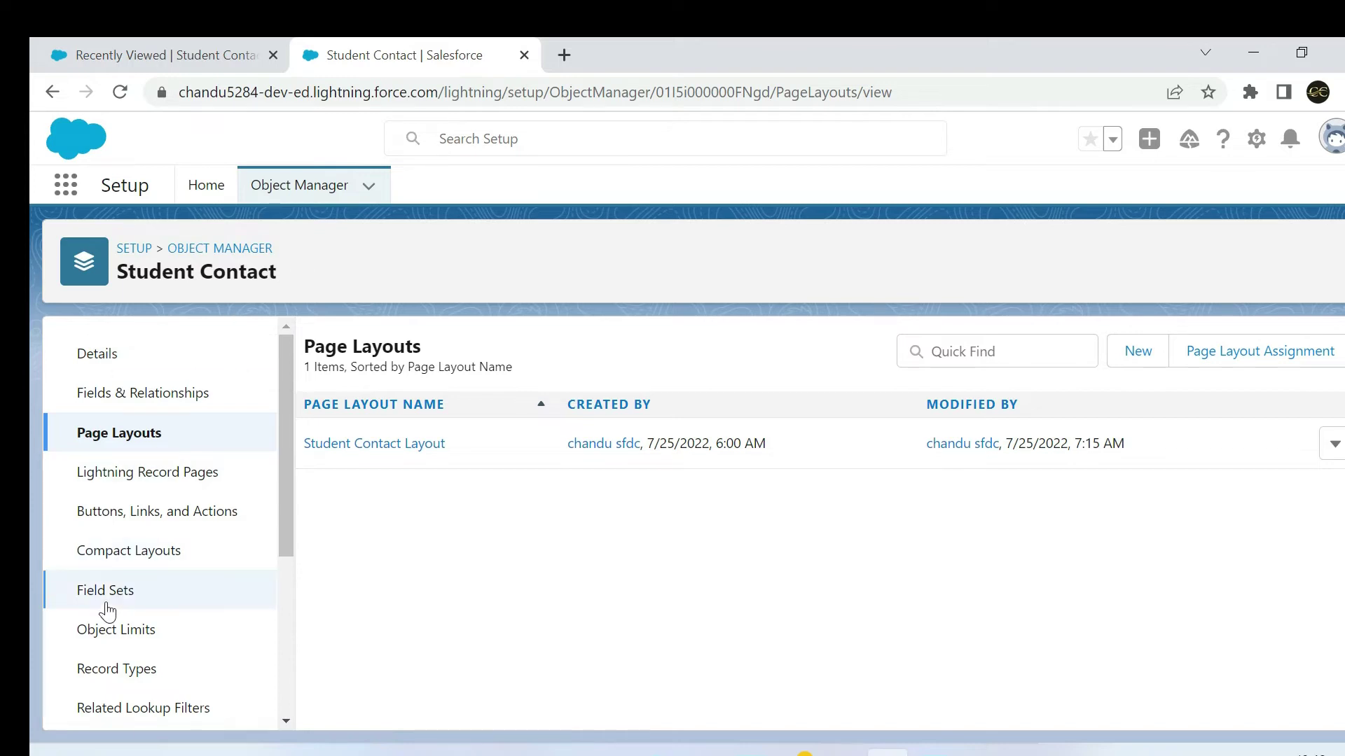
drag(116, 274, 288, 292)
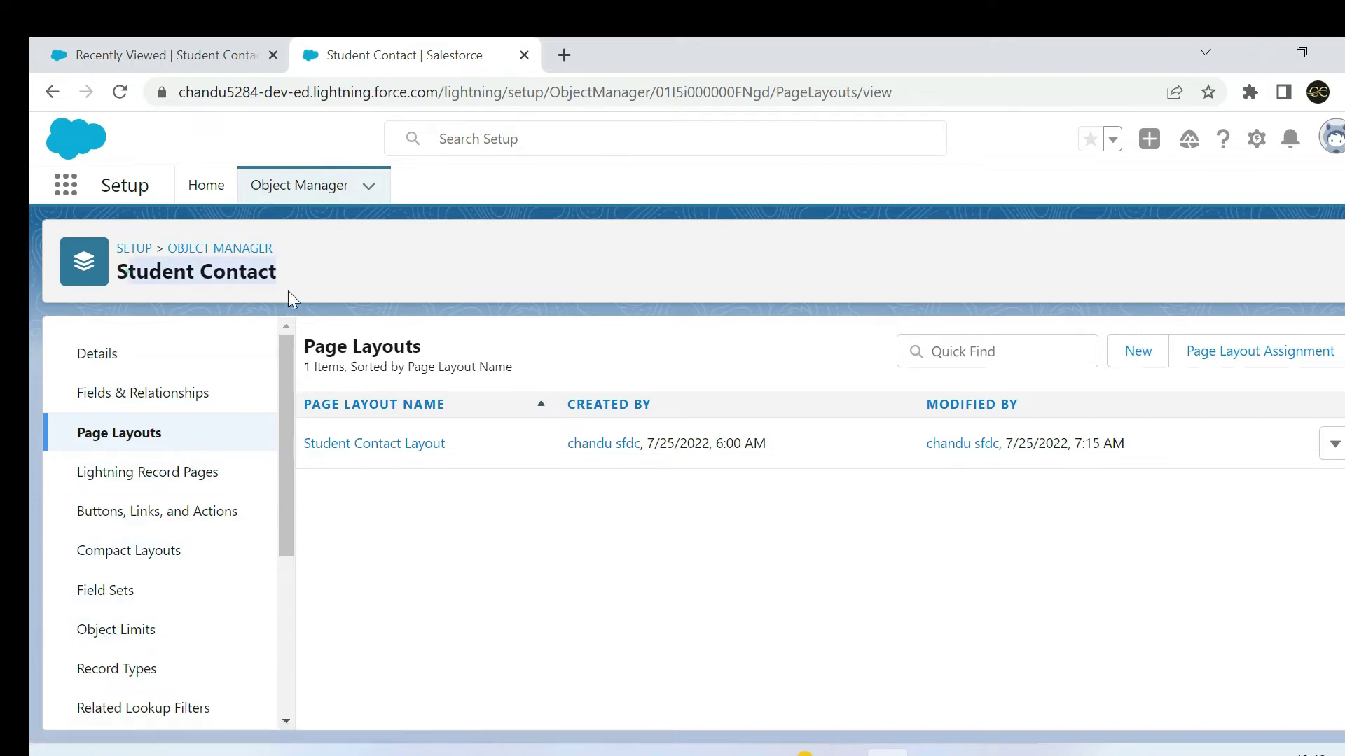
click(124, 670)
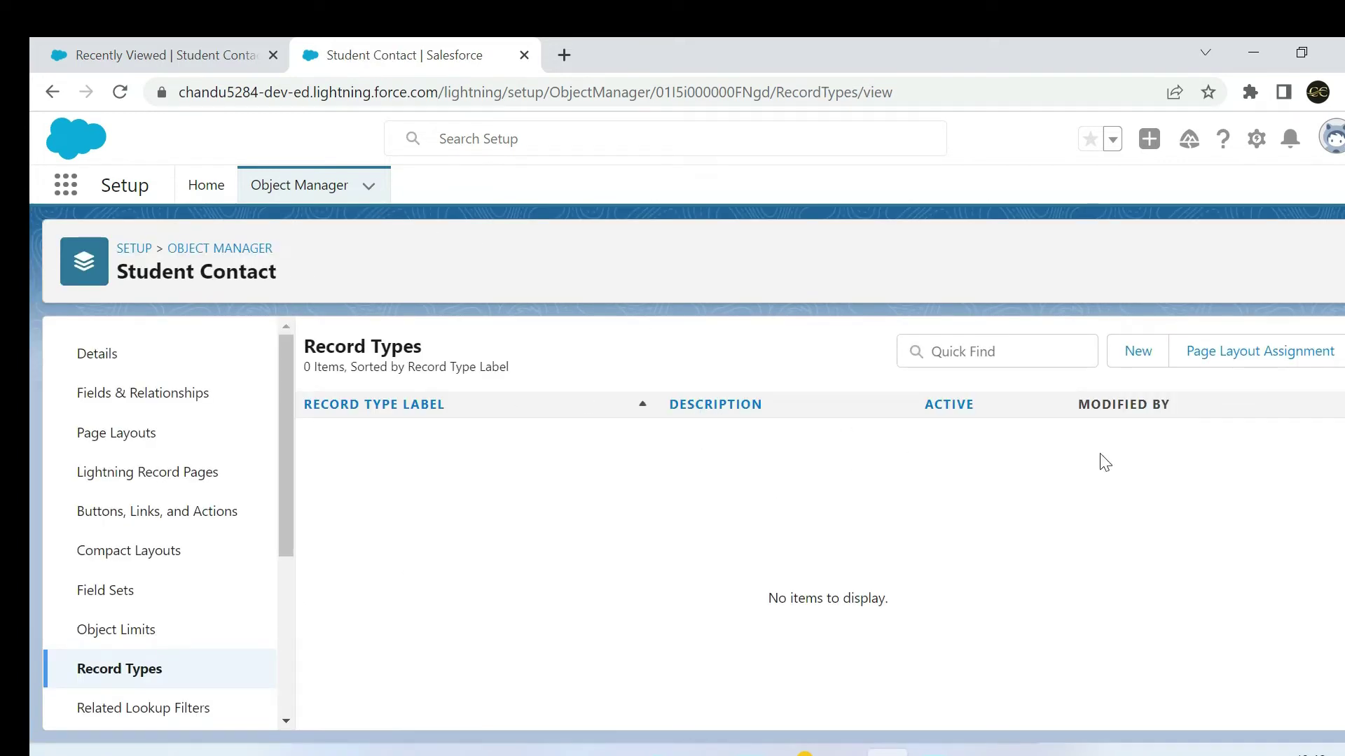
click(1137, 352)
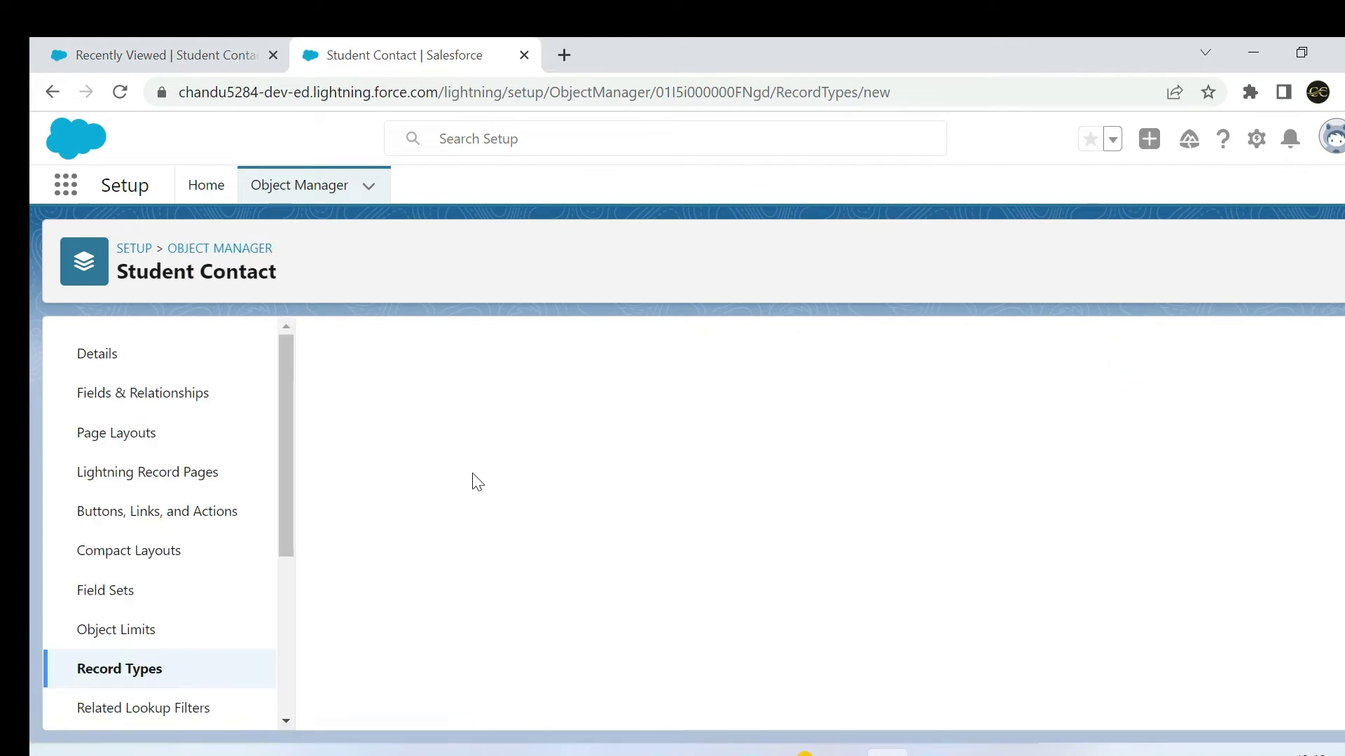
click(567, 561)
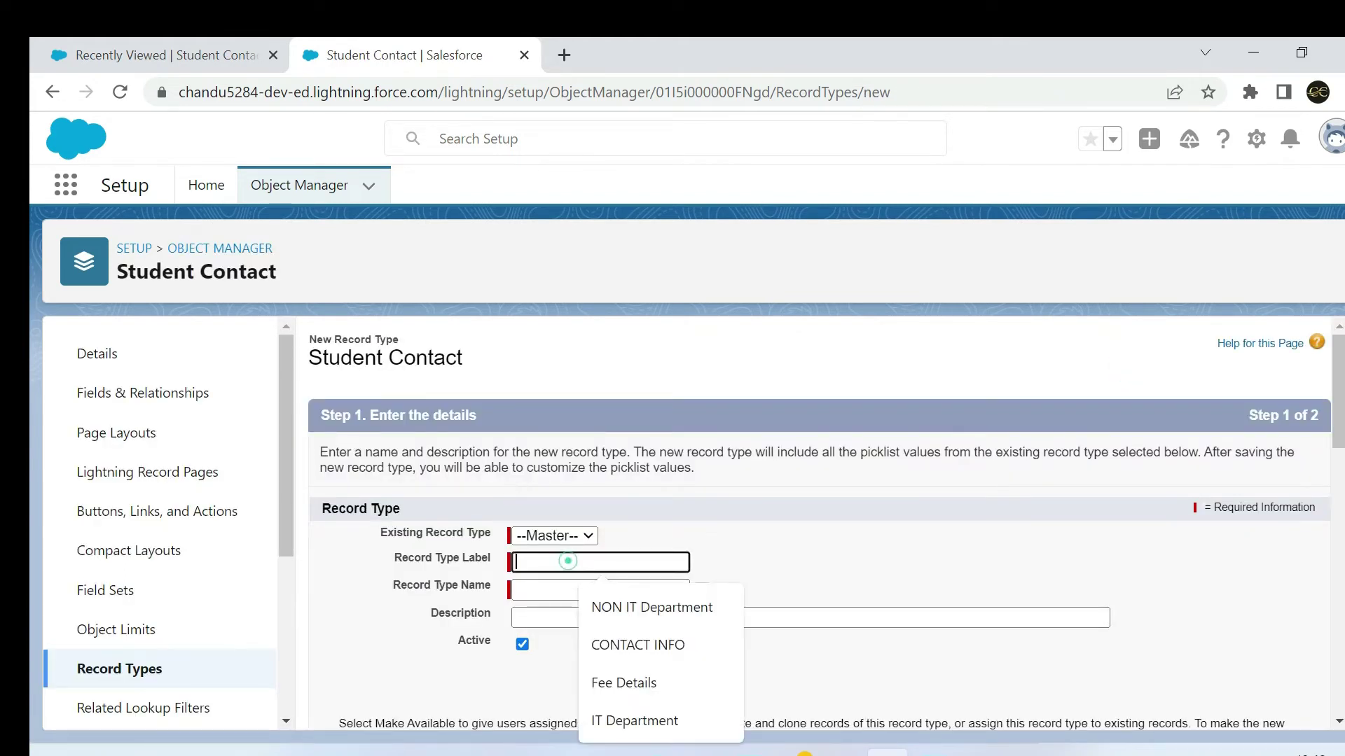
click(591, 718)
Step: Keep the IT Department record type available to all profiles, and continue to its page layout assignment
scroll(746, 538, down, 1)
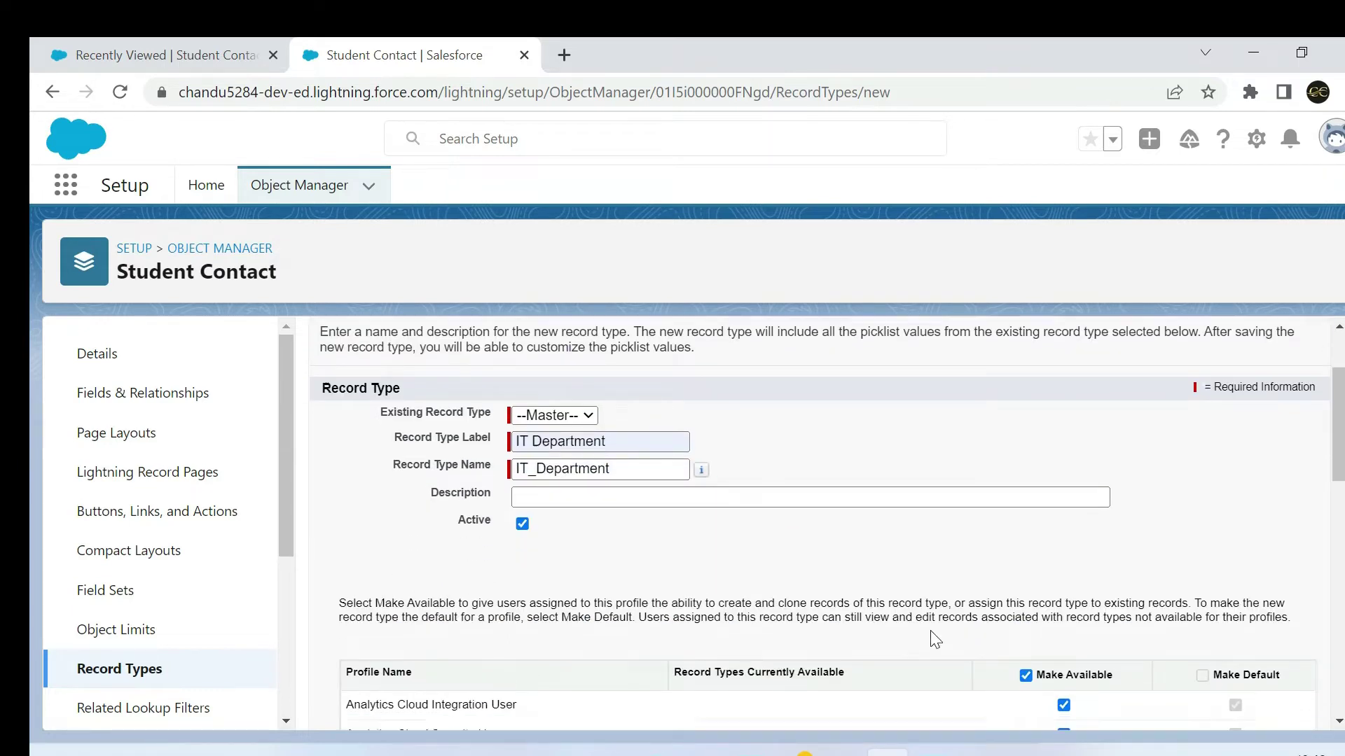
scroll(746, 538, down, 3)
scroll(486, 546, down, 9)
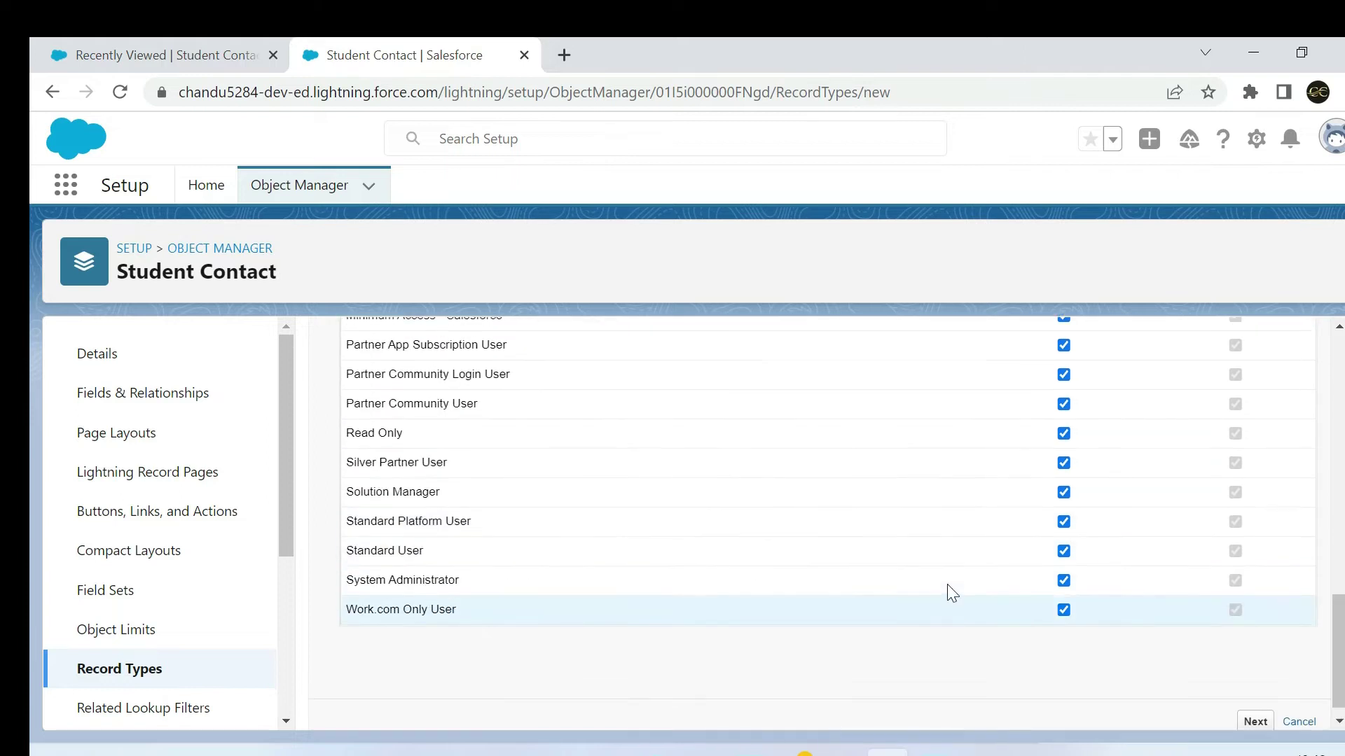
scroll(947, 585, up, 14)
scroll(1259, 535, down, 13)
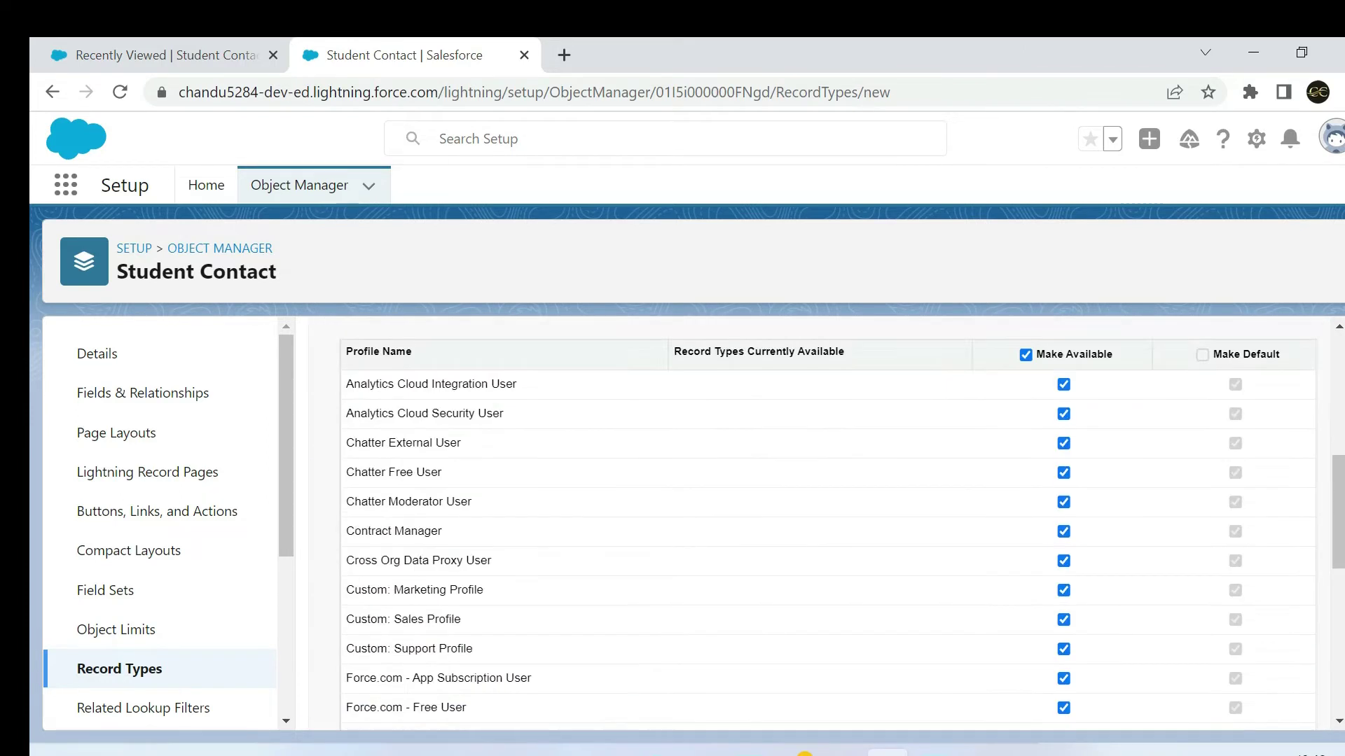
click(1245, 692)
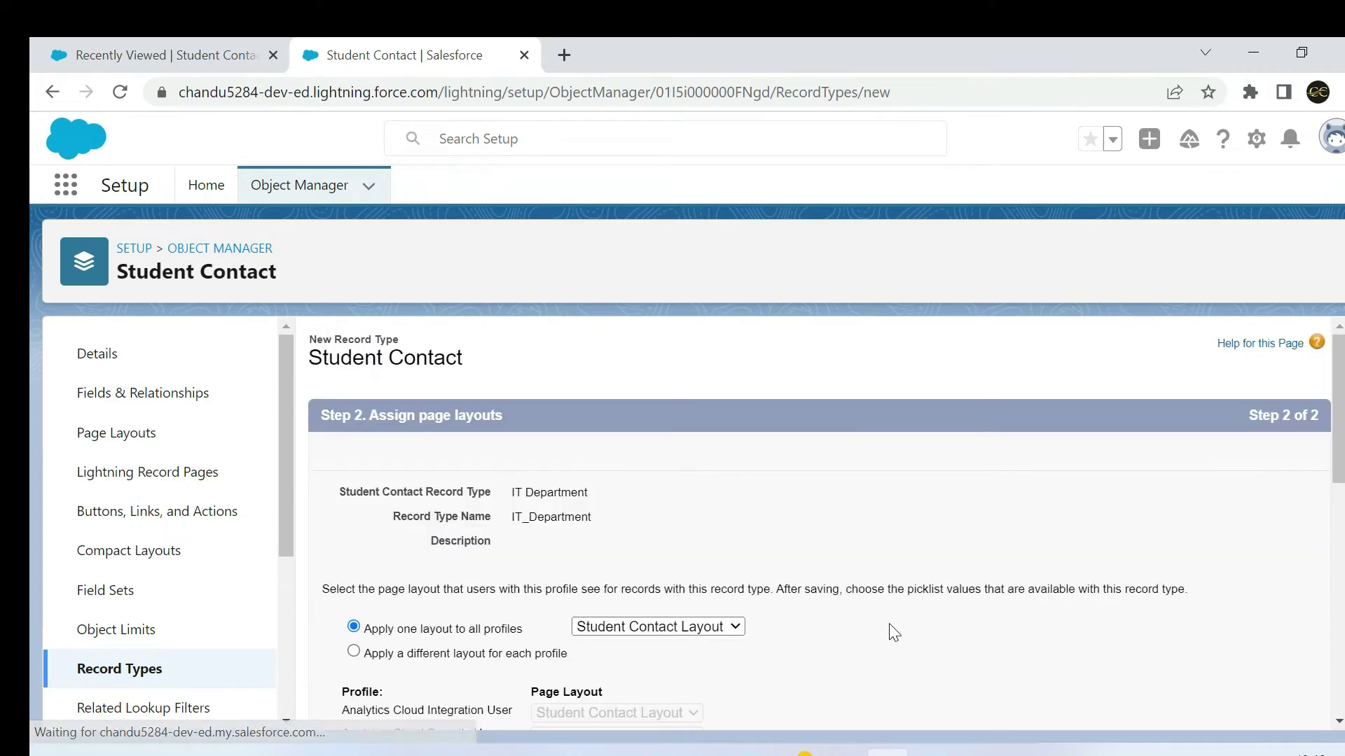
Step: Apply Student Contact Layout to all profiles for the IT Department record type, and save it while starting another record type
scroll(891, 631, down, 3)
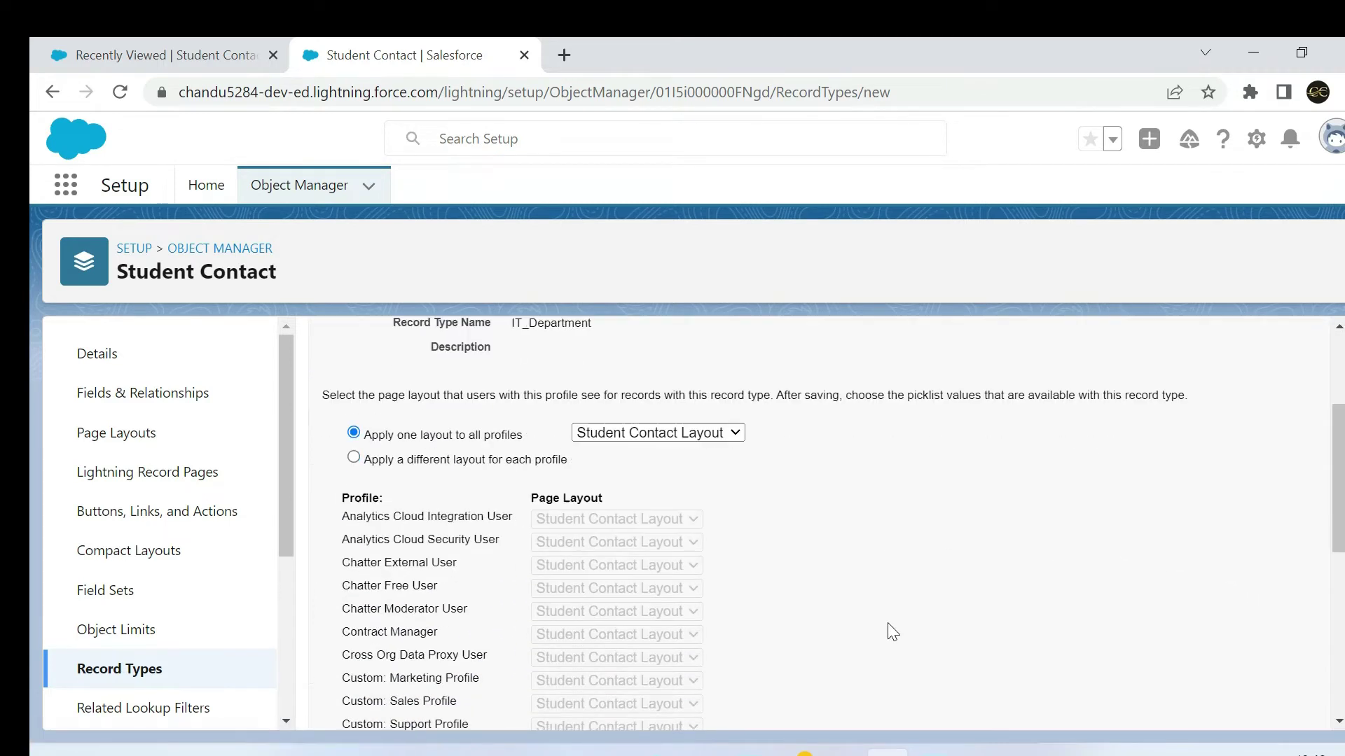
click(692, 418)
click(692, 418)
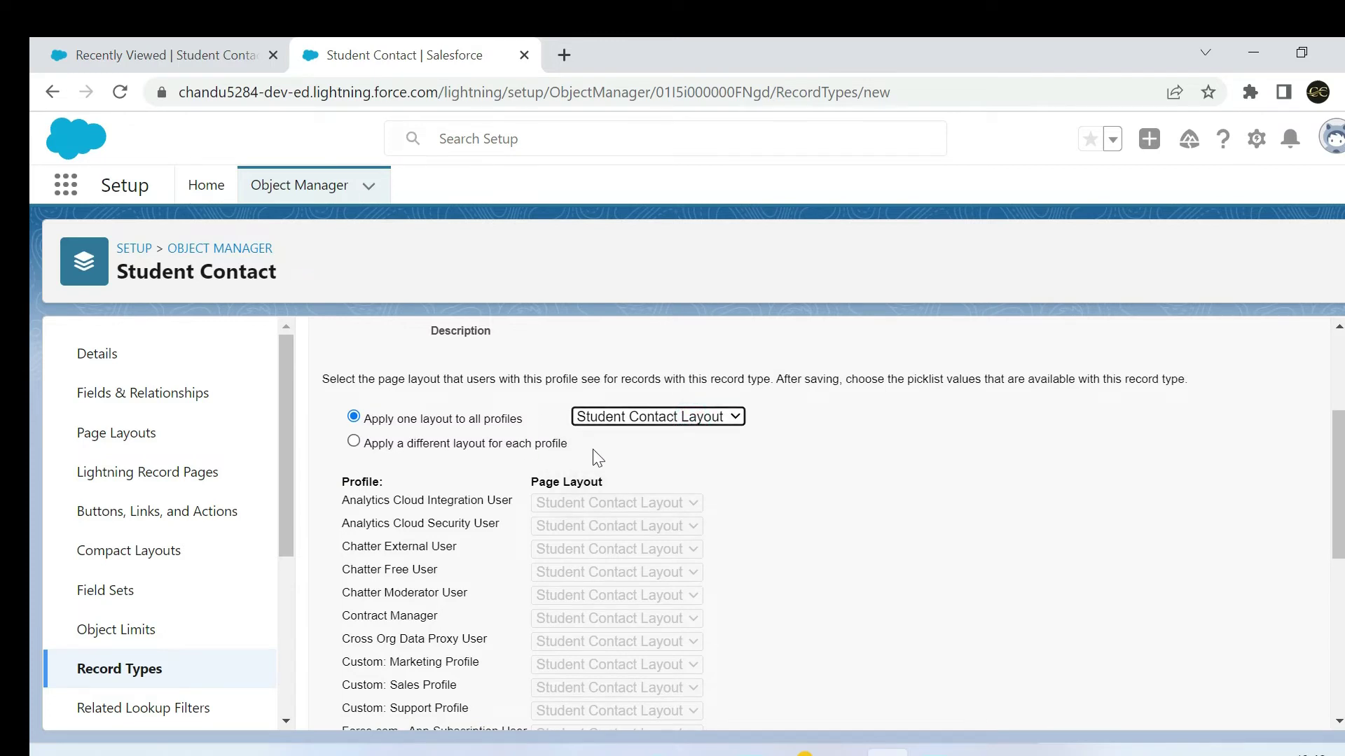
scroll(560, 448, up, 3)
scroll(786, 479, down, 8)
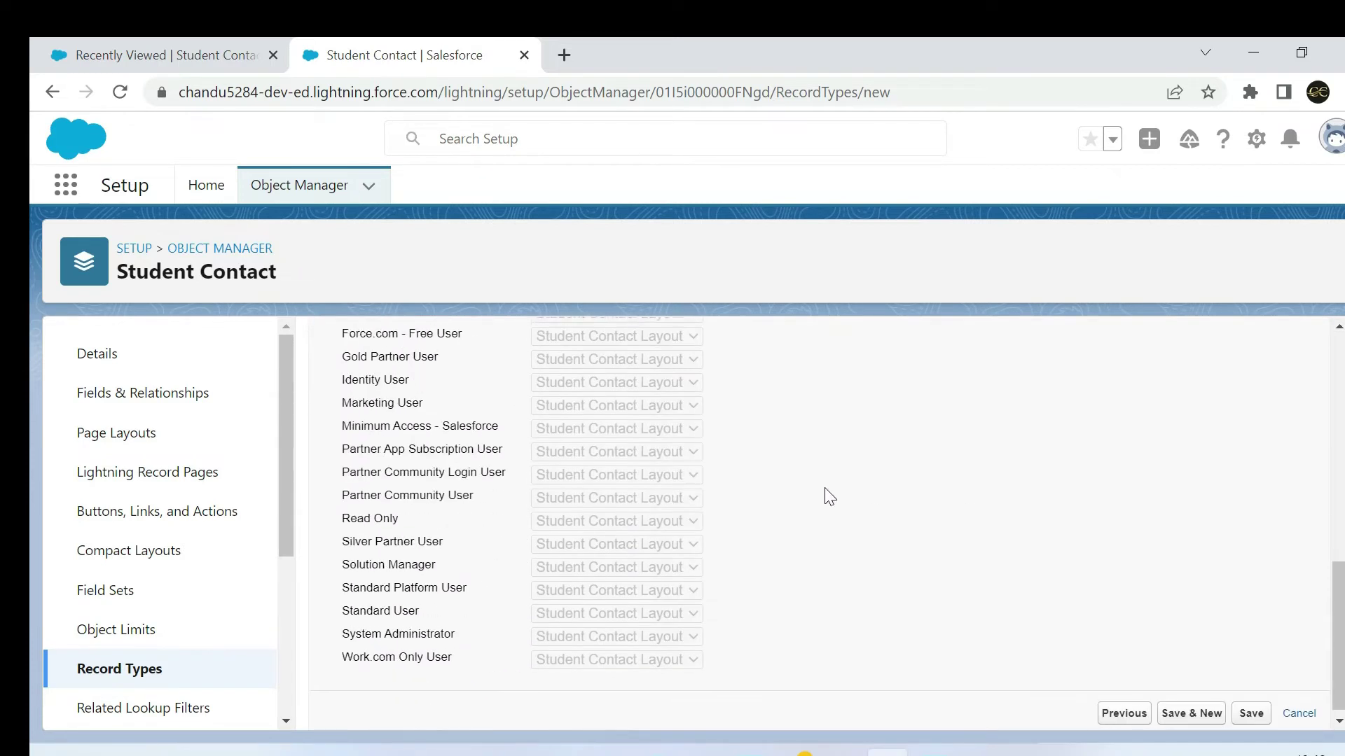
click(1186, 711)
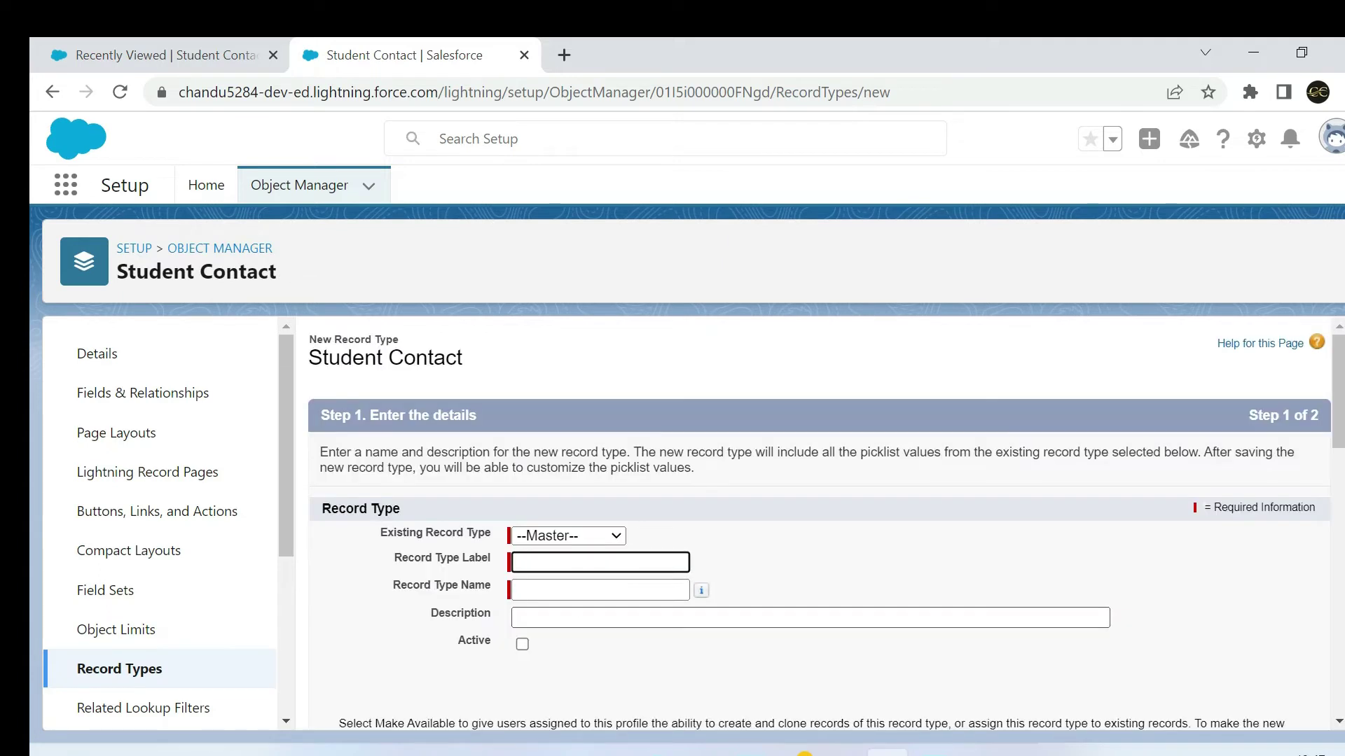
Step: Label the new Student Contact record type NON IT Department, based on Master
click(535, 564)
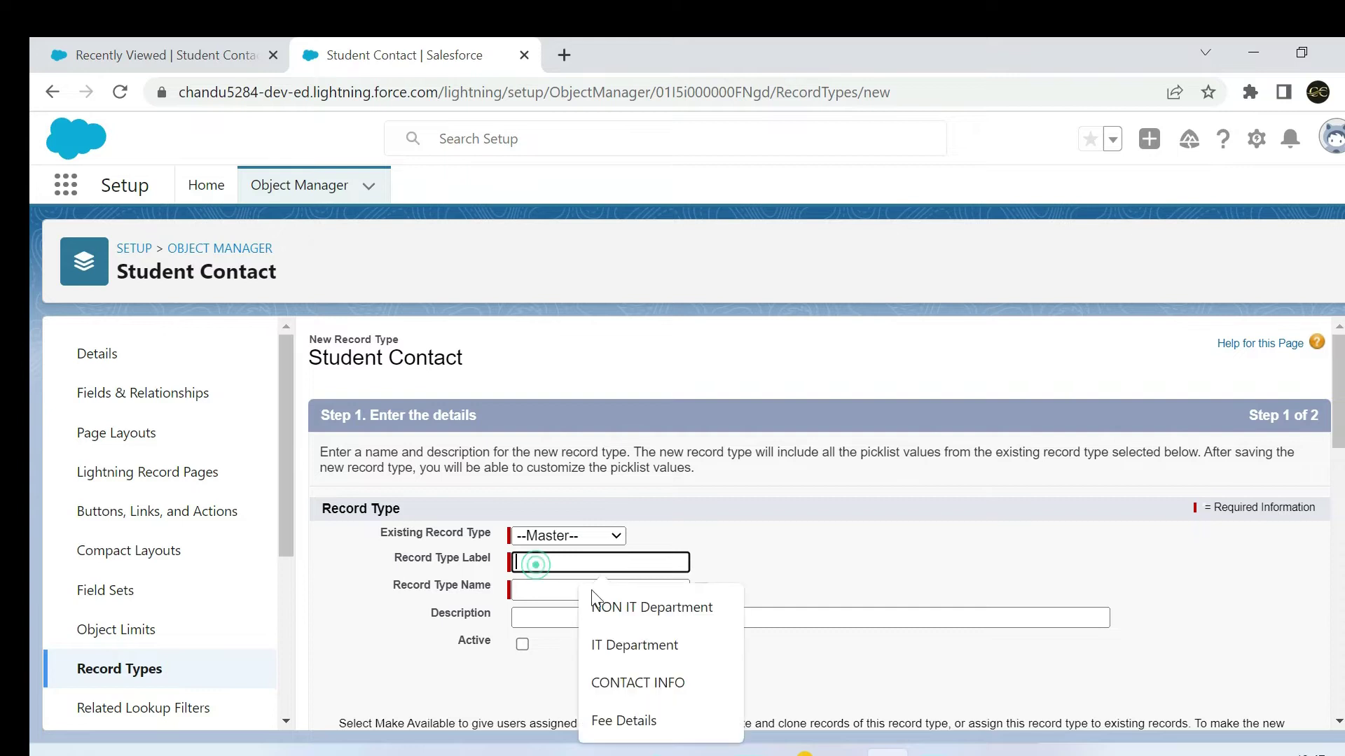
click(650, 608)
click(790, 545)
scroll(439, 506, down, 3)
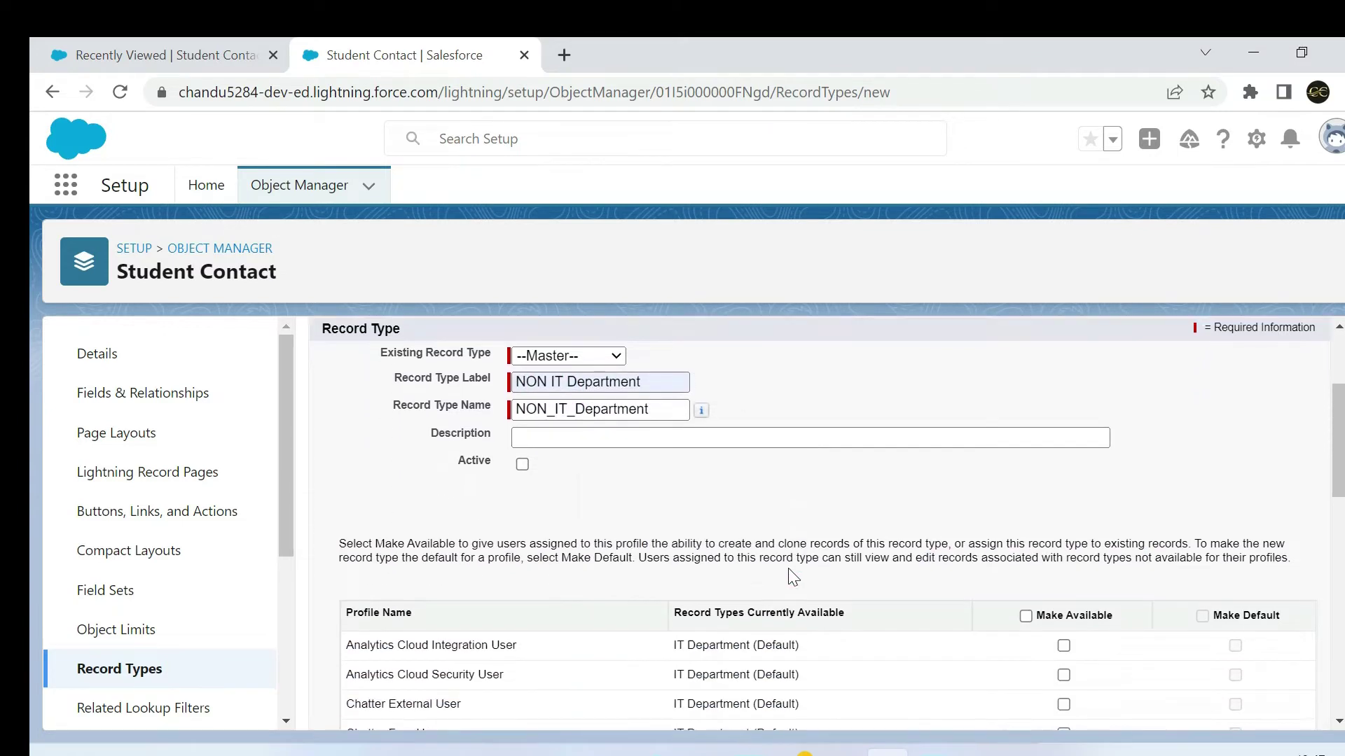
scroll(862, 544, down, 2)
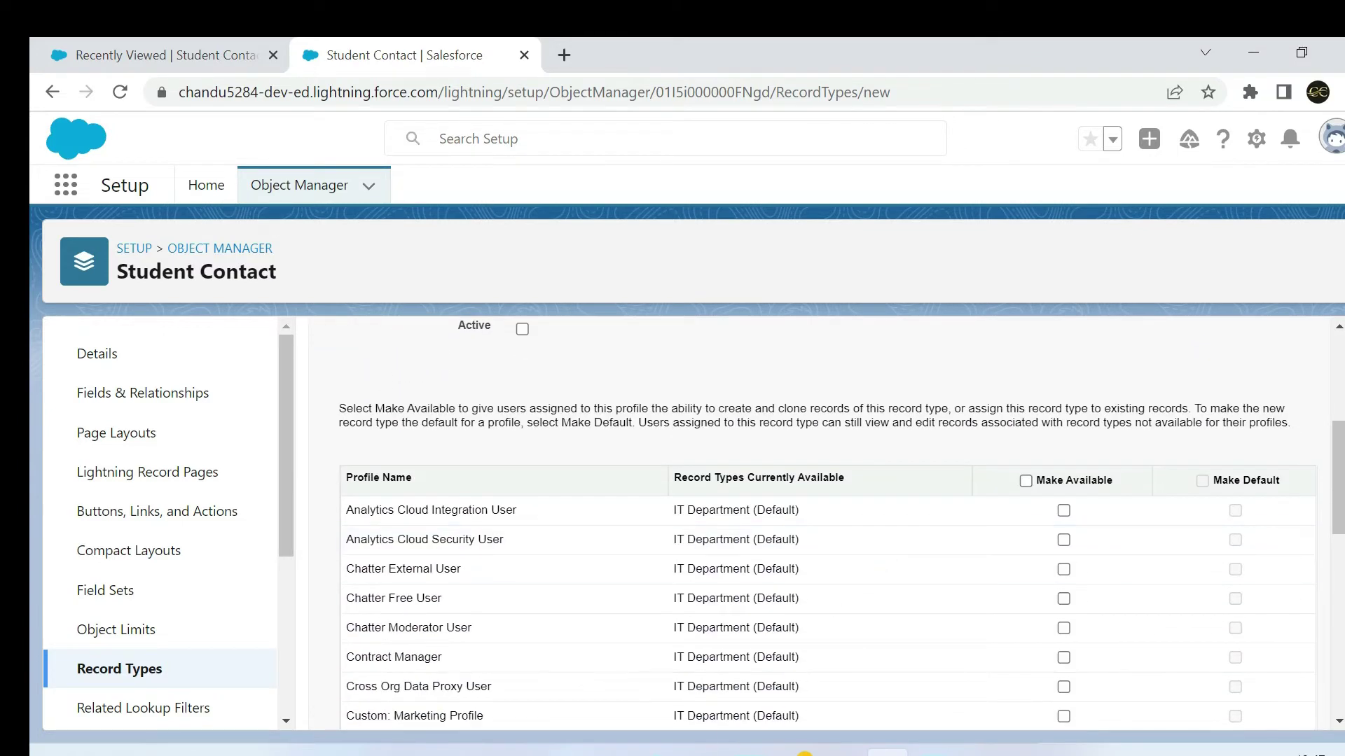
Step: Make the NON IT Department record type available and default for all profiles, and continue to its page layout assignment
click(1025, 481)
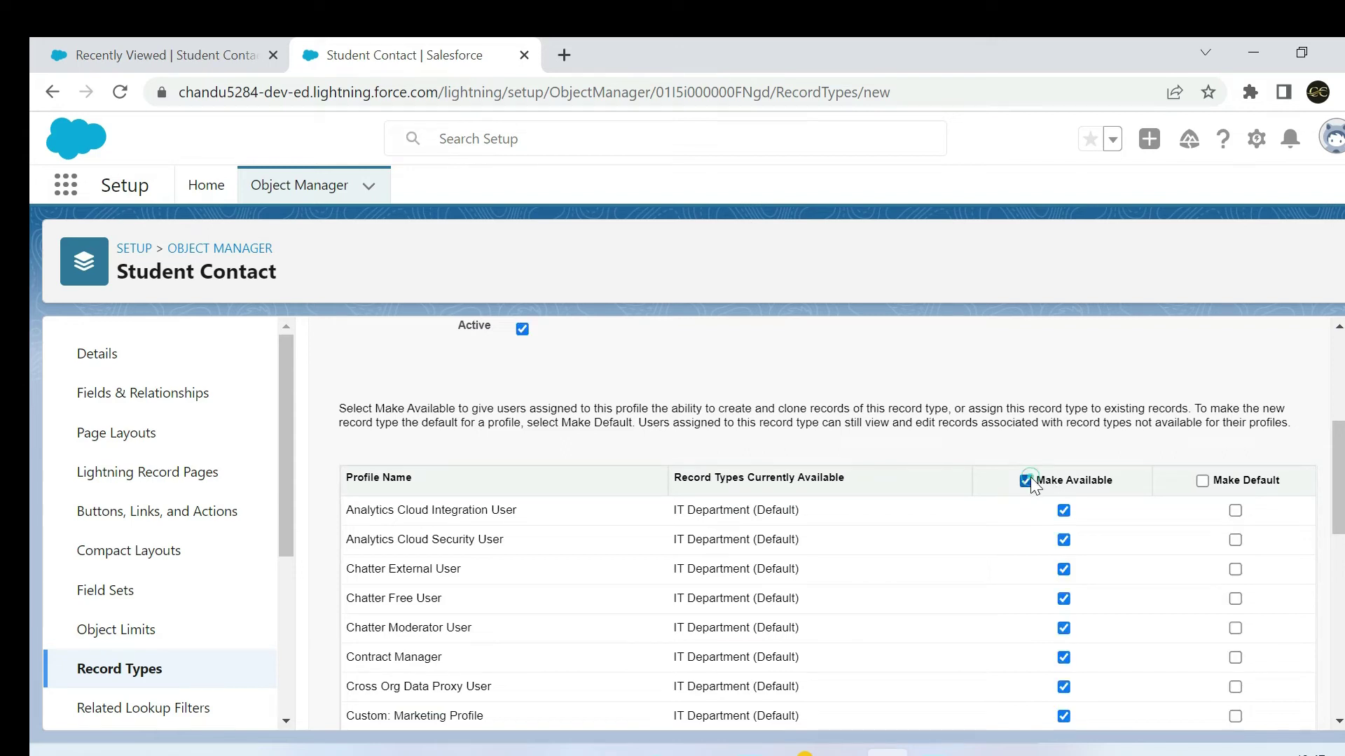
click(1203, 481)
scroll(1111, 475, down, 9)
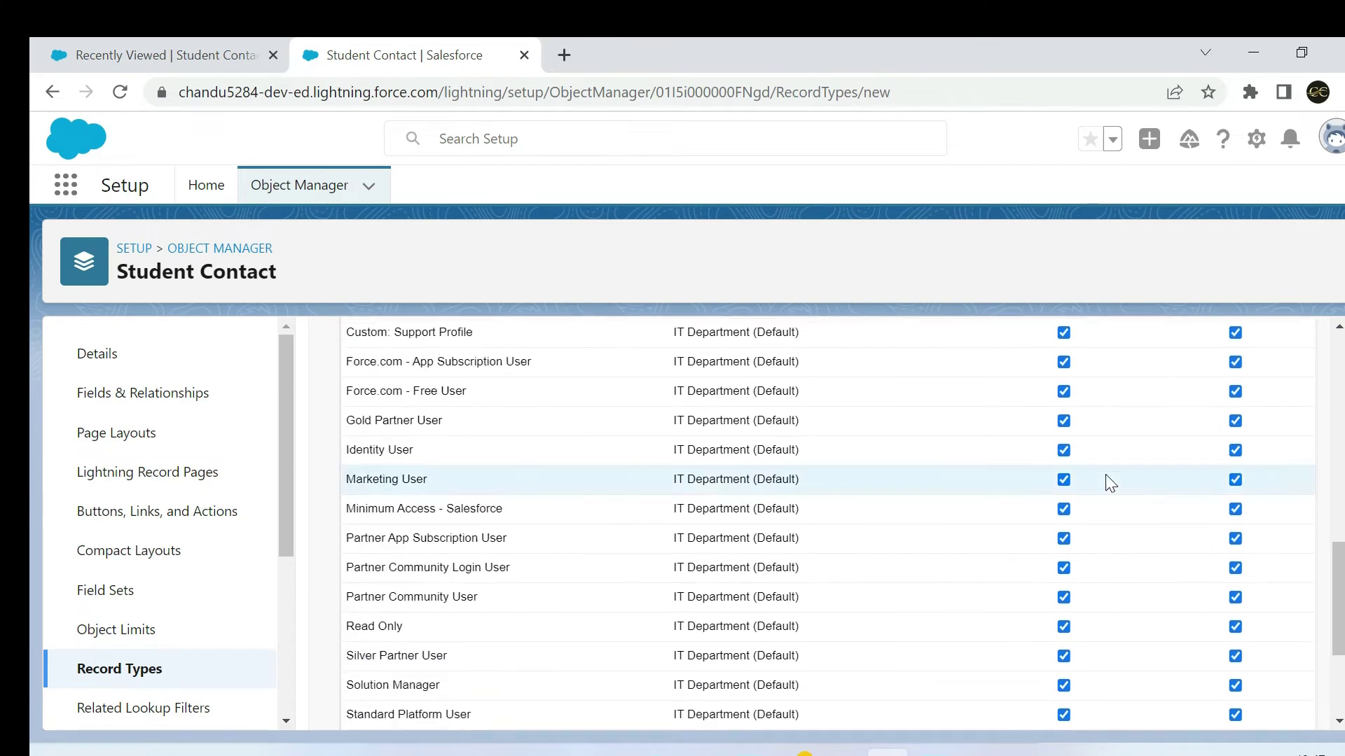
click(1251, 708)
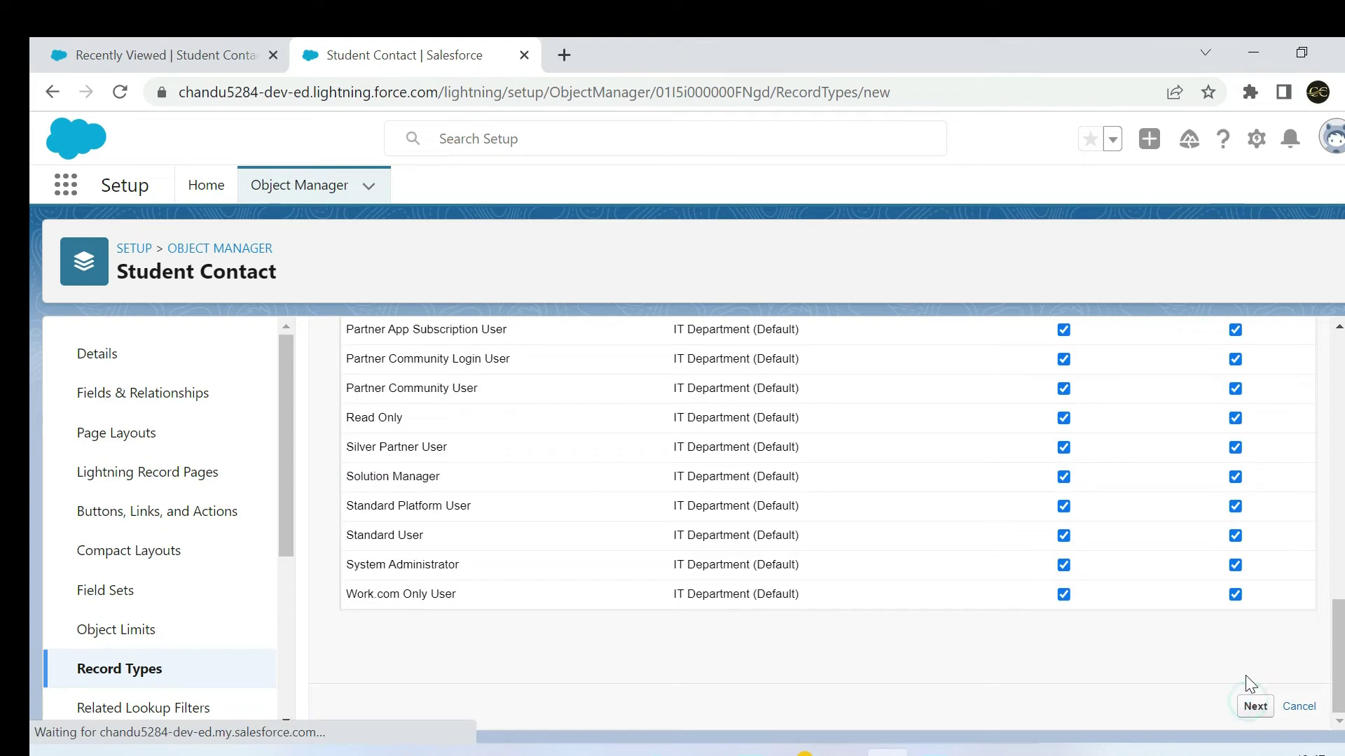
Step: Save the NON IT Department record type with Student Contact Layout applied to all profiles
scroll(960, 600, down, 10)
scroll(1145, 622, down, 2)
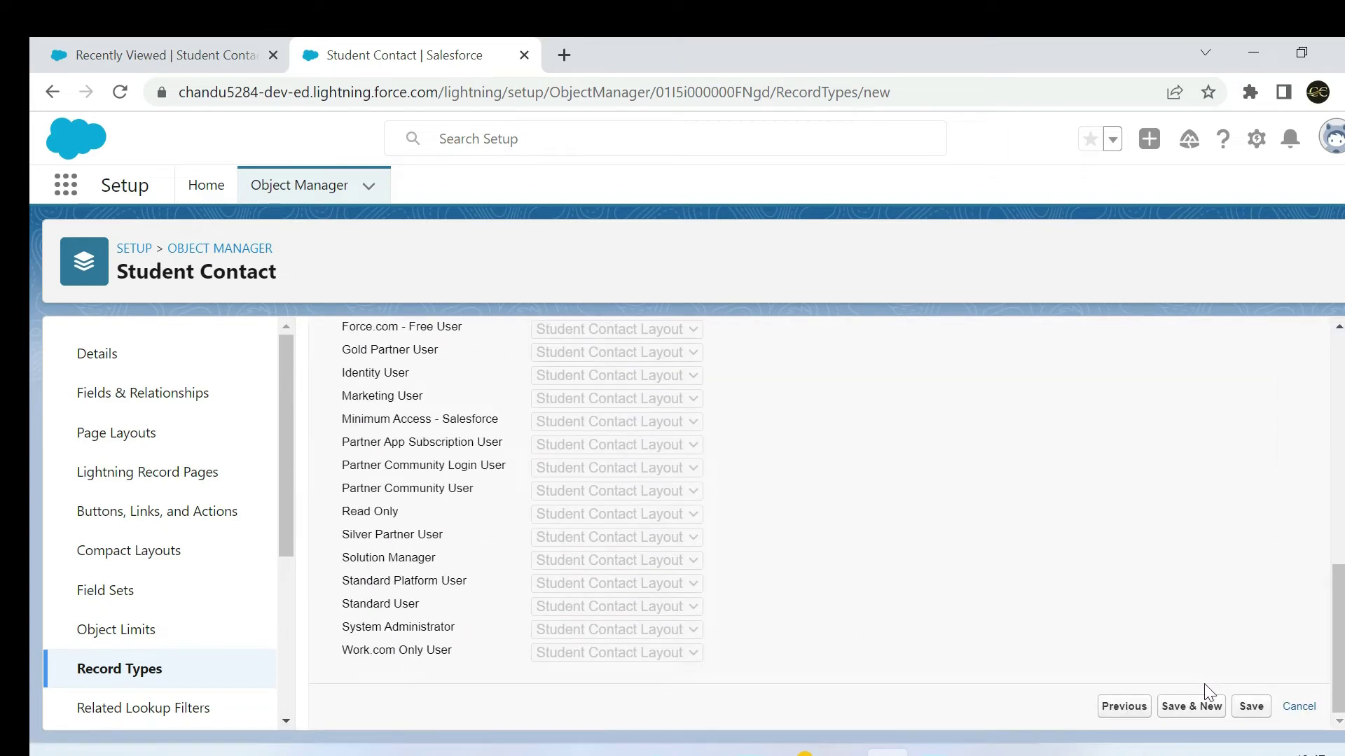
click(1249, 707)
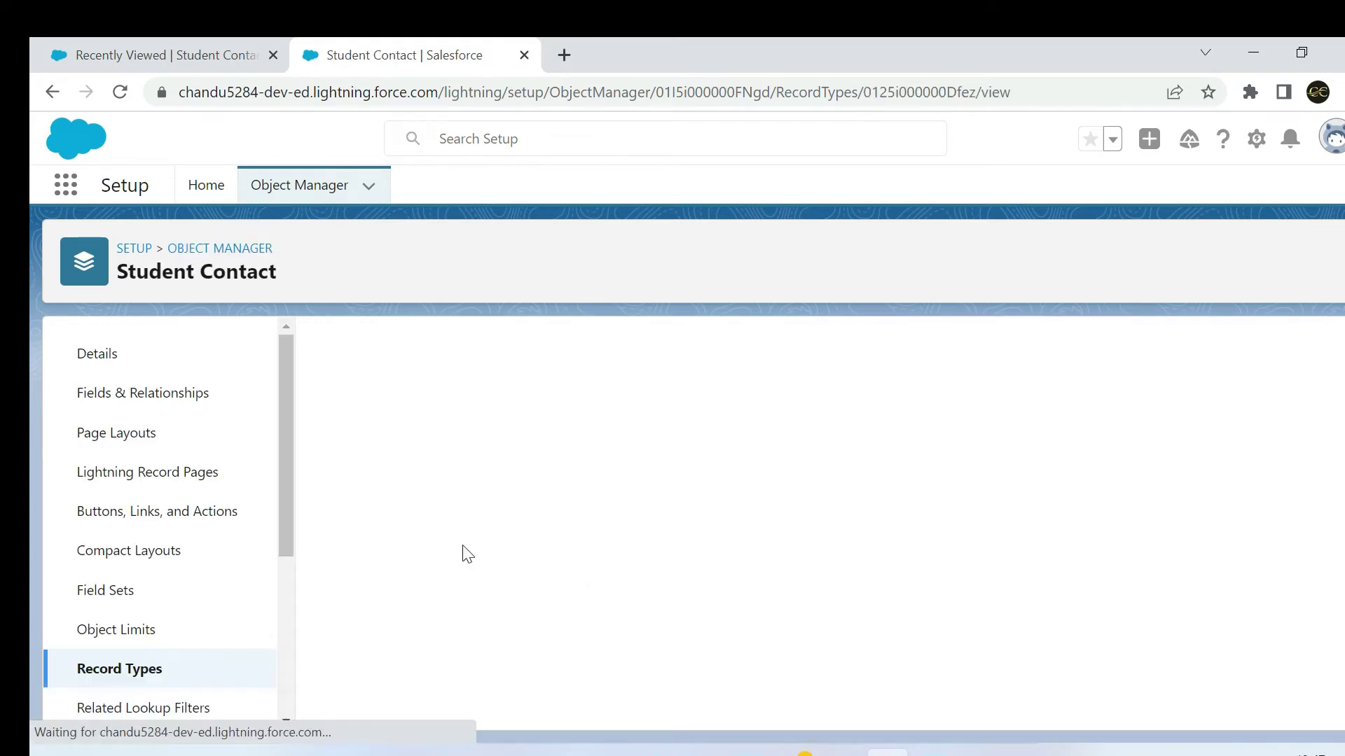
scroll(674, 548, down, 1)
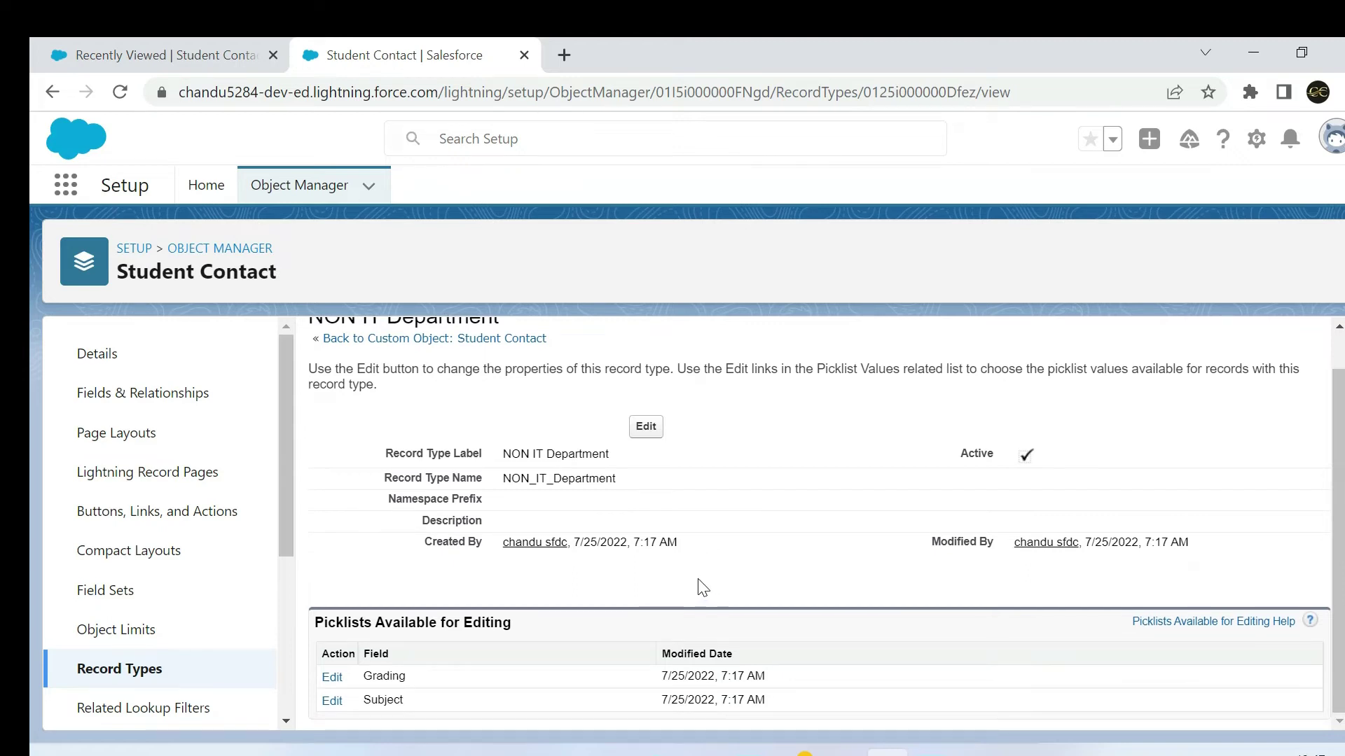
scroll(565, 627, up, 1)
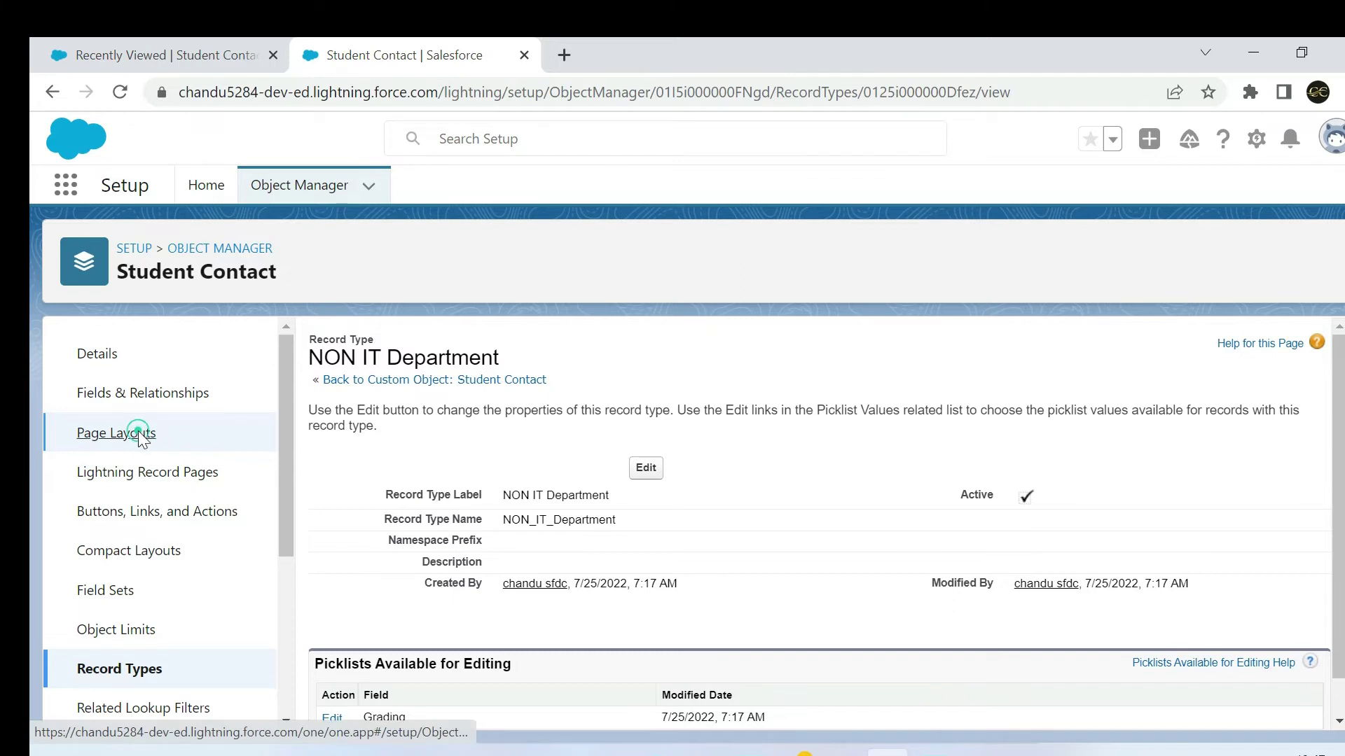
Step: Create a new Student Contact page layout named IT Department without cloning an existing layout
click(140, 436)
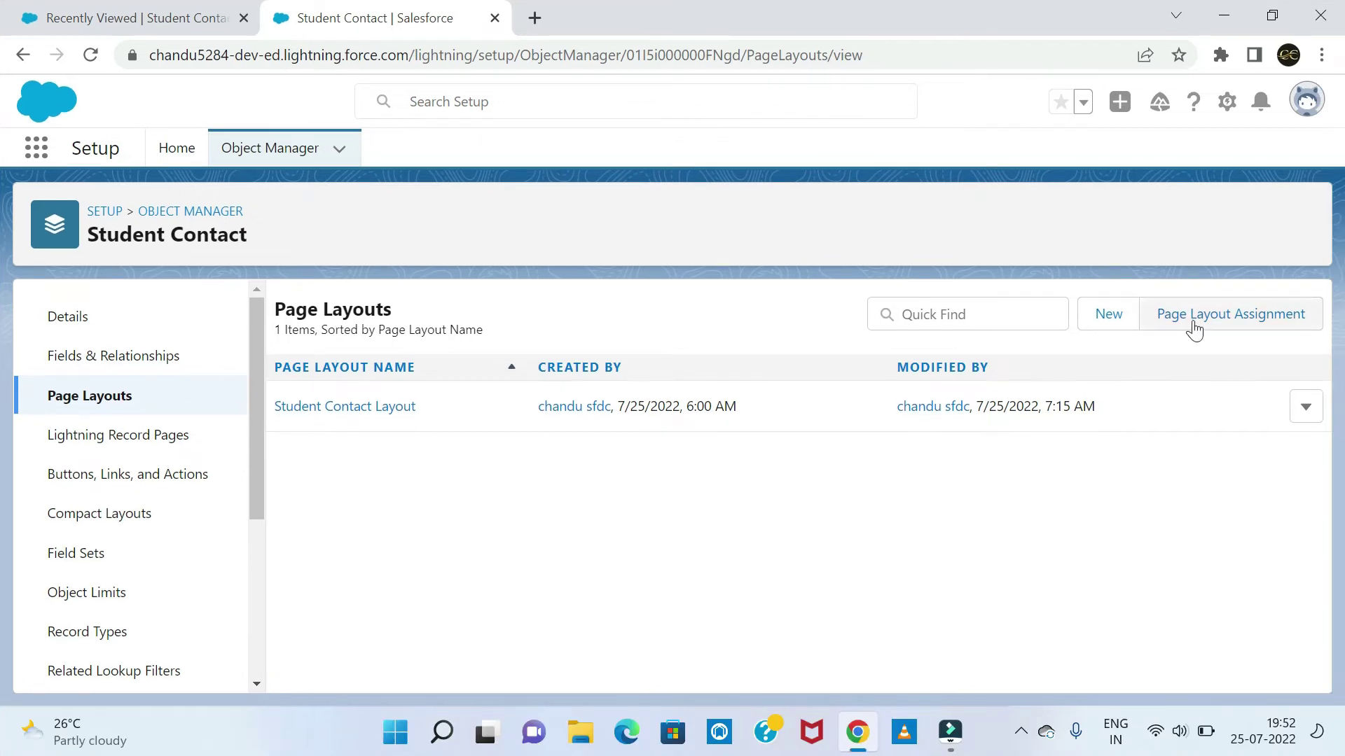
click(1118, 327)
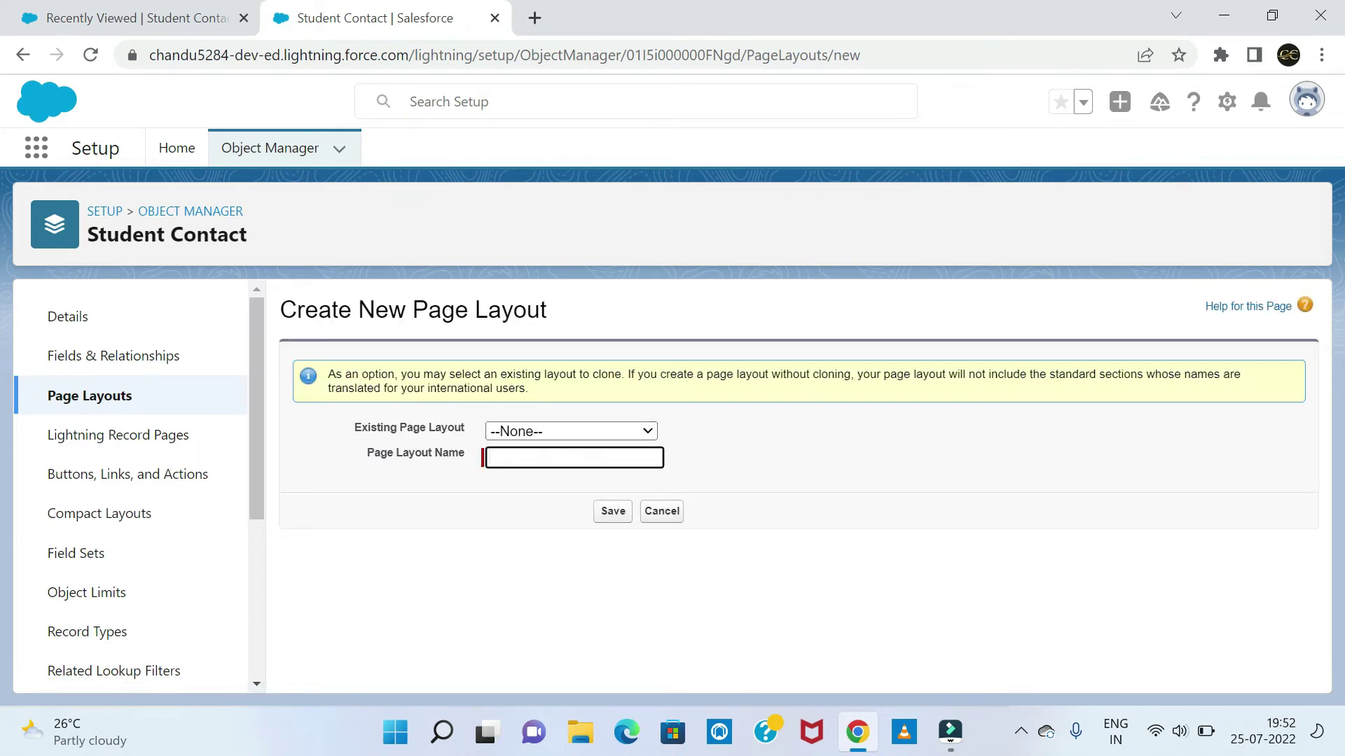
key(Down)
click(576, 518)
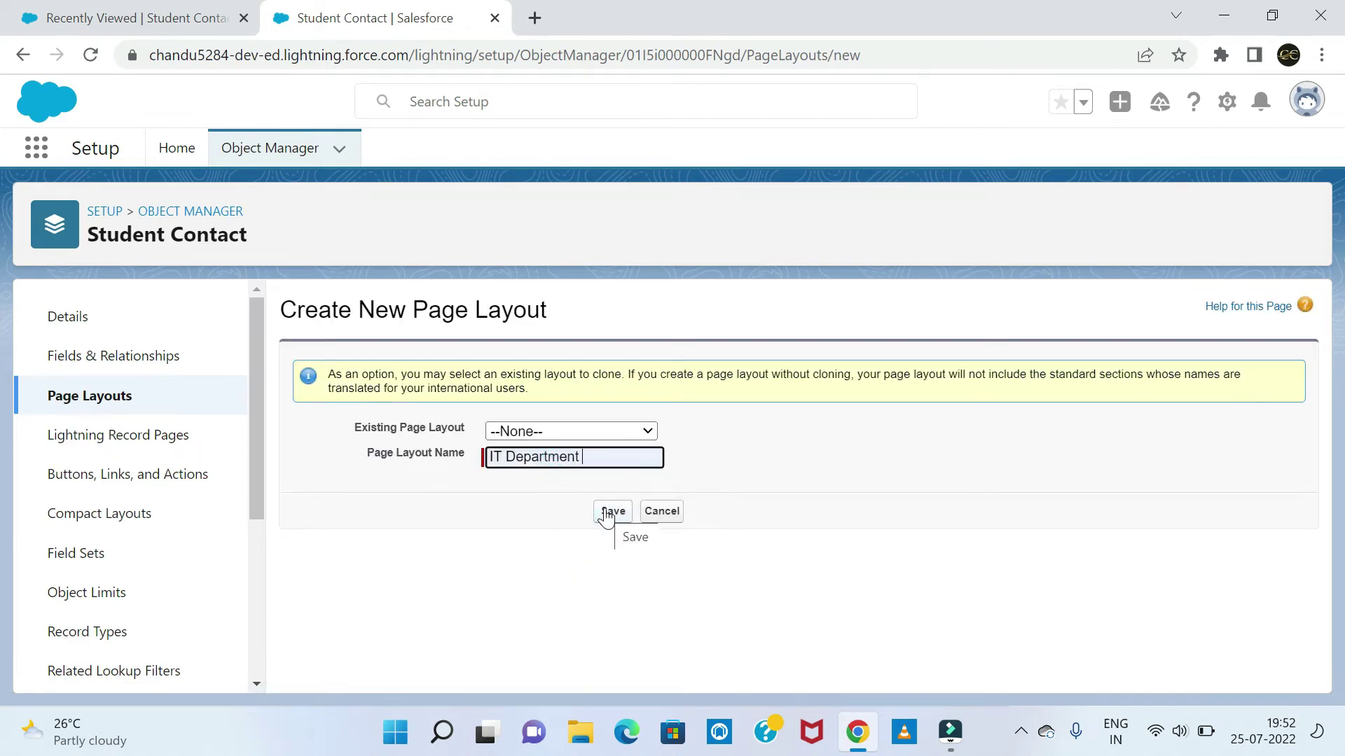
click(608, 513)
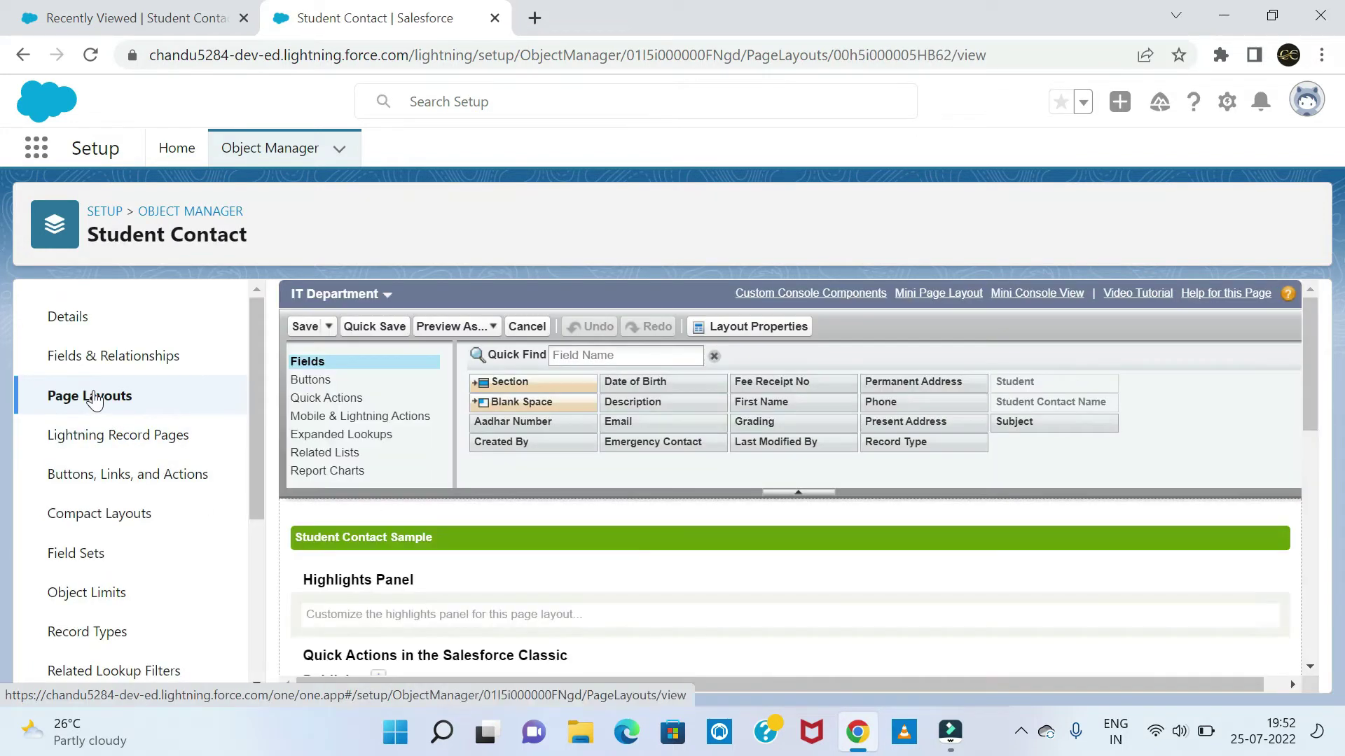
Step: Create a second Student Contact page layout named NON IT Department without cloning, and return to the page layout list
click(94, 398)
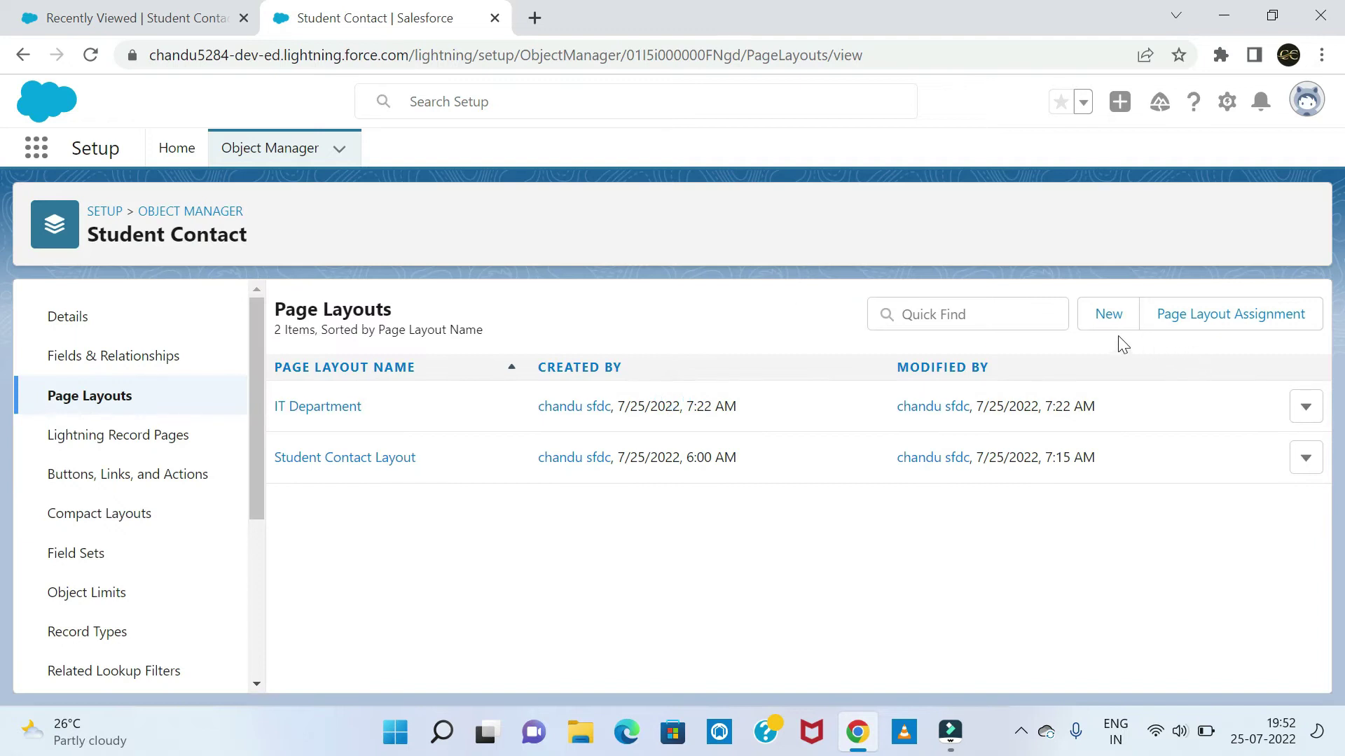
click(1112, 325)
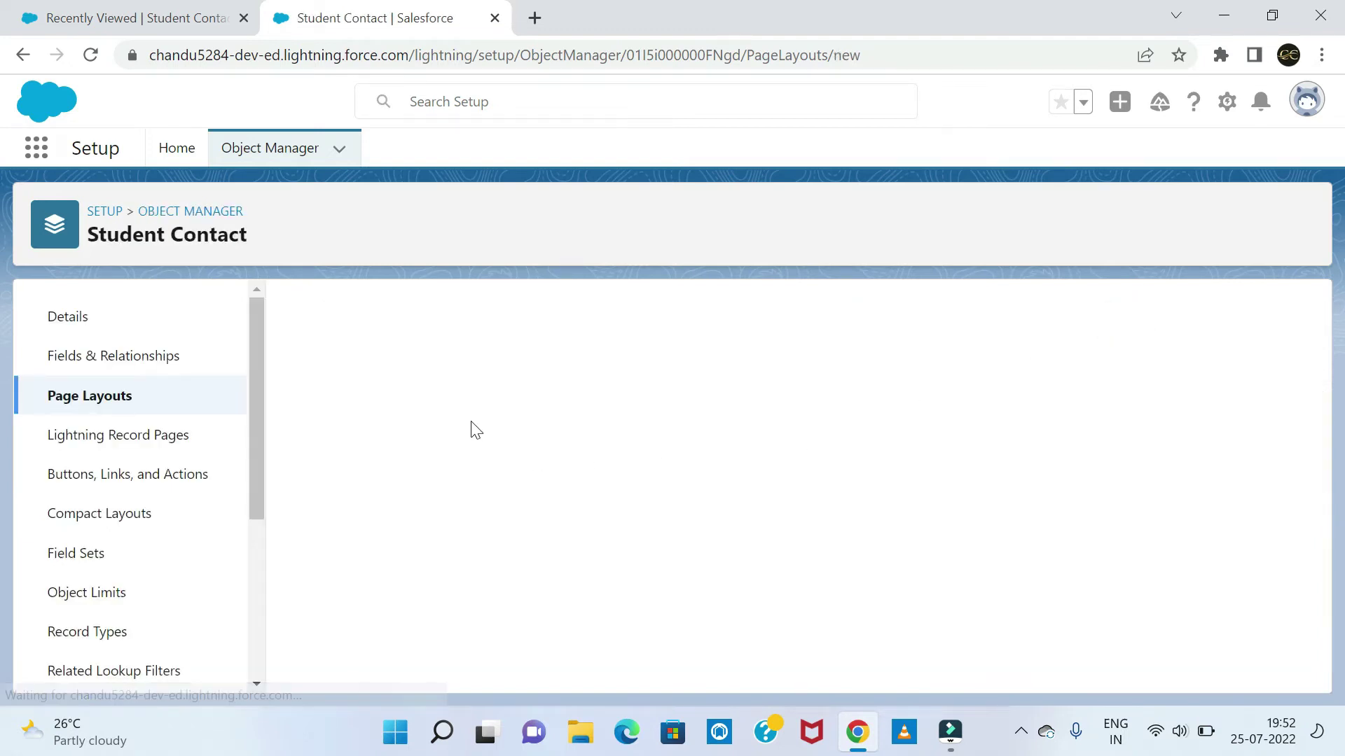
click(527, 456)
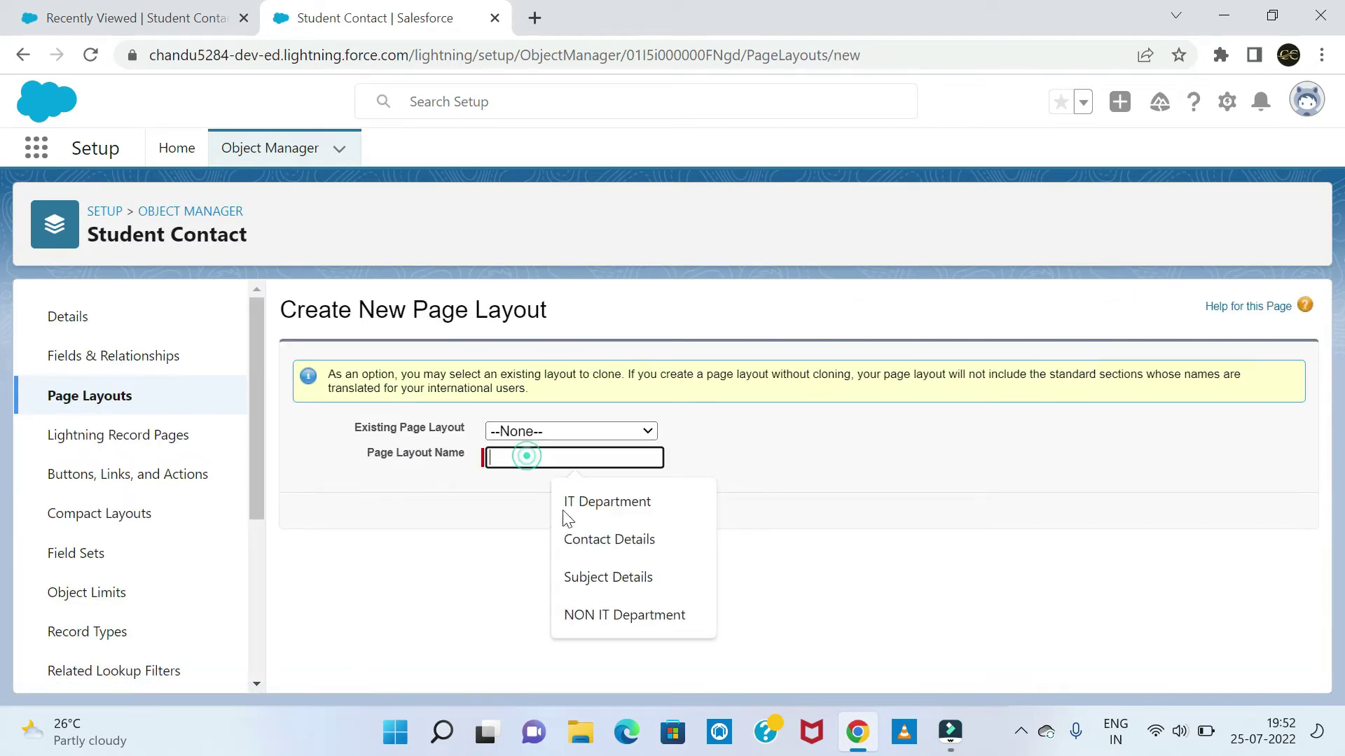
click(596, 615)
click(614, 518)
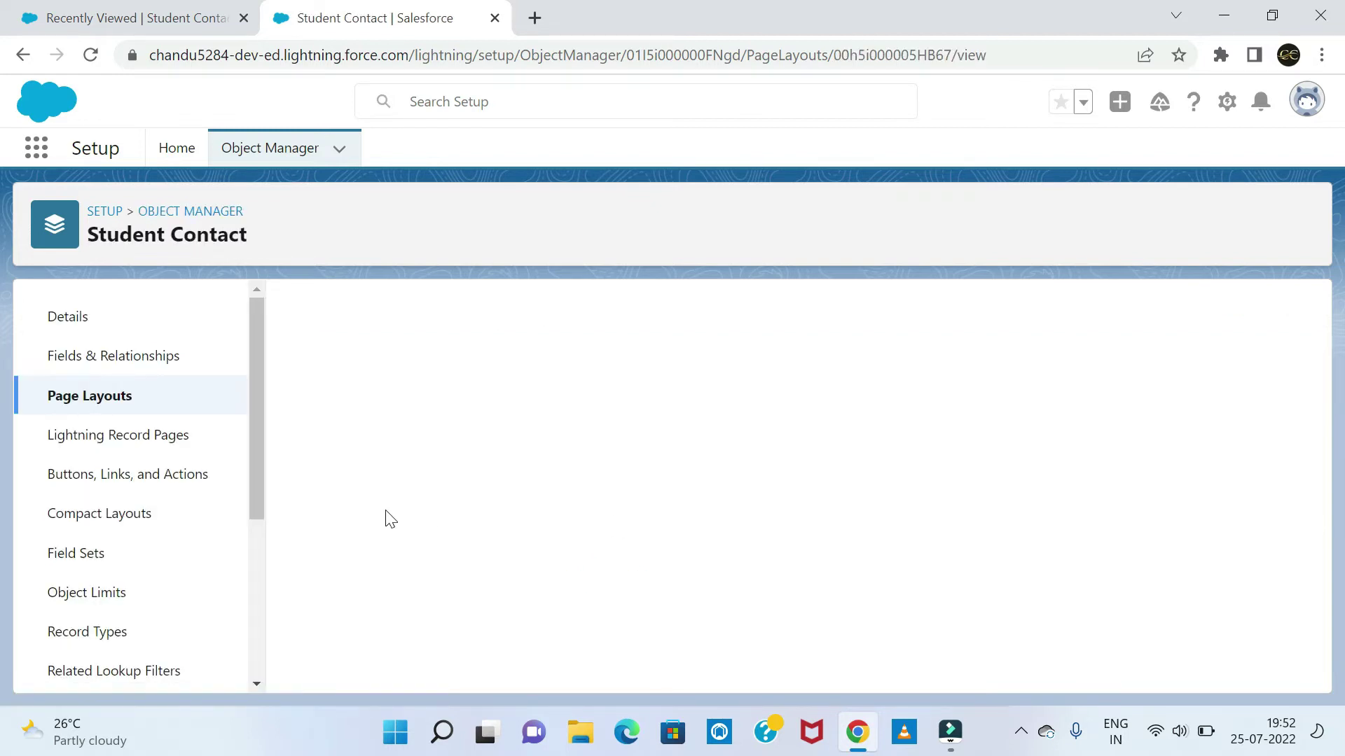
click(99, 395)
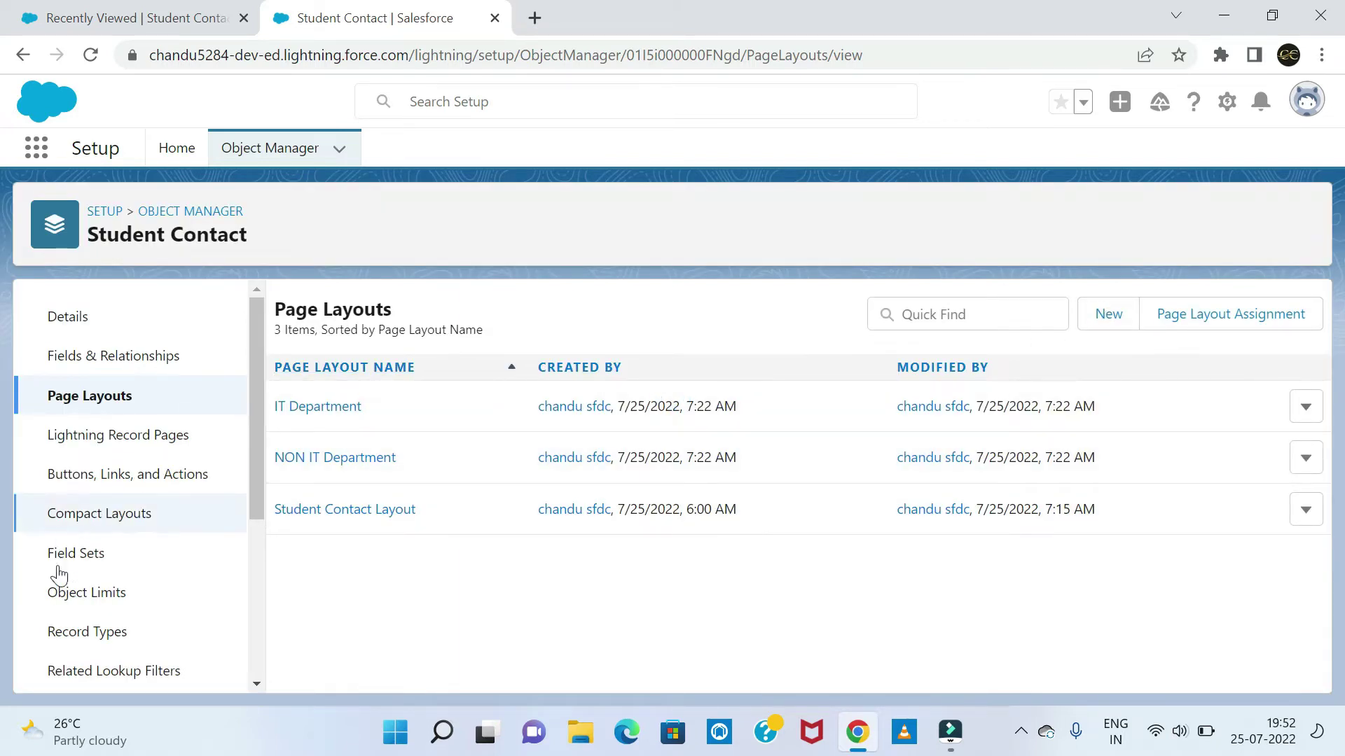
Step: Open the page layout assignments of the Student Contact record types and examine the table by profile
click(93, 636)
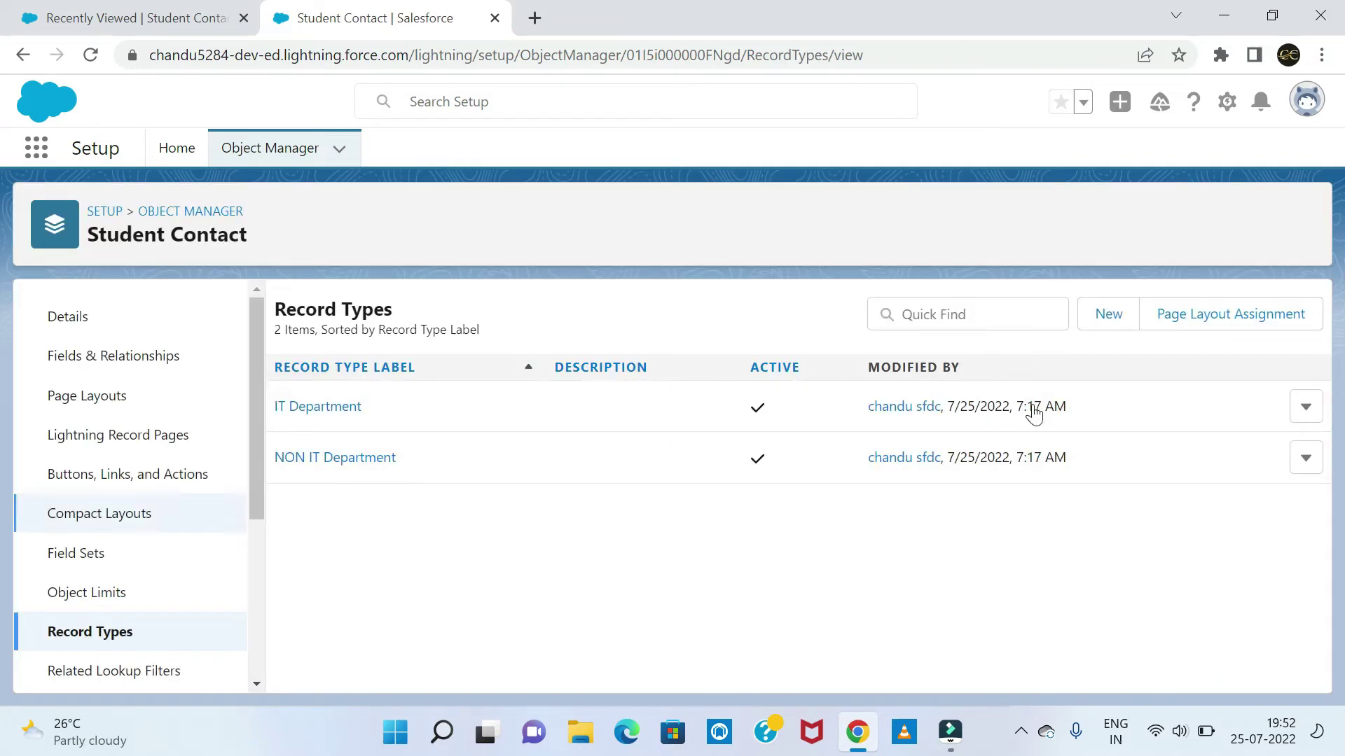
click(1229, 317)
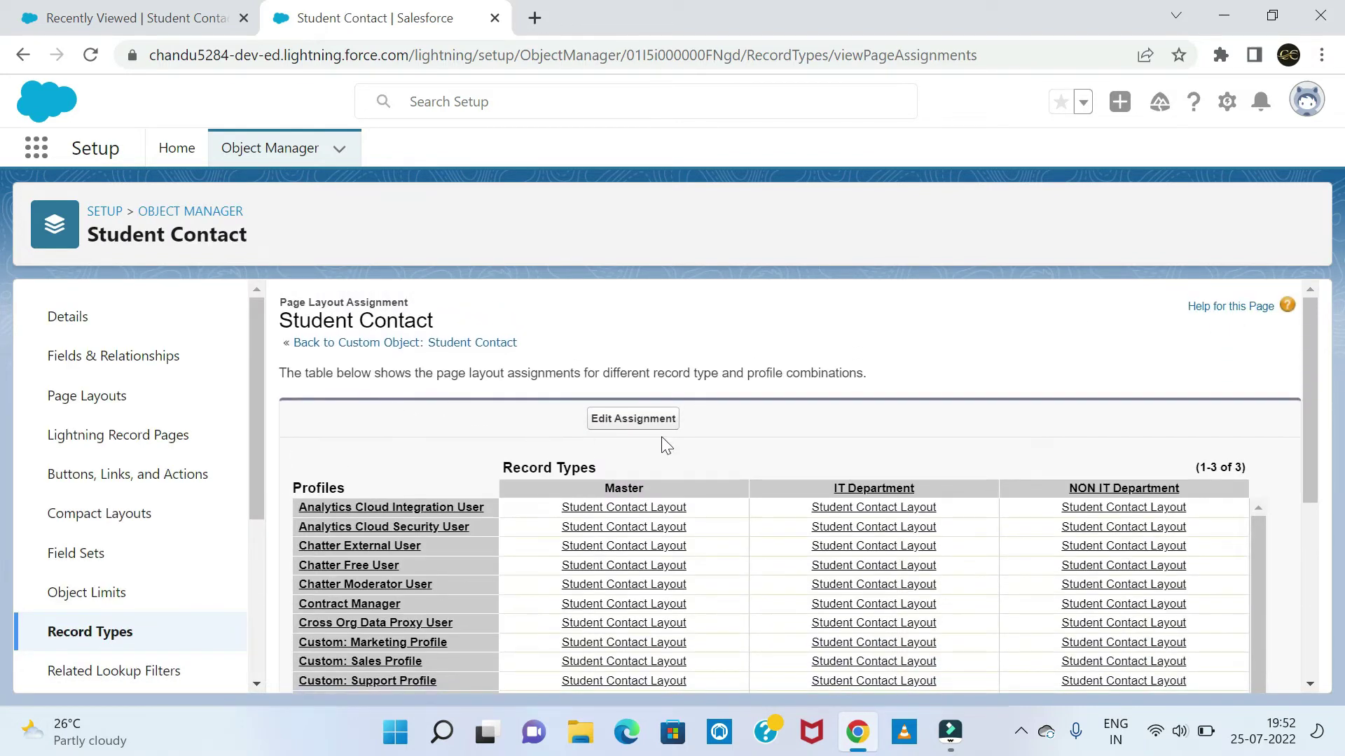
scroll(844, 474, down, 2)
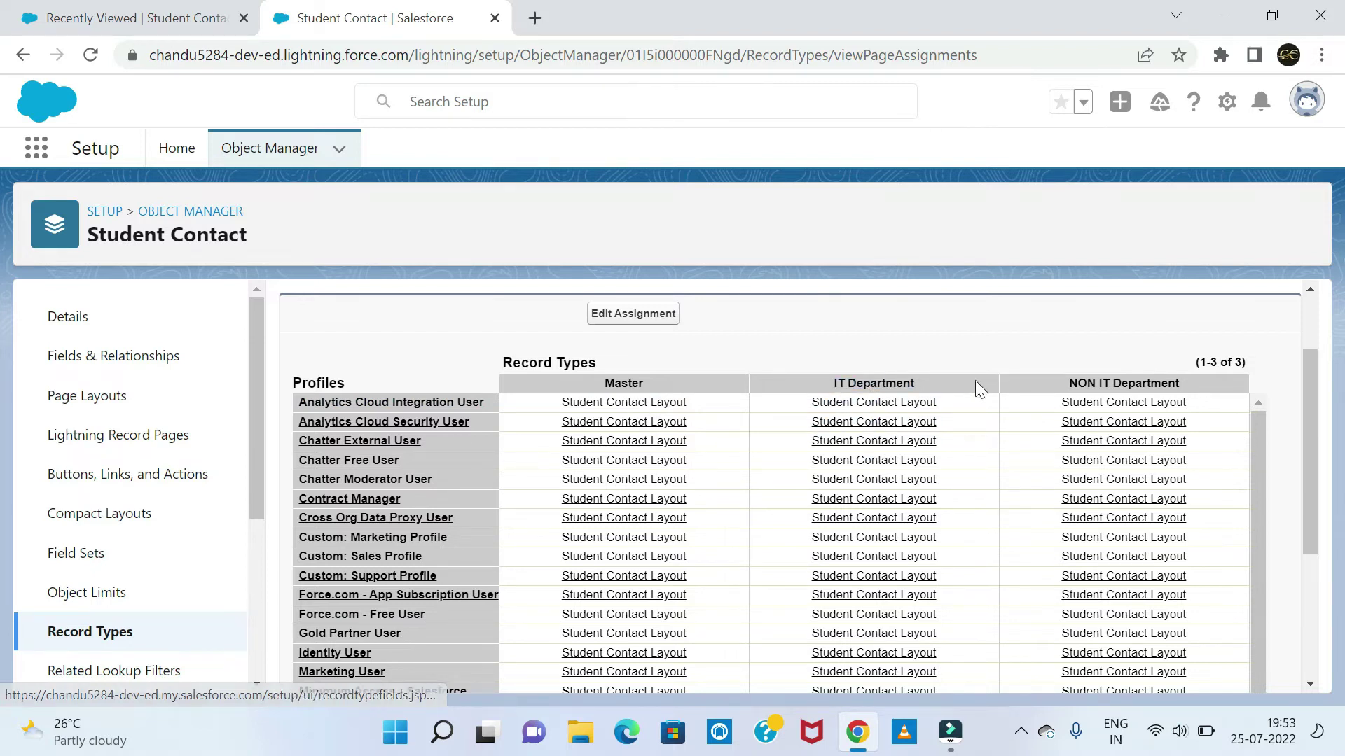
Step: Edit the page layout assignments and assign the IT Department layout to the IT Department record type for all profiles
click(658, 314)
scroll(688, 441, down, 1)
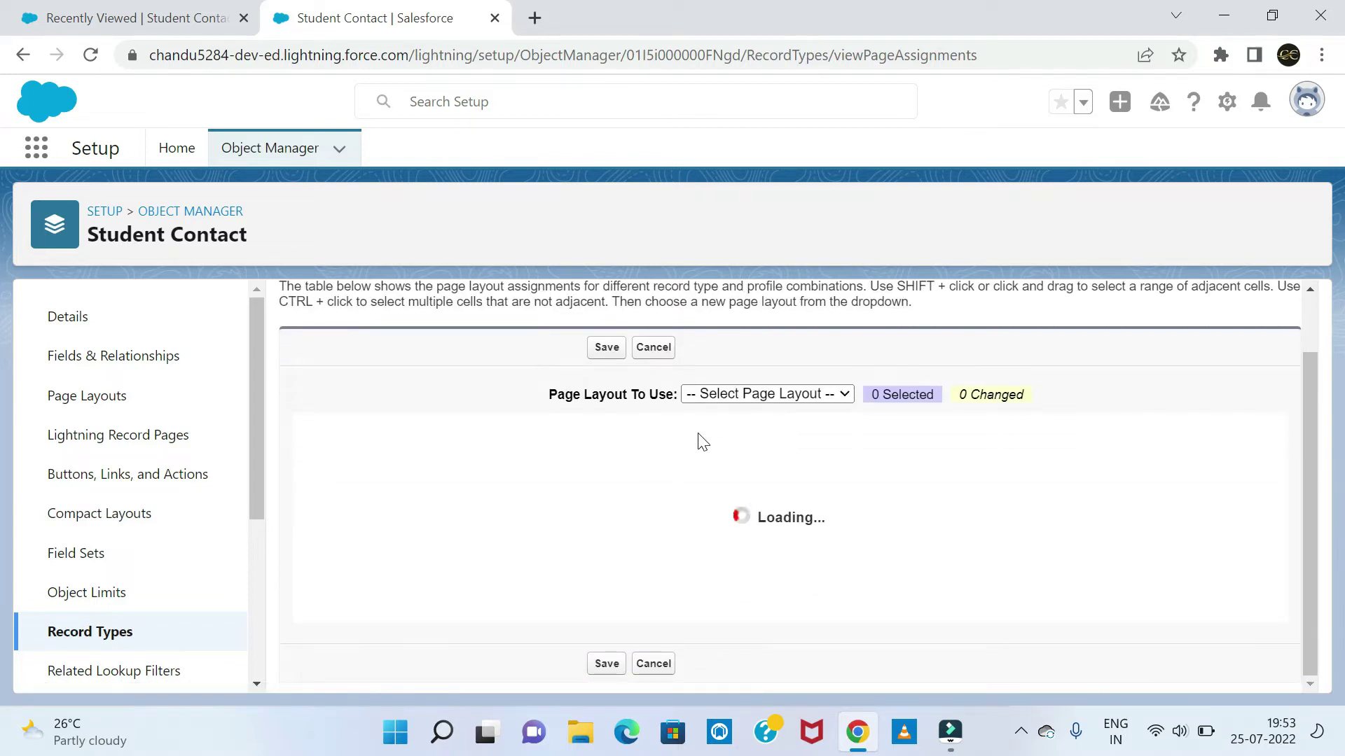
scroll(777, 434, down, 2)
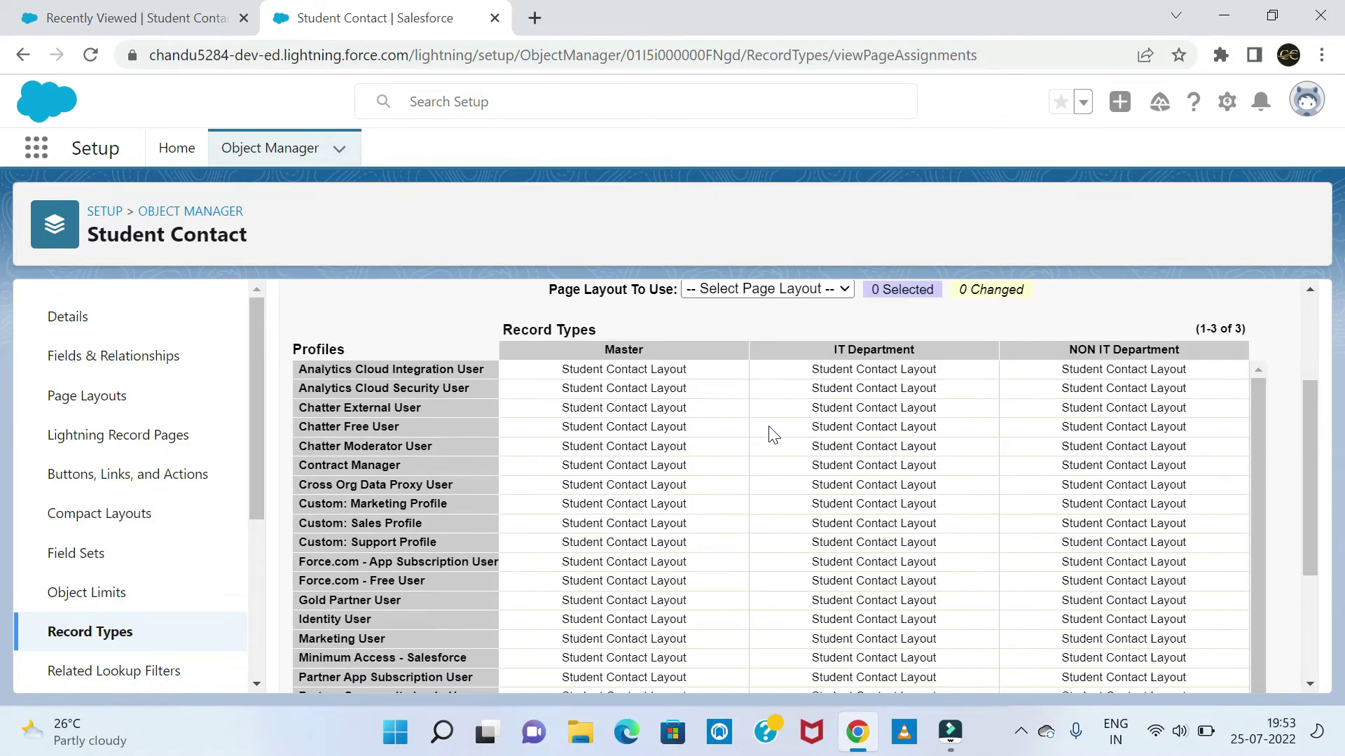
click(850, 356)
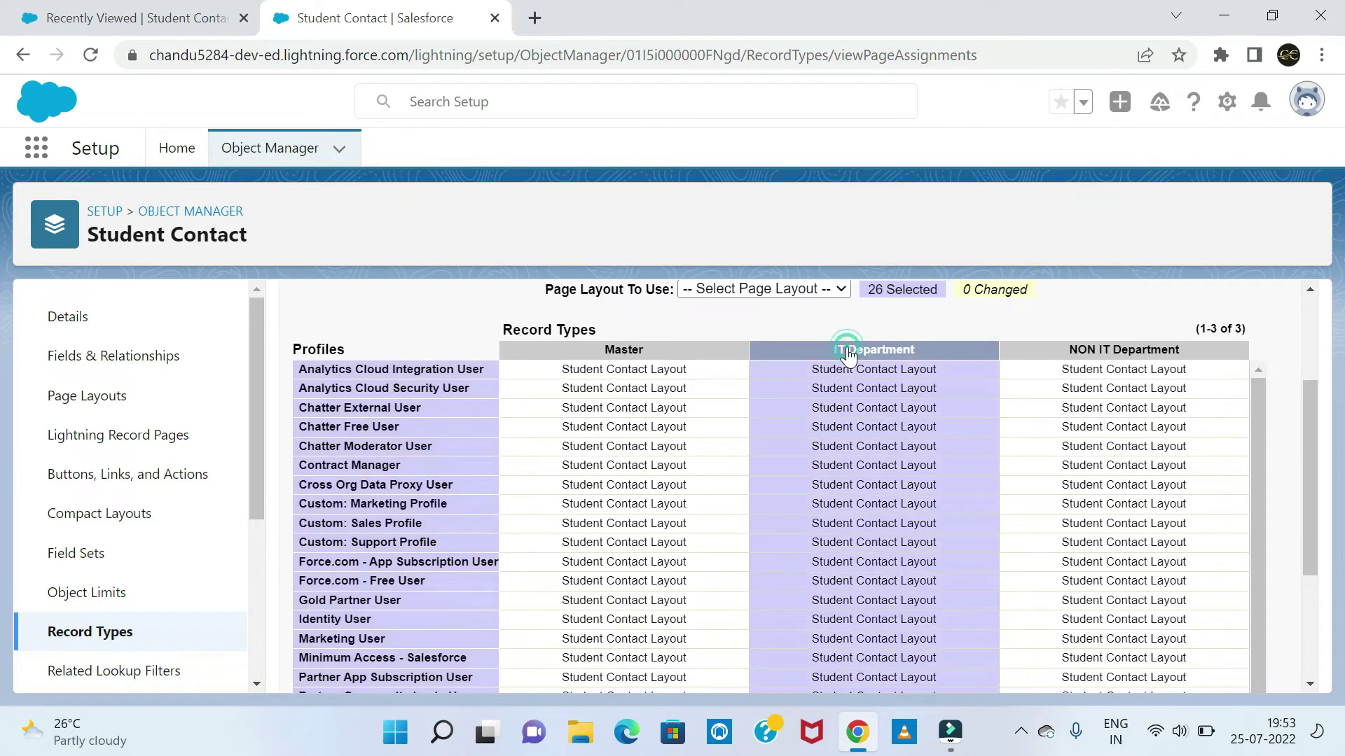
click(777, 293)
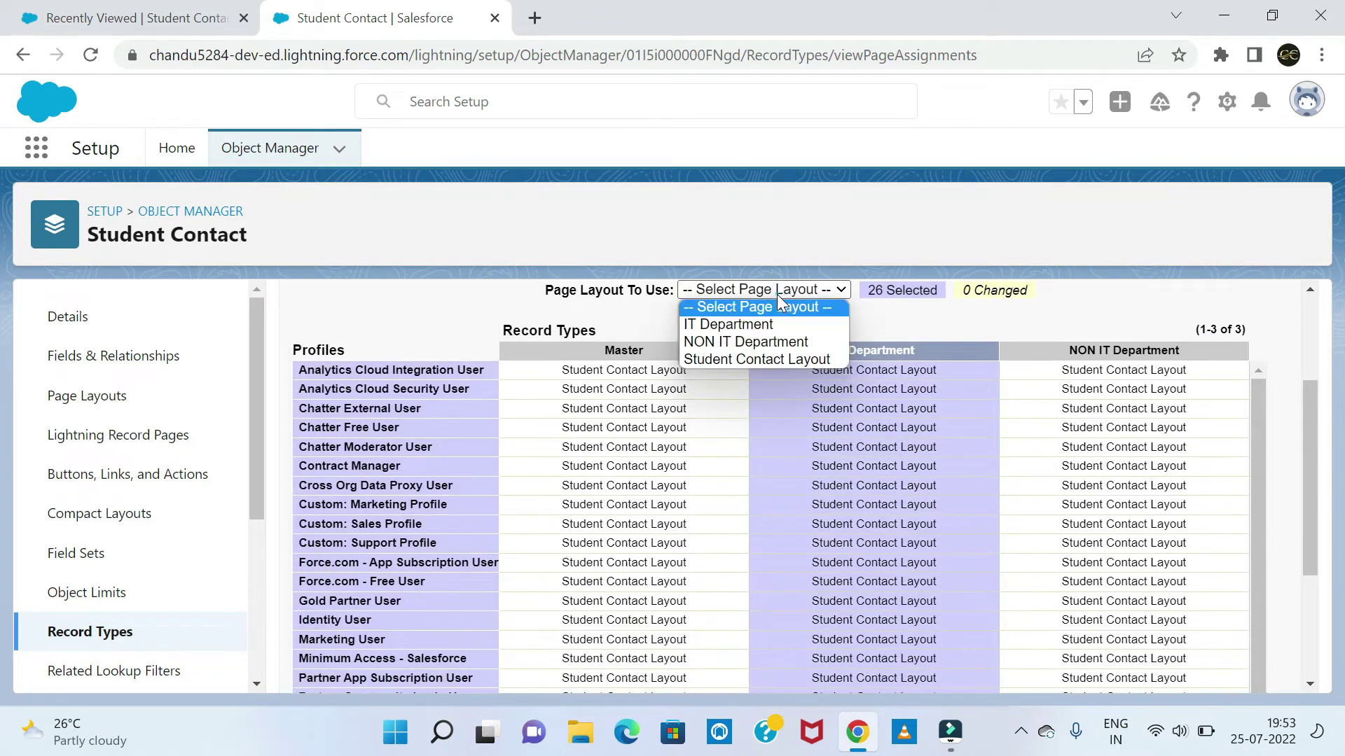
click(742, 324)
Step: Assign the NON IT Department layout to the NON IT Department record type for all profiles and save the assignments
click(1100, 350)
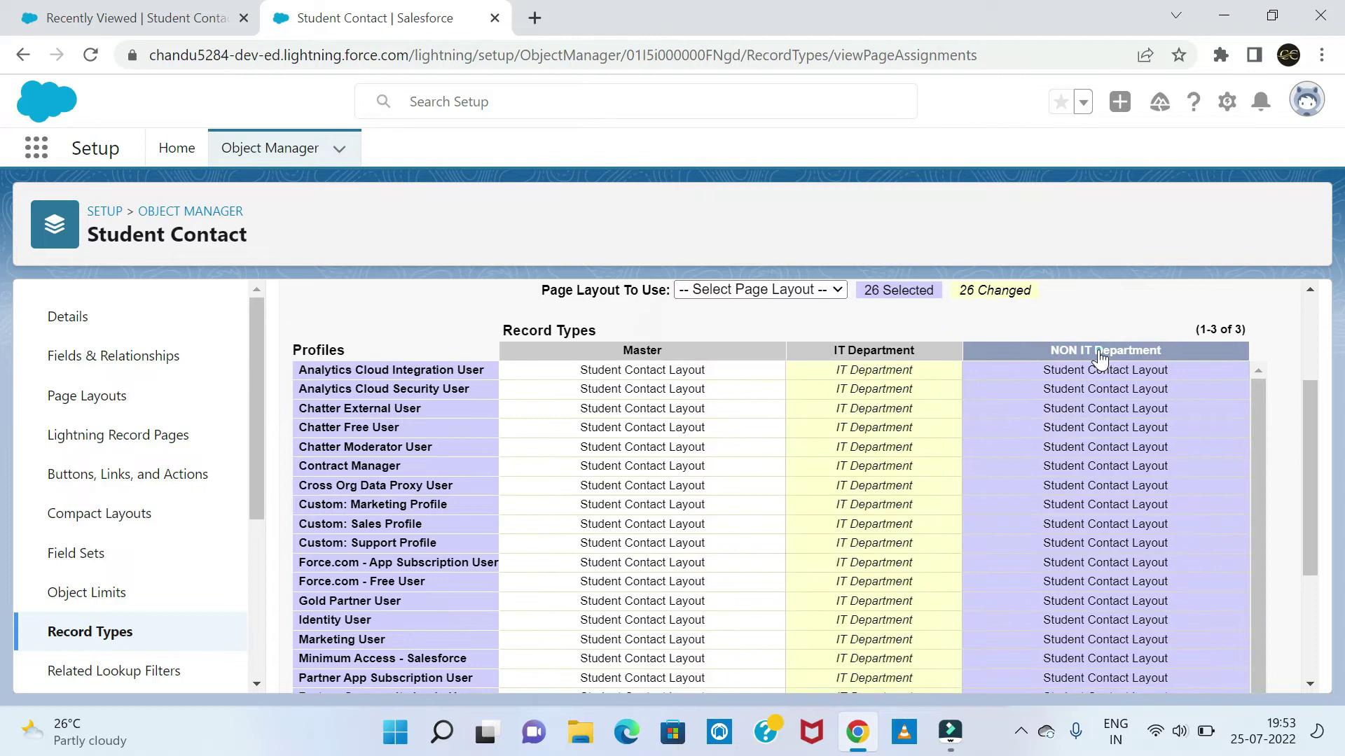
click(799, 297)
click(714, 339)
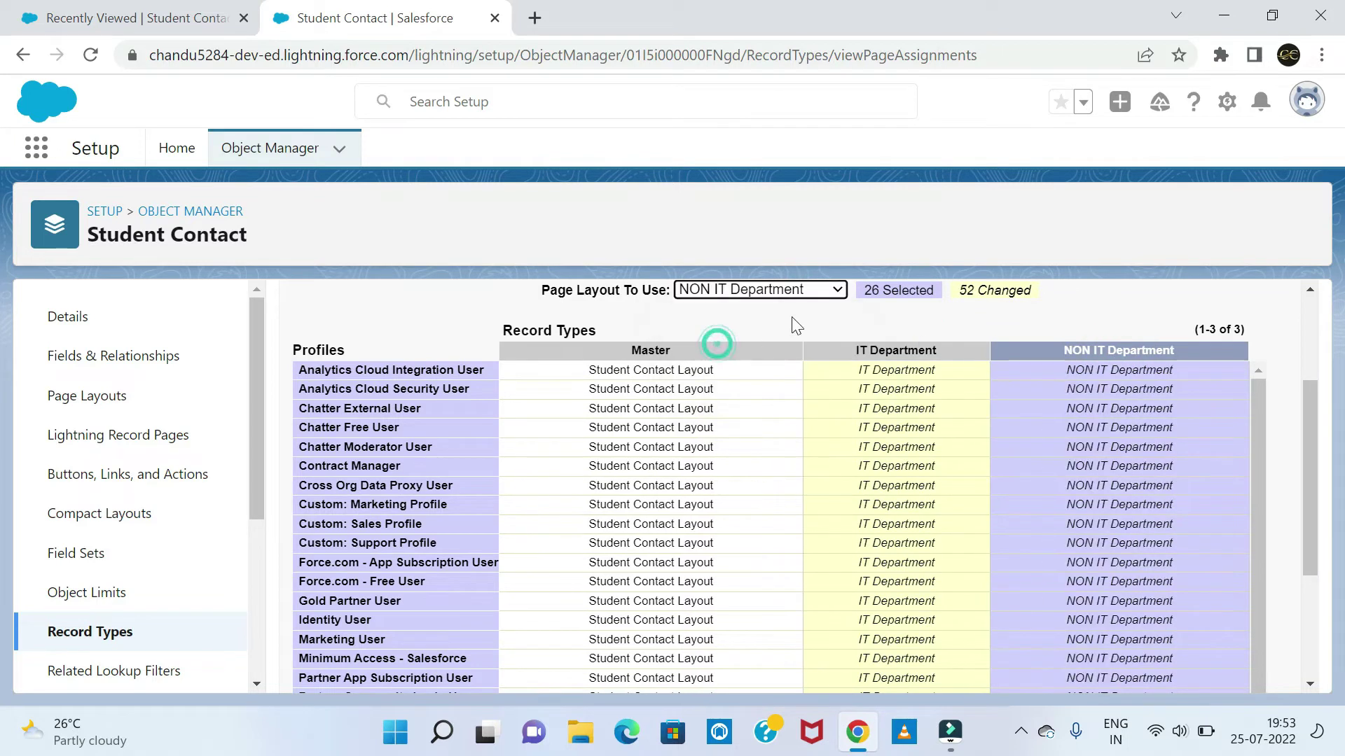
scroll(630, 490, down, 1)
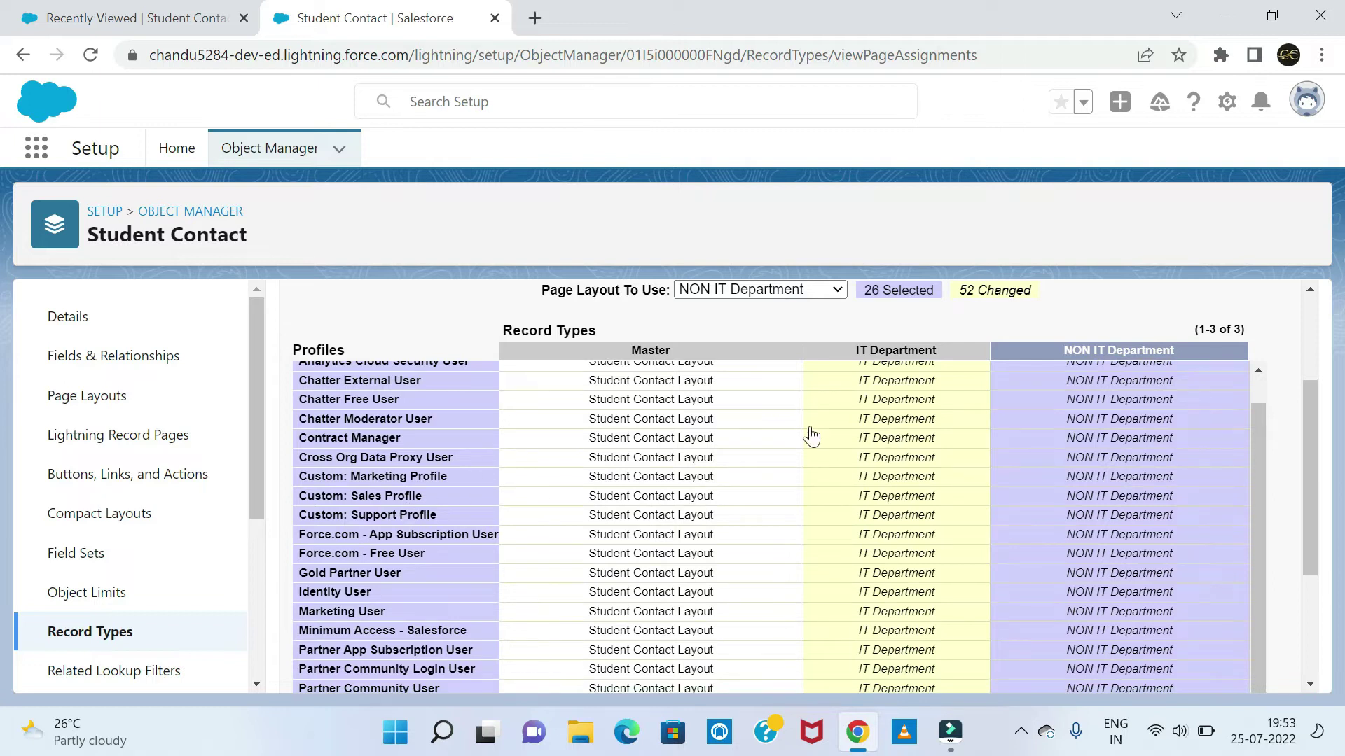
scroll(711, 459, up, 1)
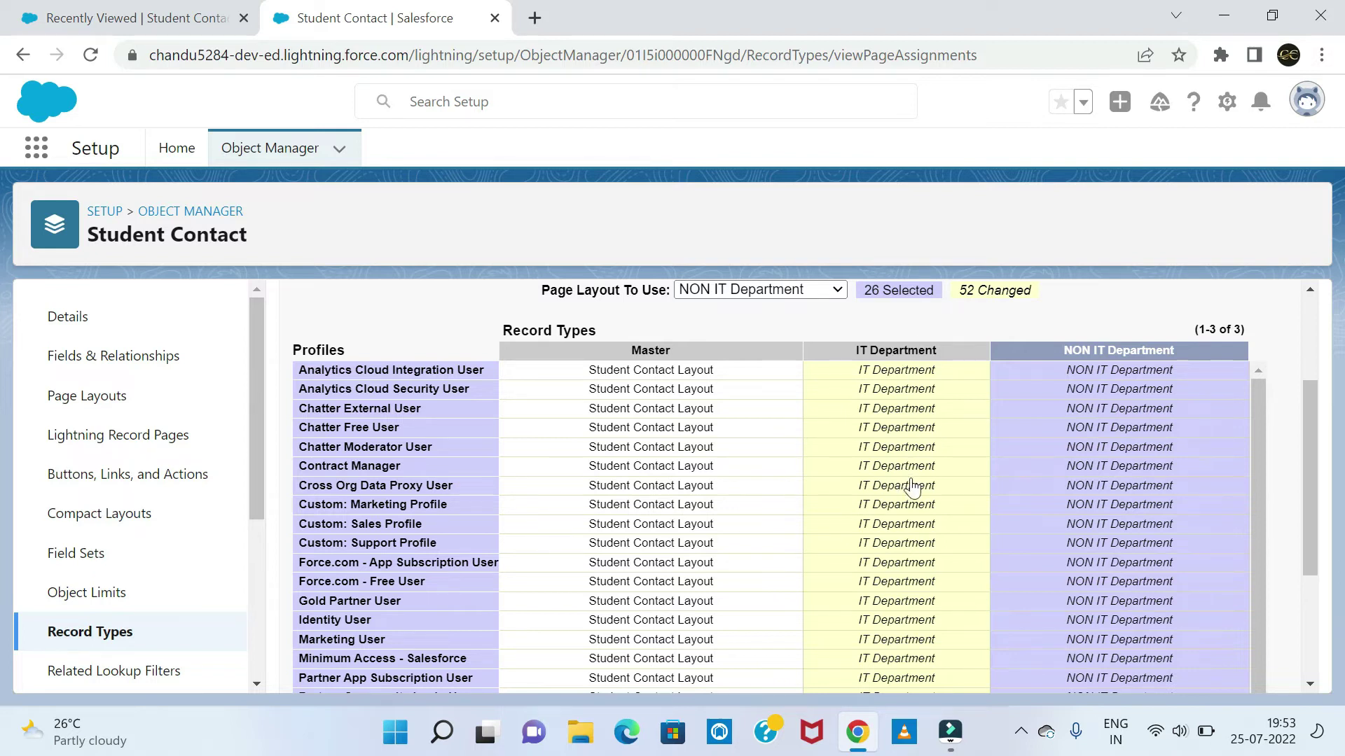
scroll(923, 486, up, 3)
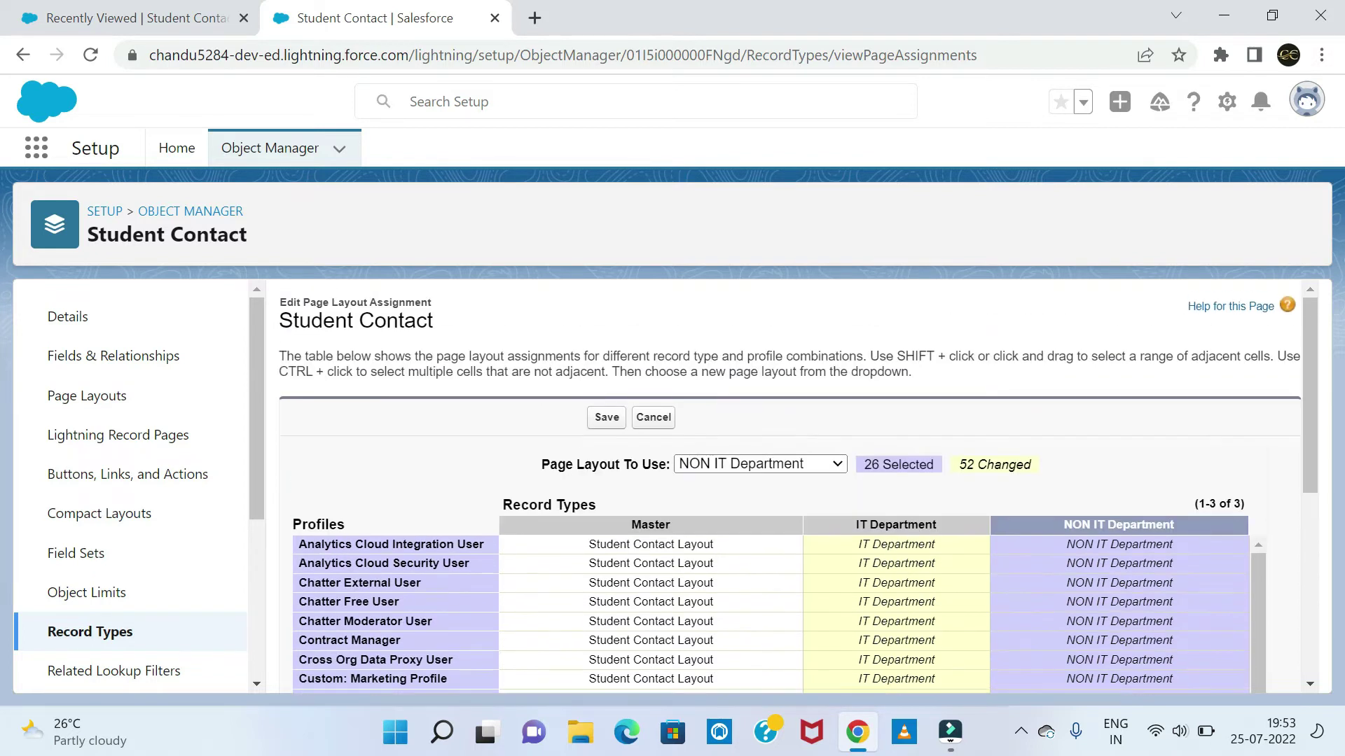
click(592, 421)
scroll(911, 539, down, 2)
scroll(919, 532, down, 2)
scroll(880, 507, up, 3)
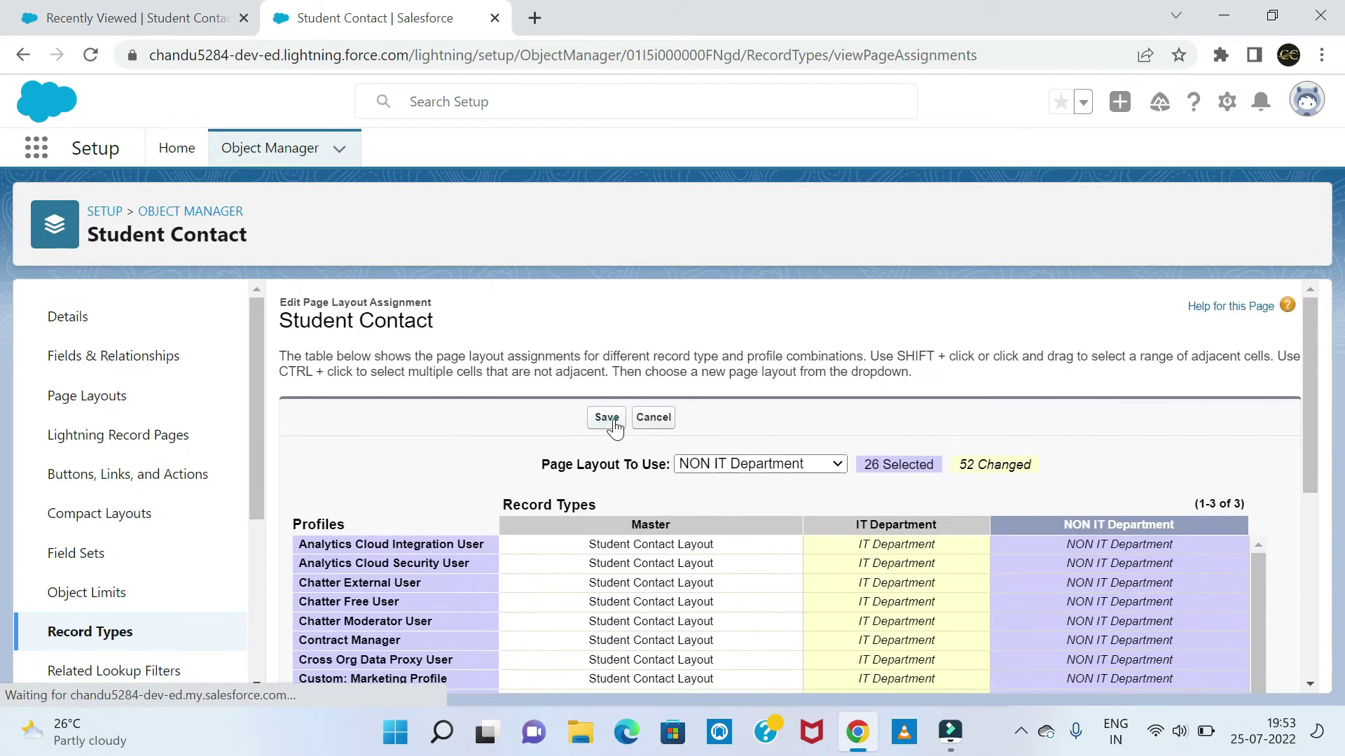
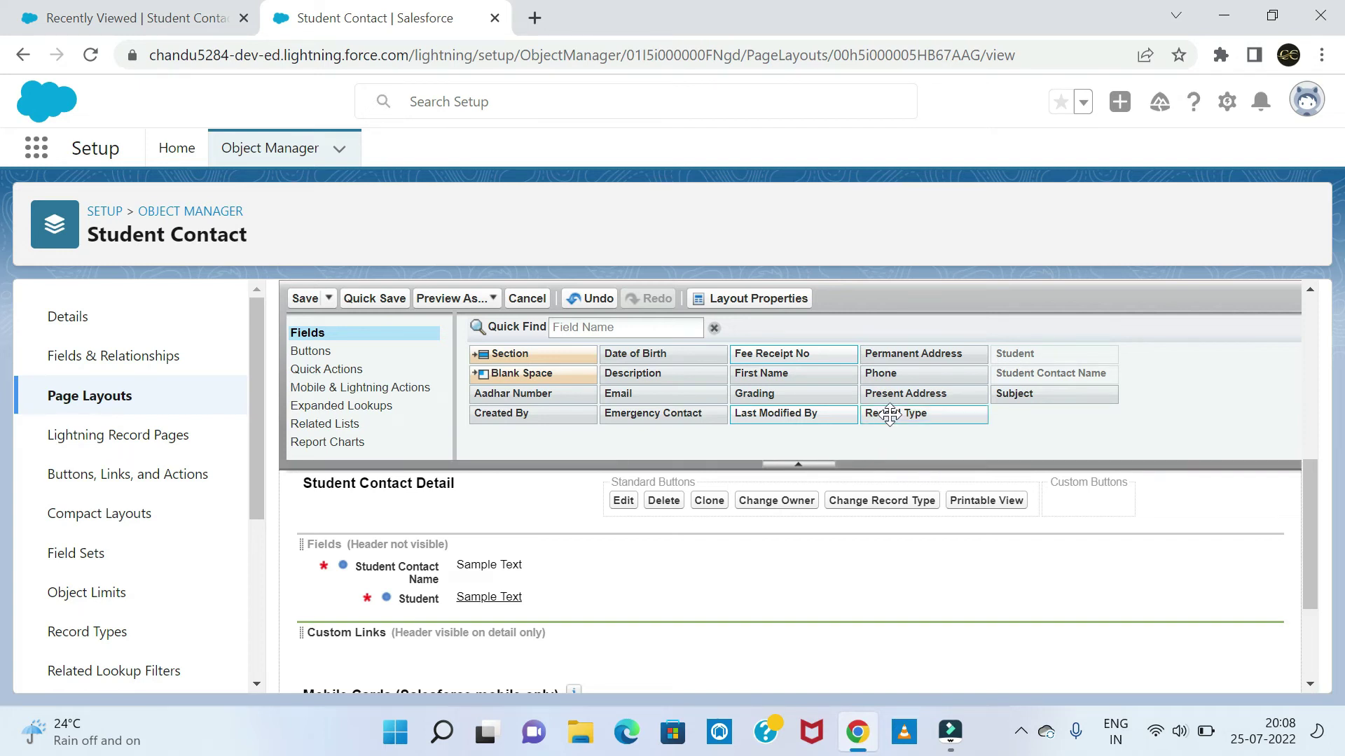
Step: Add the Record Type, First Name, Grading, Email and Aadhar Number fields to the detail section of the NON IT Department layout
drag(896, 415, 428, 566)
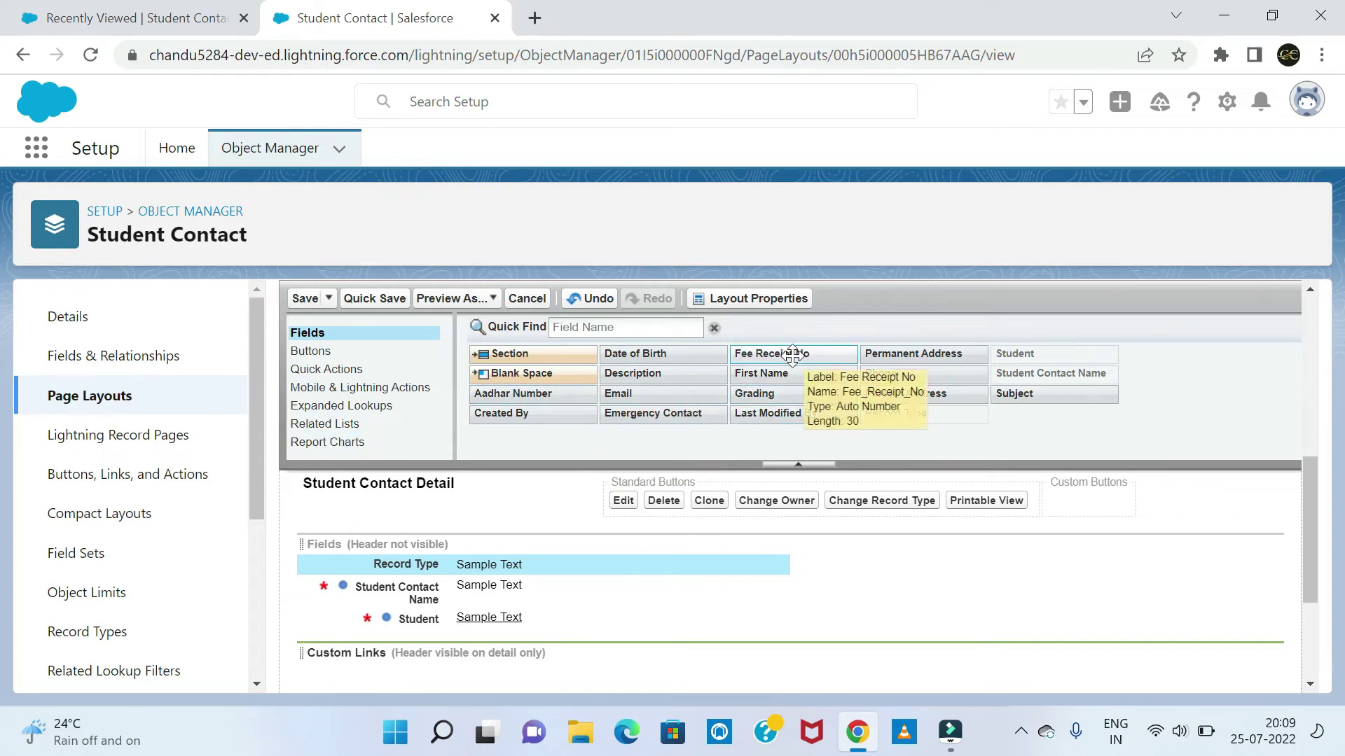
drag(770, 373, 434, 581)
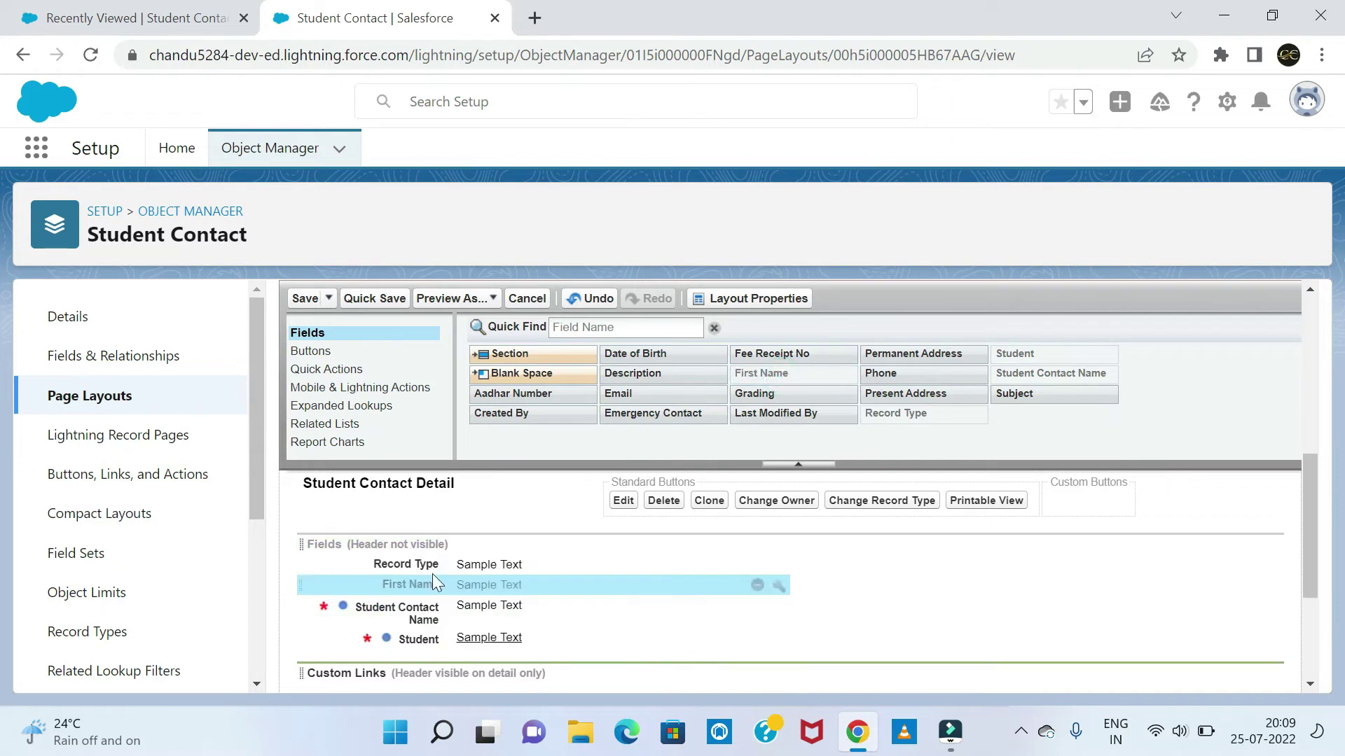
drag(787, 390, 413, 596)
drag(616, 393, 446, 563)
drag(532, 394, 441, 641)
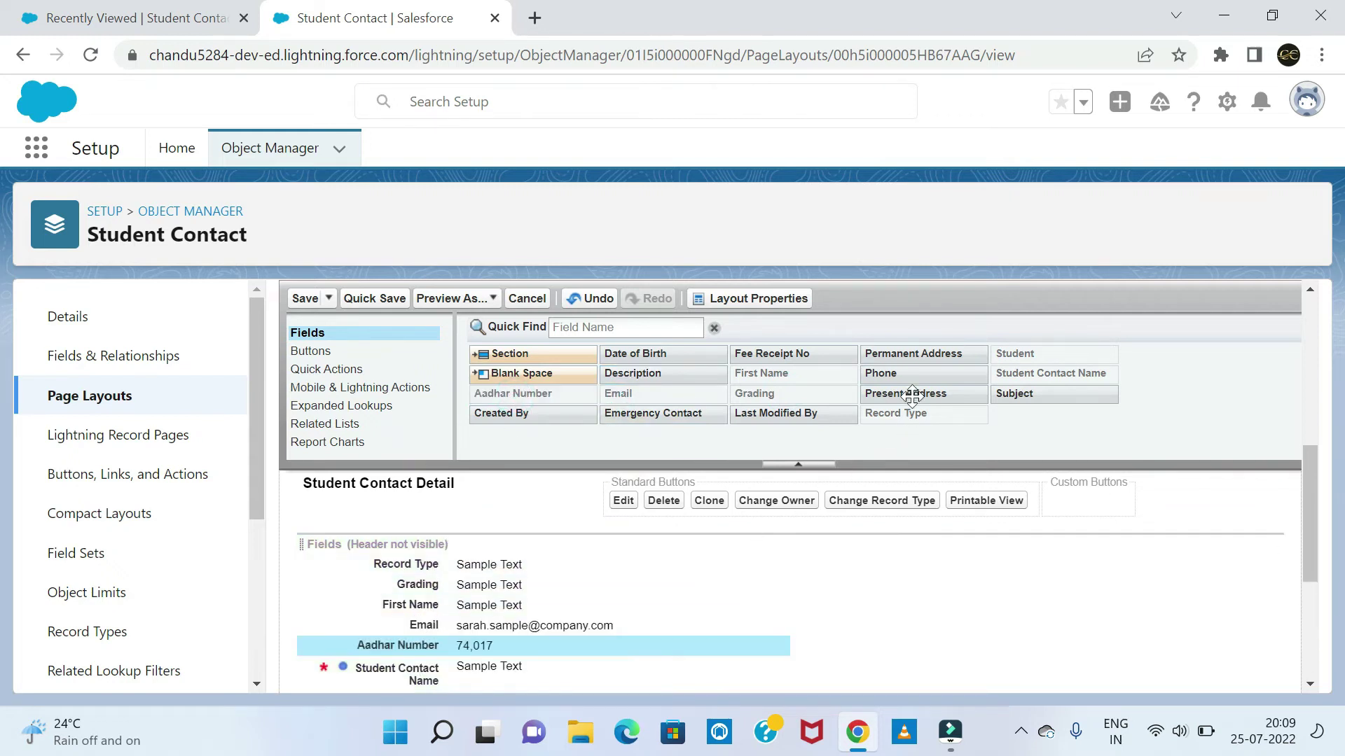
Step: Add the Phone field below Aadhar Number and place Present Address between Student Contact Name and Student
drag(903, 375, 448, 662)
scroll(774, 559, up, 3)
drag(921, 395, 387, 608)
drag(488, 613, 490, 669)
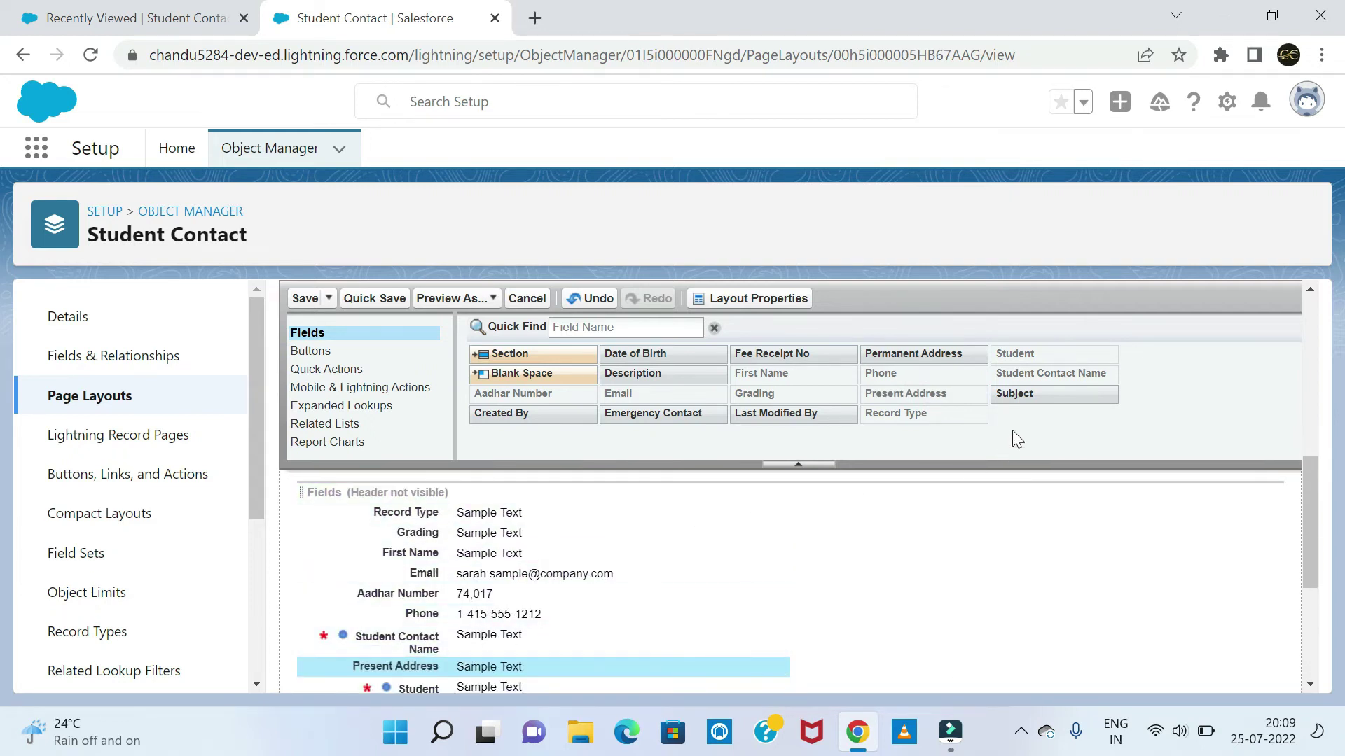
Step: Add the Subject, Permanent Address, Fee Receipt No, Emergency Contact, Date of Birth and Description fields to the layout's detail section
drag(1036, 397, 630, 669)
drag(915, 353, 425, 611)
drag(770, 353, 329, 683)
drag(673, 418, 434, 644)
drag(654, 352, 375, 638)
drag(647, 374, 420, 650)
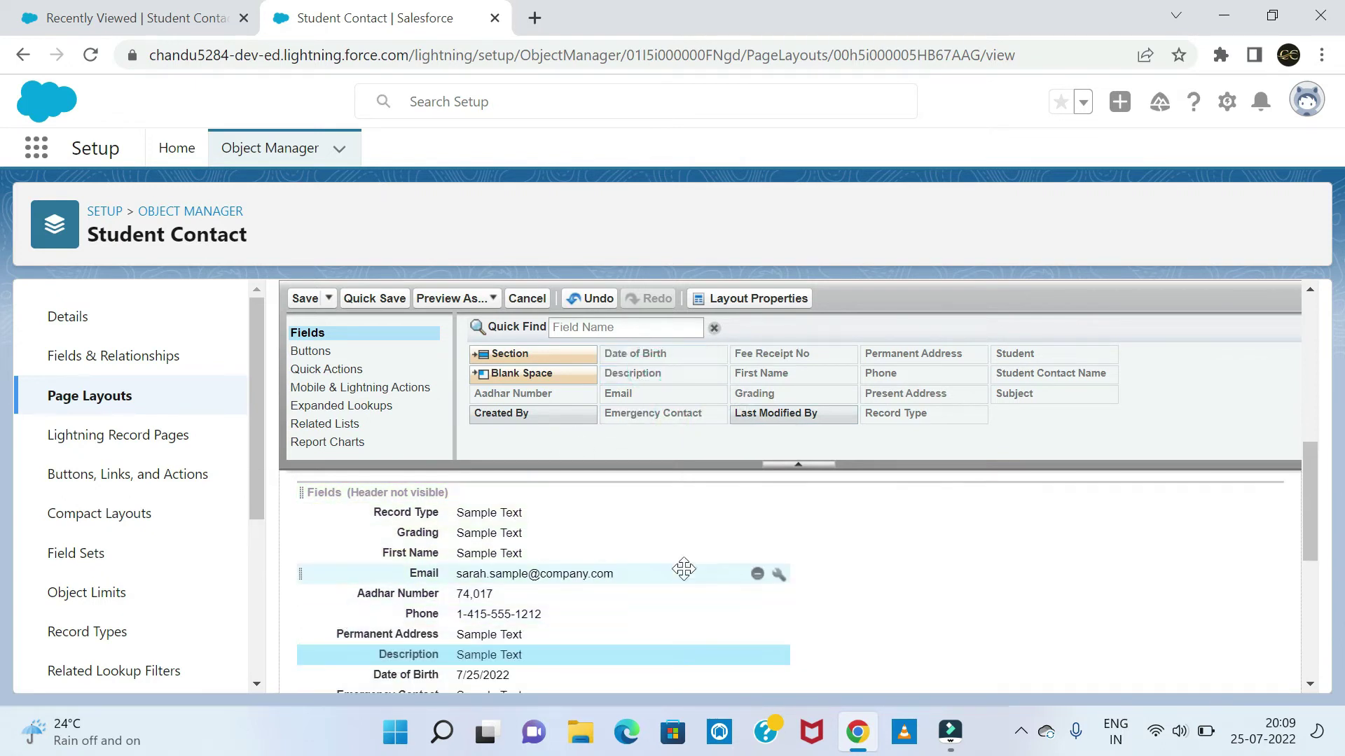
Step: Move First Name to the start of the detail fields and Phone and Email above Grading, and save the NON IT Department layout
scroll(600, 595, down, 3)
scroll(620, 551, up, 3)
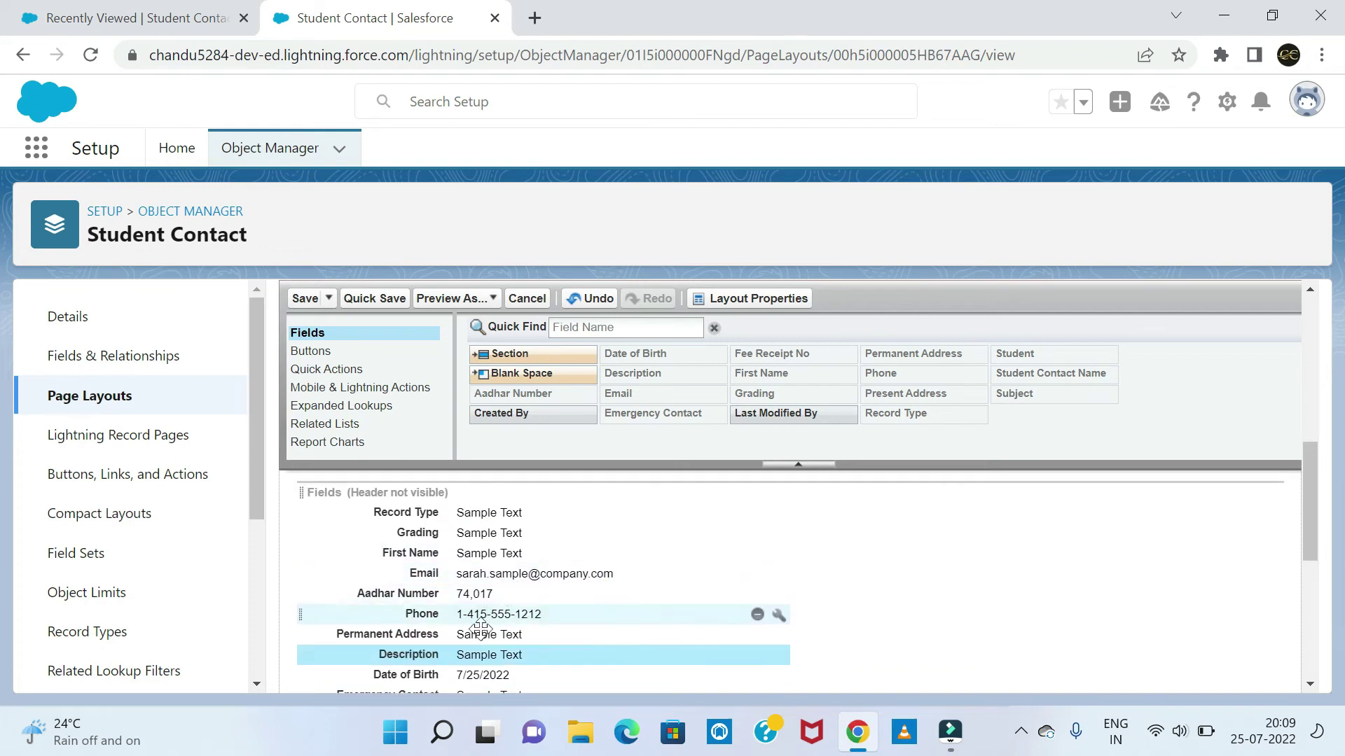
scroll(468, 671, down, 3)
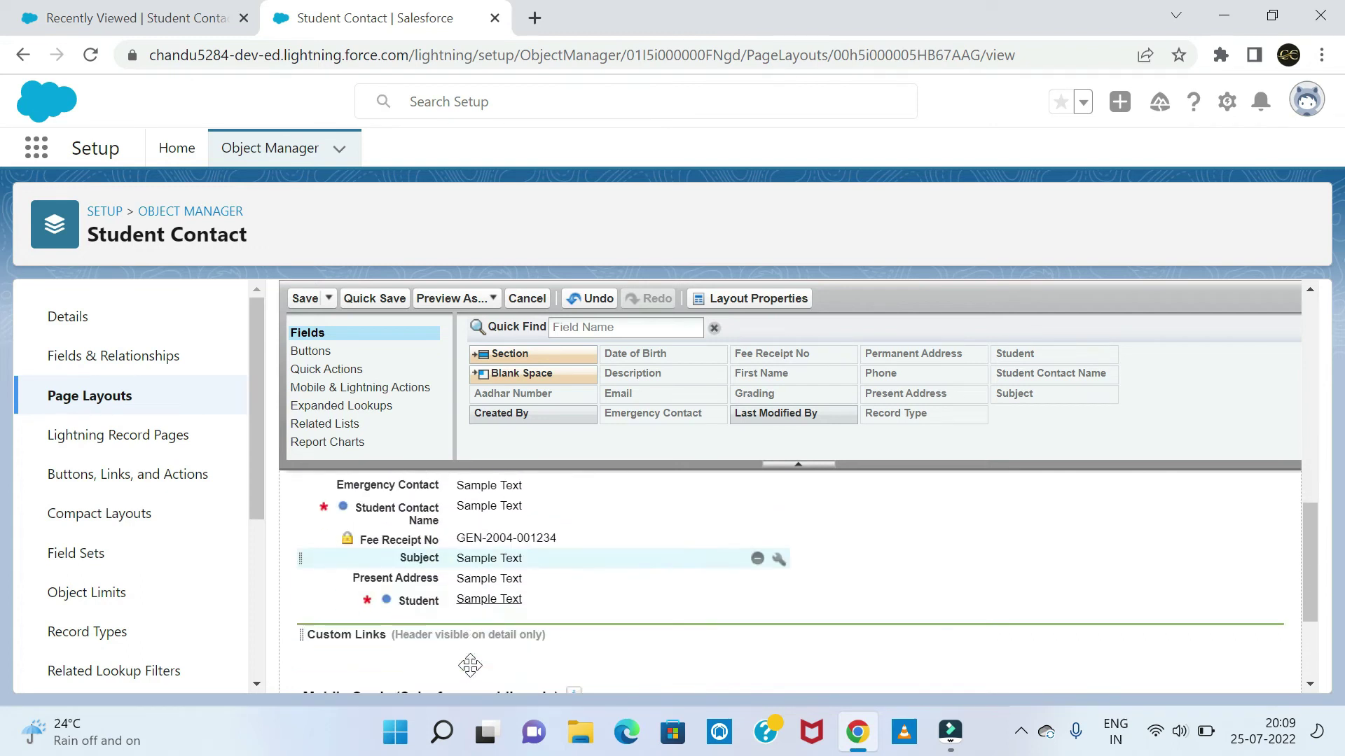
scroll(474, 660, up, 3)
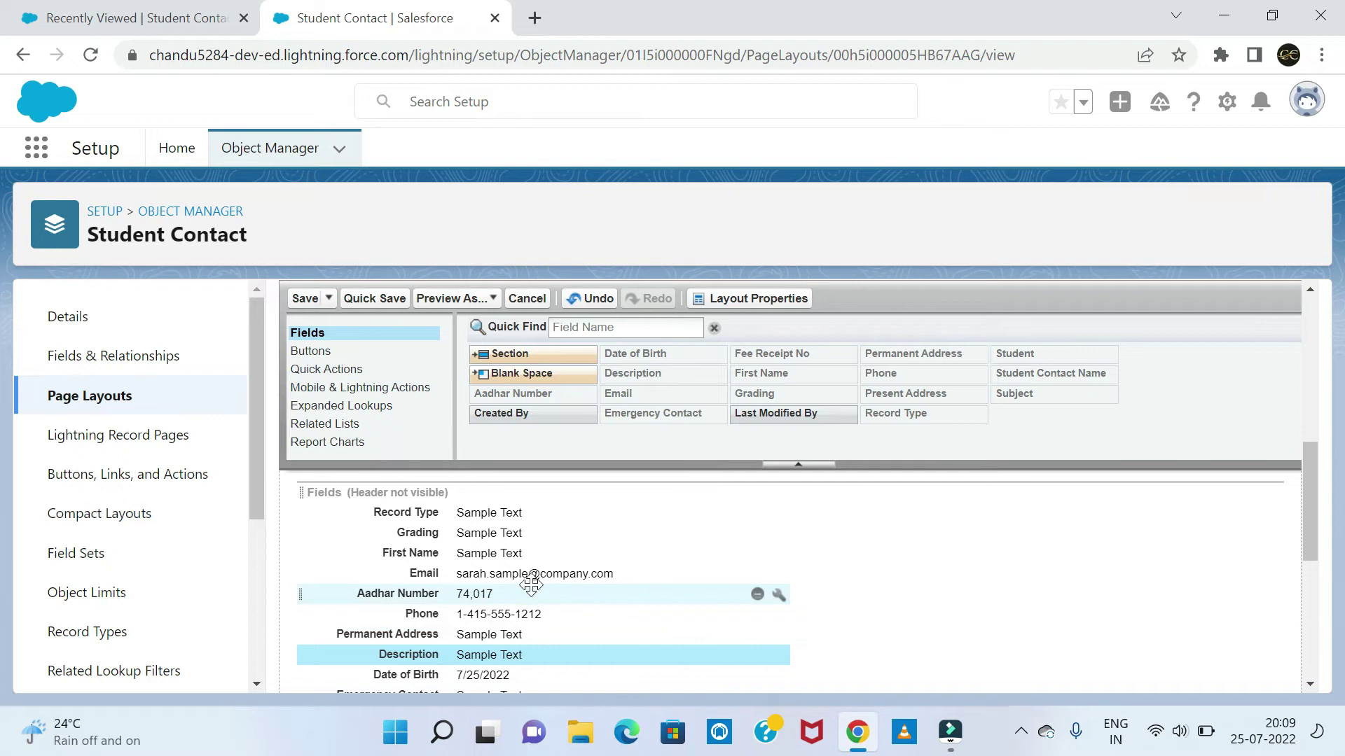
drag(481, 555, 482, 508)
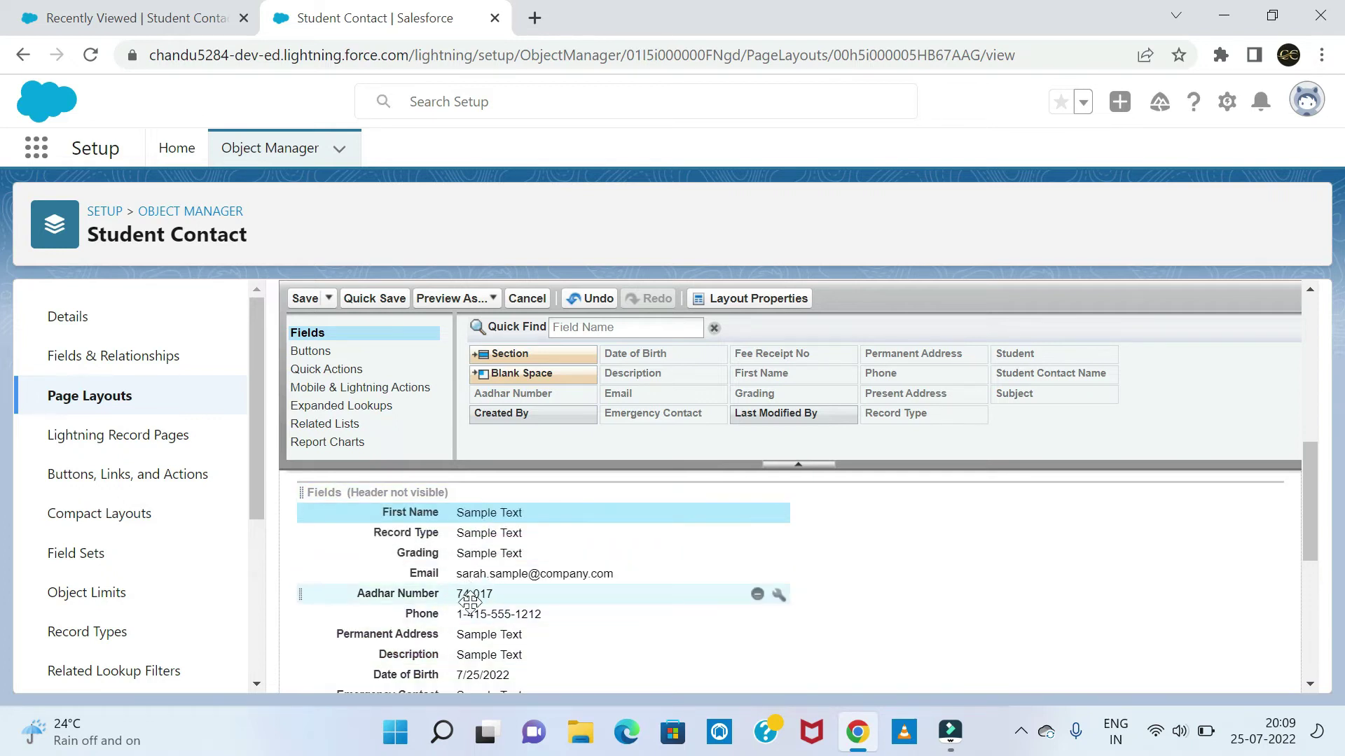
drag(474, 614, 483, 560)
scroll(491, 631, down, 1)
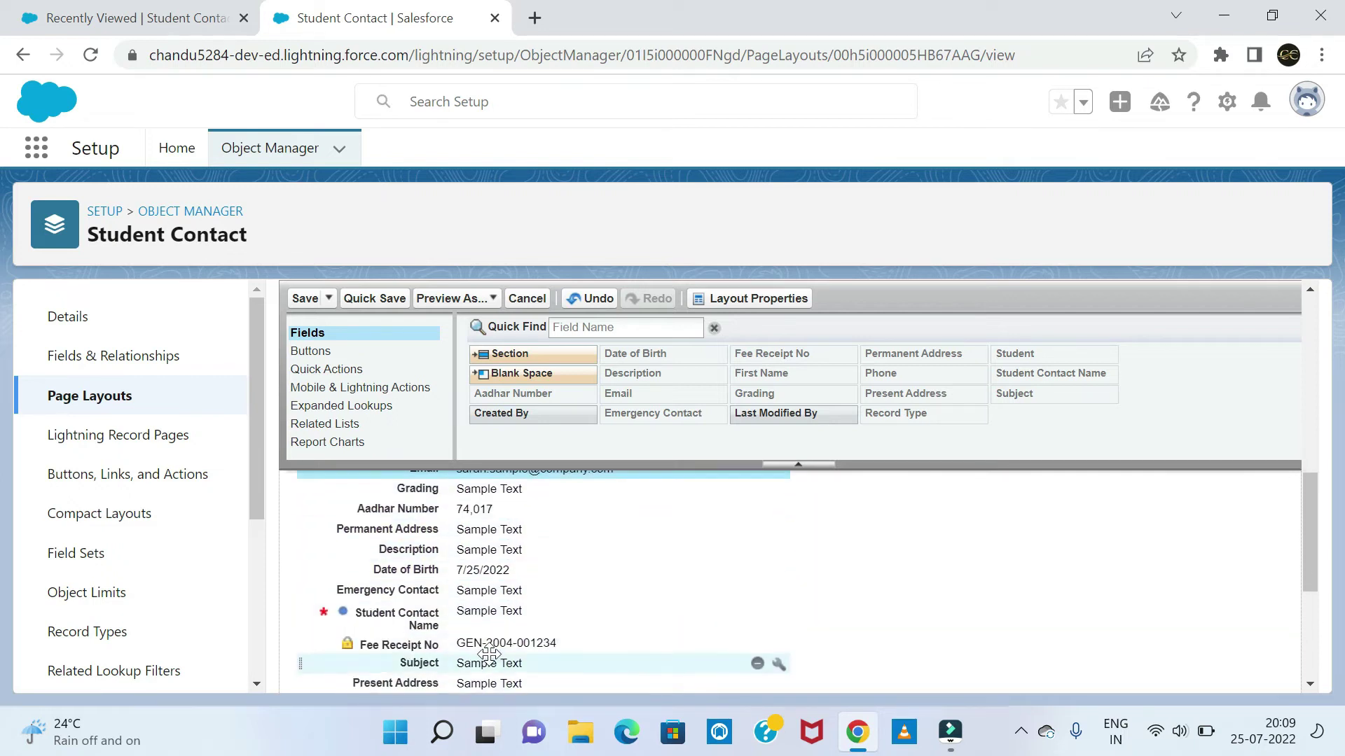
scroll(555, 648, down, 3)
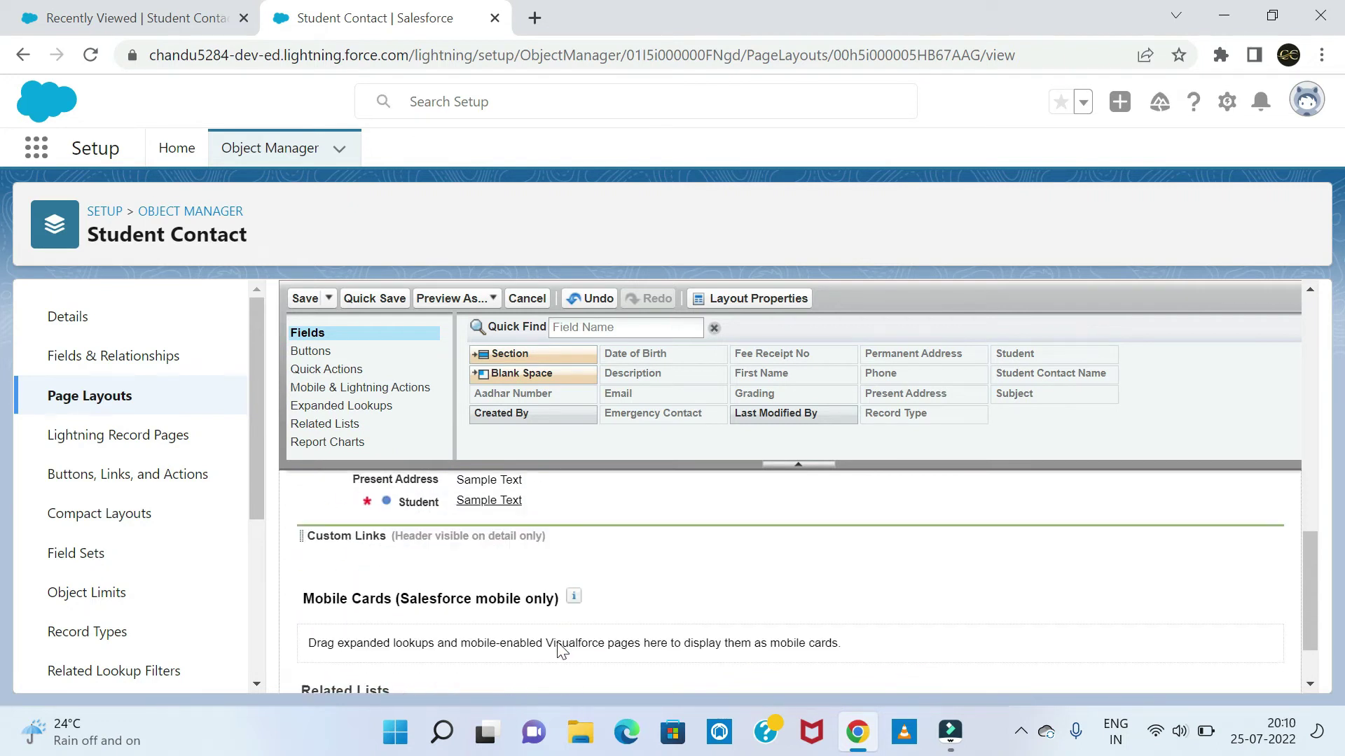
scroll(556, 648, up, 3)
scroll(560, 650, up, 3)
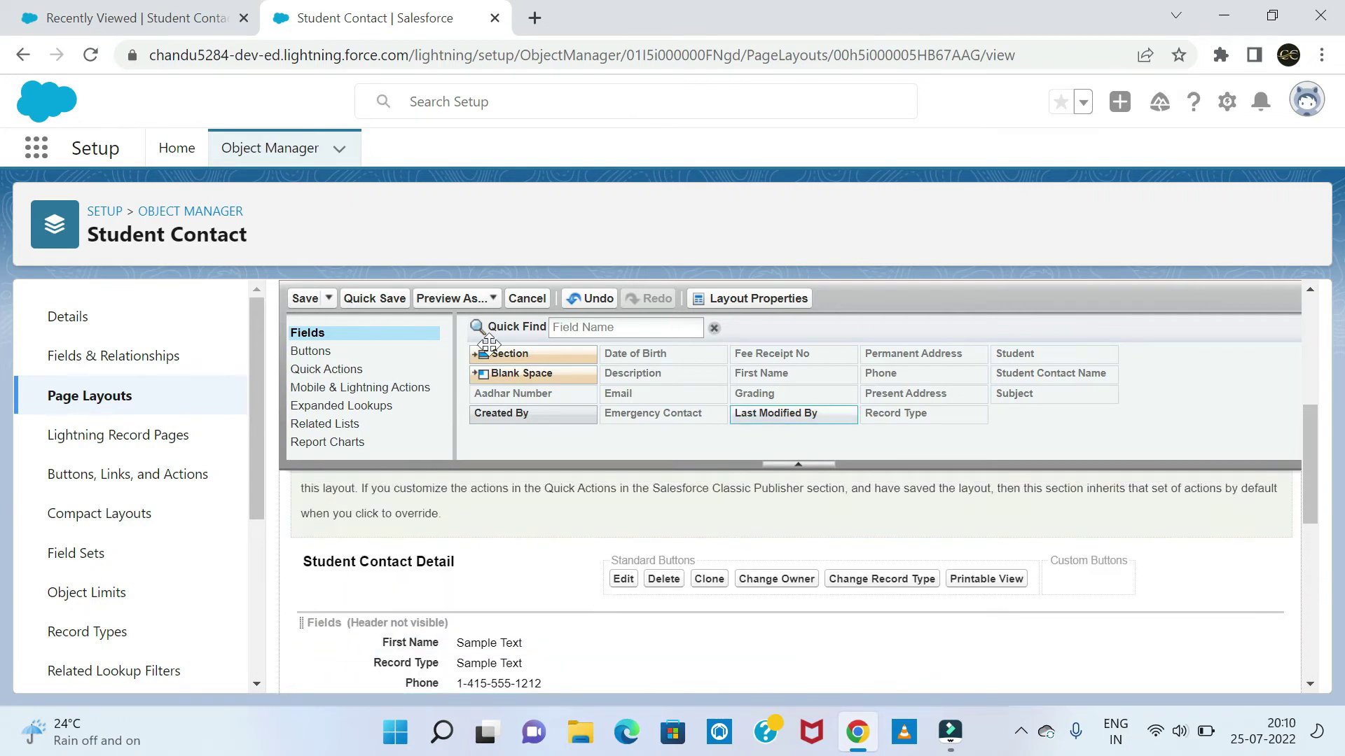
click(305, 300)
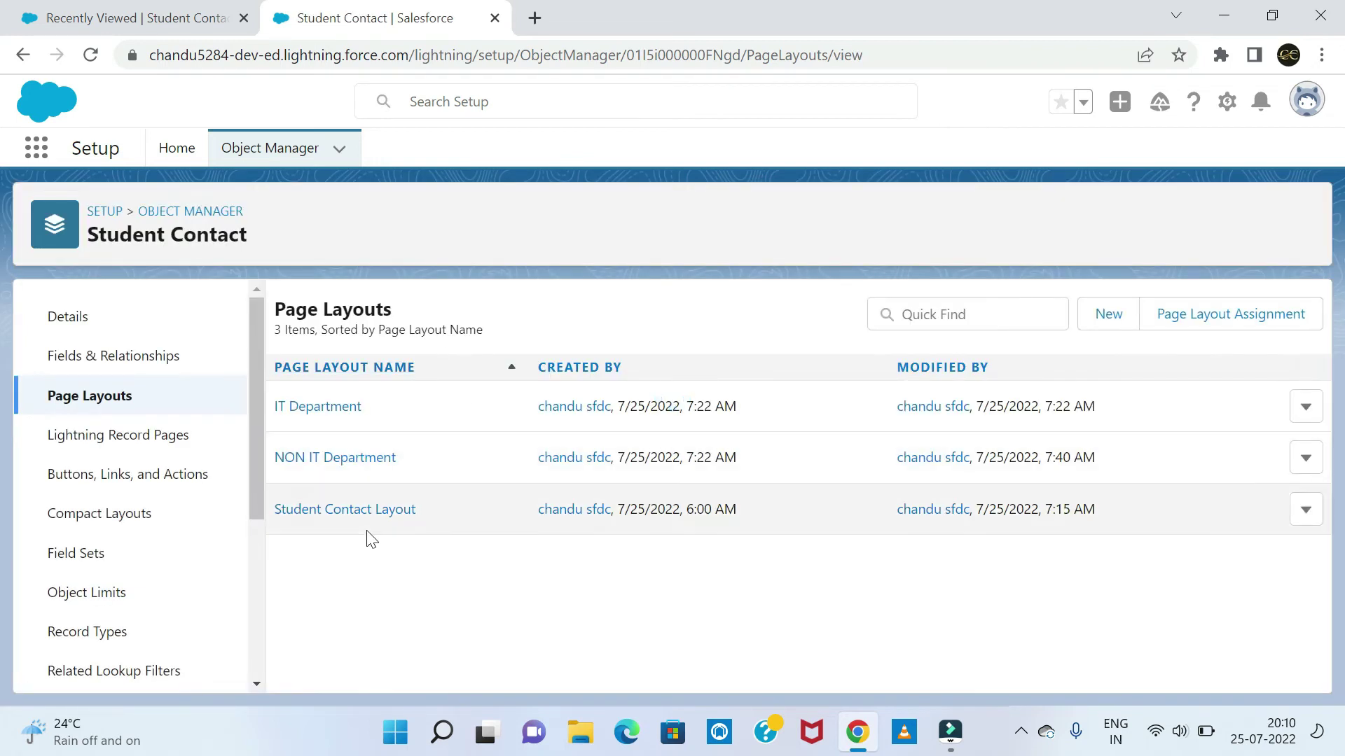
Step: Check the saved NON IT Department layout, and open the IT Department page layout for editing
click(343, 463)
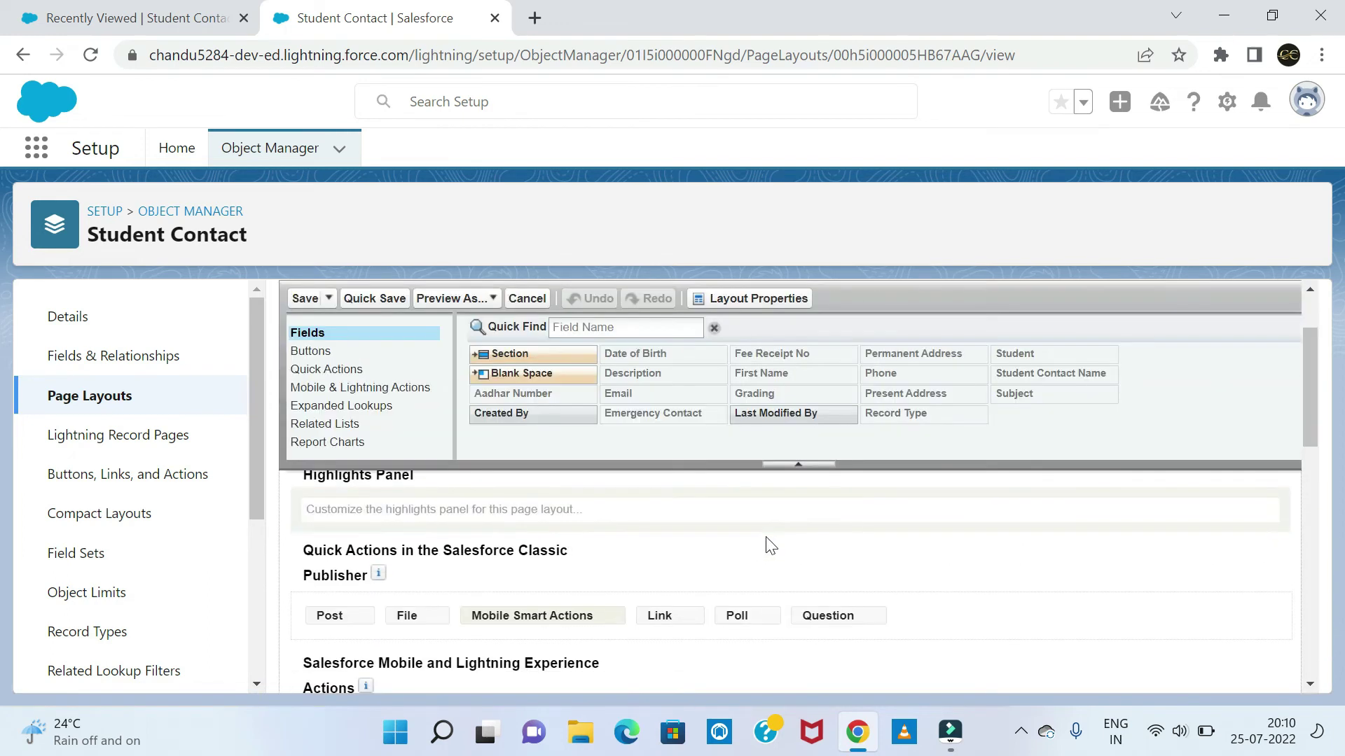
click(102, 397)
click(327, 412)
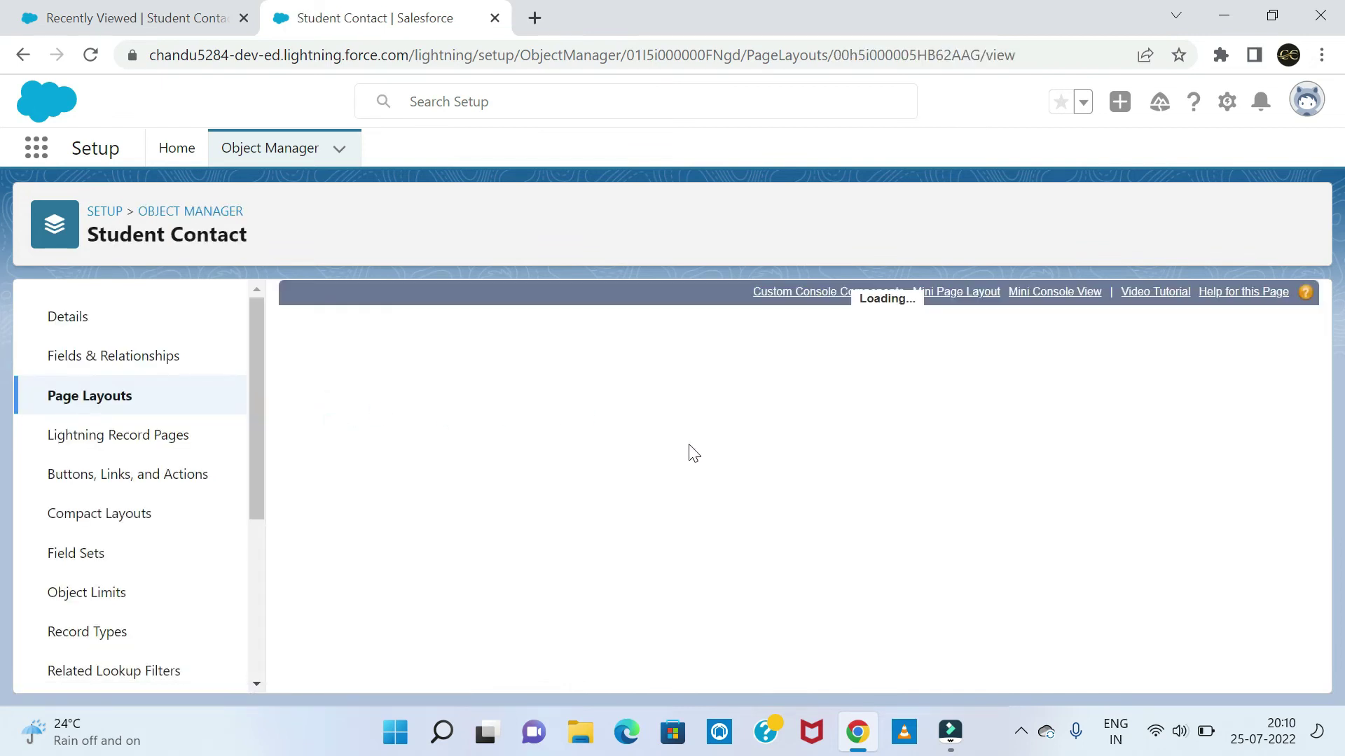
scroll(763, 503, down, 2)
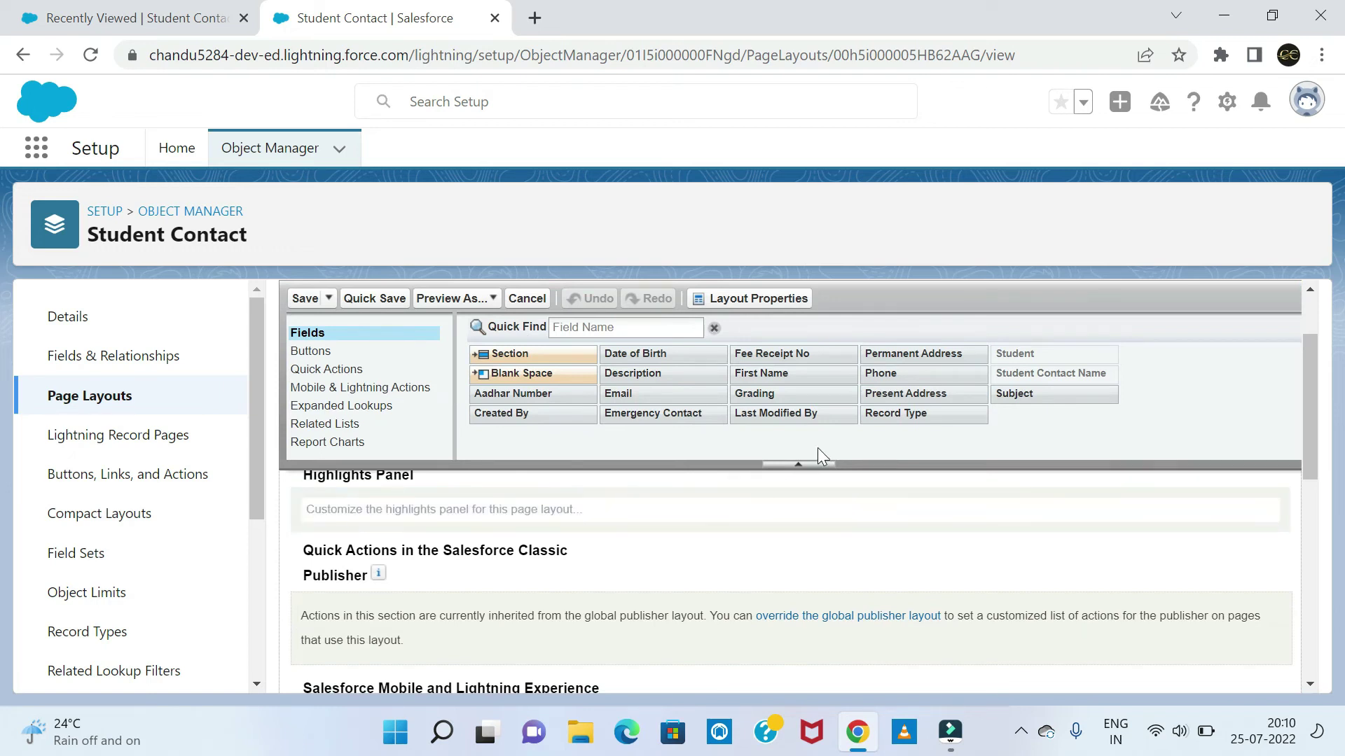
Step: Add the Record Type, Description, Subject, Grading and Aadhar Number fields to the detail section of the IT Department layout
drag(905, 413, 334, 592)
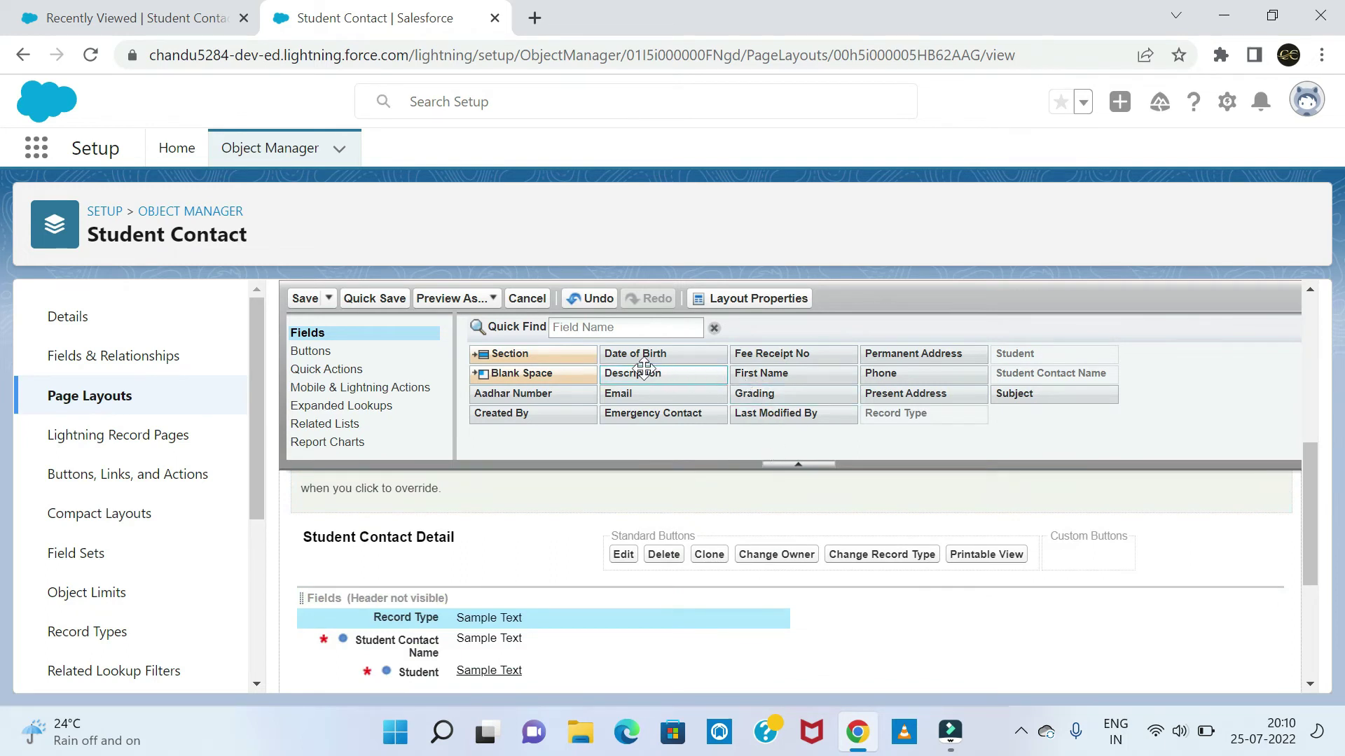
drag(639, 376, 378, 666)
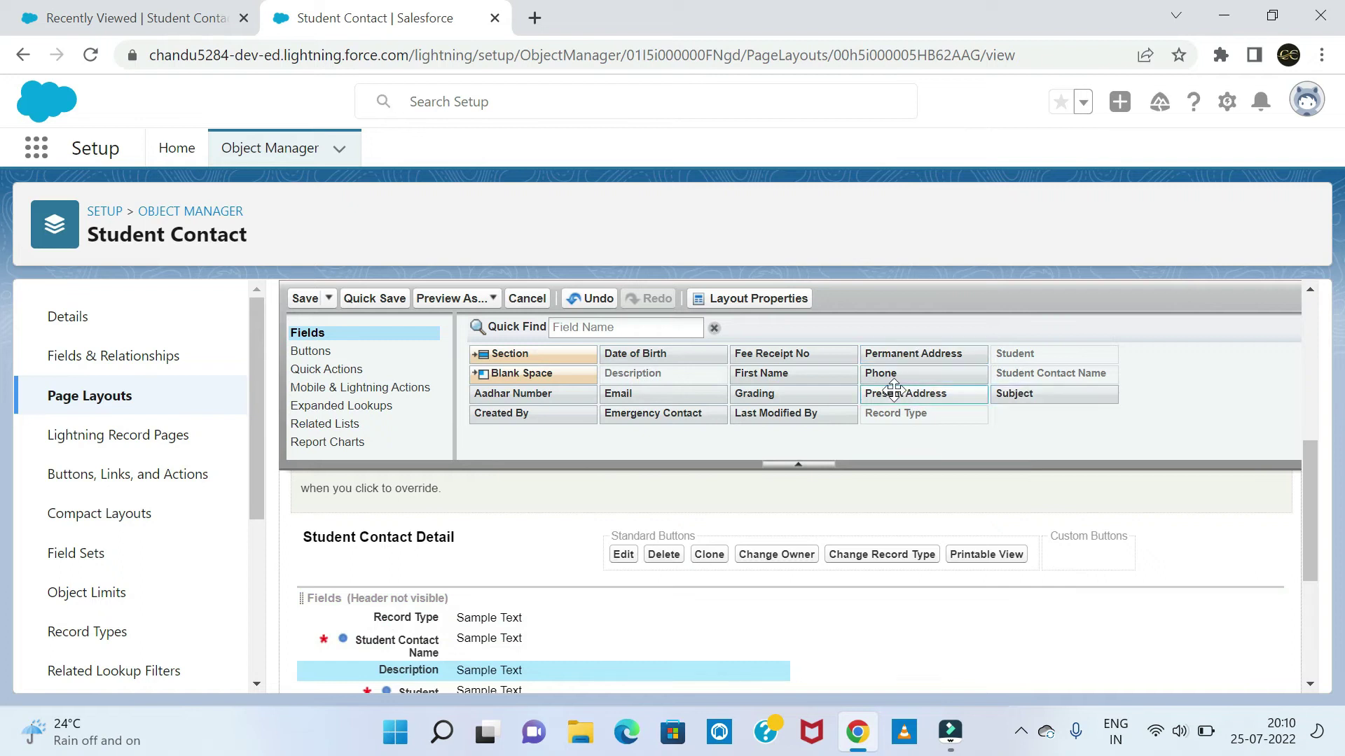
drag(1009, 393, 331, 671)
drag(751, 394, 423, 655)
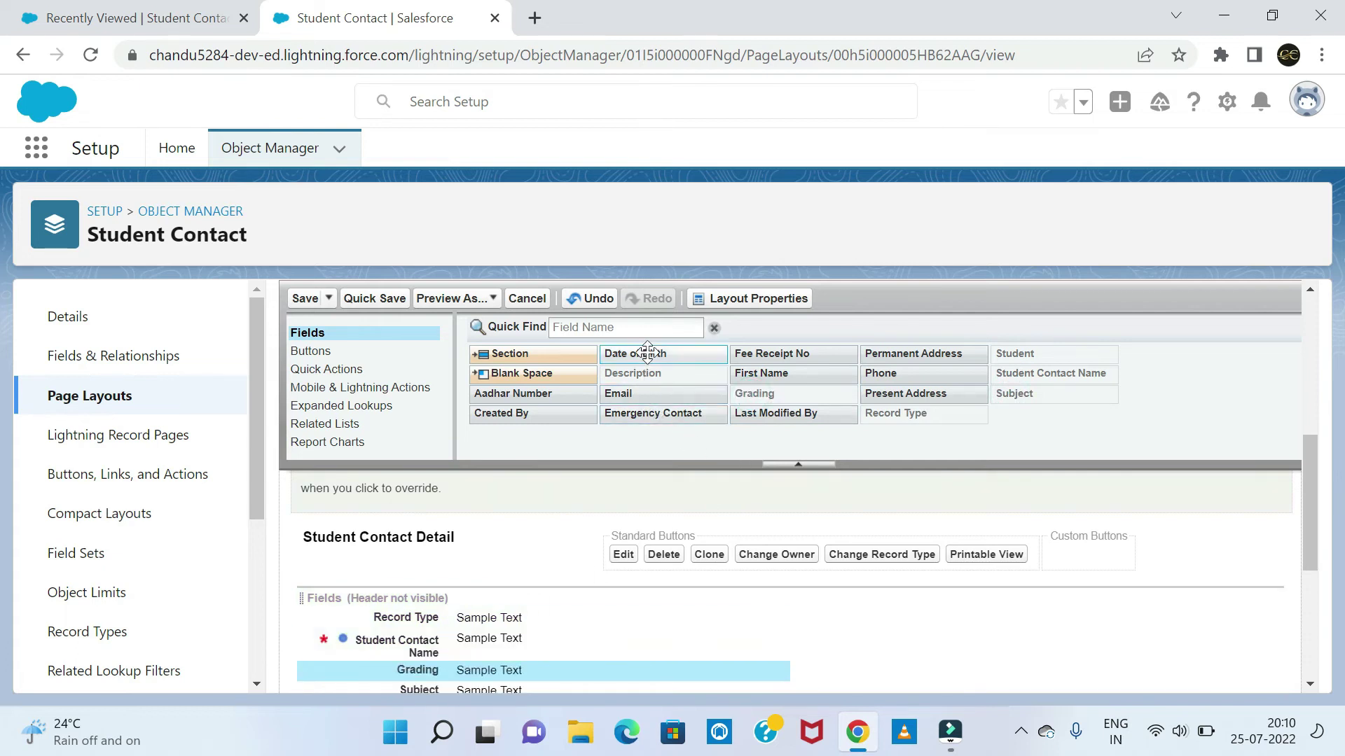
drag(546, 396, 448, 655)
scroll(677, 575, down, 2)
scroll(525, 579, up, 1)
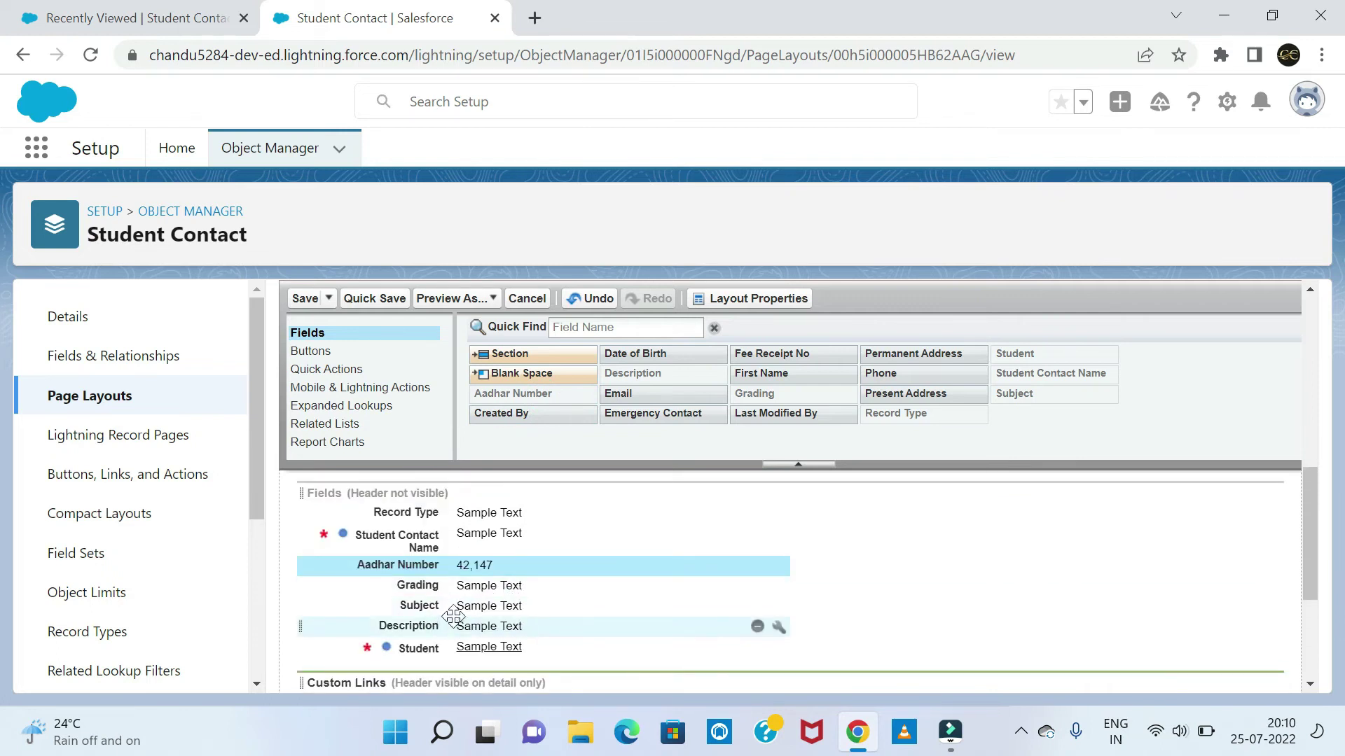
click(451, 567)
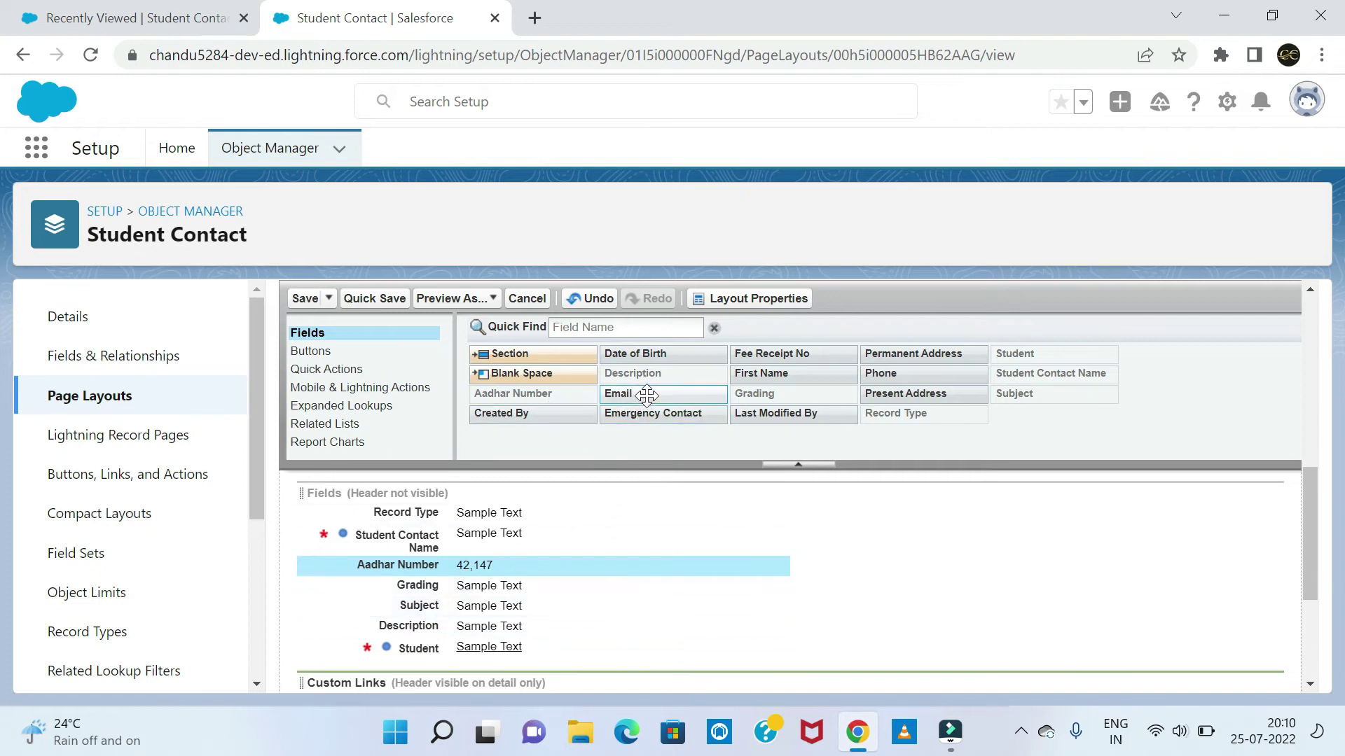
Step: Add First Name to the detail fields, move Record Type and Subject further up, and save the IT Department layout
drag(781, 384, 381, 509)
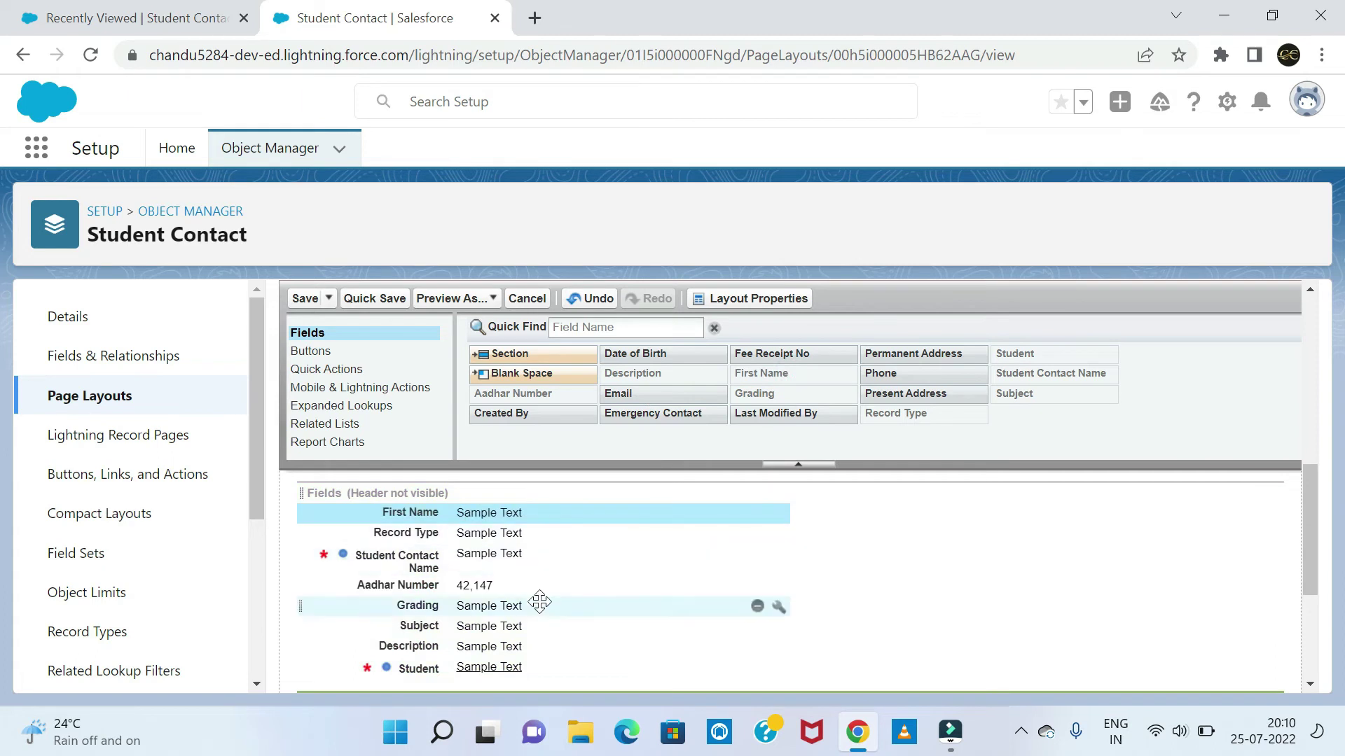
drag(462, 536, 460, 510)
drag(463, 630, 465, 541)
click(306, 299)
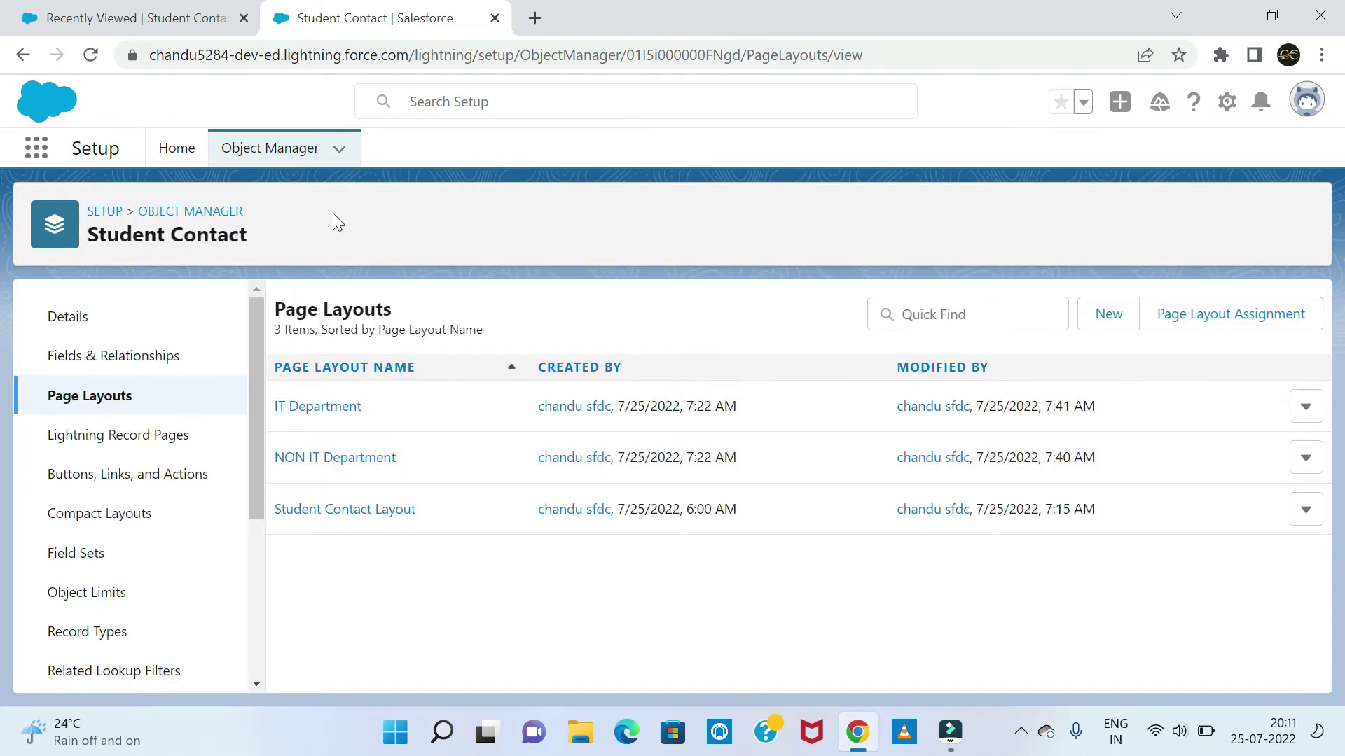
Step: Open the Student Contacts list from the full list of apps and items
click(33, 155)
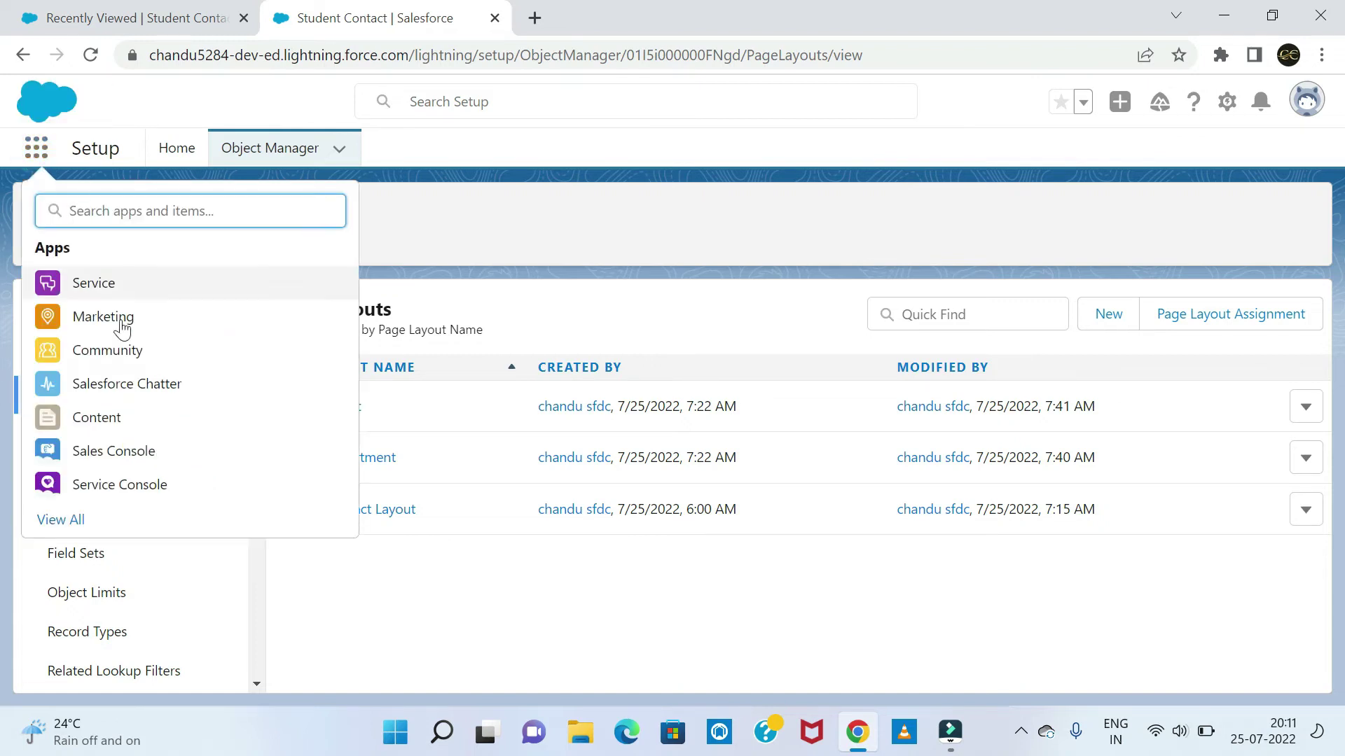
click(58, 522)
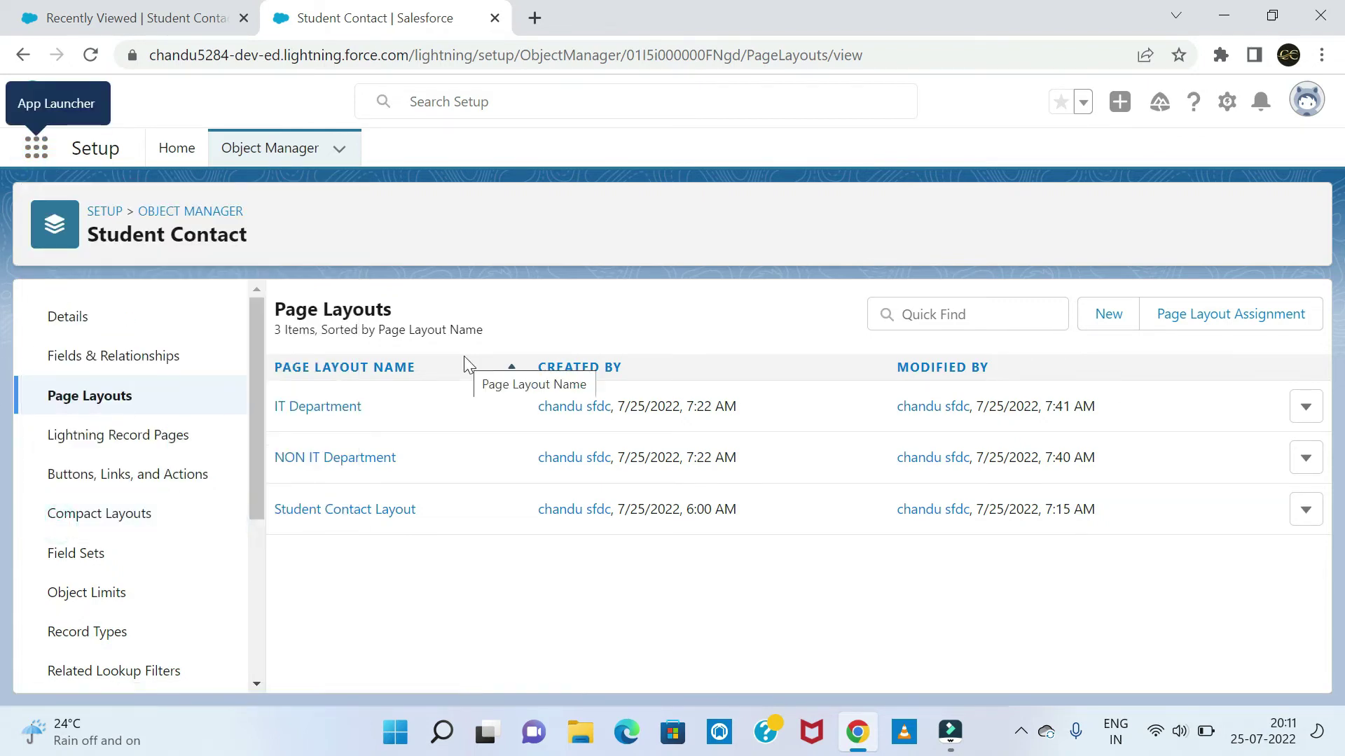
scroll(494, 477, down, 15)
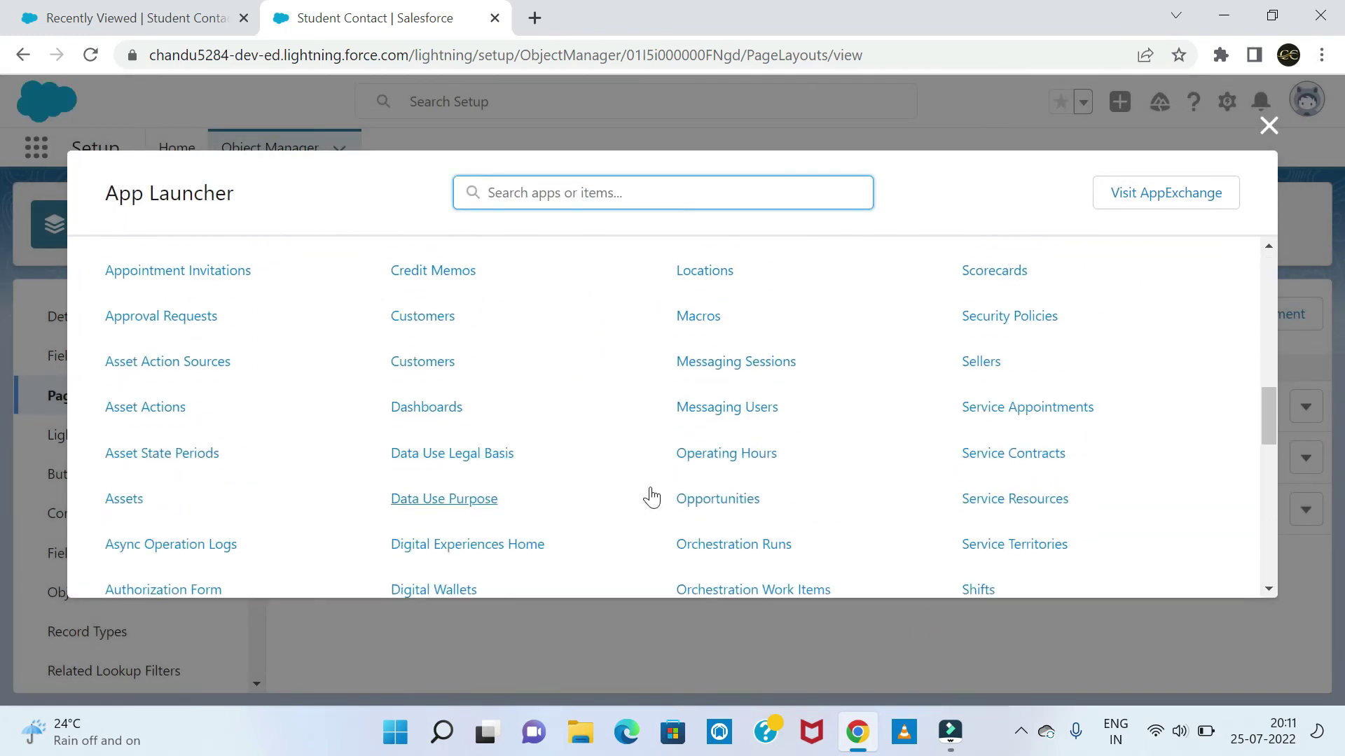
scroll(1035, 445, down, 2)
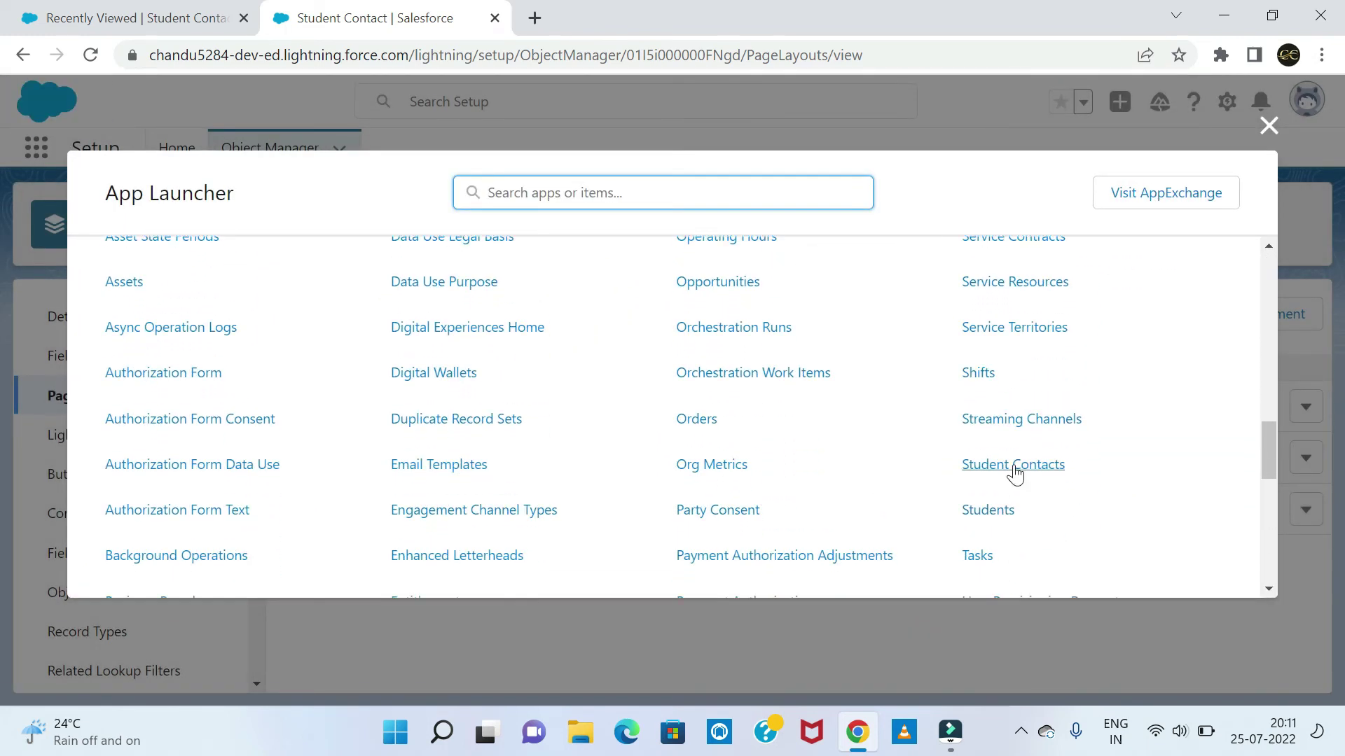
click(1017, 468)
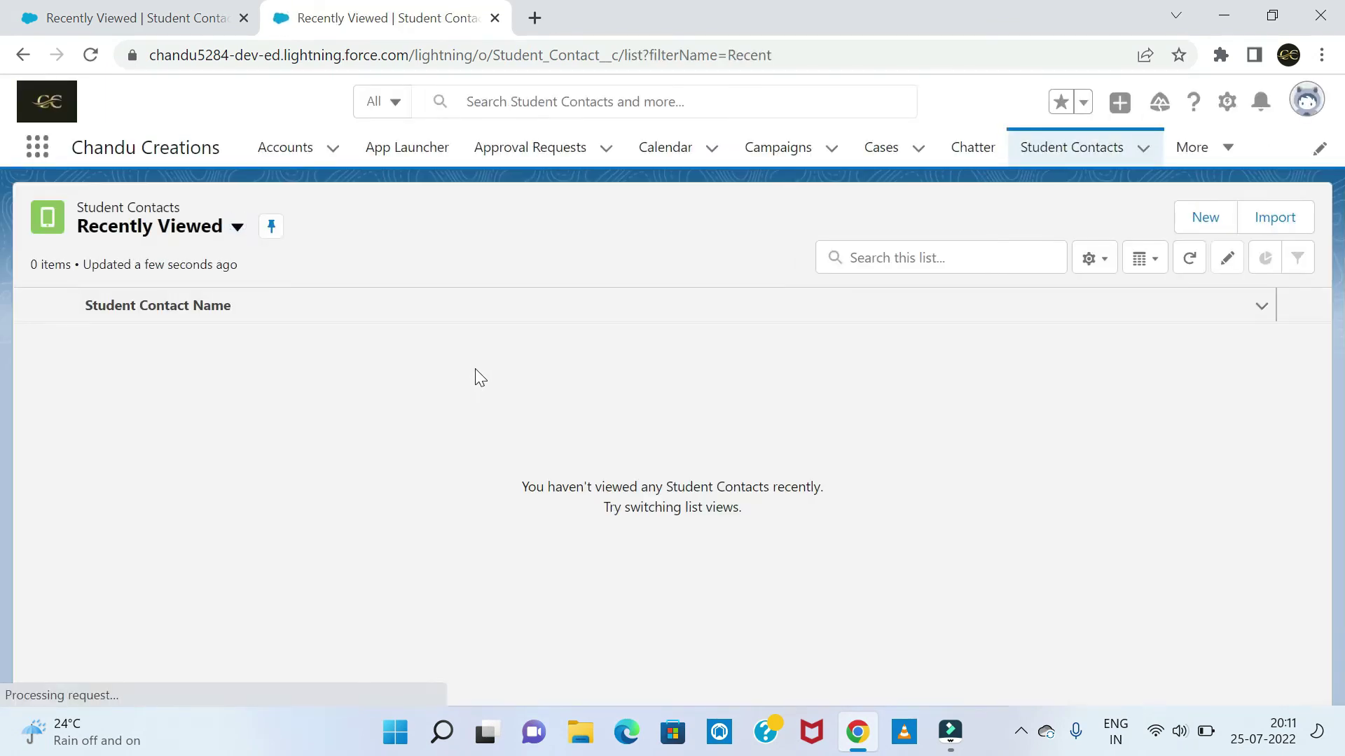
Step: Start a new Student Contact with the NON IT Department record type, examine the form's fields, and cancel it
click(1189, 222)
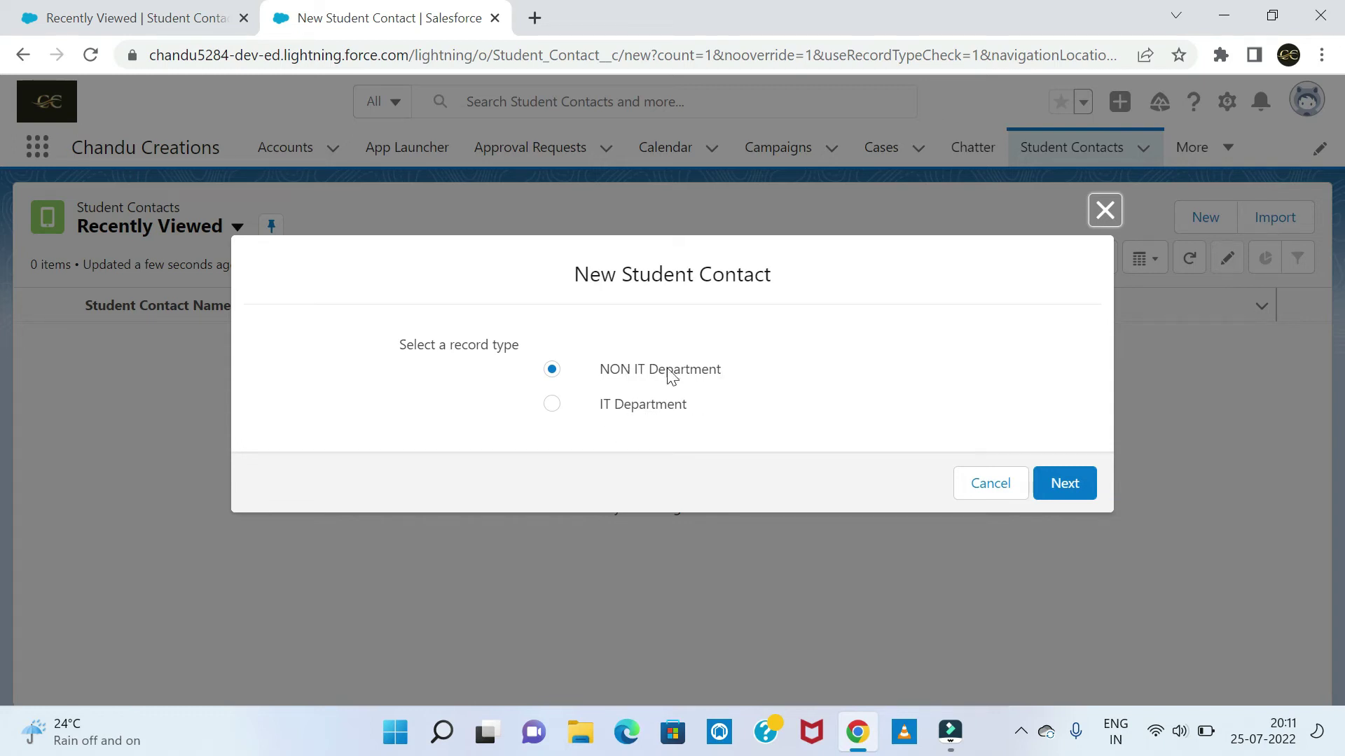
click(1071, 489)
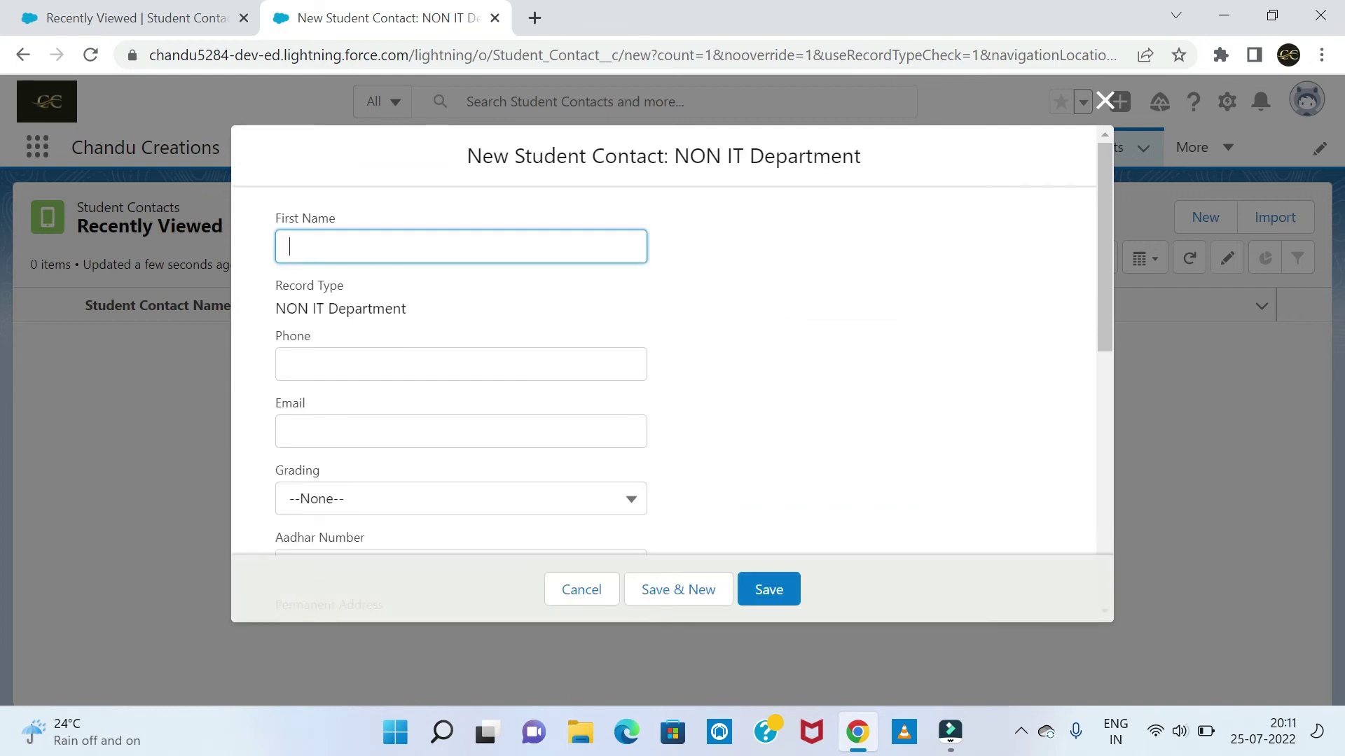
scroll(664, 371, down, 2)
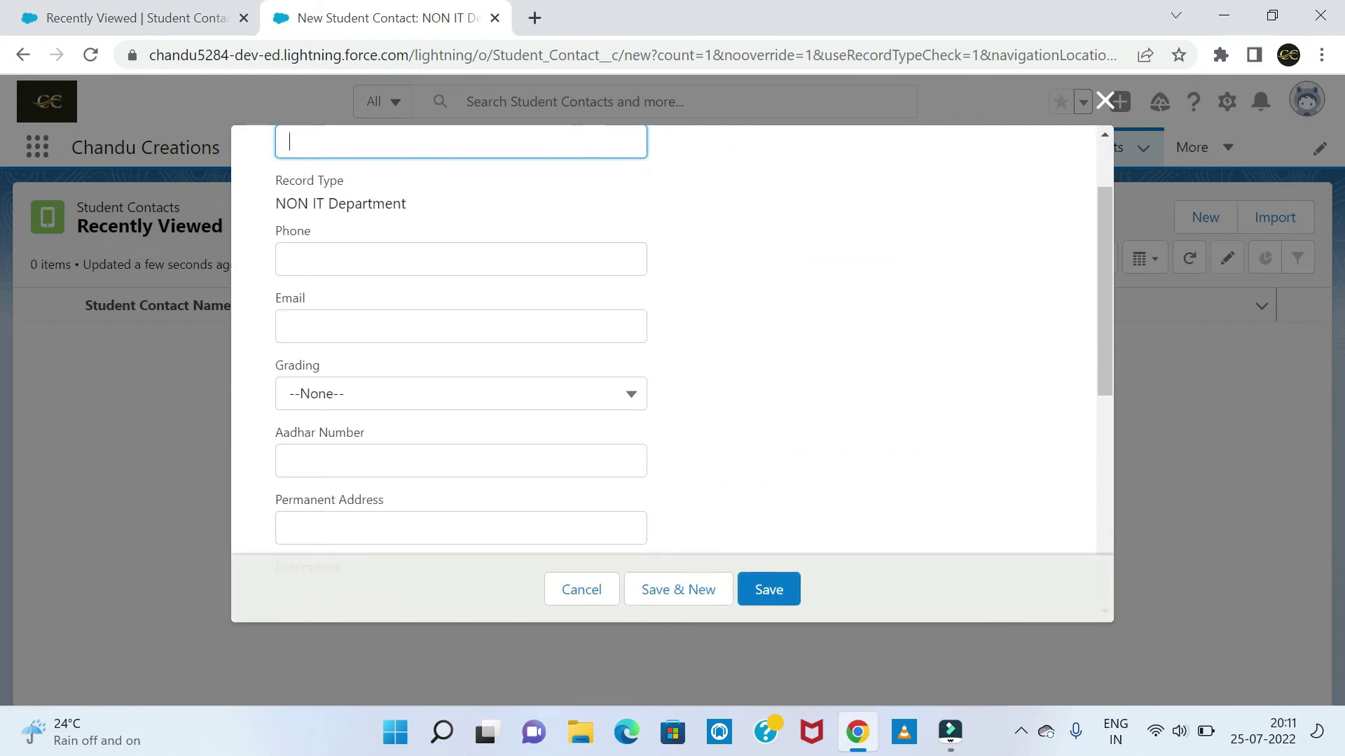
scroll(315, 353, down, 7)
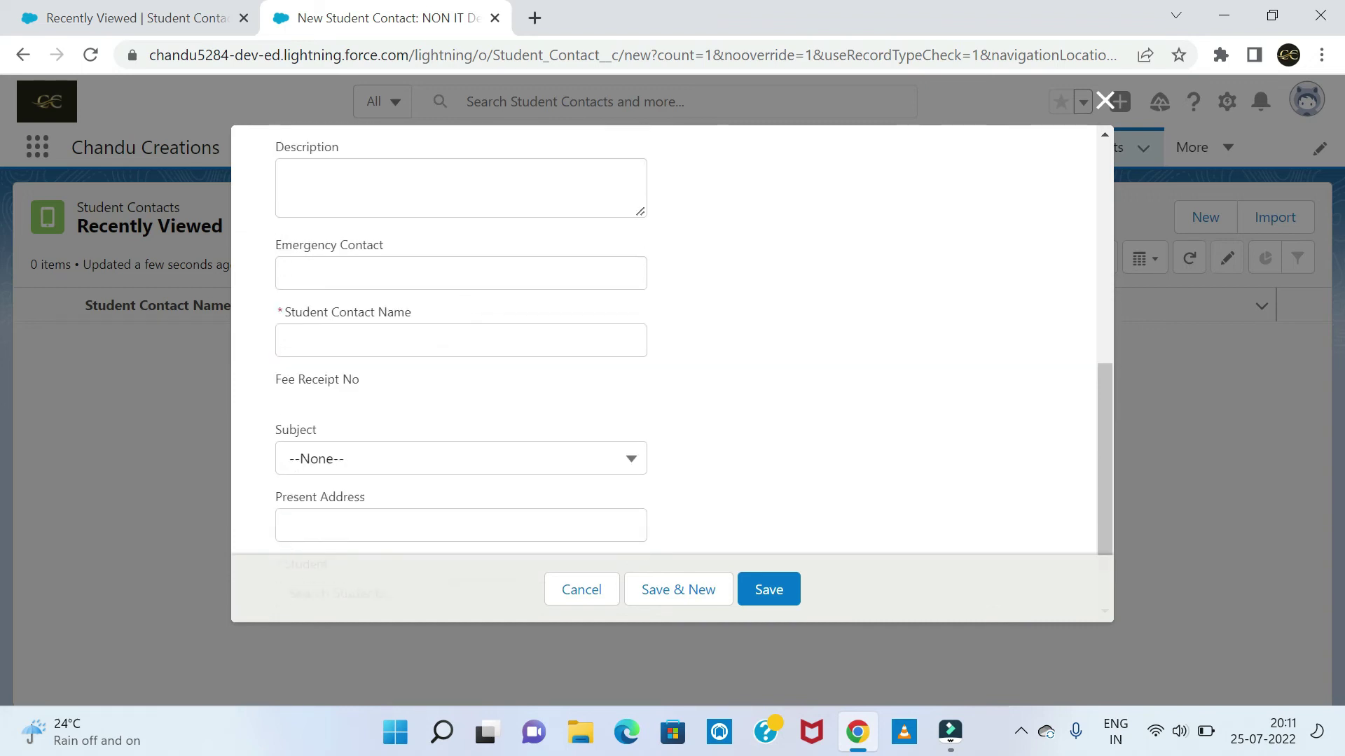
scroll(444, 507, up, 9)
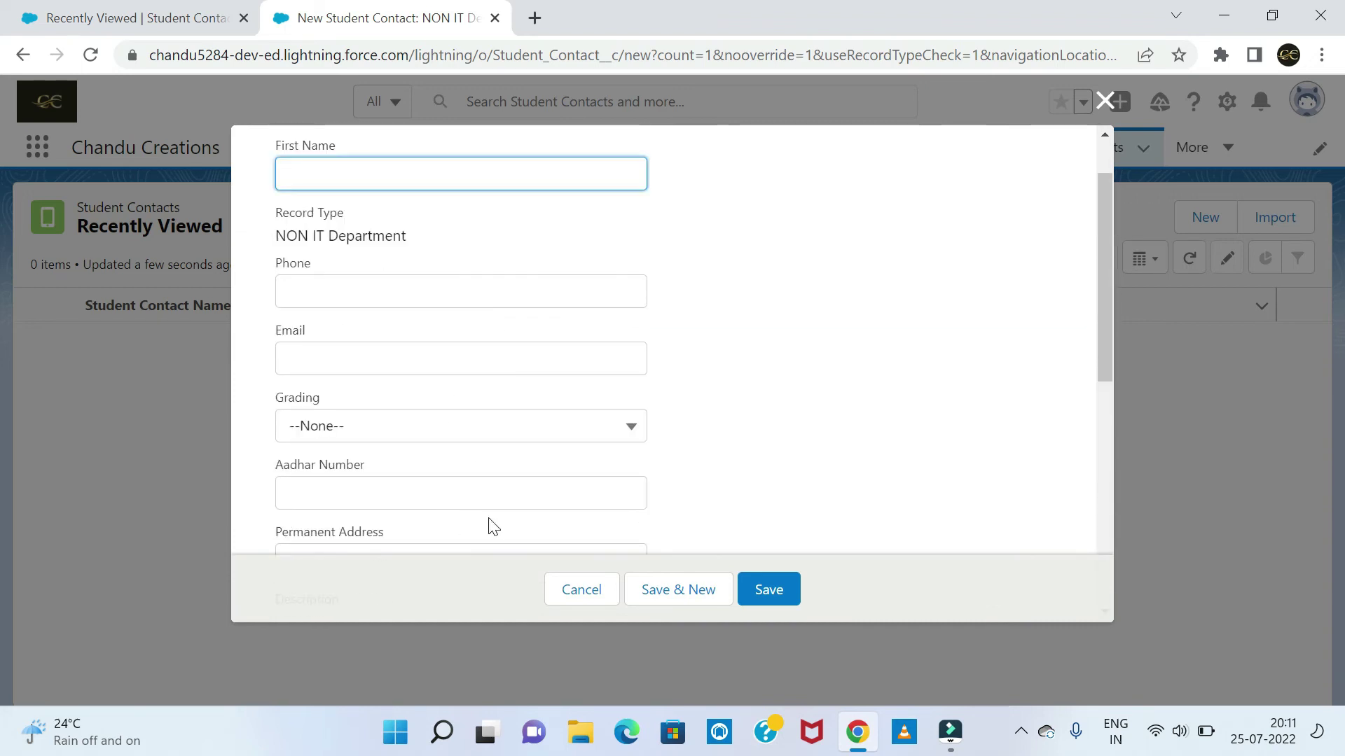
click(566, 595)
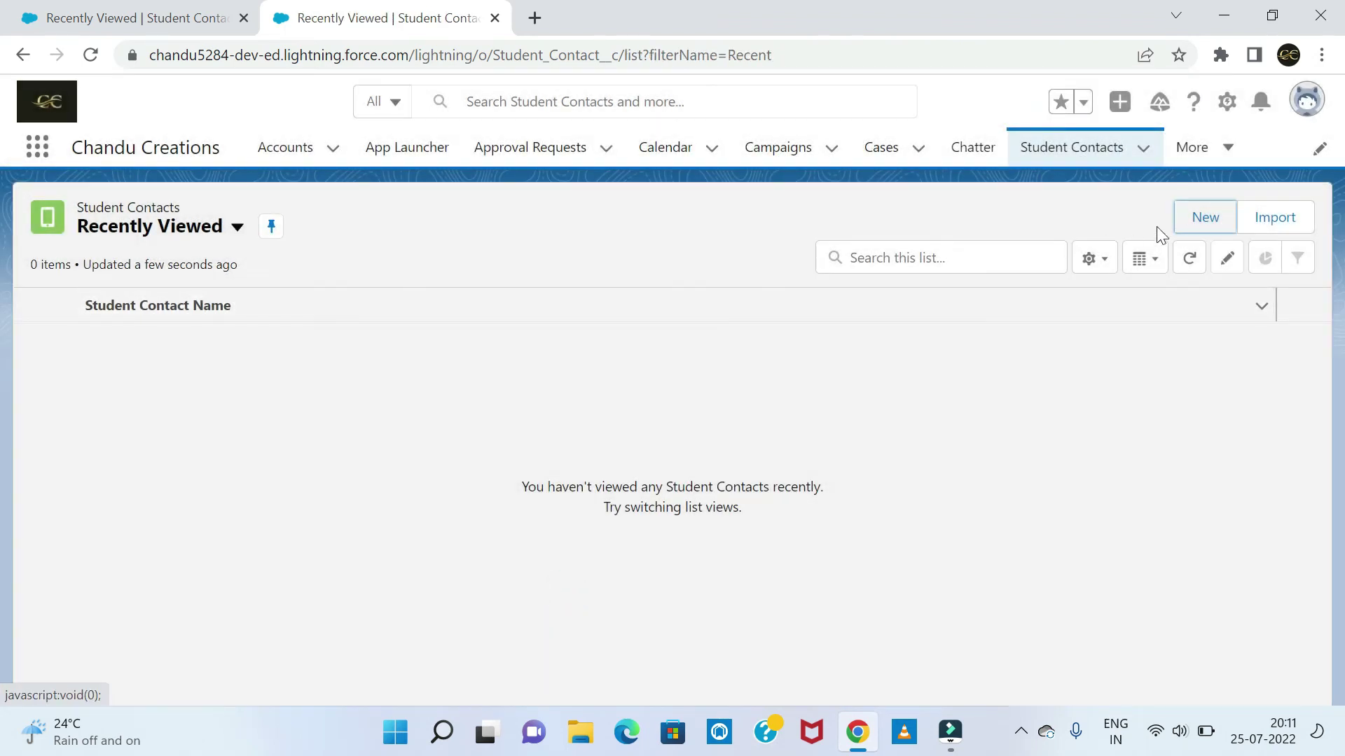
Step: Start a new Student Contact with the IT Department record type, examine the form's fields, and cancel it
click(1181, 220)
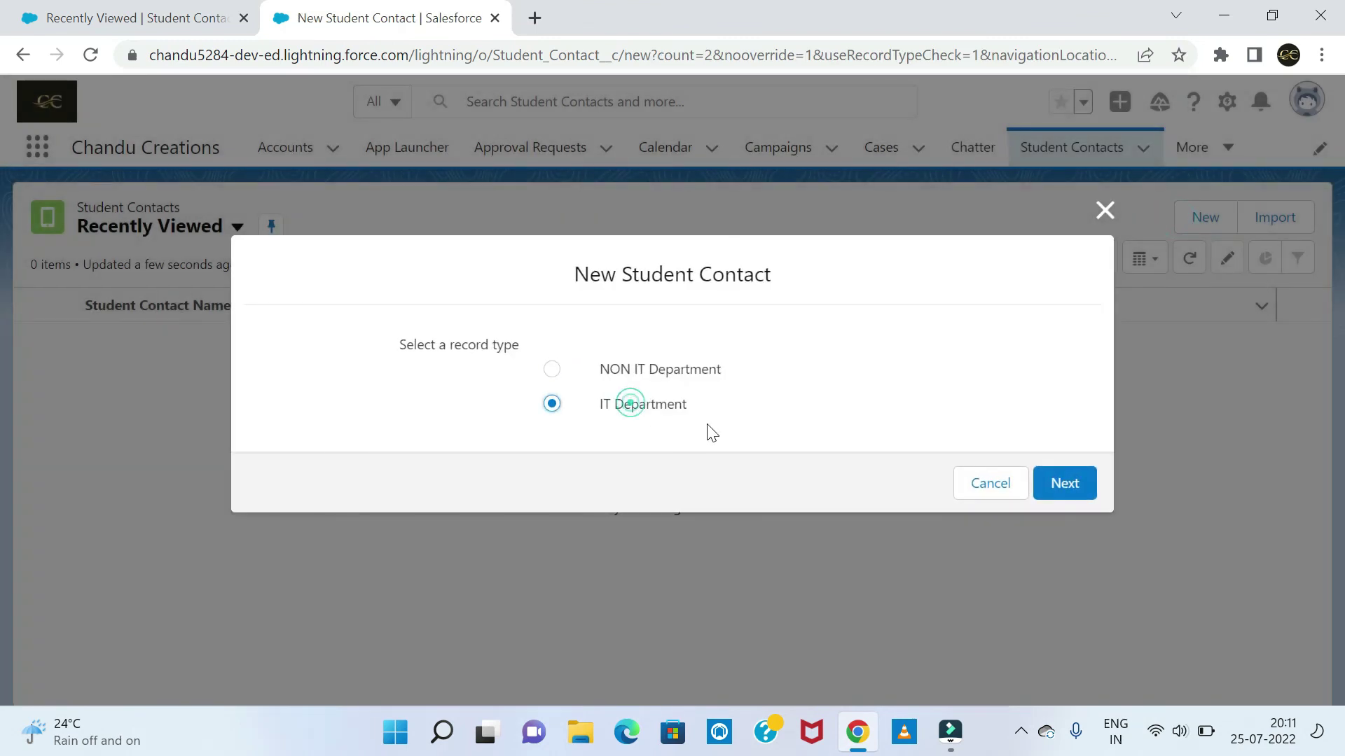
click(1063, 487)
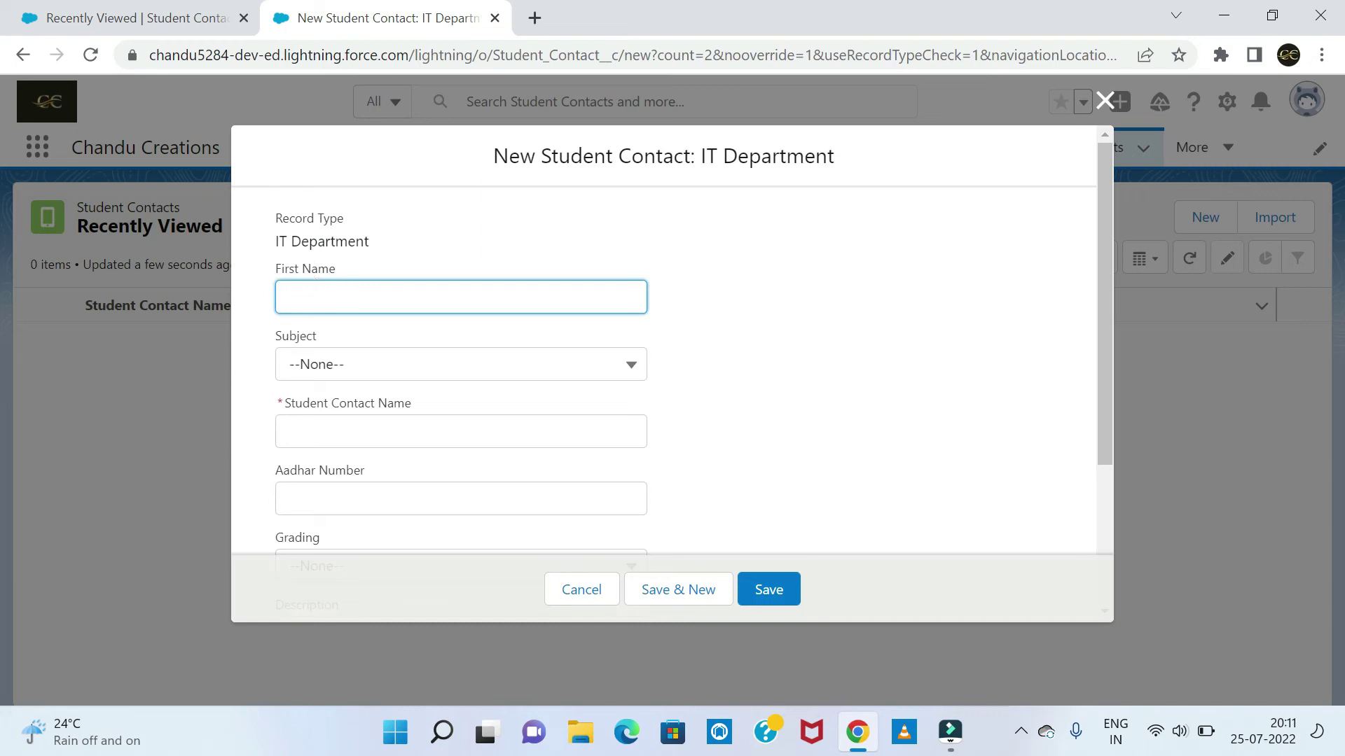
scroll(393, 372, down, 3)
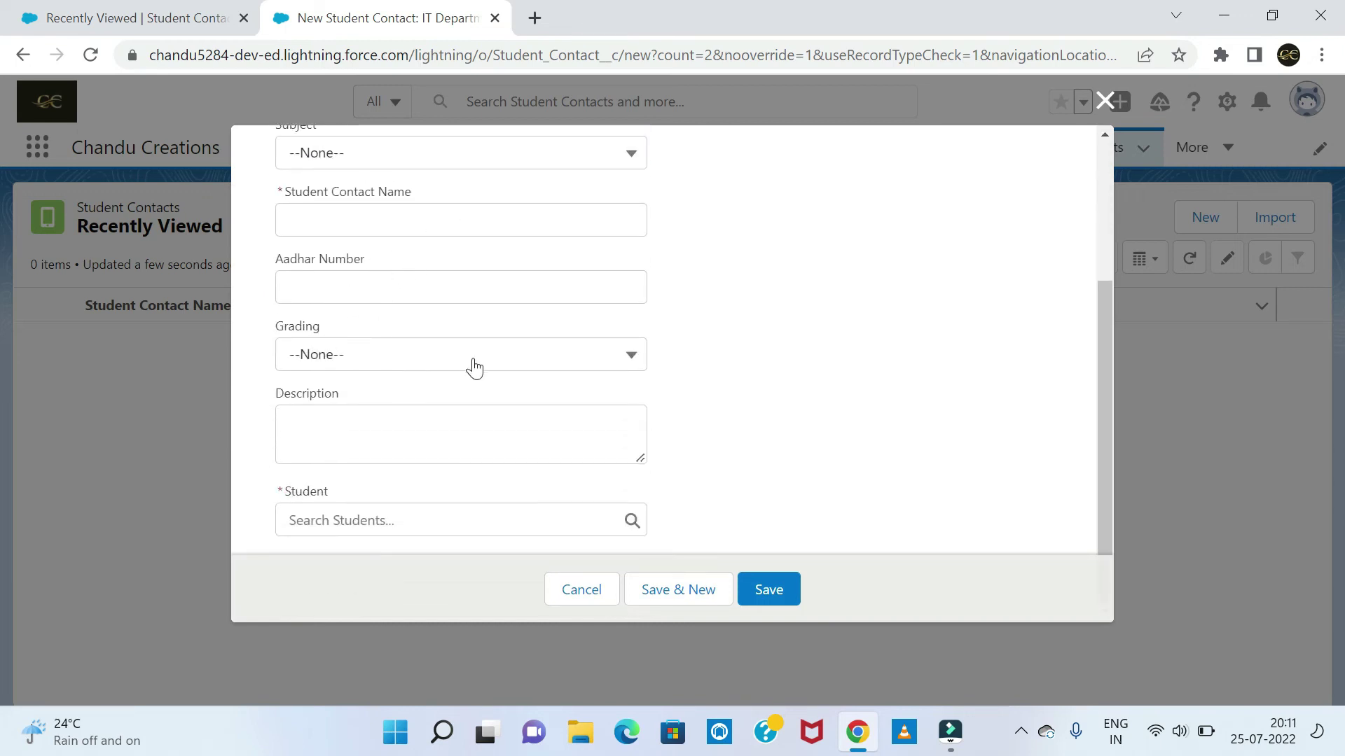
scroll(573, 339, up, 3)
scroll(609, 324, down, 3)
click(582, 590)
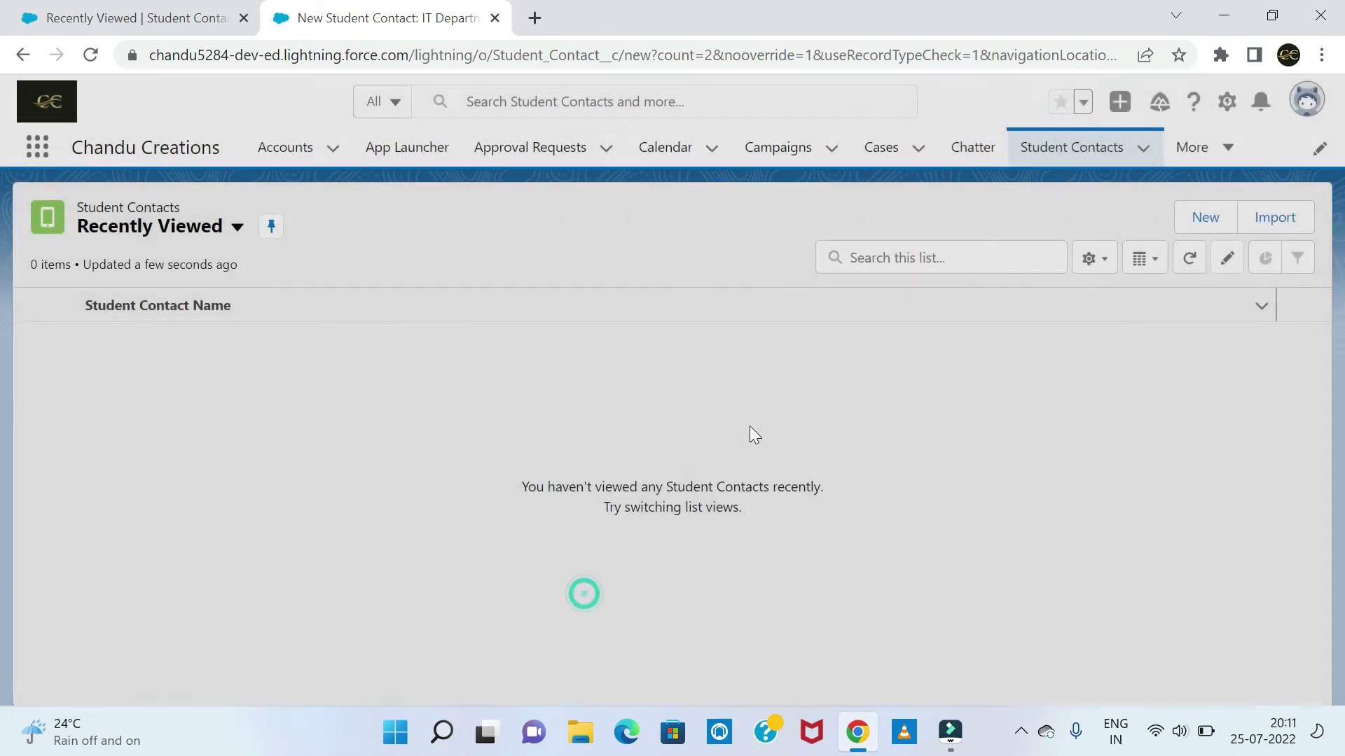
Step: Open the Student Contact object's setup from its list page and open the IT Department record type
click(176, 25)
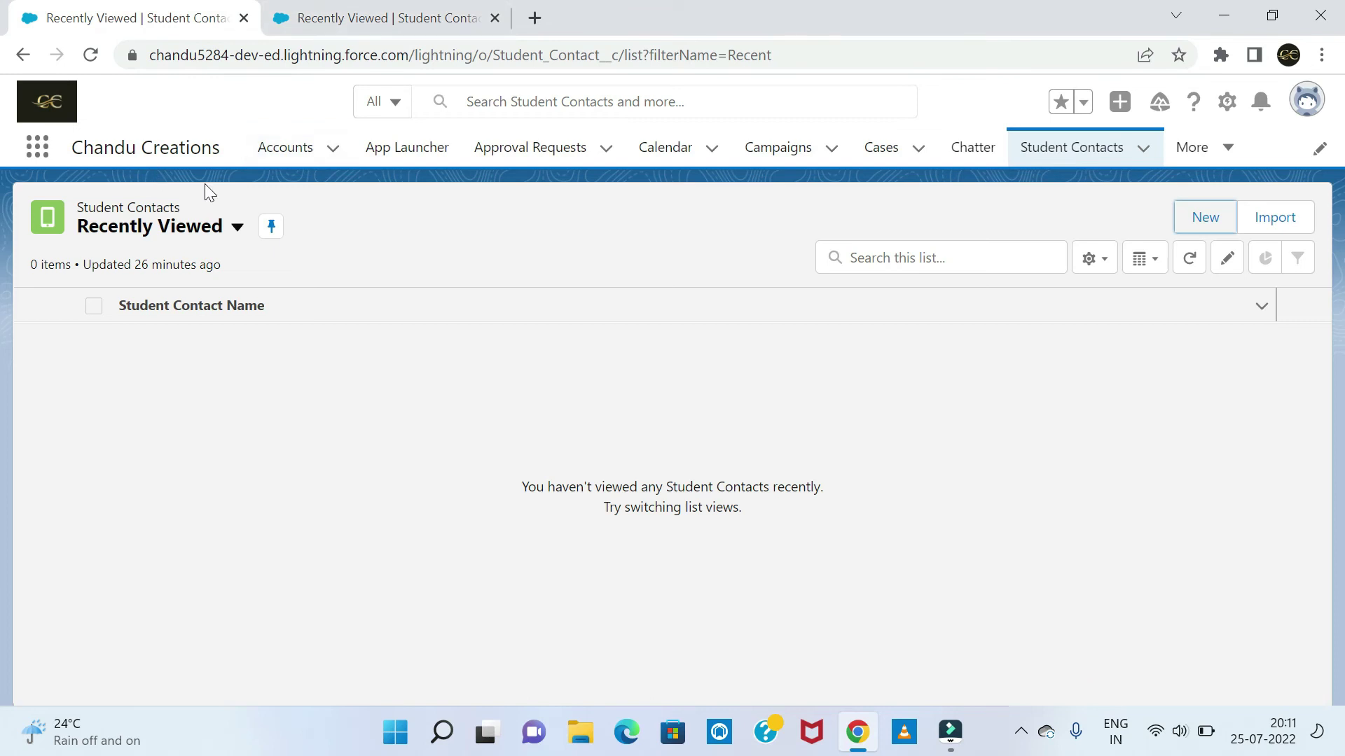
click(1144, 149)
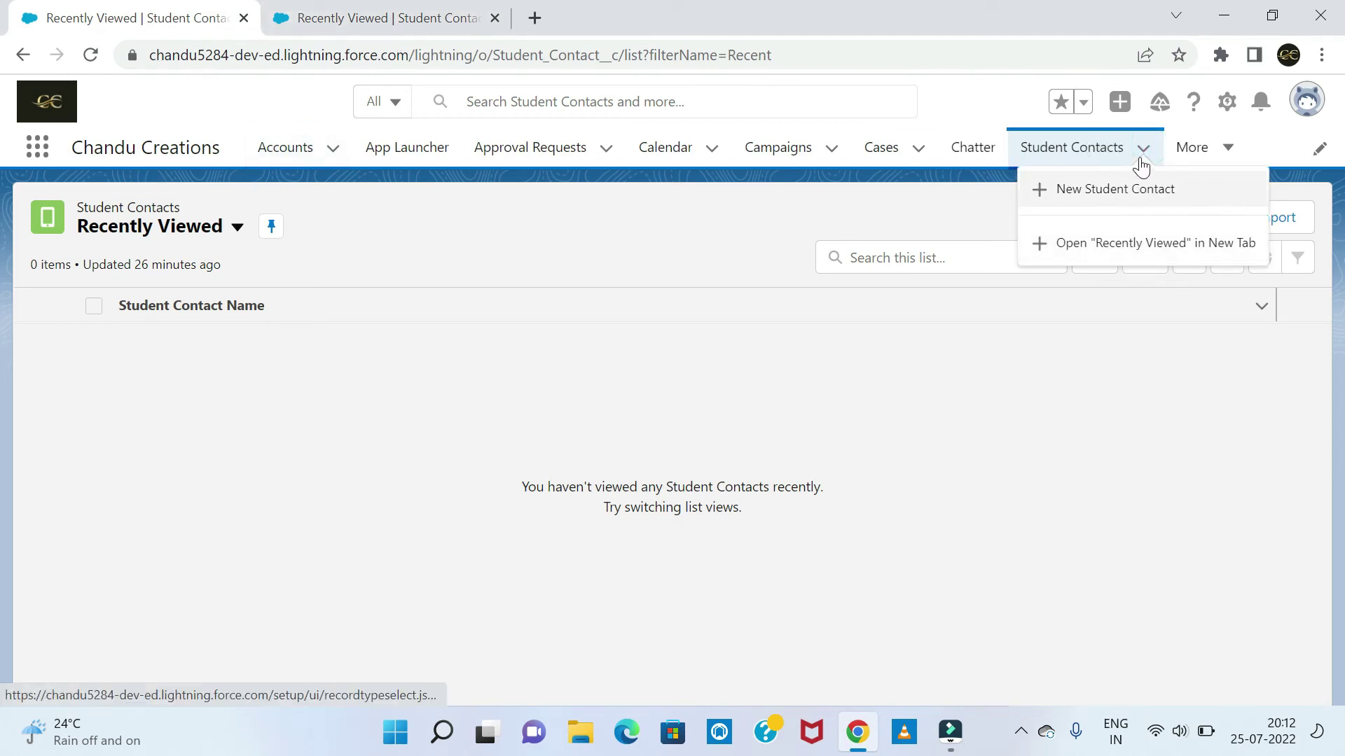
click(1227, 103)
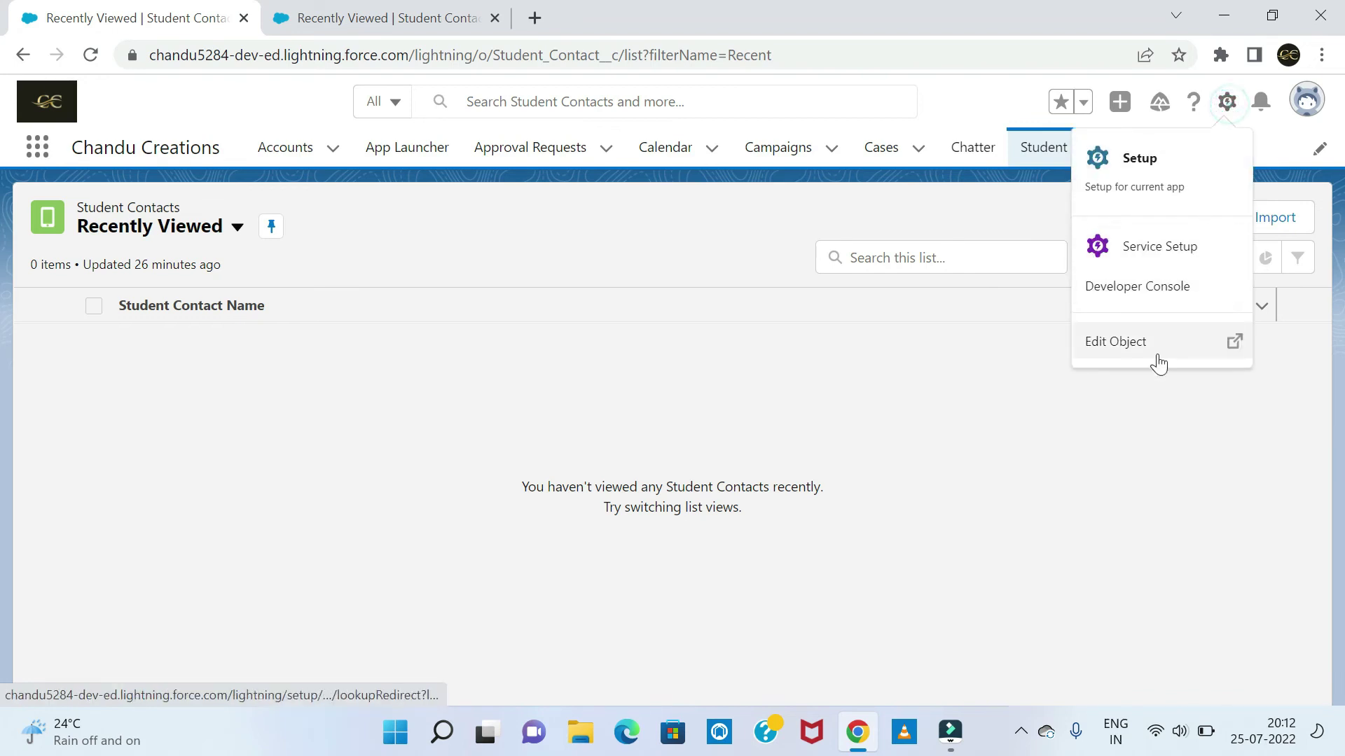
click(1138, 341)
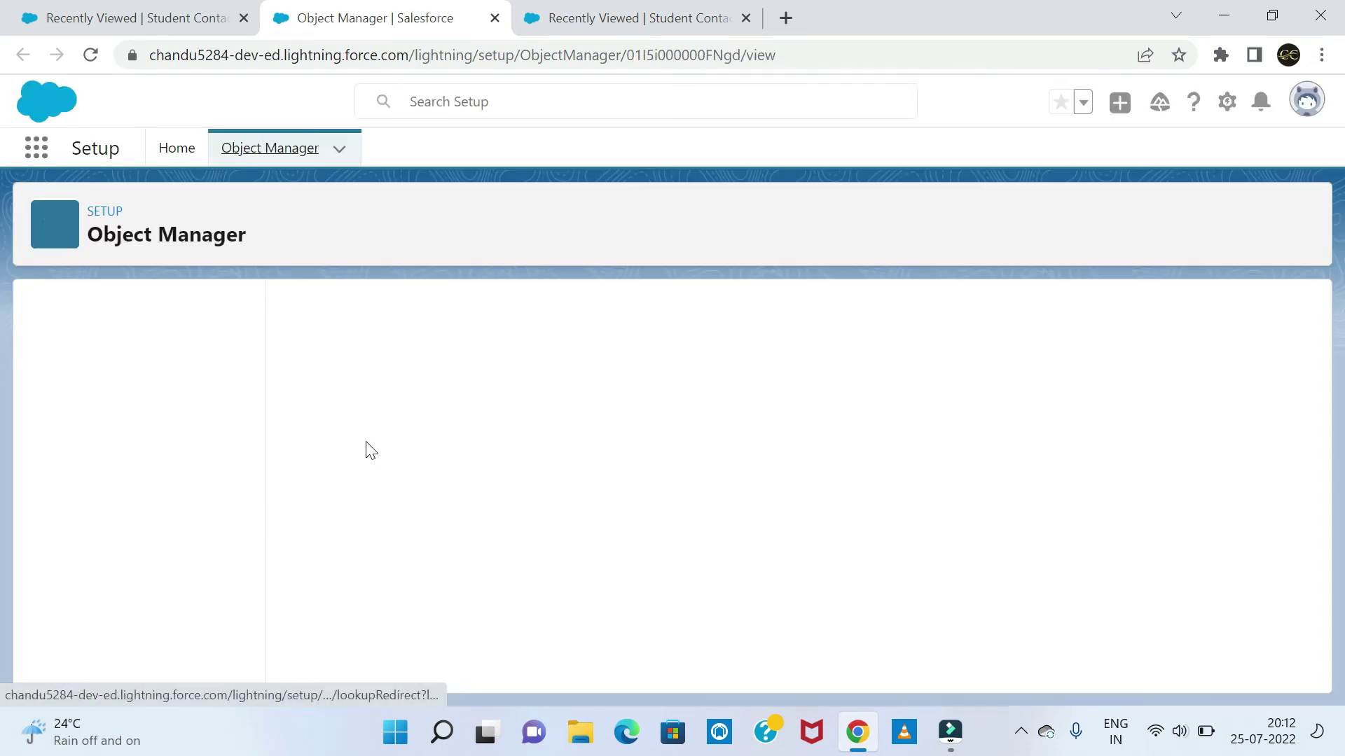
scroll(126, 574, down, 1)
click(112, 526)
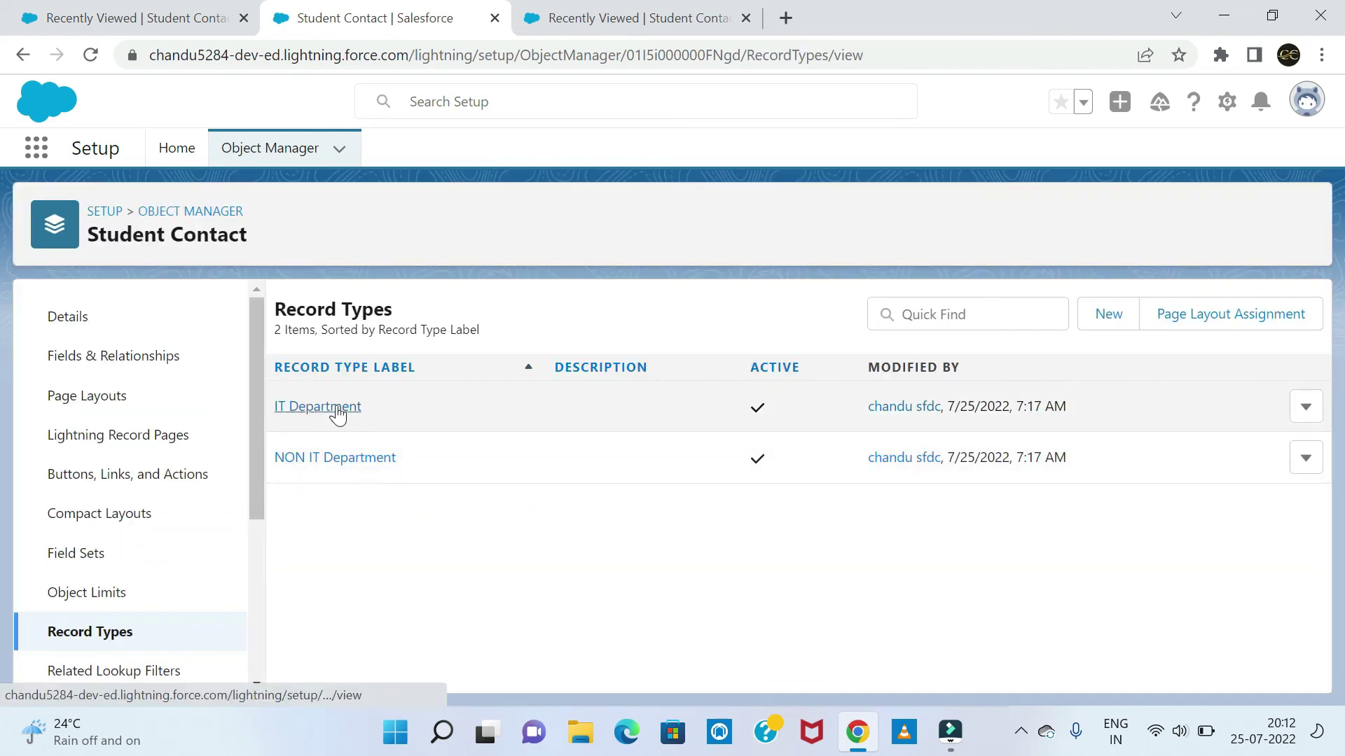
click(336, 412)
Step: Remove C and D from the Grading picklist values of the IT Department record type and save
scroll(420, 435, down, 1)
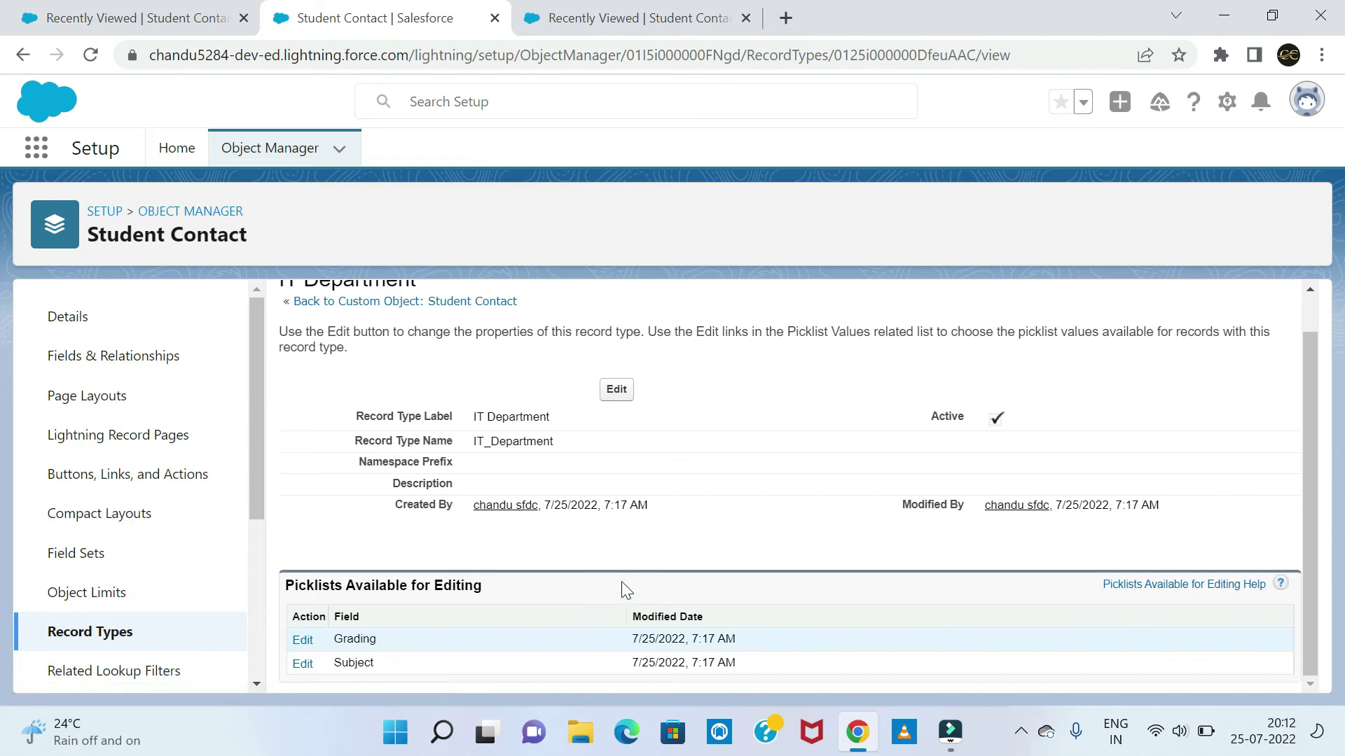
scroll(539, 519, down, 3)
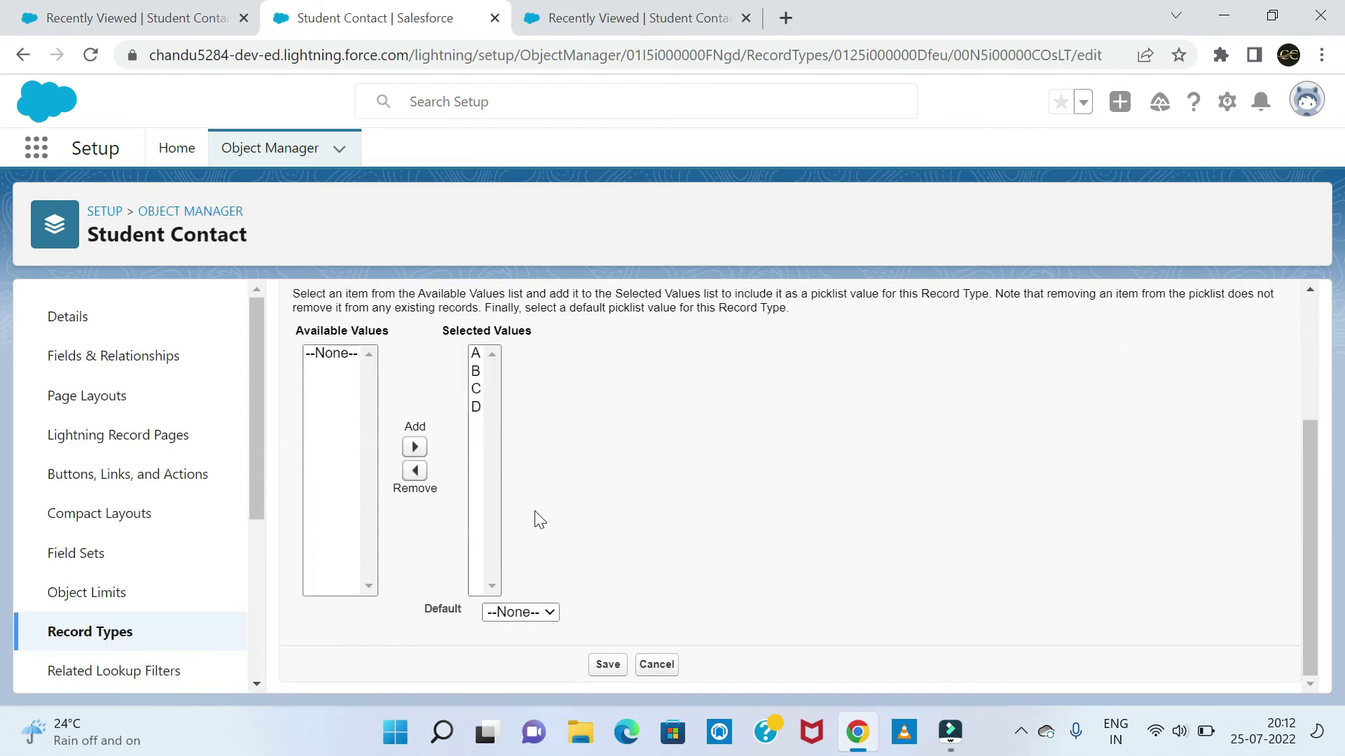
scroll(546, 466, up, 3)
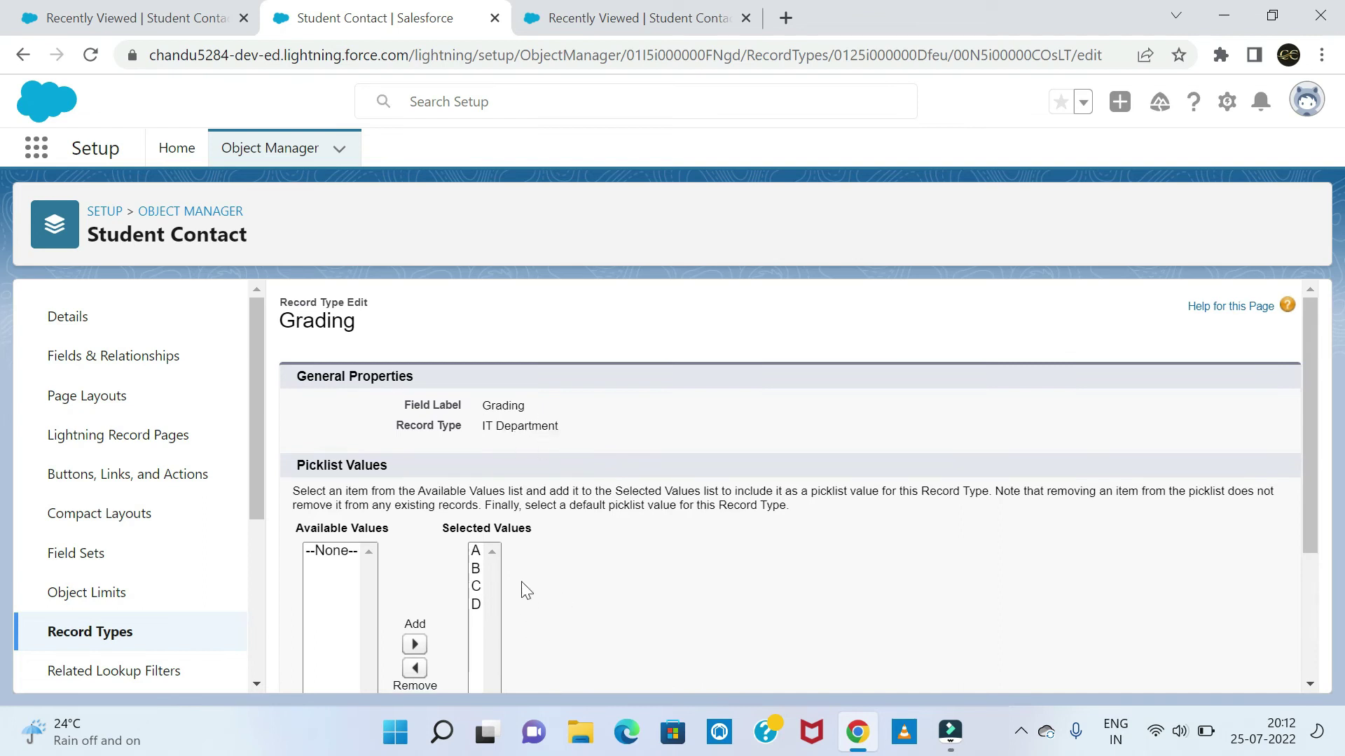
click(476, 586)
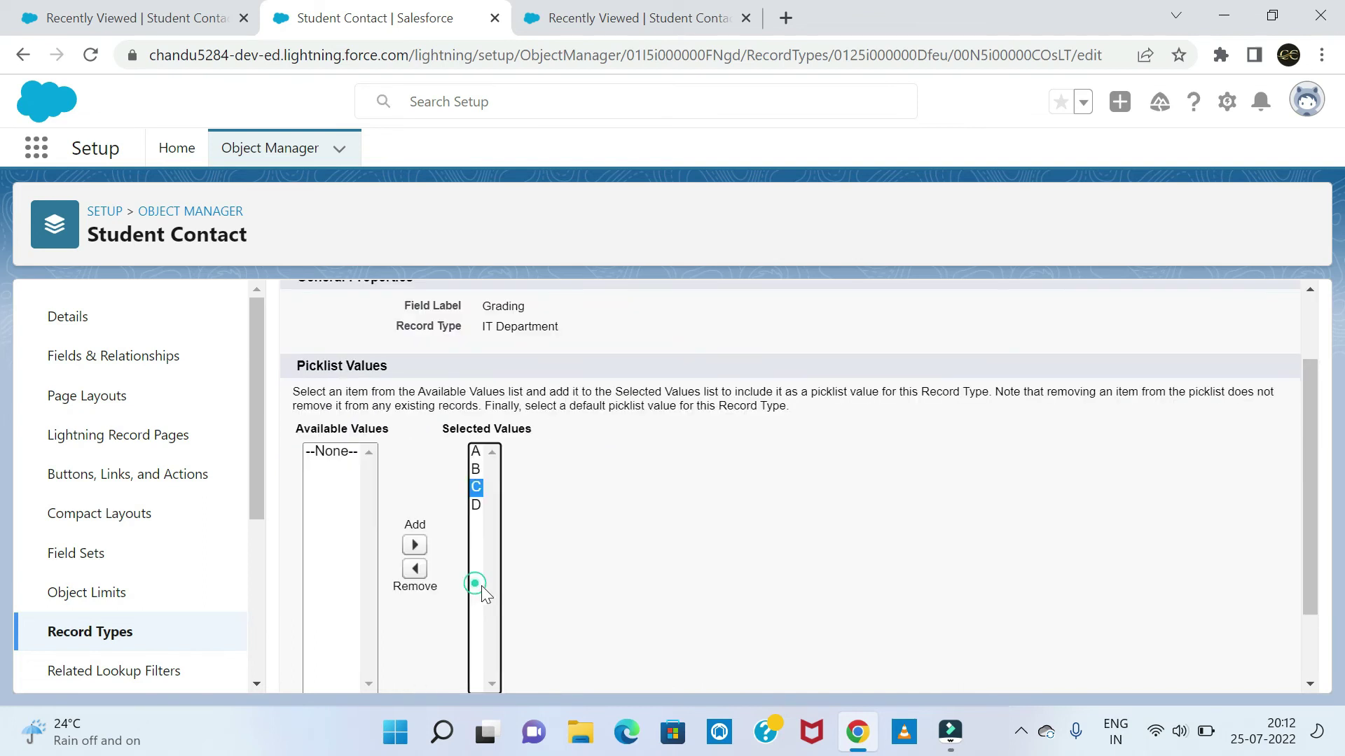
click(419, 569)
click(480, 491)
click(419, 570)
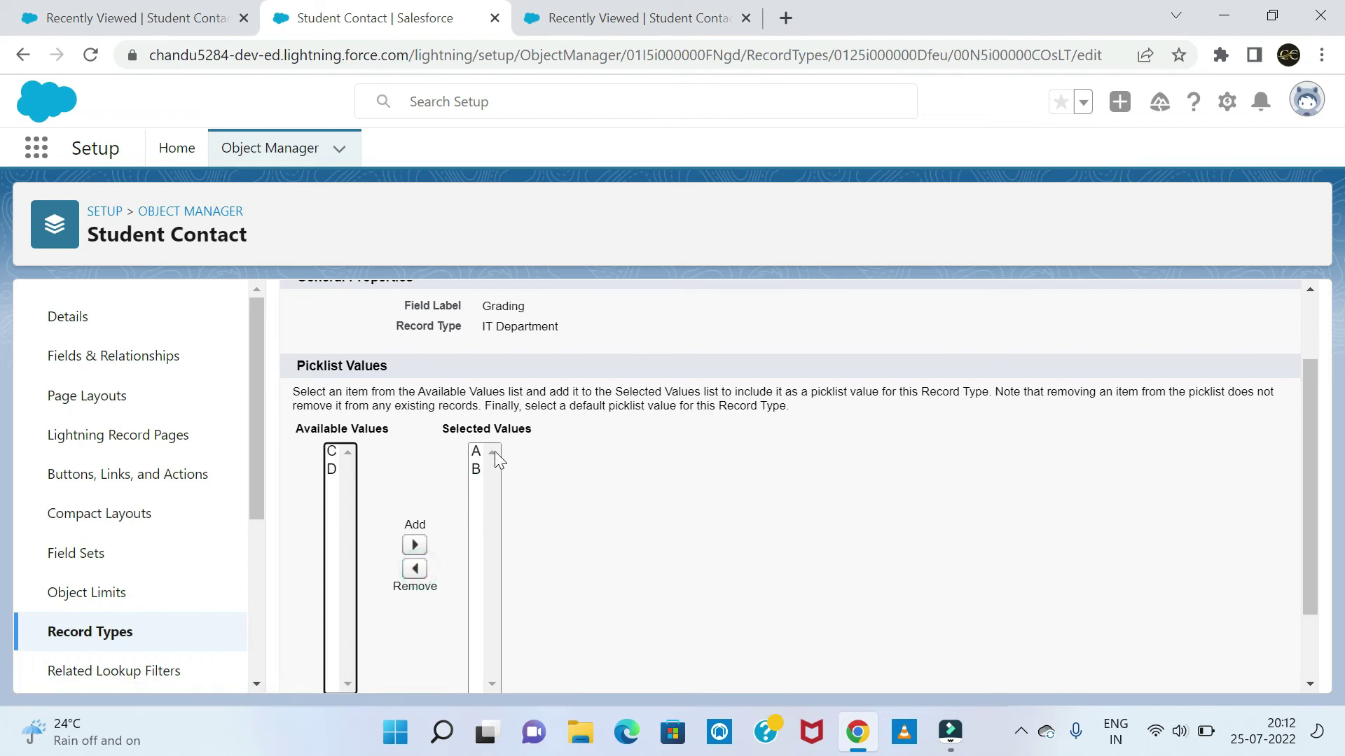
scroll(660, 506, down, 2)
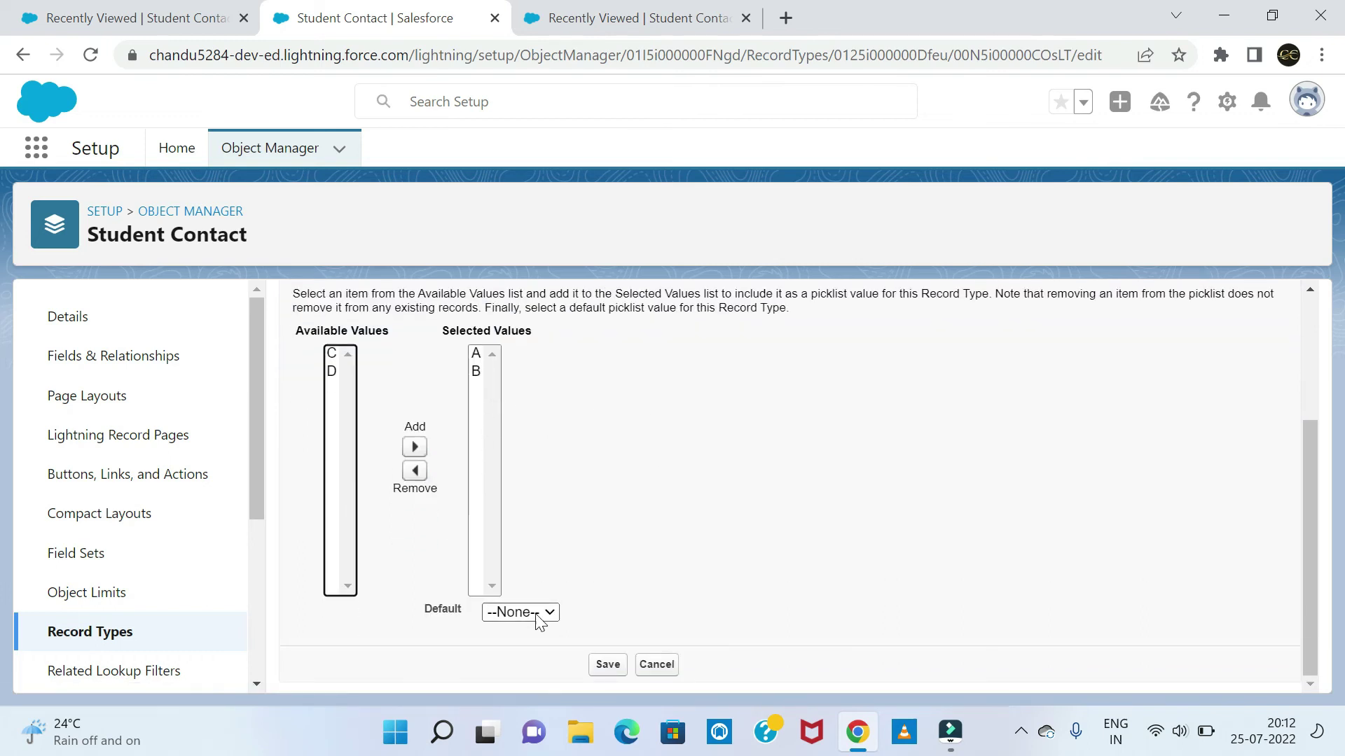
click(606, 665)
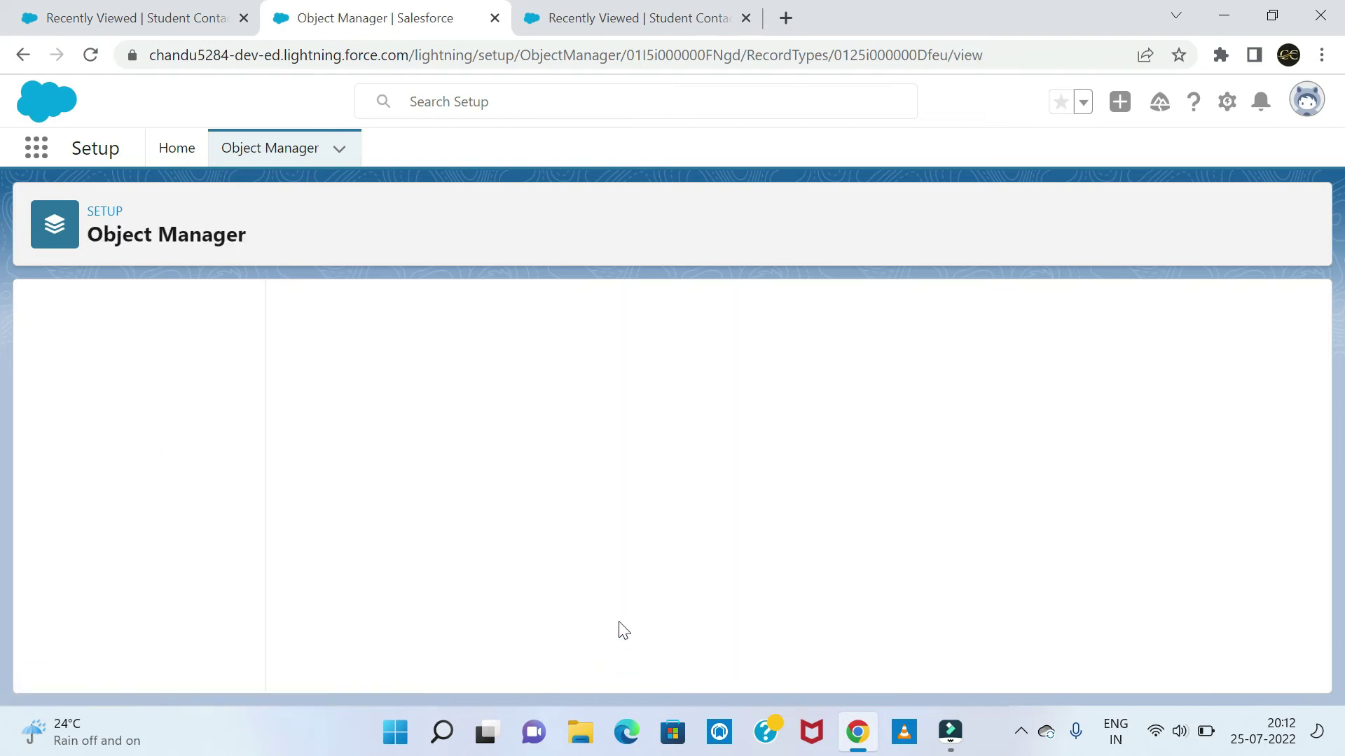
Step: Remove English, Hindi and Maths from the Subject picklist values of the IT Department record type and save
scroll(396, 623, down, 1)
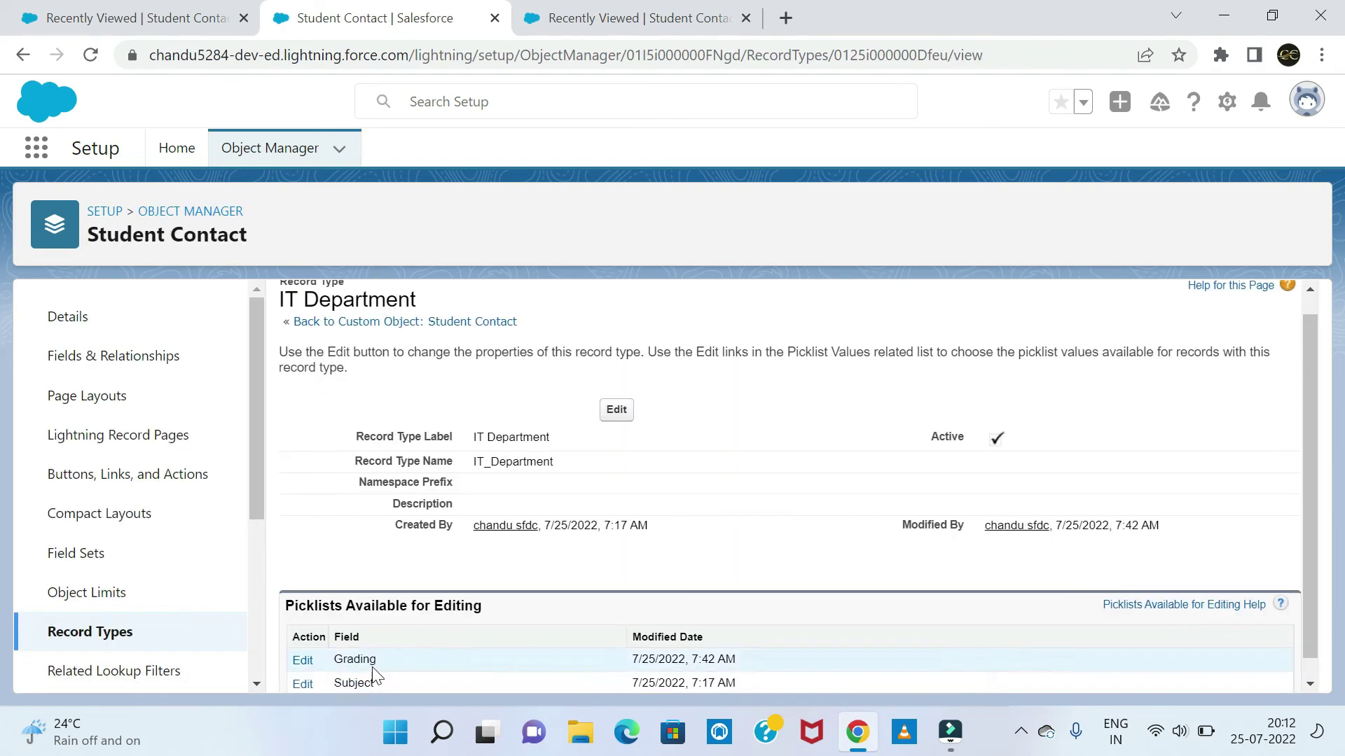
click(302, 664)
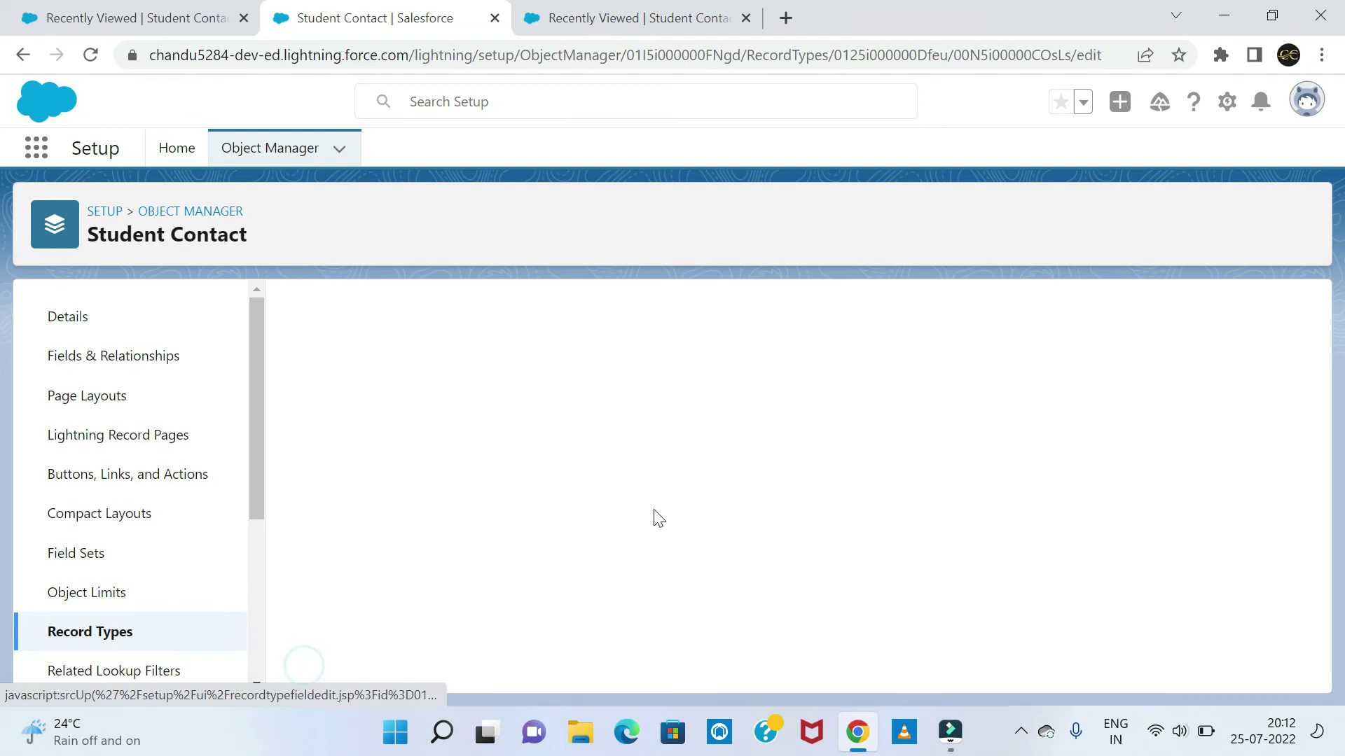
scroll(511, 458, down, 3)
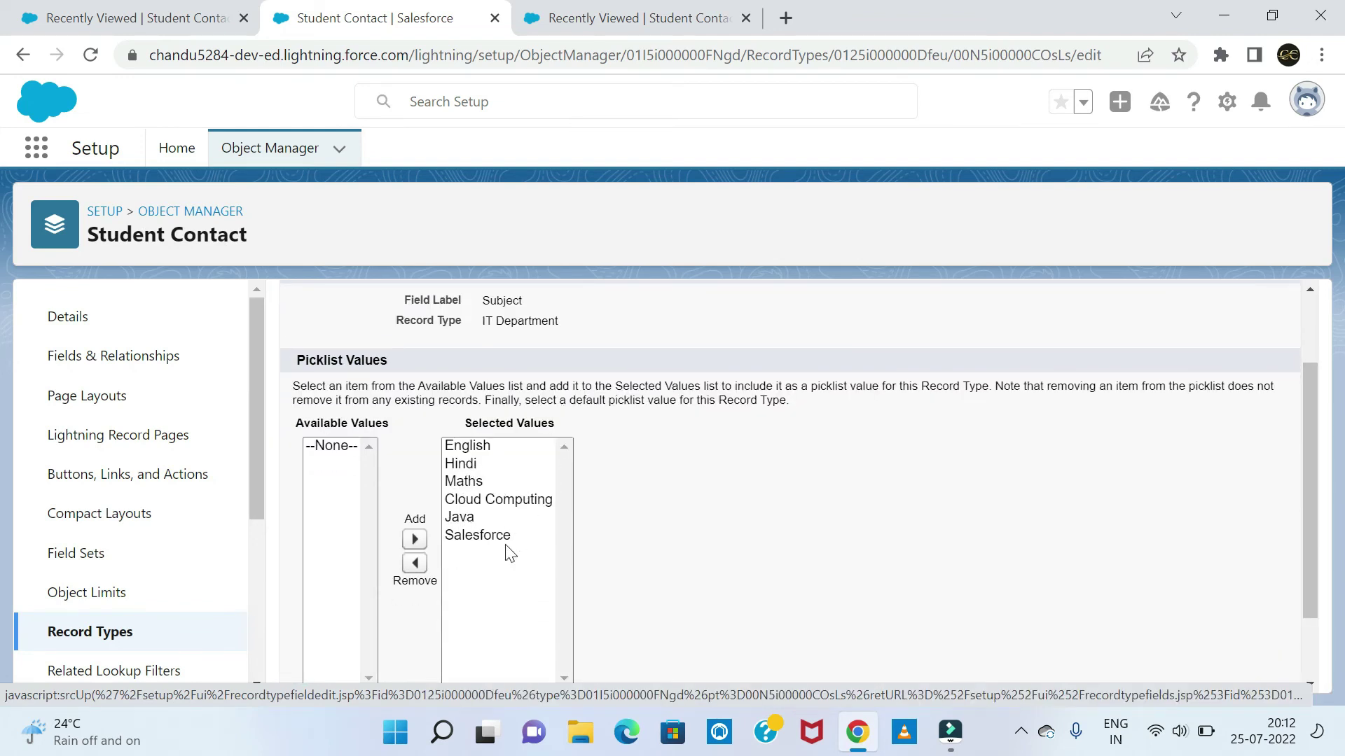
click(468, 448)
click(415, 562)
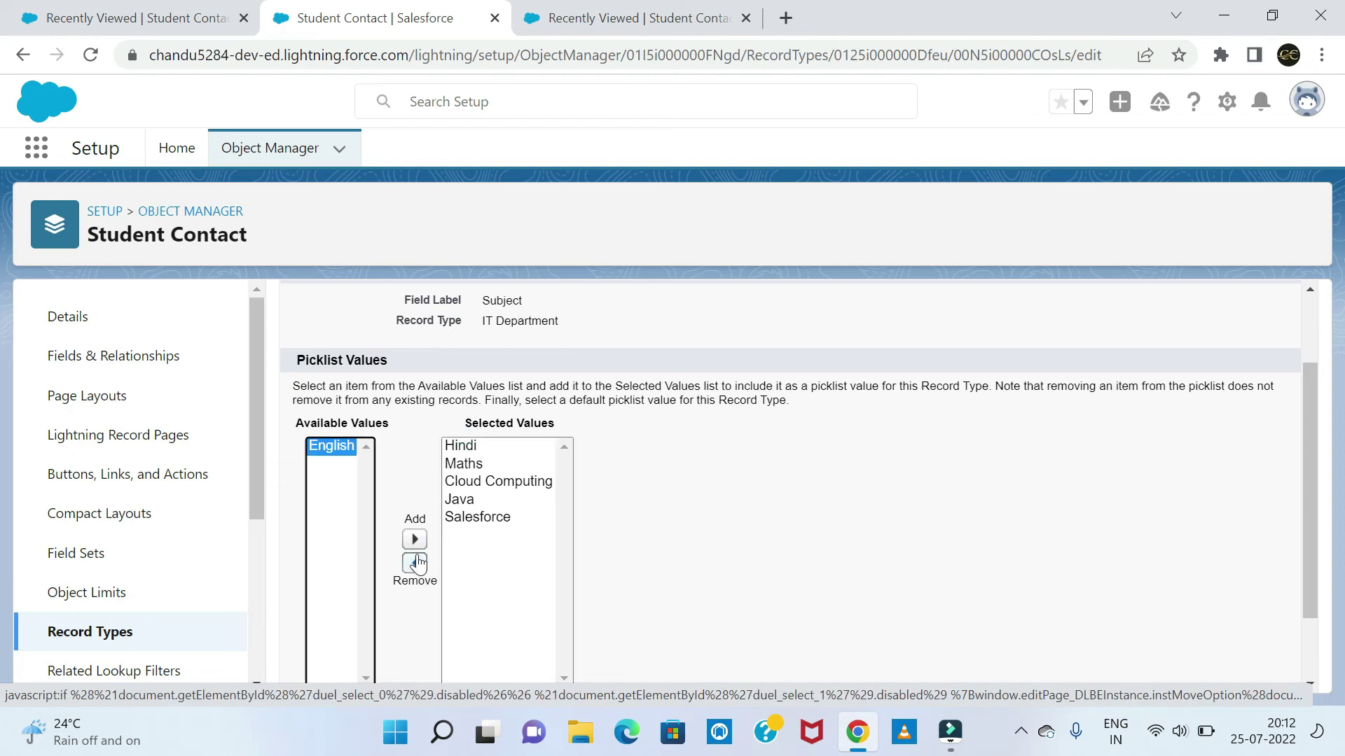
click(478, 453)
click(415, 562)
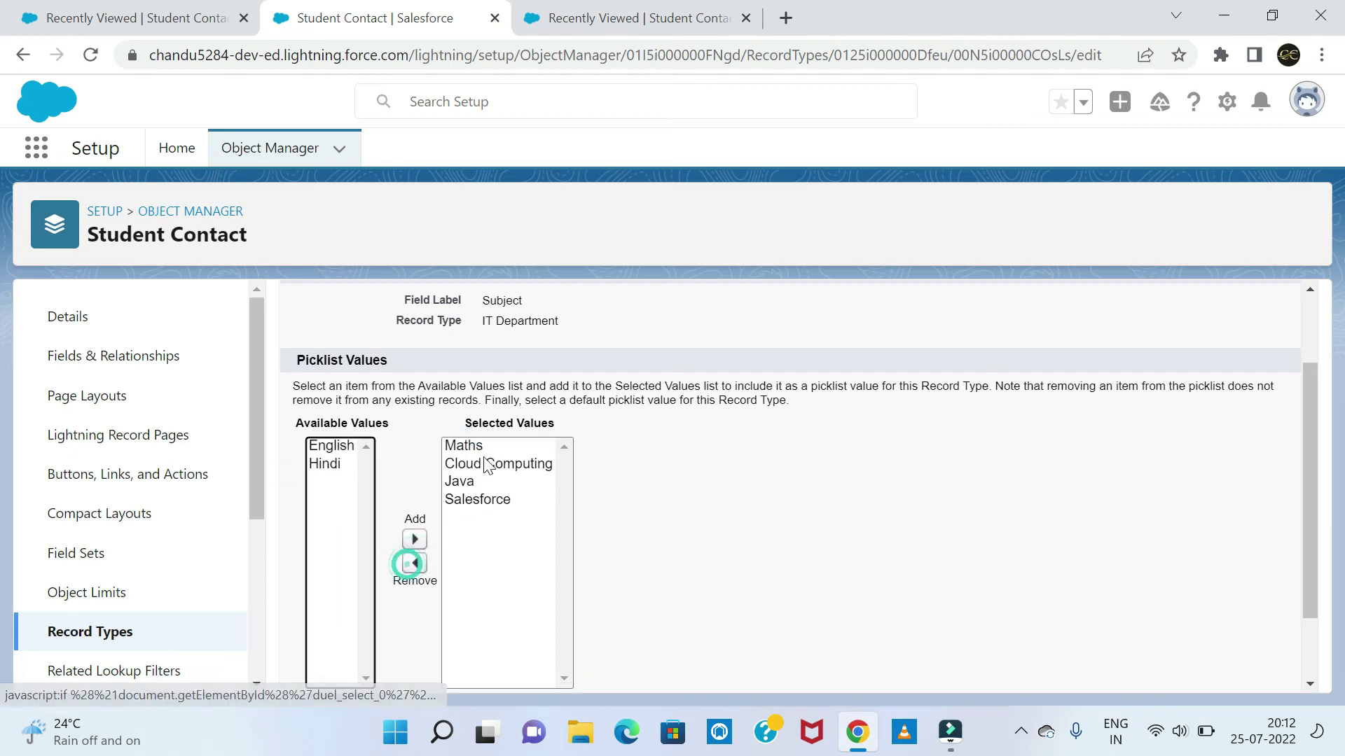
click(483, 450)
click(414, 563)
scroll(612, 525, down, 2)
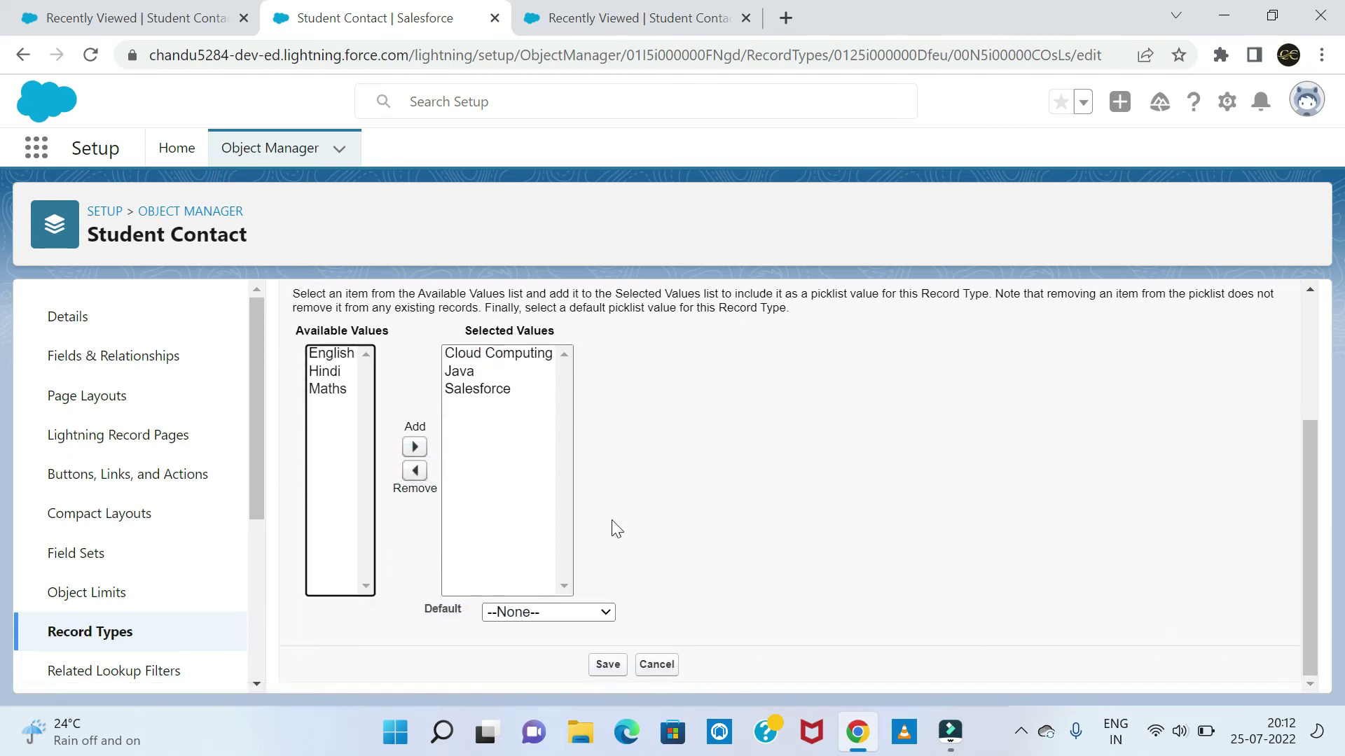
click(607, 665)
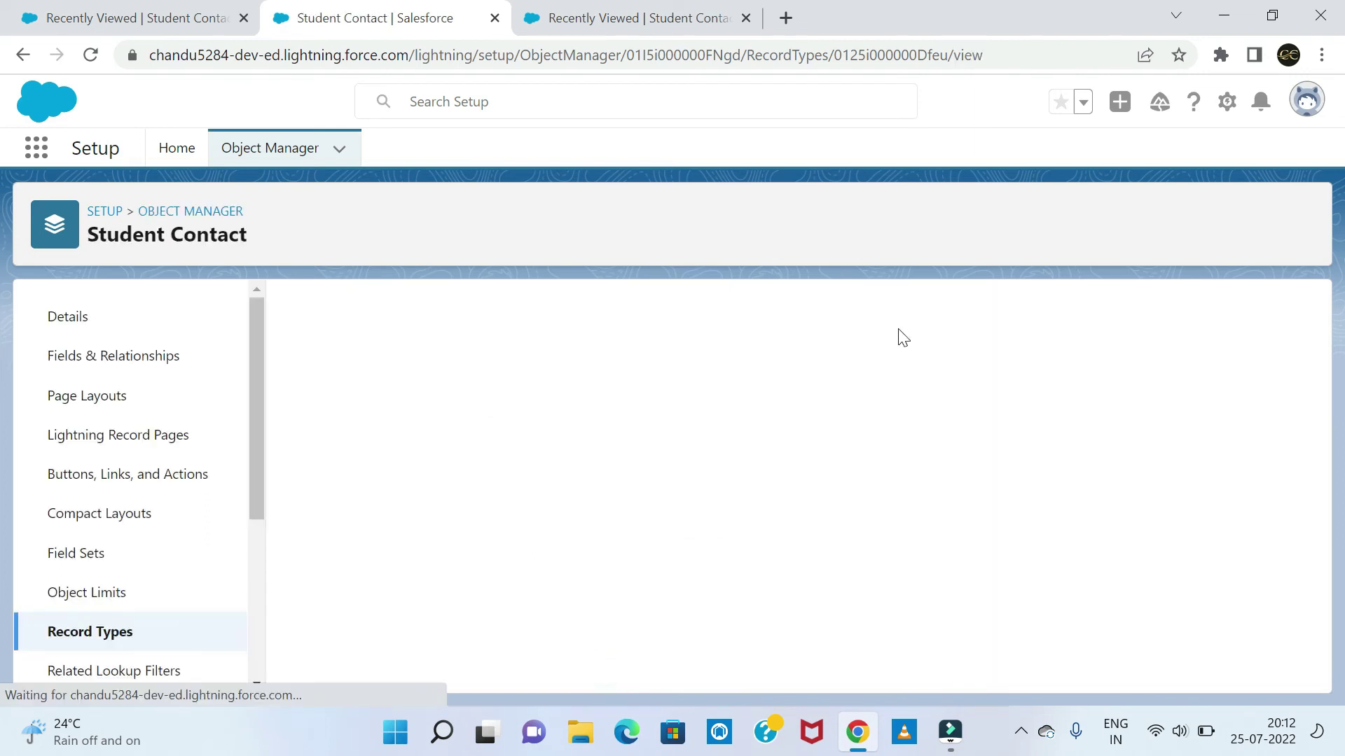
scroll(538, 588, down, 1)
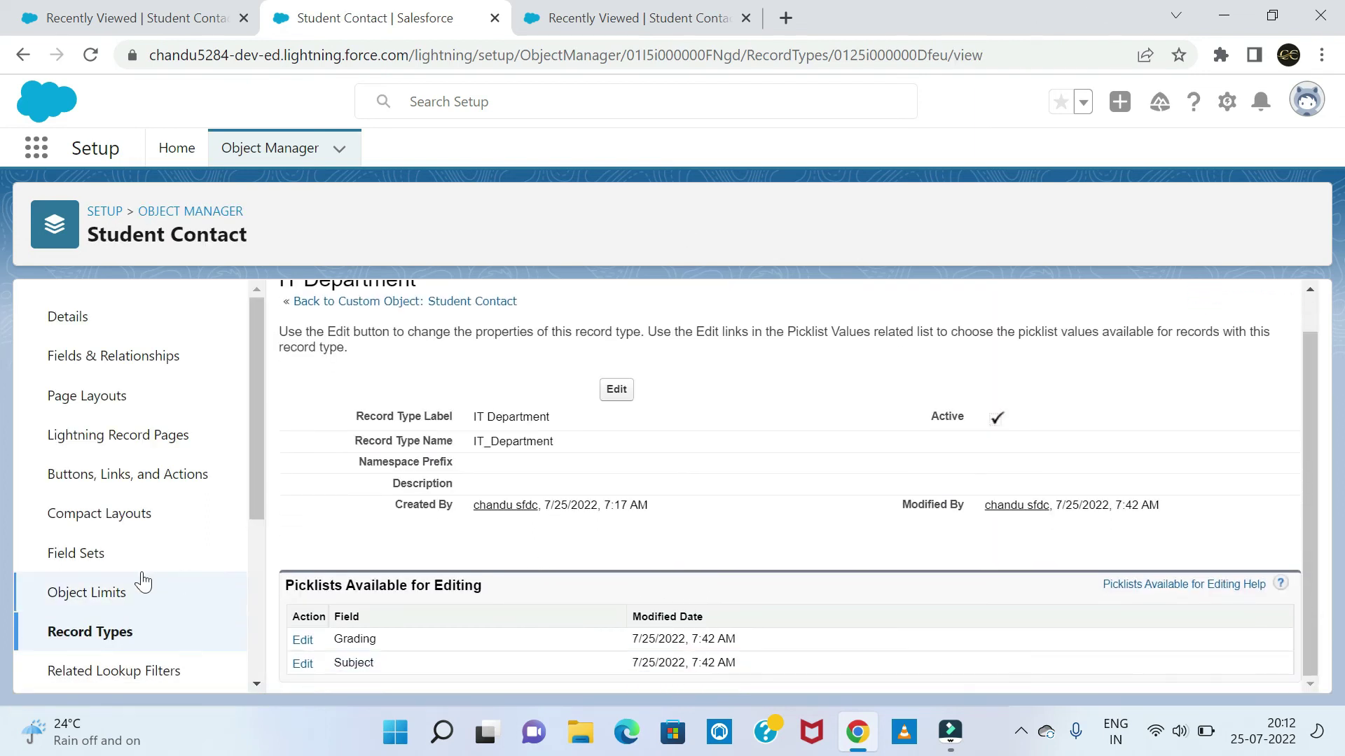
Step: Remove A and B from the Grading picklist values of the NON IT Department record type and save
click(93, 632)
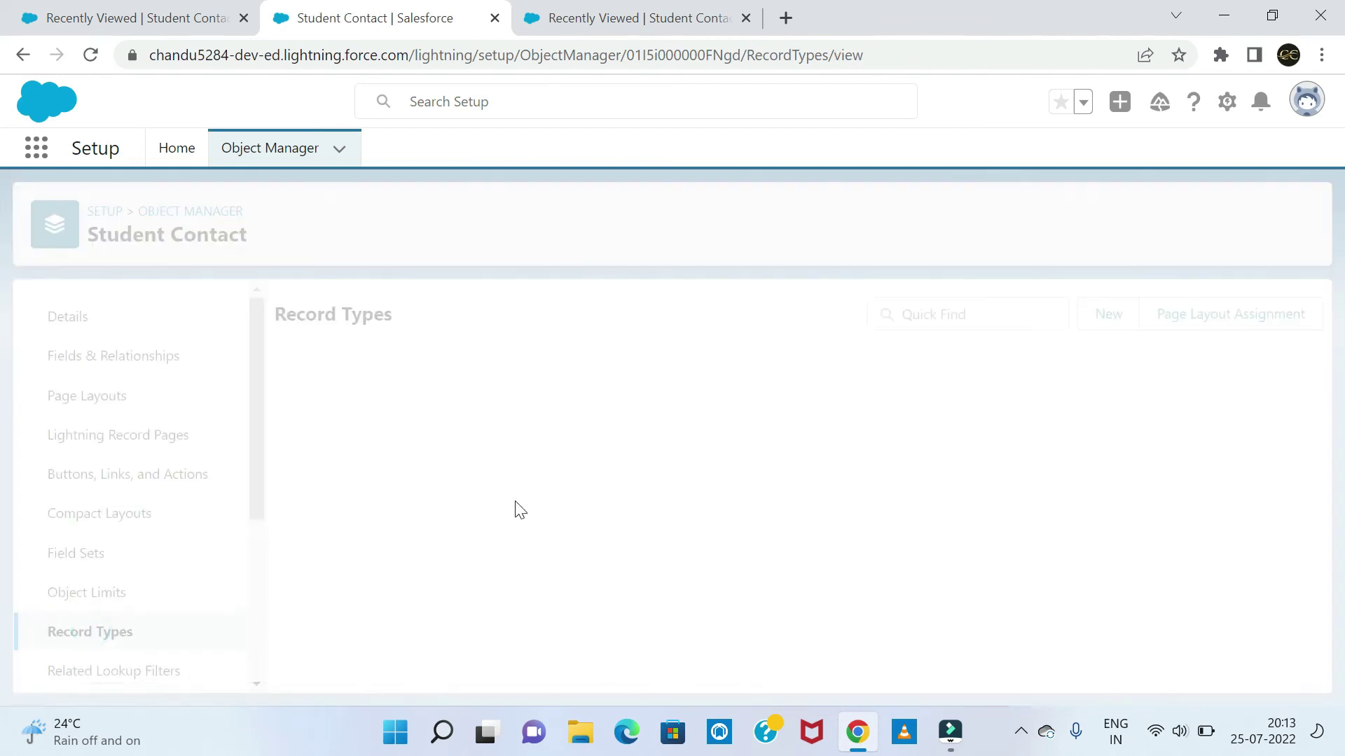
click(321, 459)
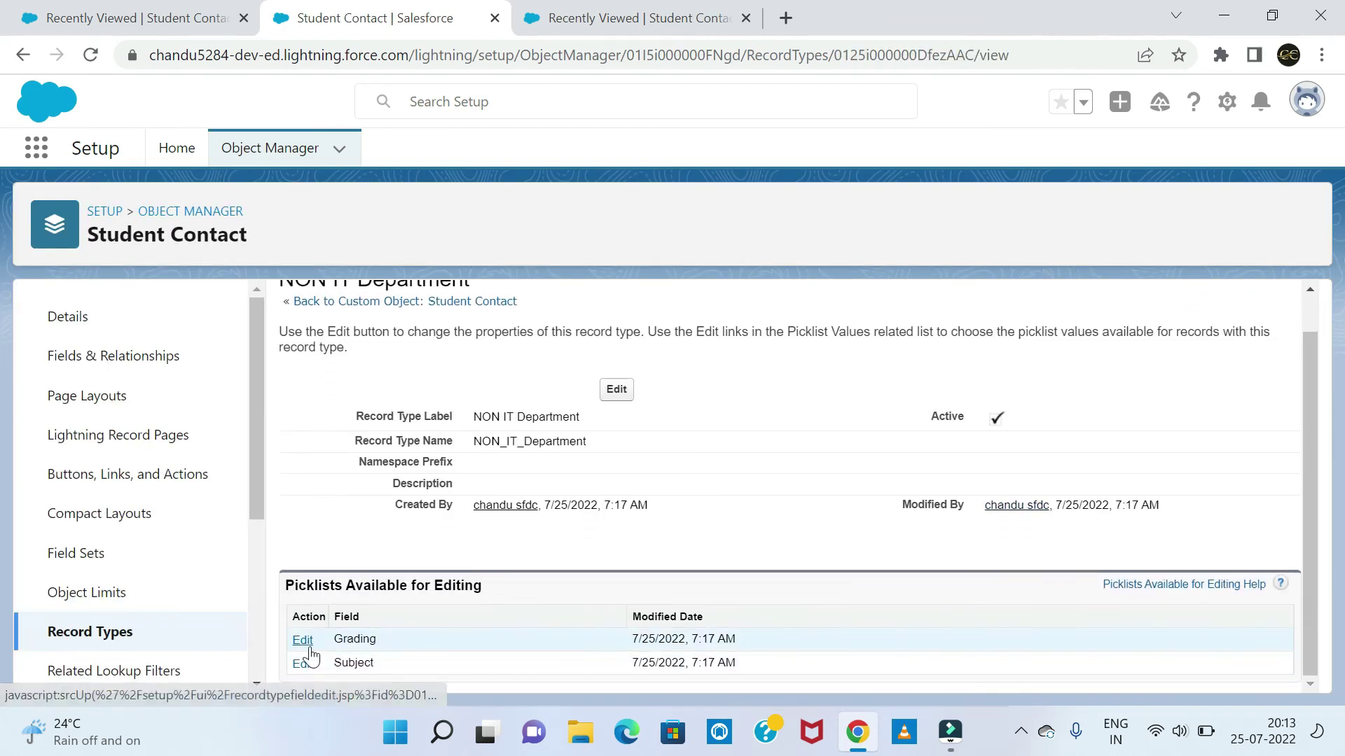
click(303, 640)
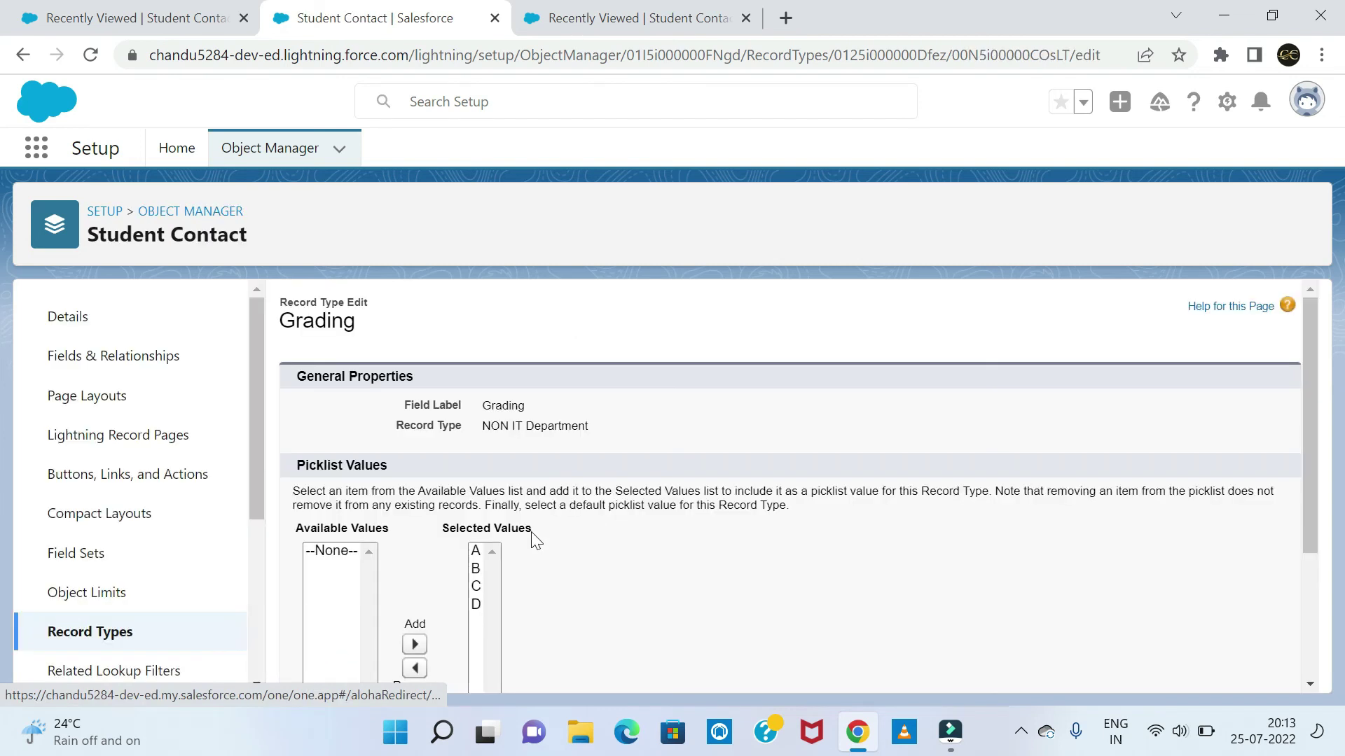
scroll(474, 544, down, 2)
click(476, 449)
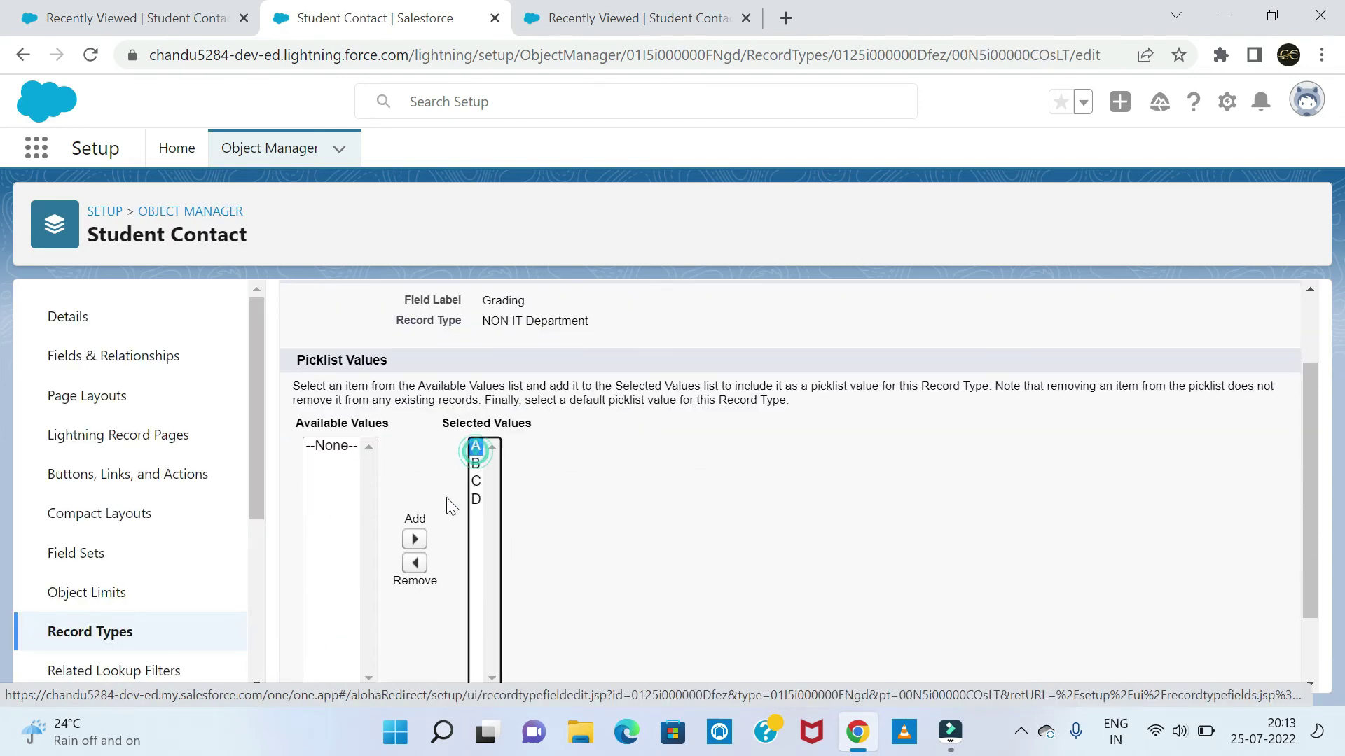
click(414, 563)
click(415, 563)
scroll(510, 485, up, 2)
scroll(300, 599, down, 3)
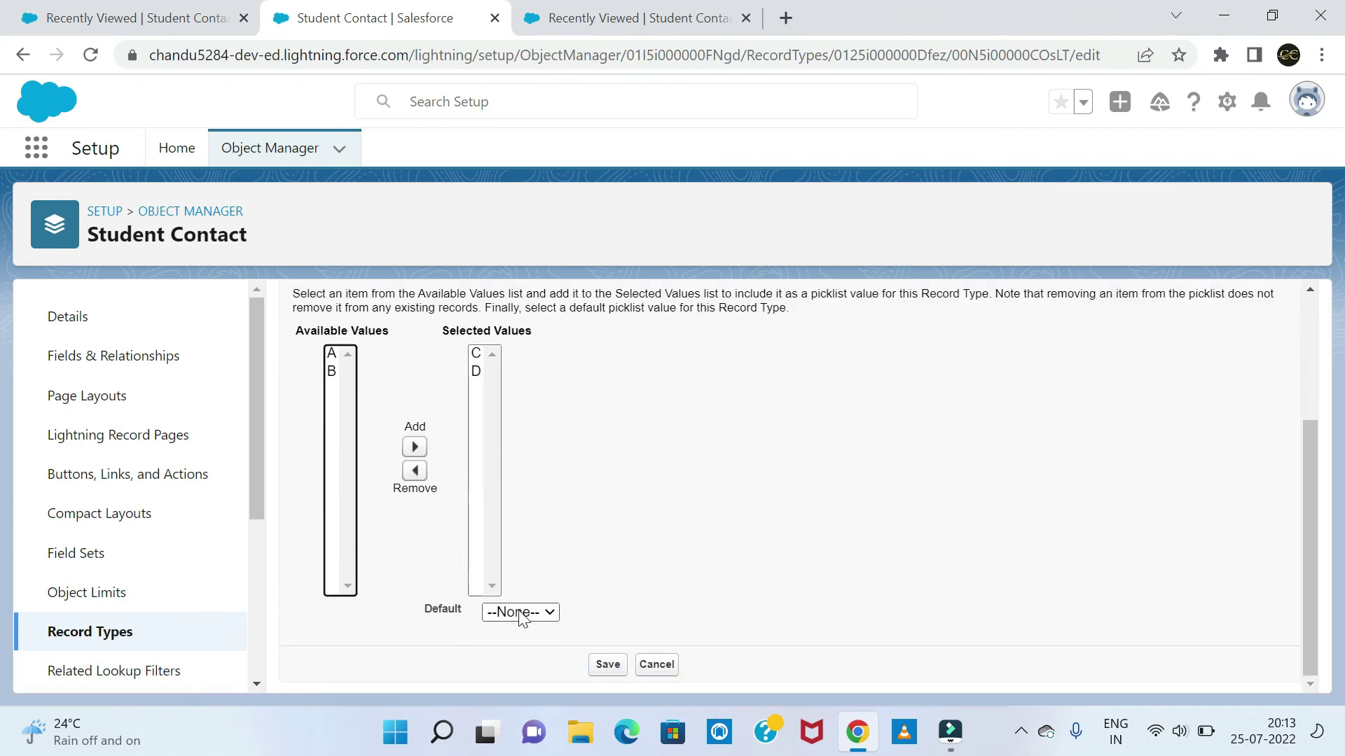
click(600, 665)
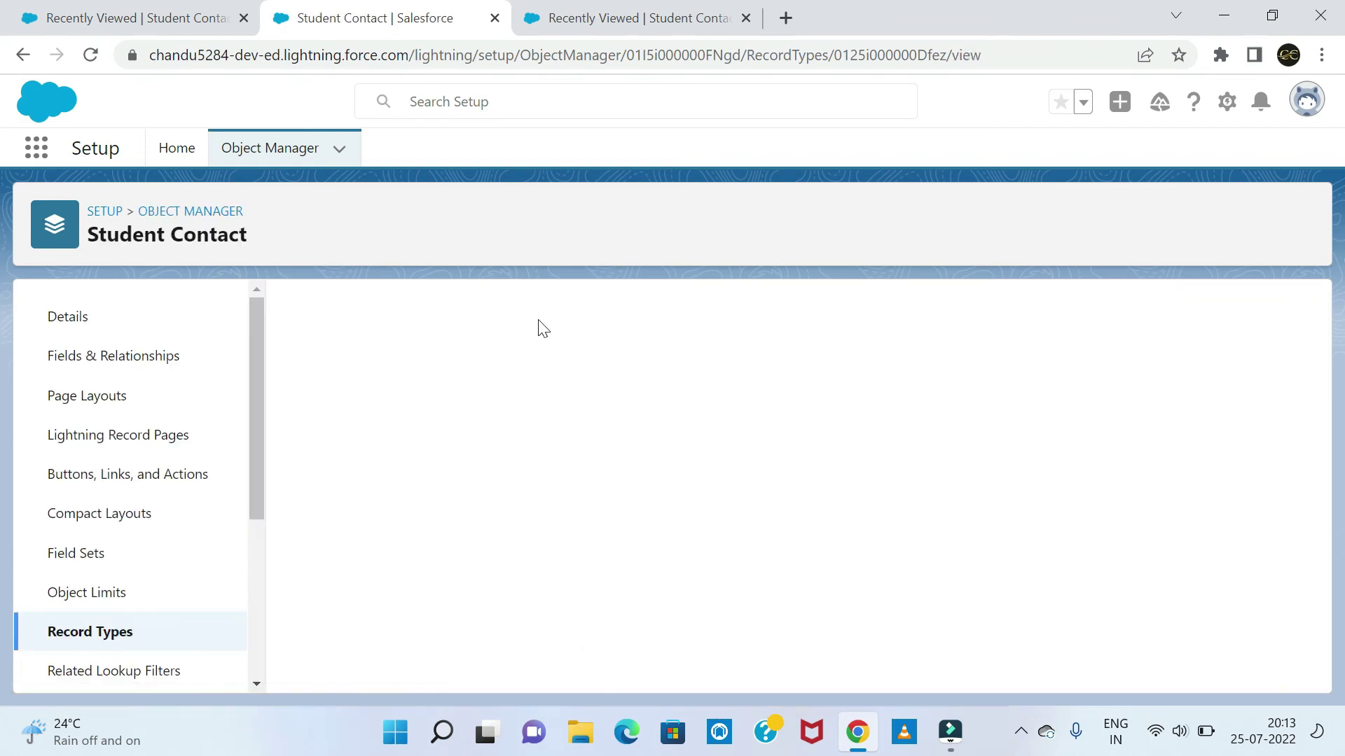
Step: Remove Cloud Computing, Salesforce and Java from the Subject picklist values of the NON IT Department record type and save
scroll(290, 566, down, 1)
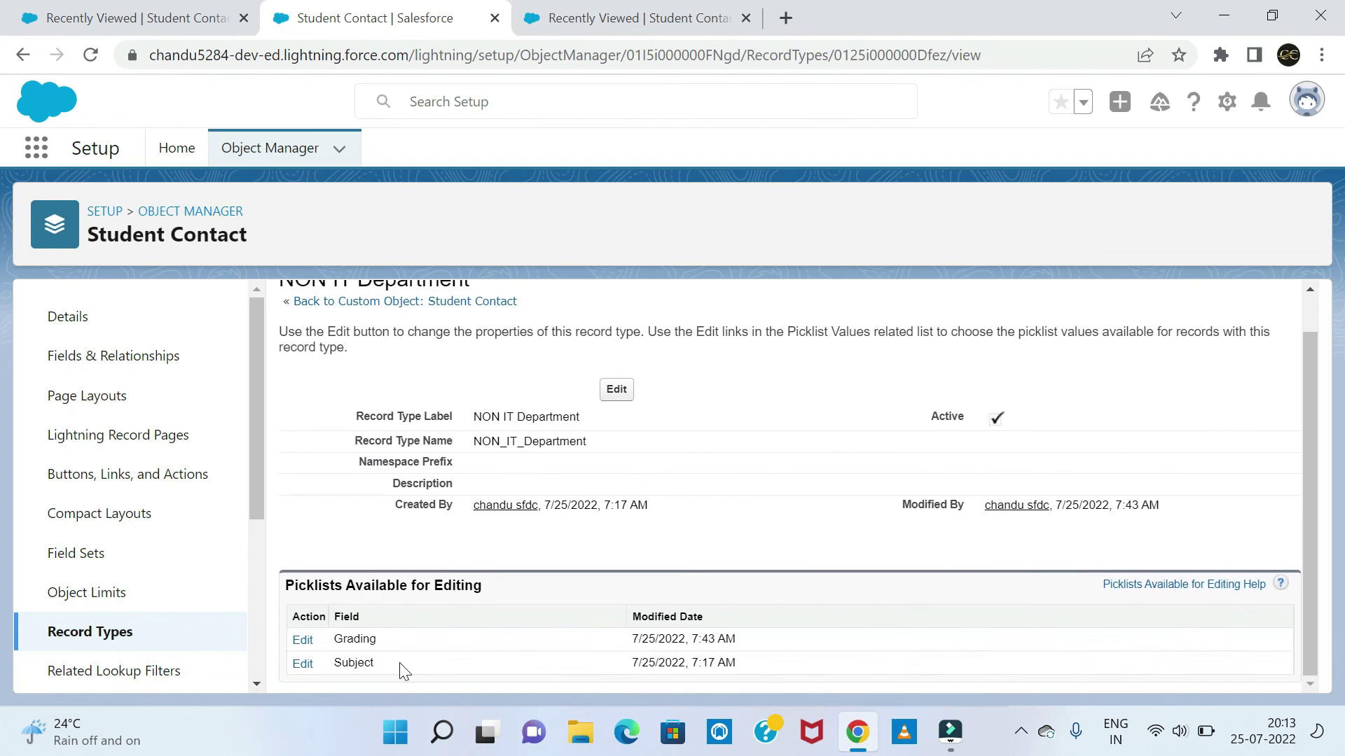
click(305, 664)
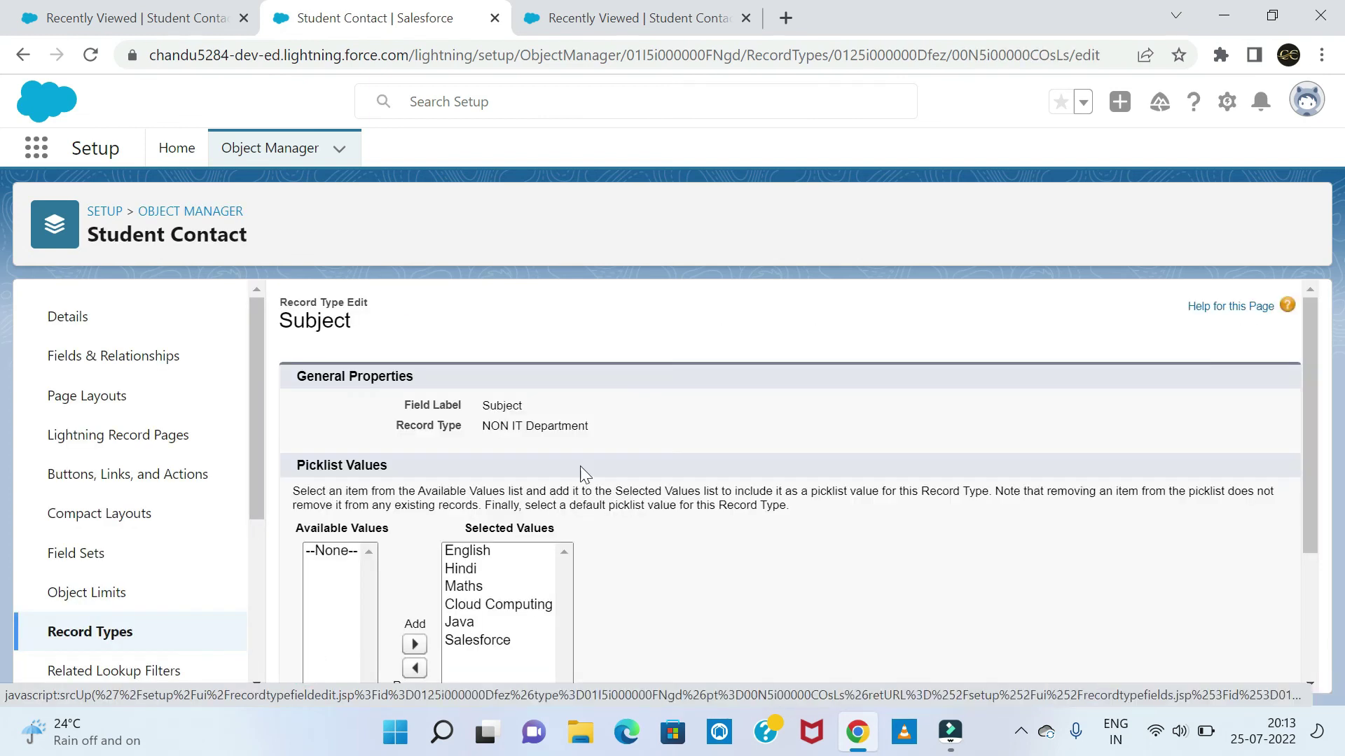
scroll(577, 490, down, 3)
scroll(476, 504, up, 1)
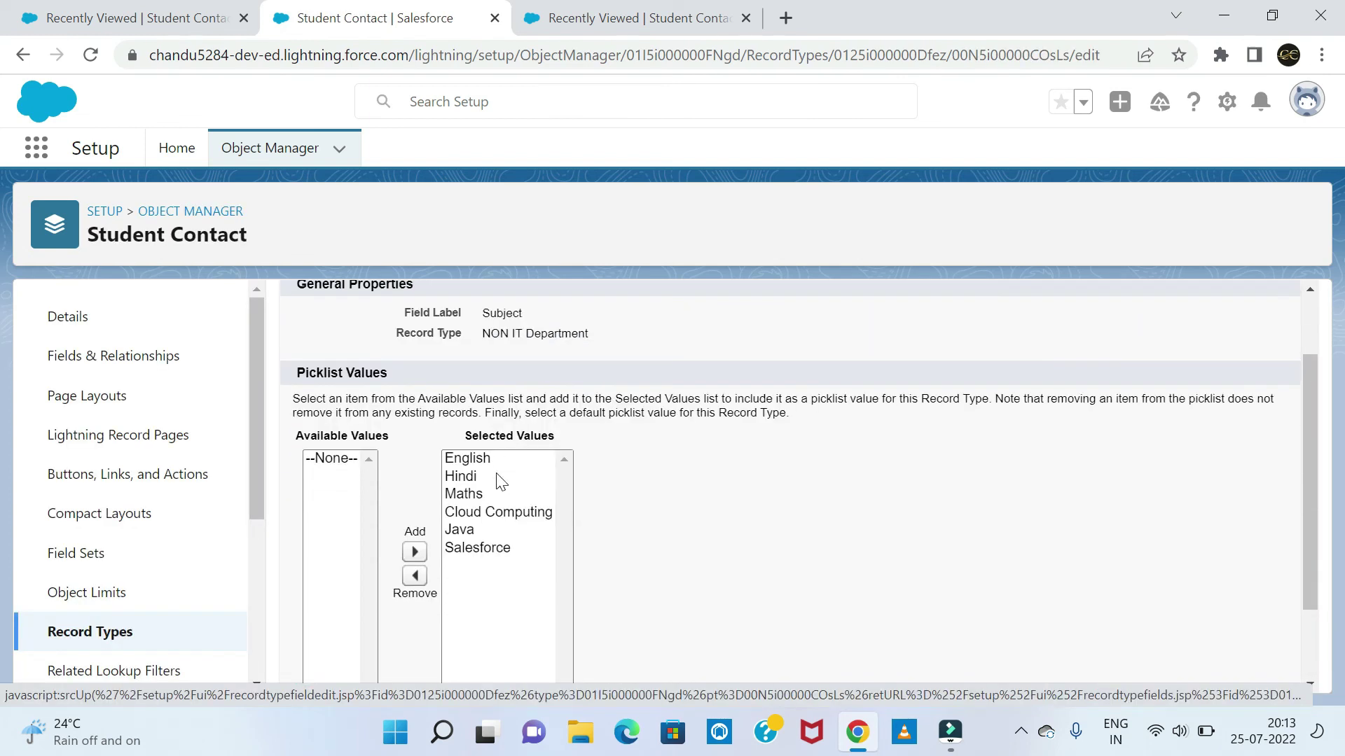
click(477, 518)
click(415, 576)
click(501, 525)
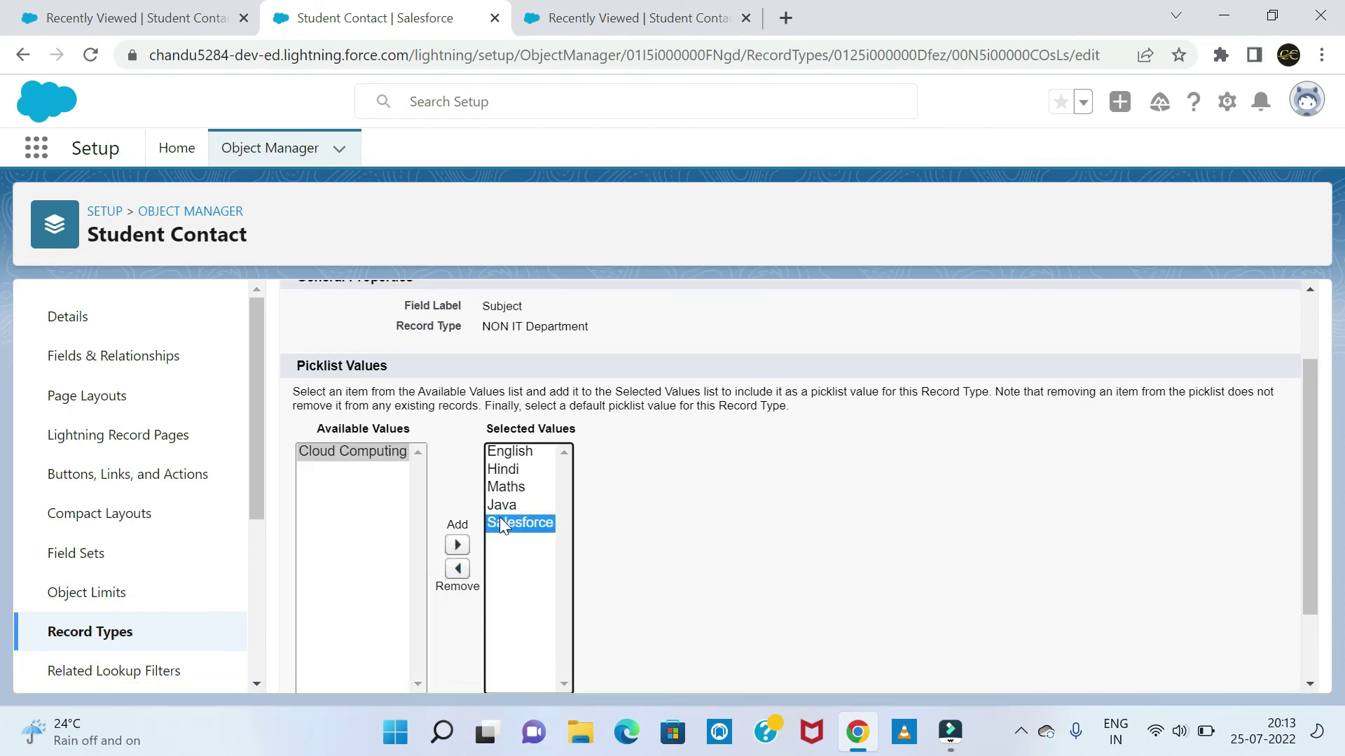
click(460, 569)
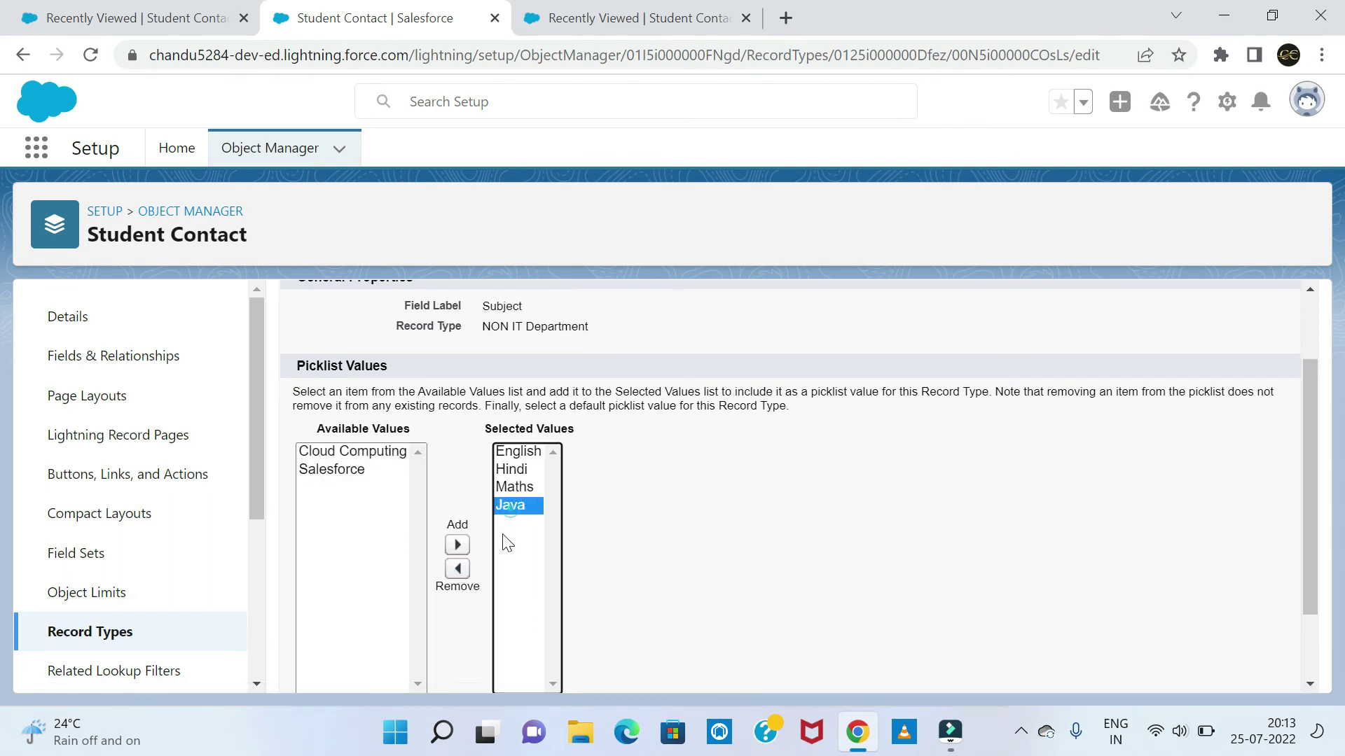
click(457, 568)
scroll(750, 534, down, 3)
click(608, 663)
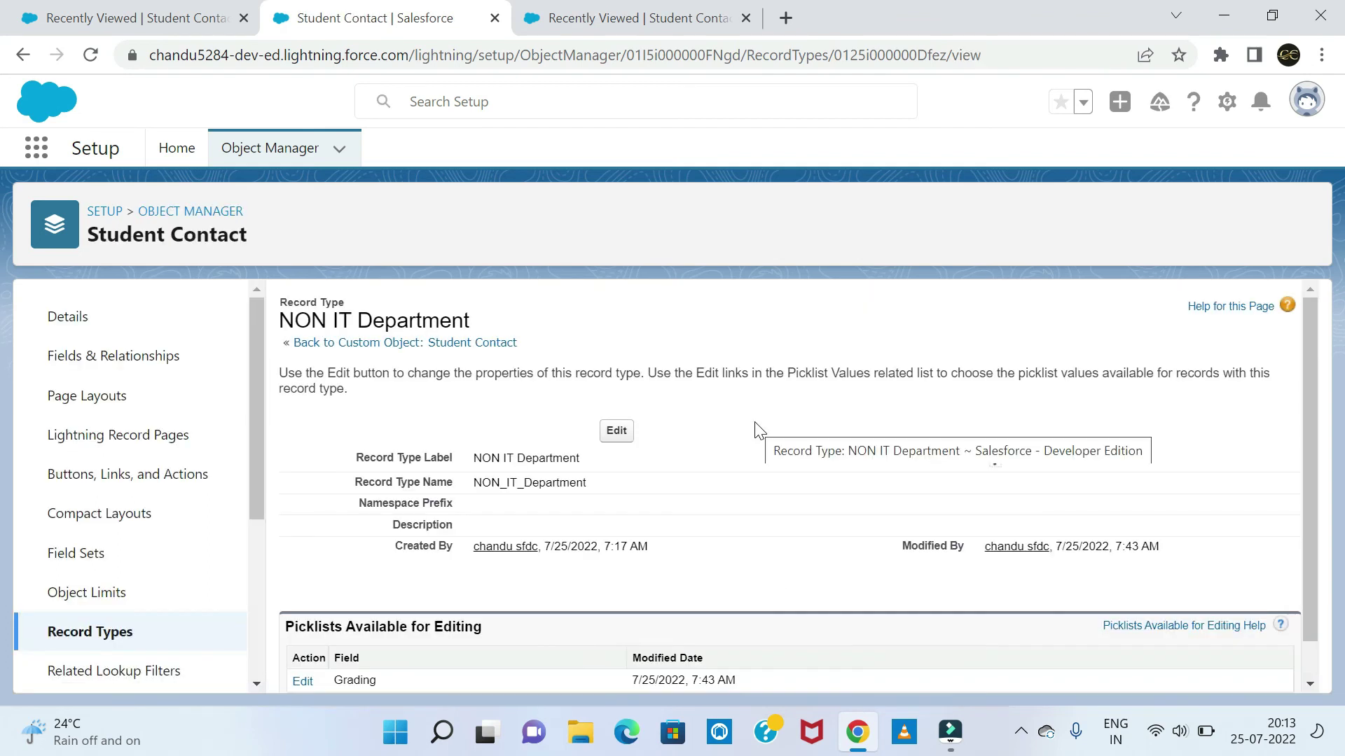
Step: Reload the Student Contacts list, start a new NON IT Department record and examine its Grading options
click(157, 34)
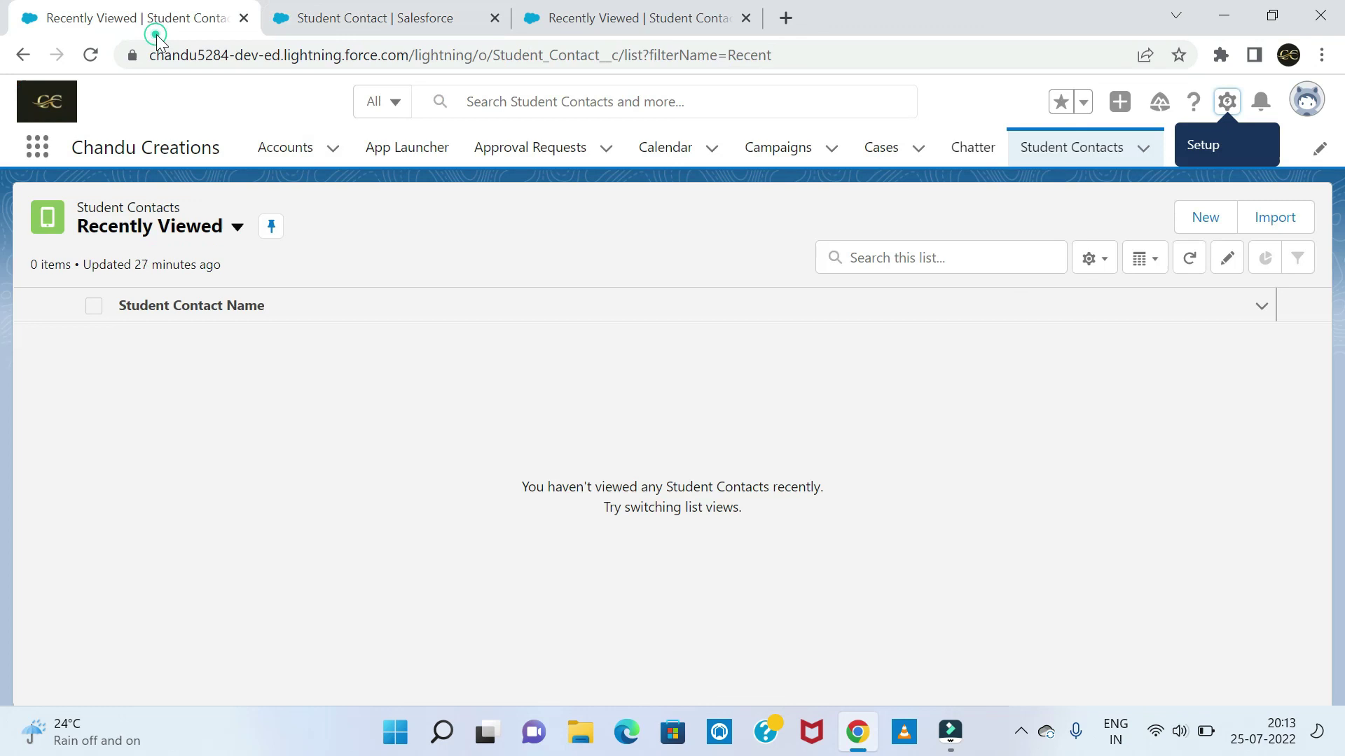
click(91, 61)
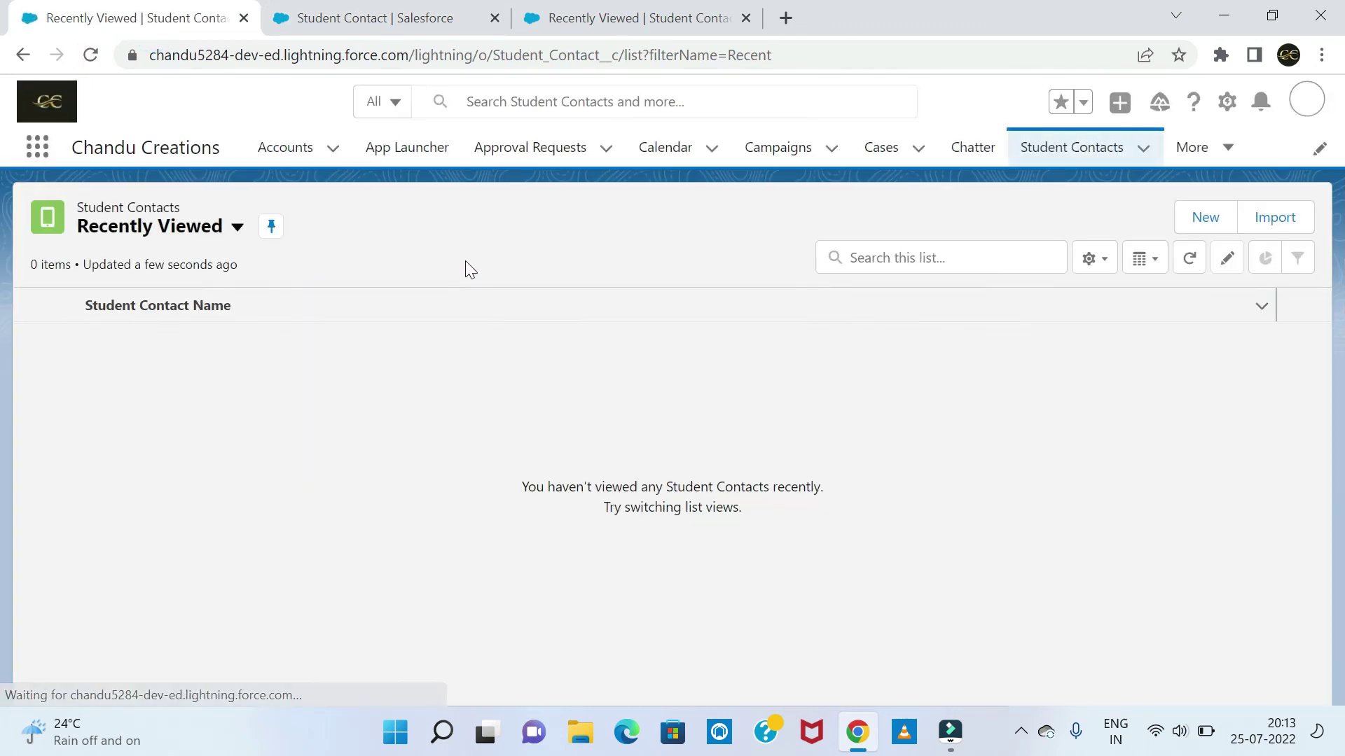
click(1210, 220)
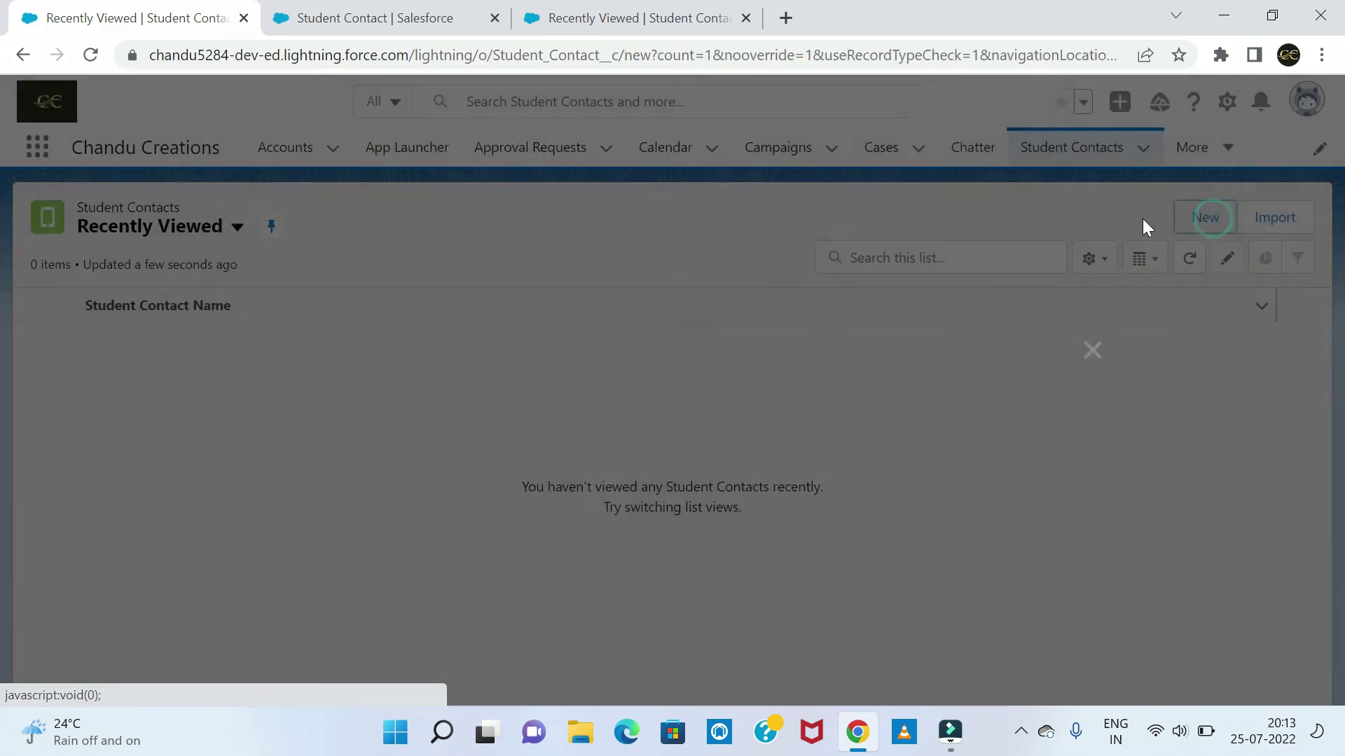
click(1064, 483)
scroll(474, 343, down, 3)
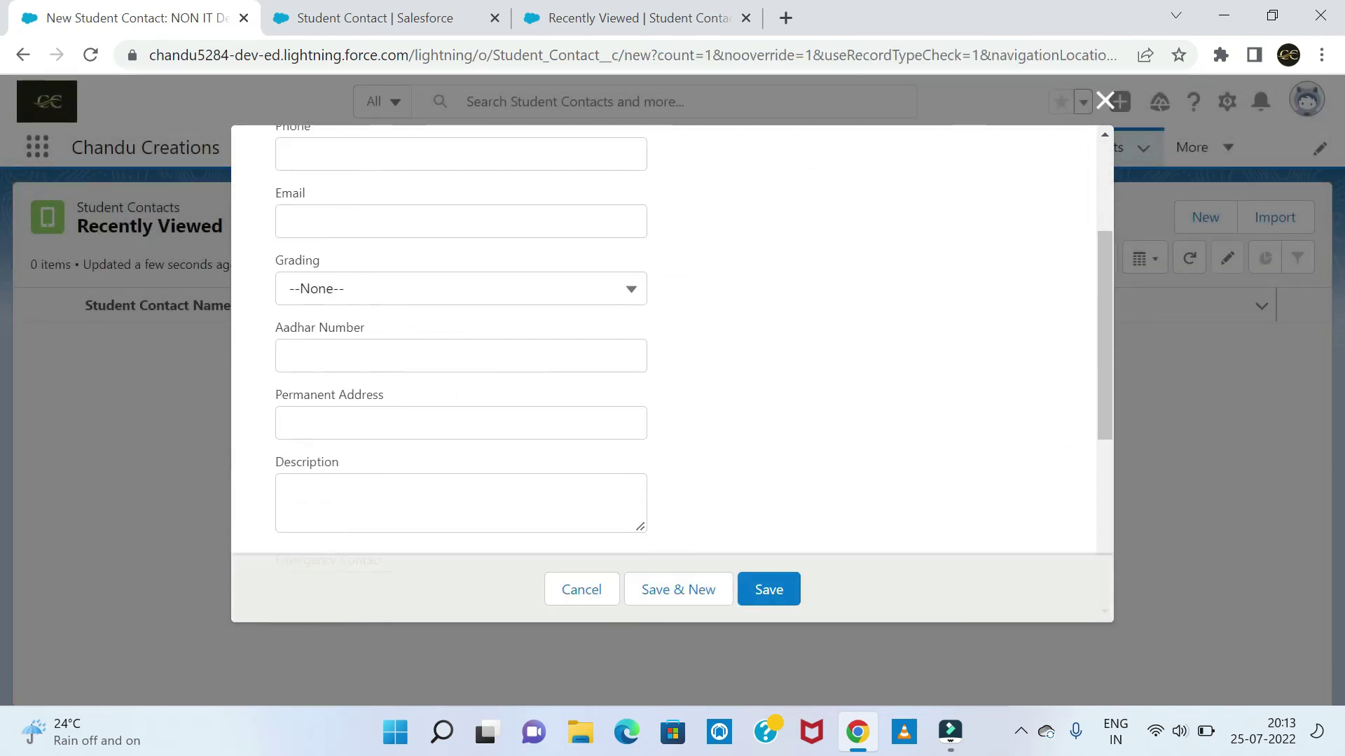
click(443, 302)
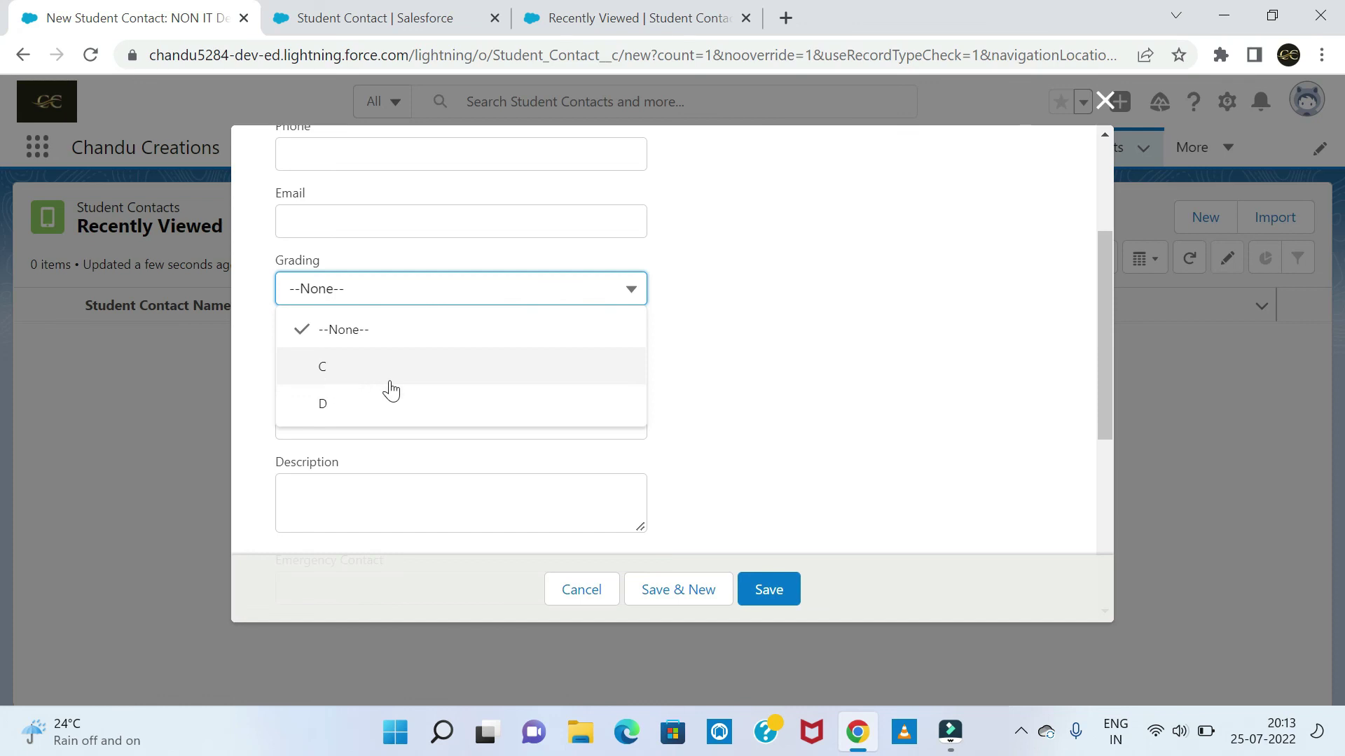
click(751, 460)
Step: Examine the NON IT Department form's Subject options, recheck Grading, and close the form without saving
scroll(750, 459, up, 3)
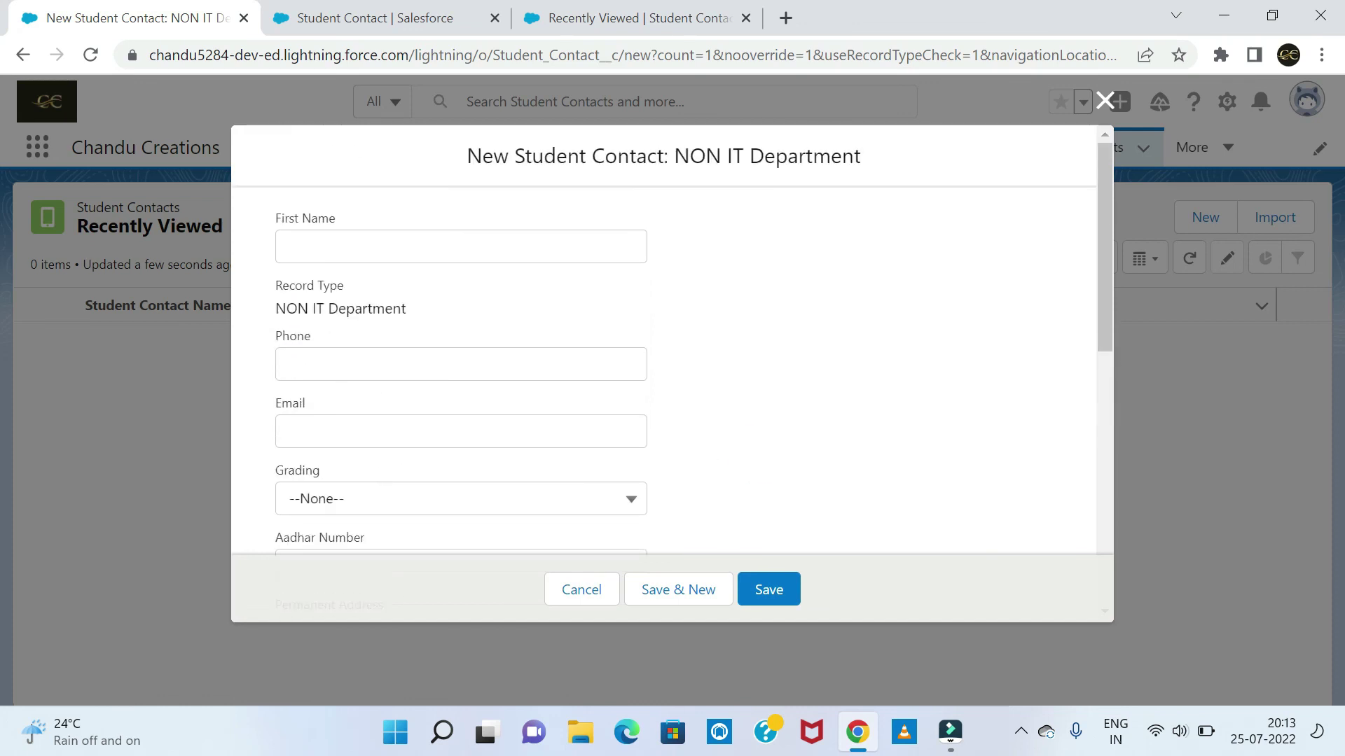
scroll(828, 474, down, 9)
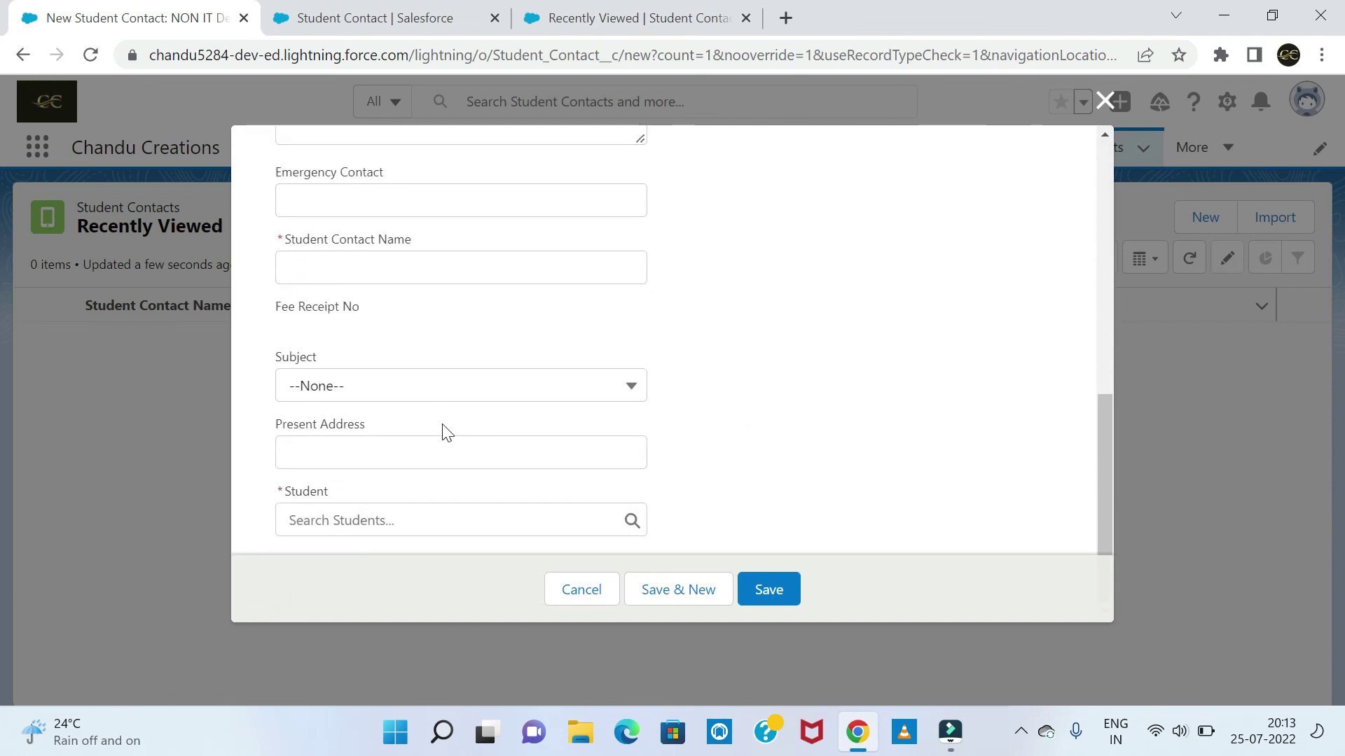
scroll(432, 427, up, 10)
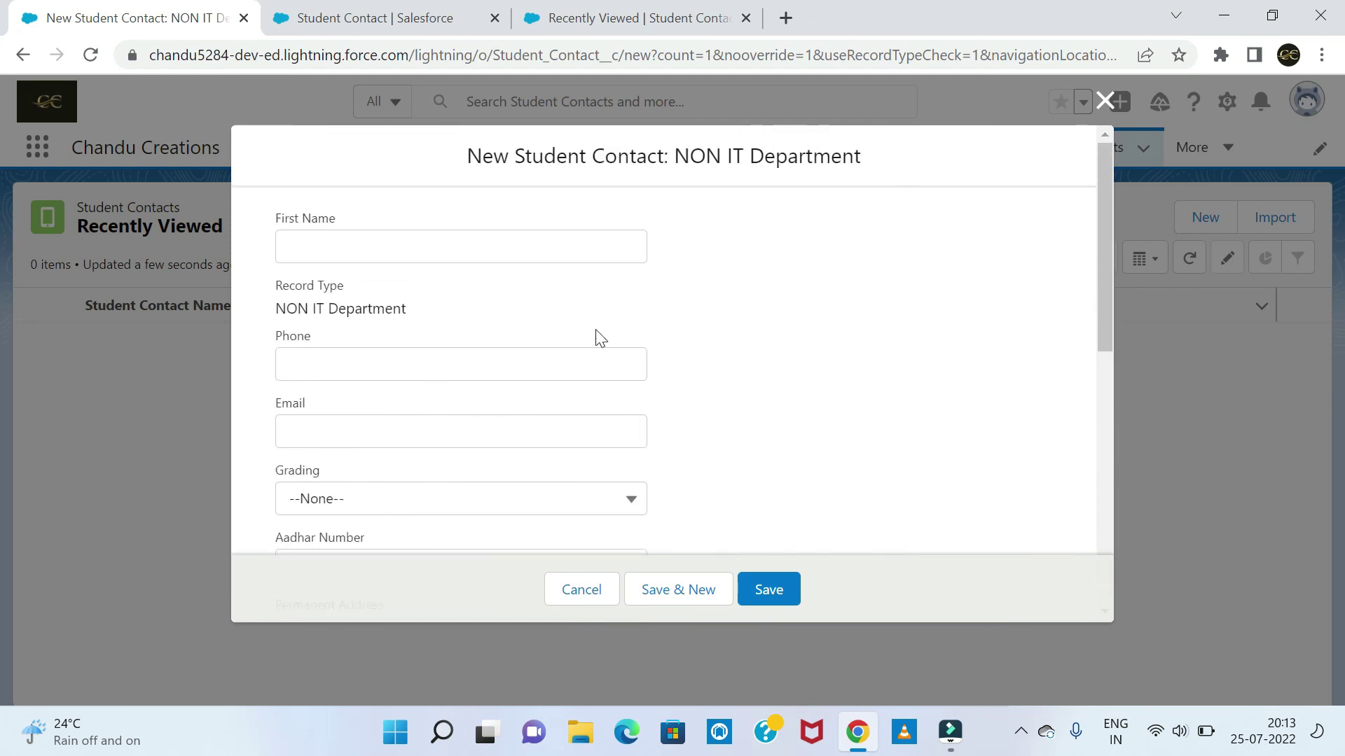
scroll(415, 387, down, 10)
click(341, 399)
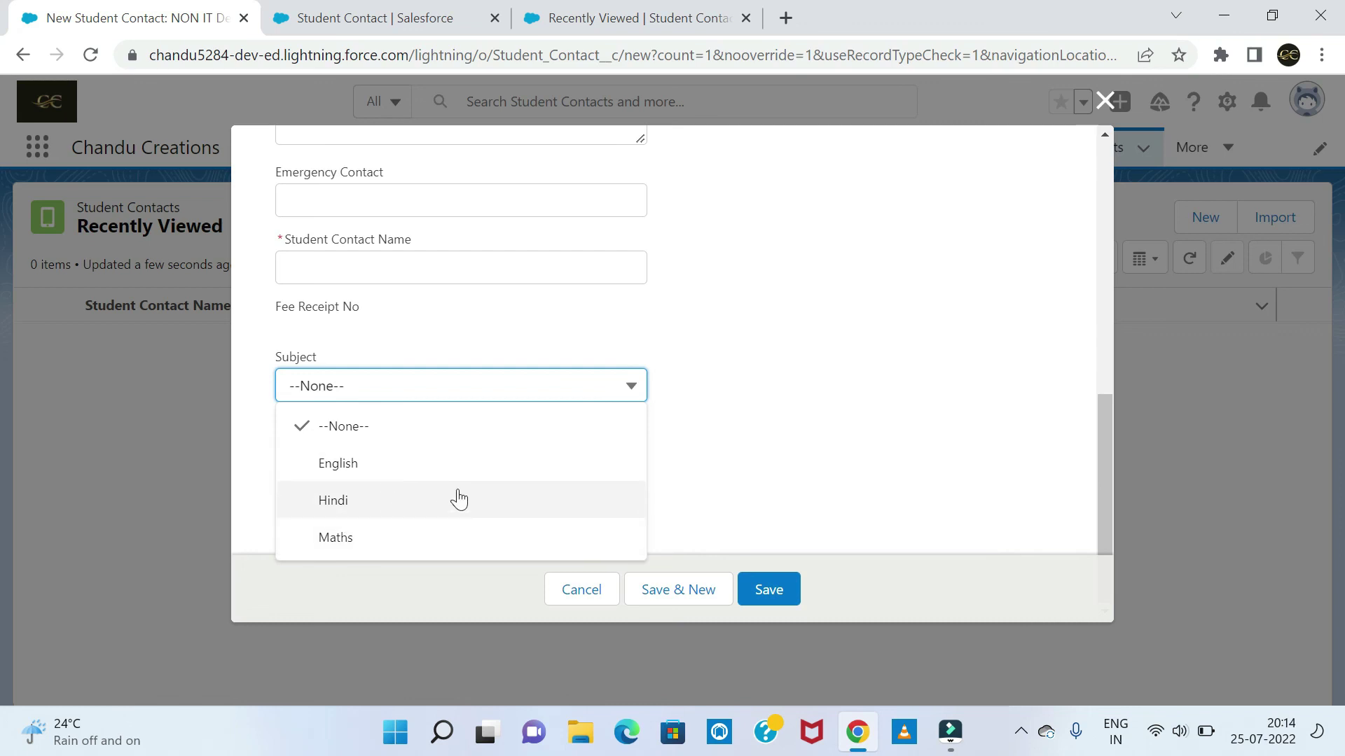
click(760, 417)
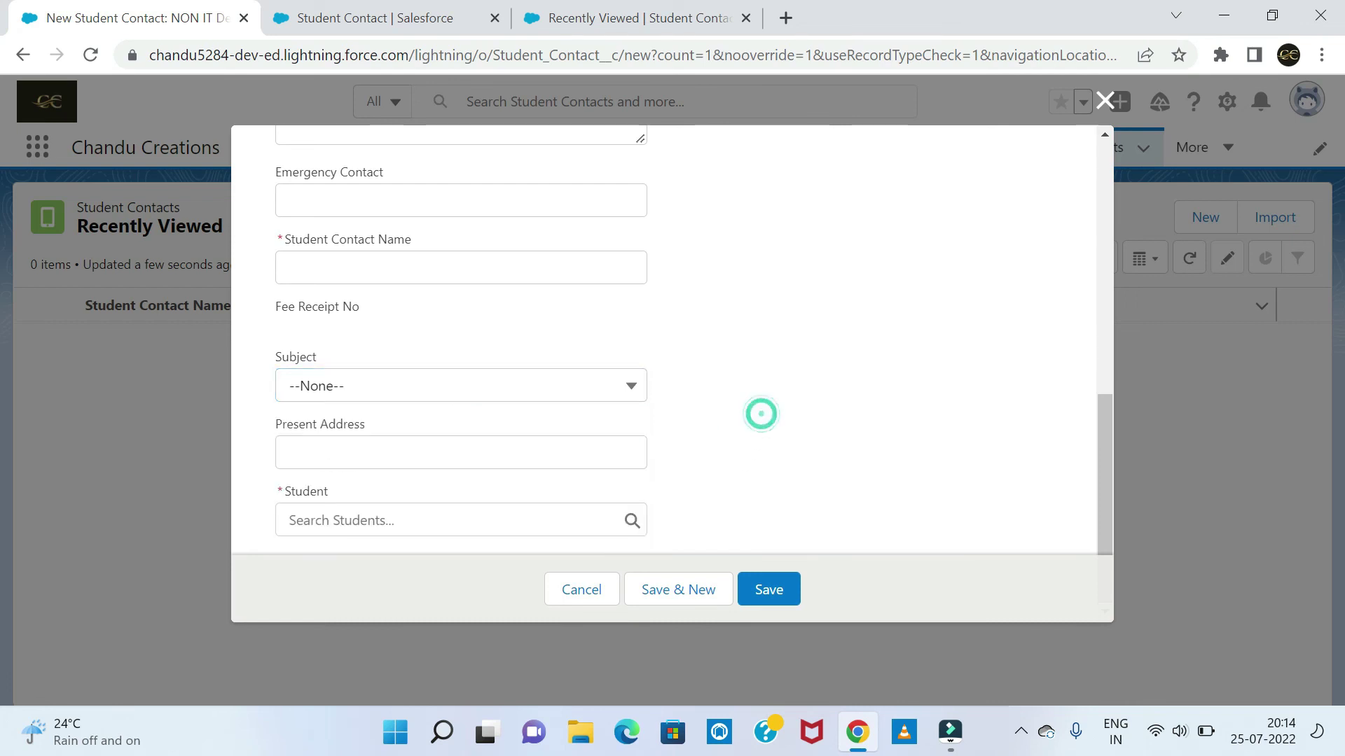
scroll(426, 288, up, 8)
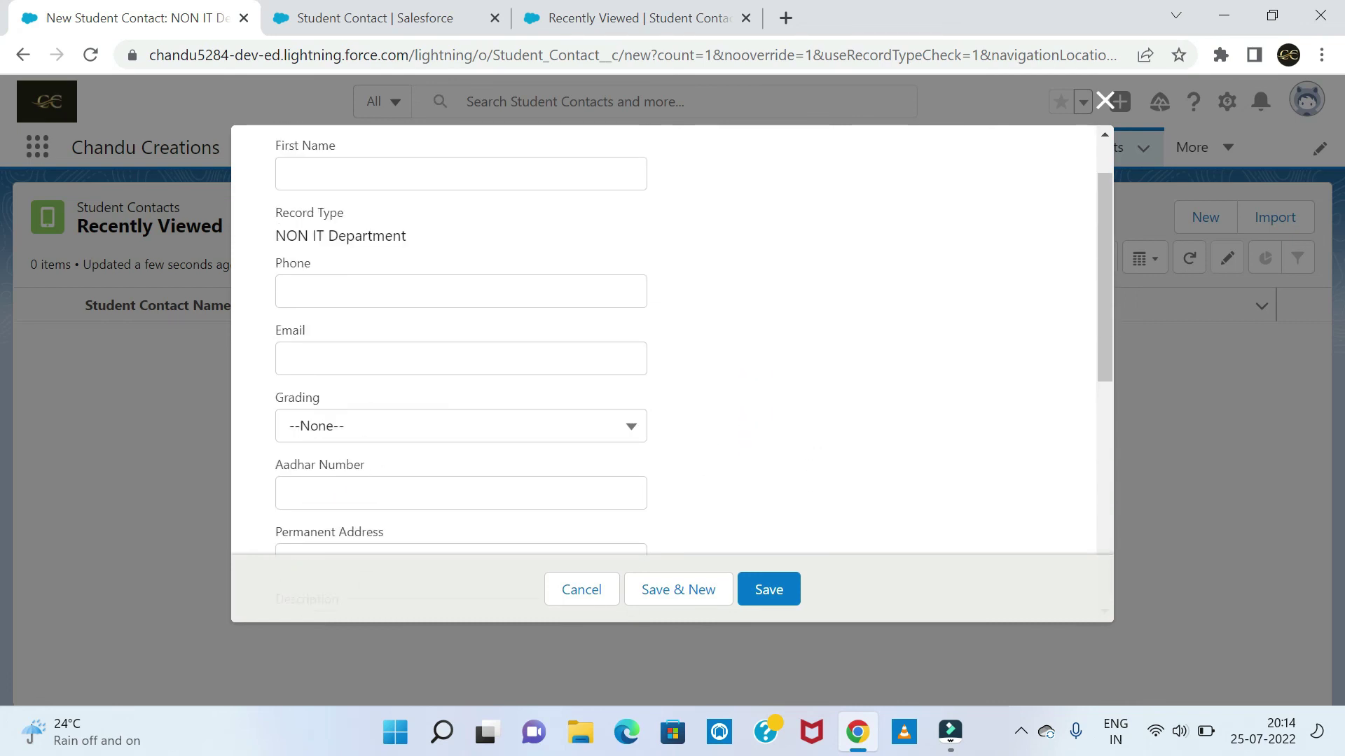
click(351, 432)
click(904, 315)
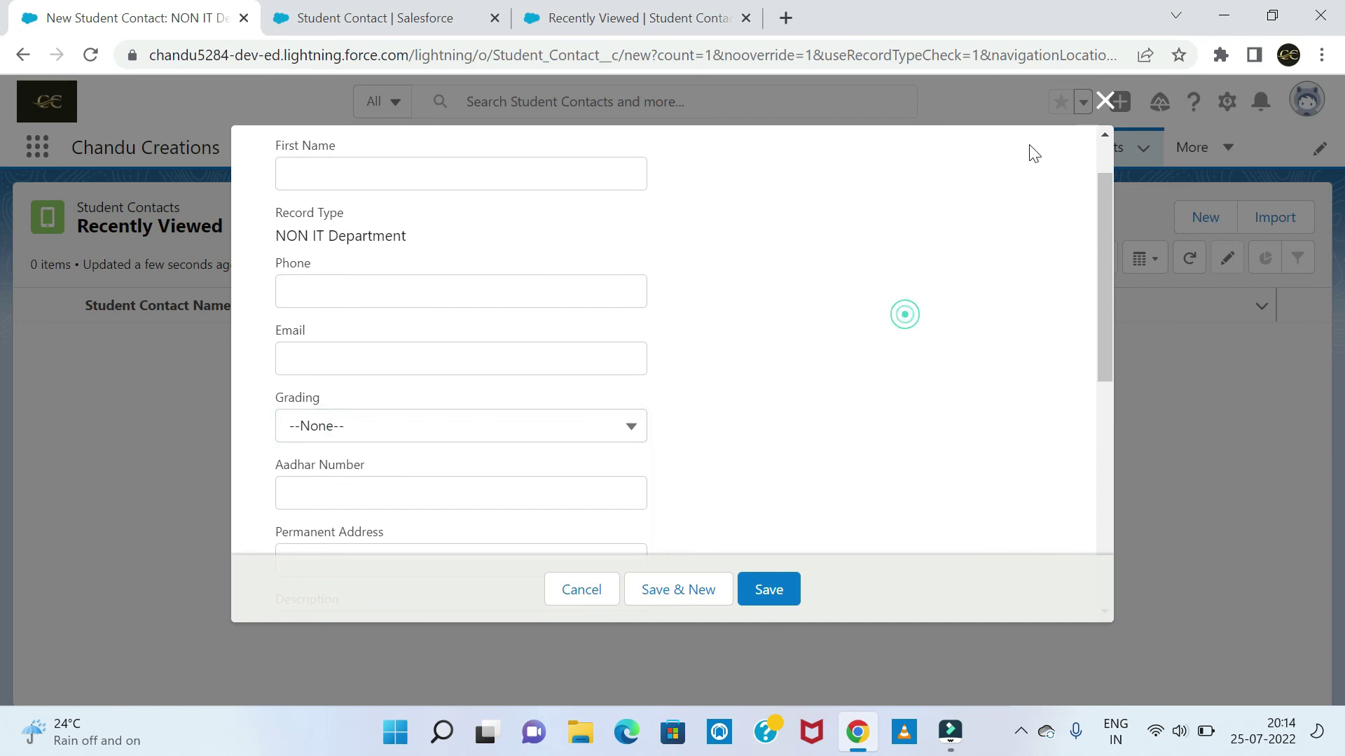
click(1104, 101)
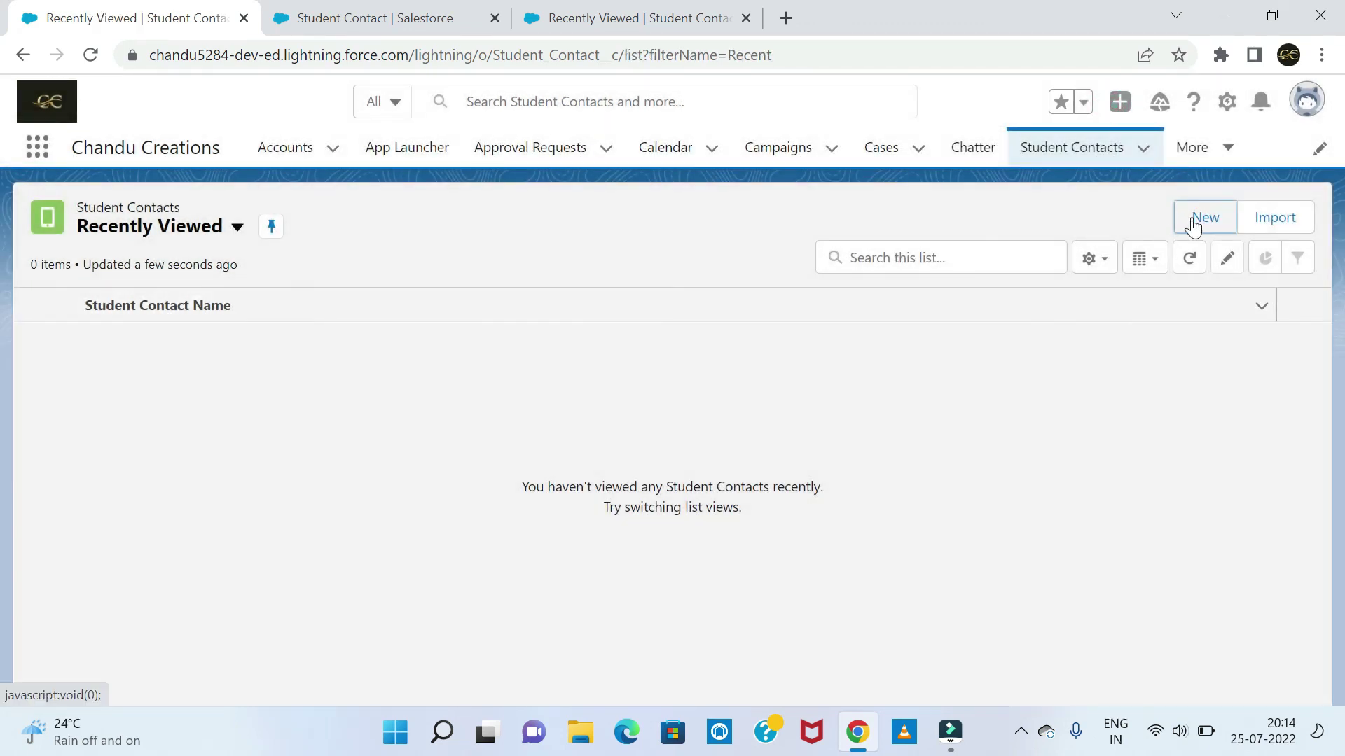
Step: Start a new Student Contact with the IT Department record type, examine its Subject and Grading options, and cancel it
click(1193, 220)
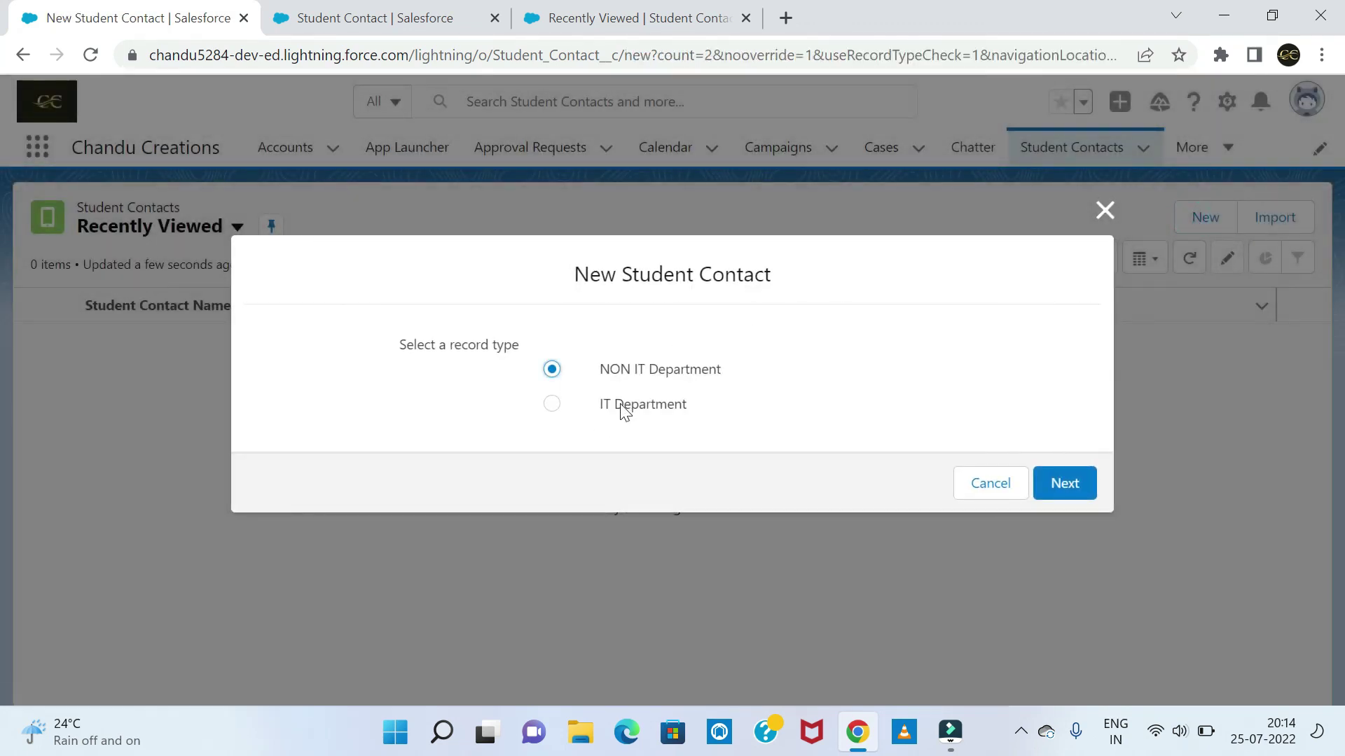
click(1057, 485)
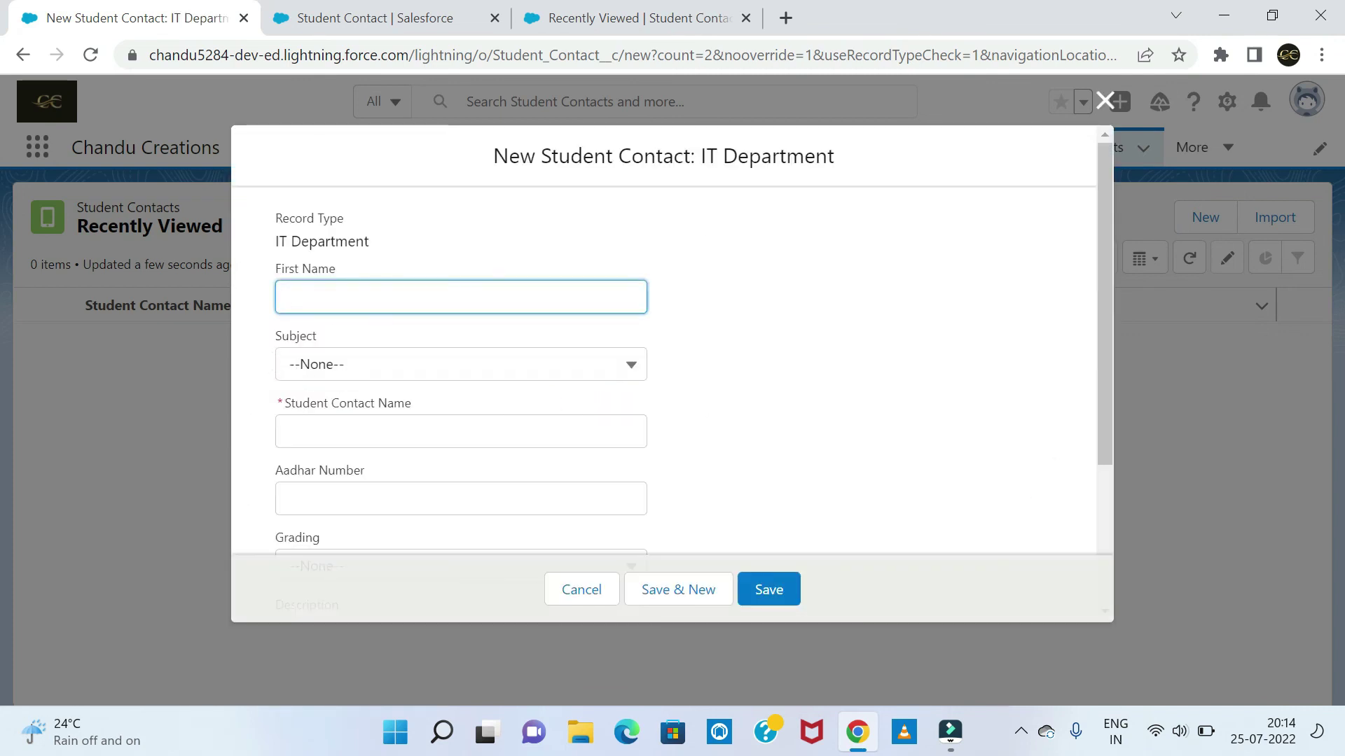
scroll(343, 277, down, 1)
click(344, 270)
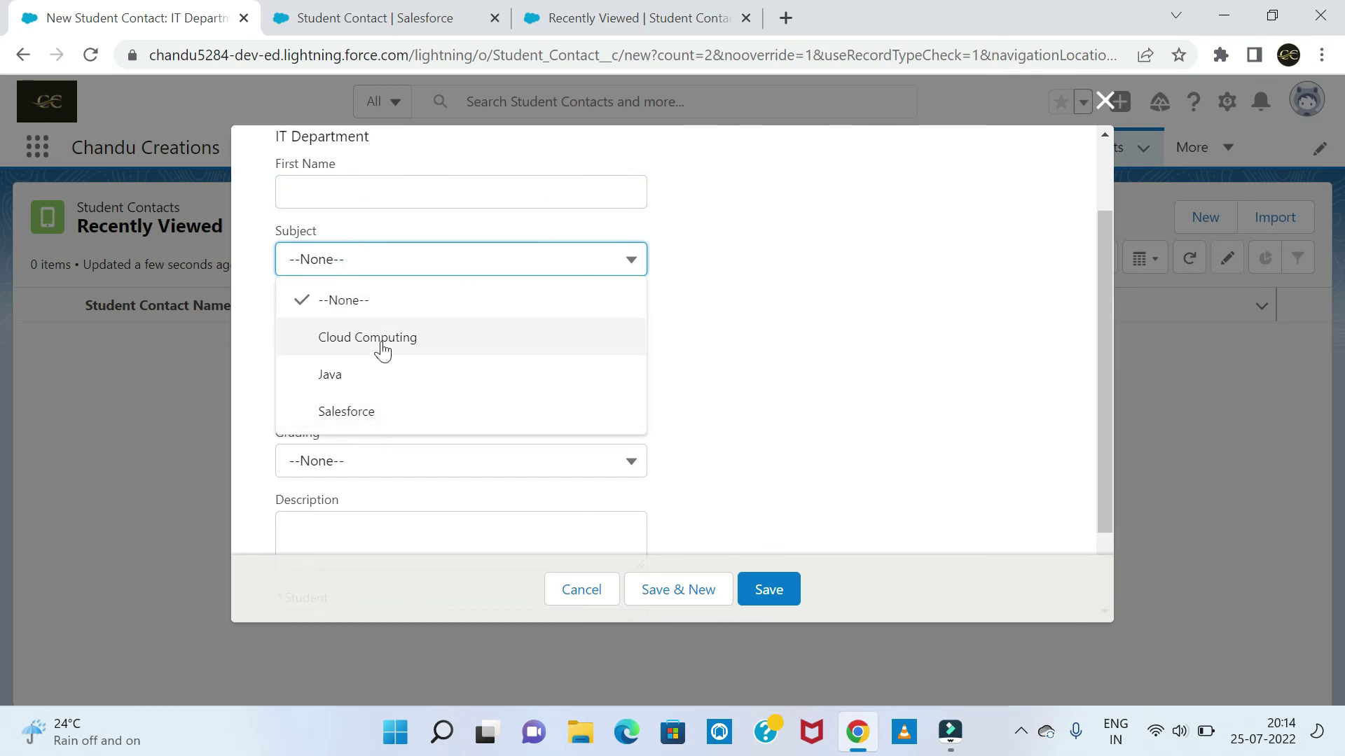
click(734, 398)
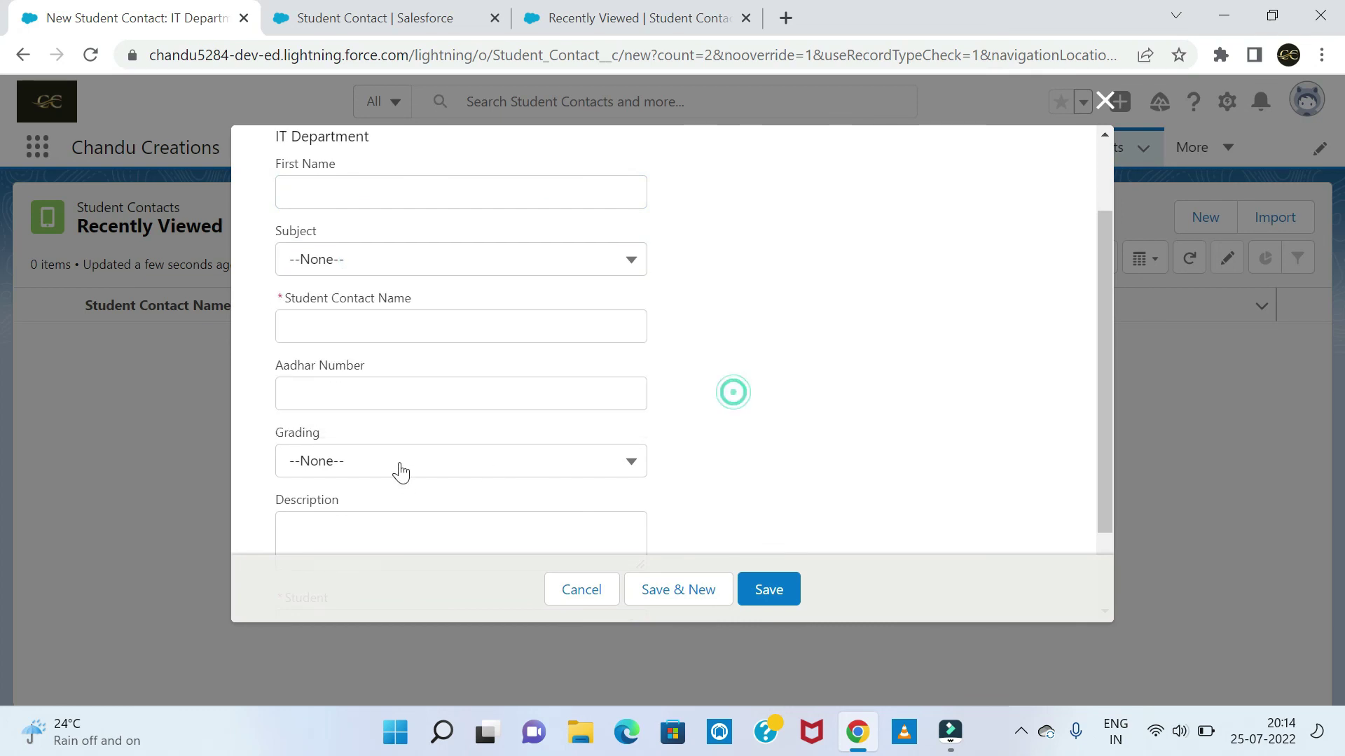
click(400, 459)
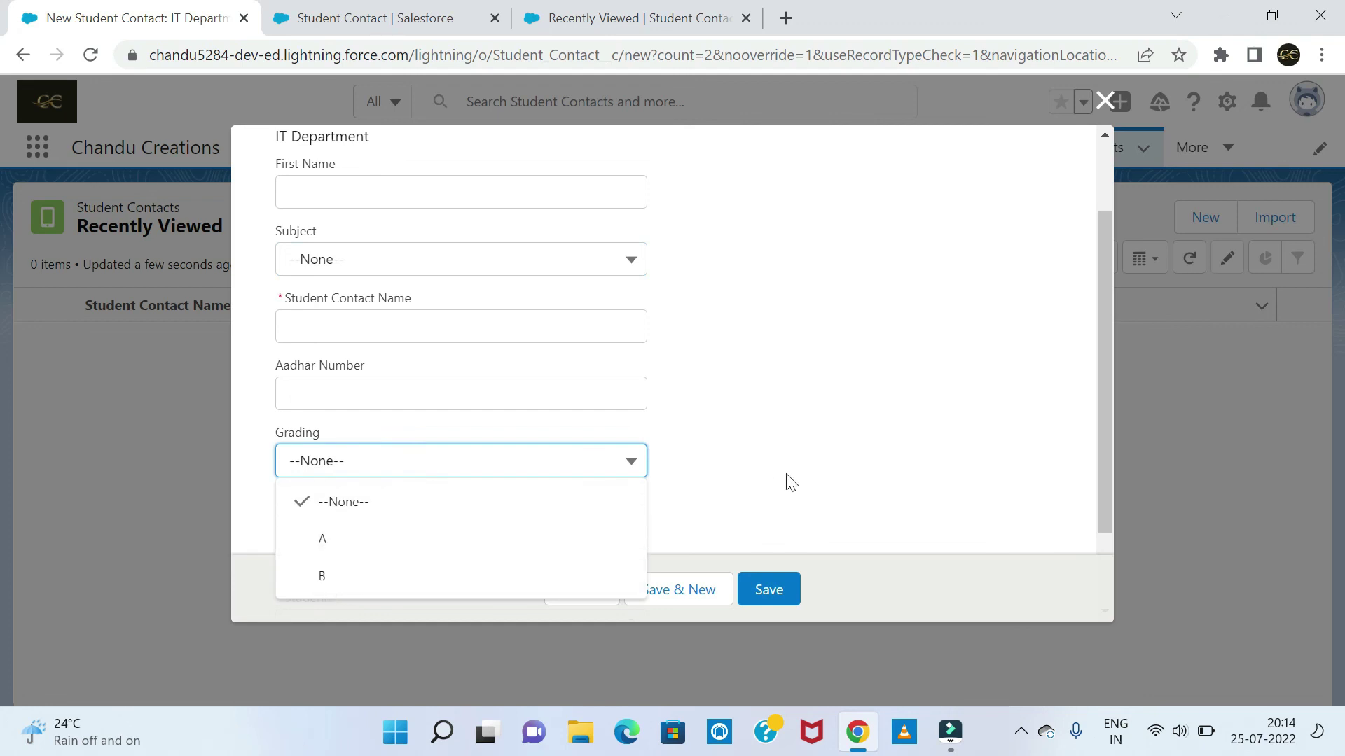
click(805, 464)
click(581, 590)
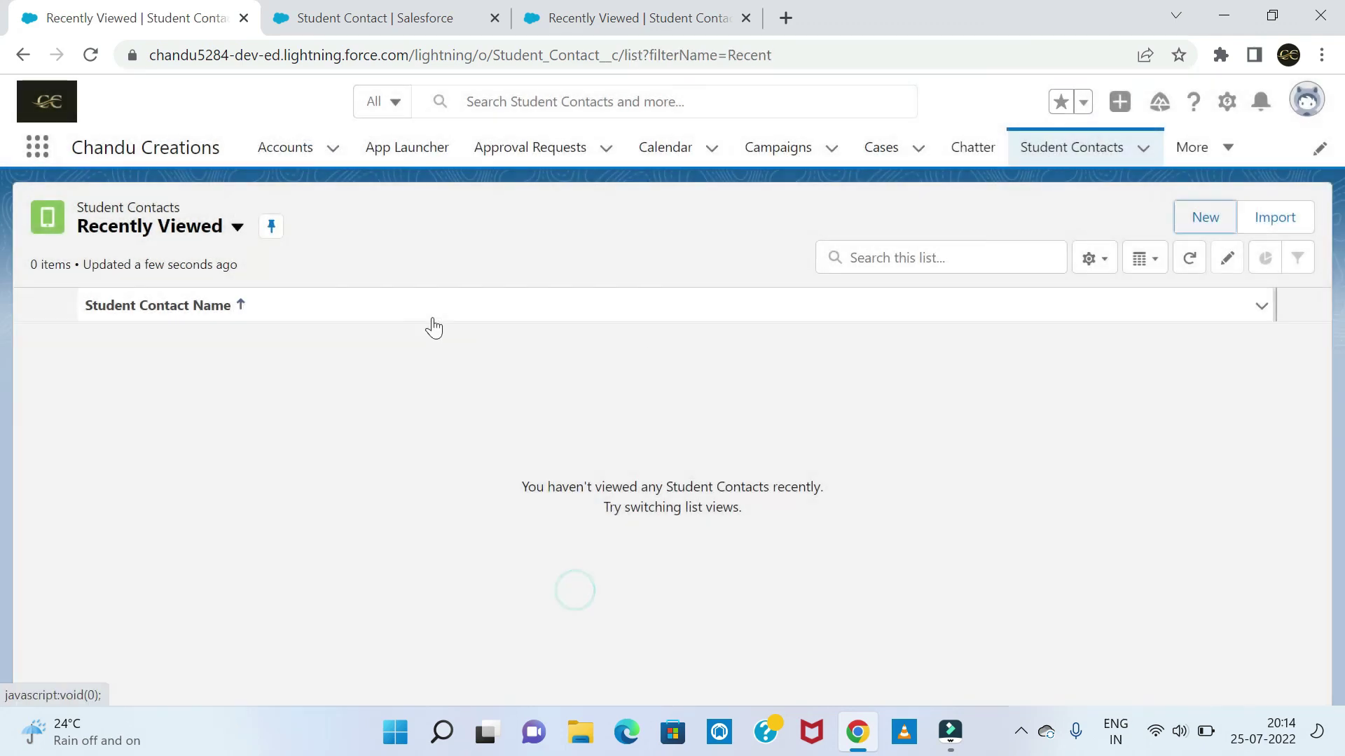
Step: Return to the NON IT Department record type page in the Student Contact object's setup
click(330, 21)
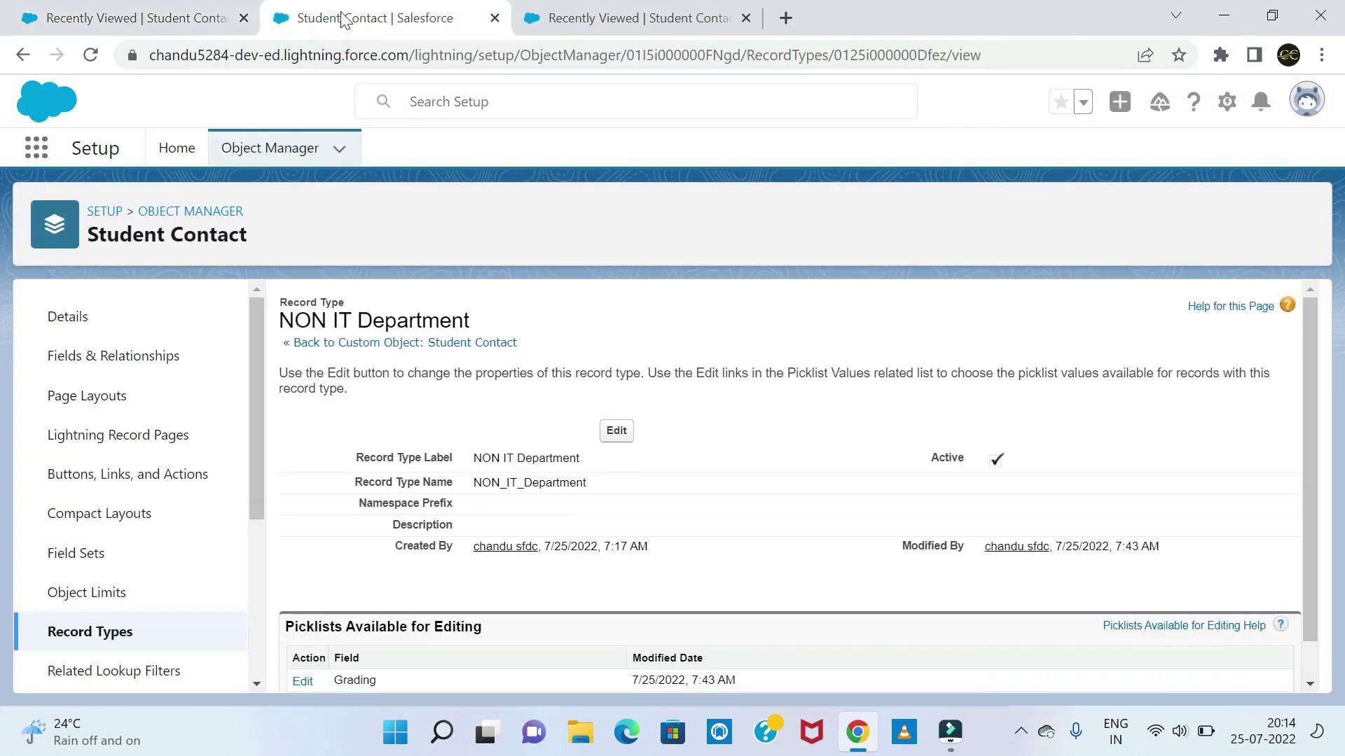